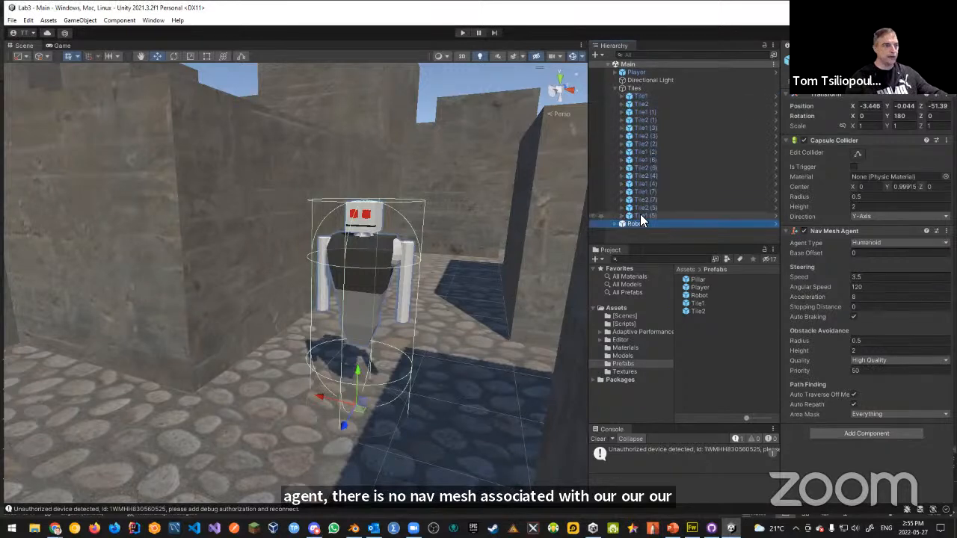
Open the AI Navigation window for the maze scene containing the robot.
mouse_move(449, 350)
right_down()
mouse_move(438, 410)
mouse_move(462, 391)
mouse_move(464, 358)
right_up()
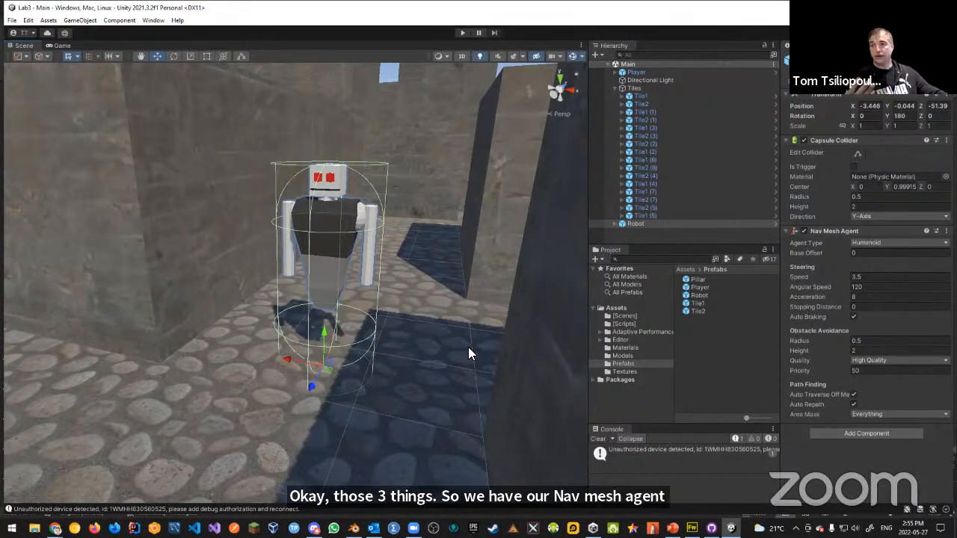
right_drag(457, 360, 516, 458)
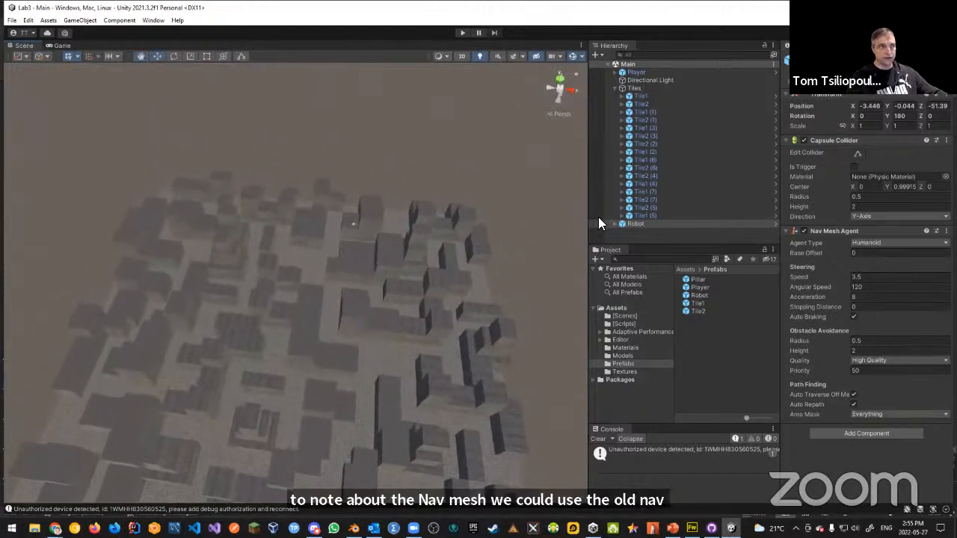
click(153, 21)
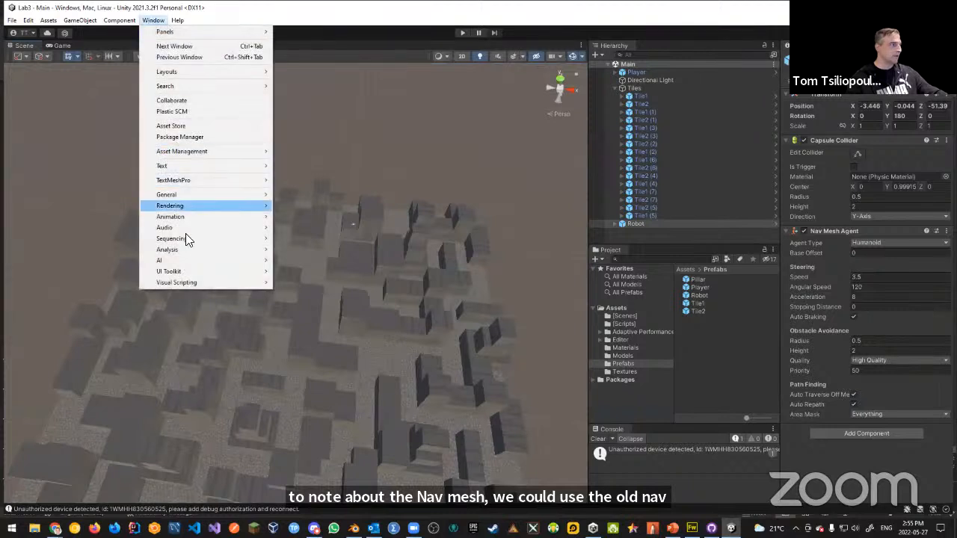
mouse_move(183, 262)
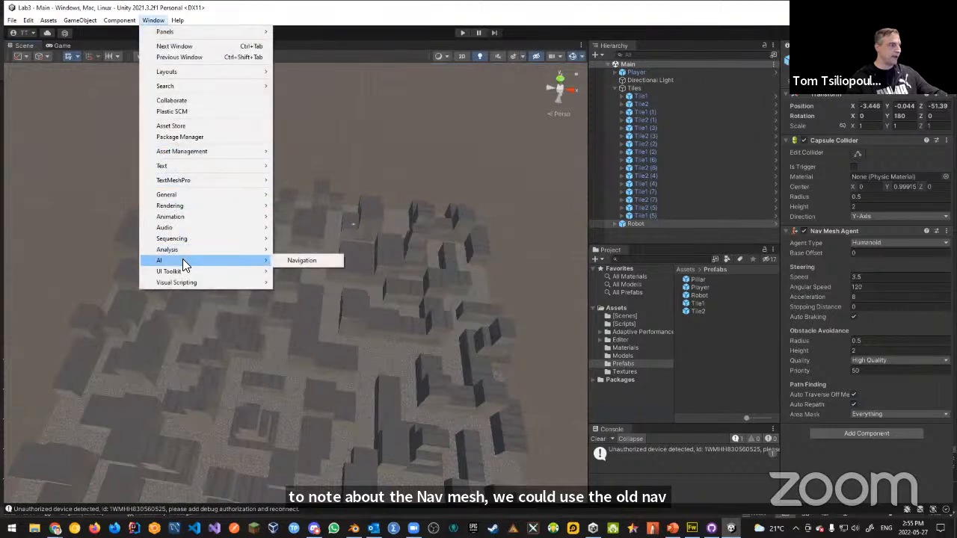
click(302, 261)
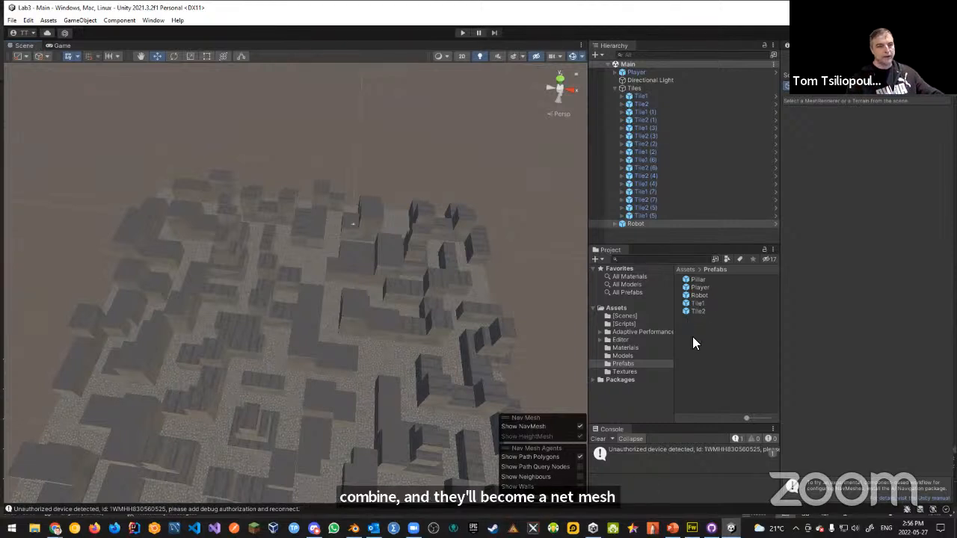
Open the linked Unity manual page on NavMesh building components and compare its version list with the editor's version.
click(918, 504)
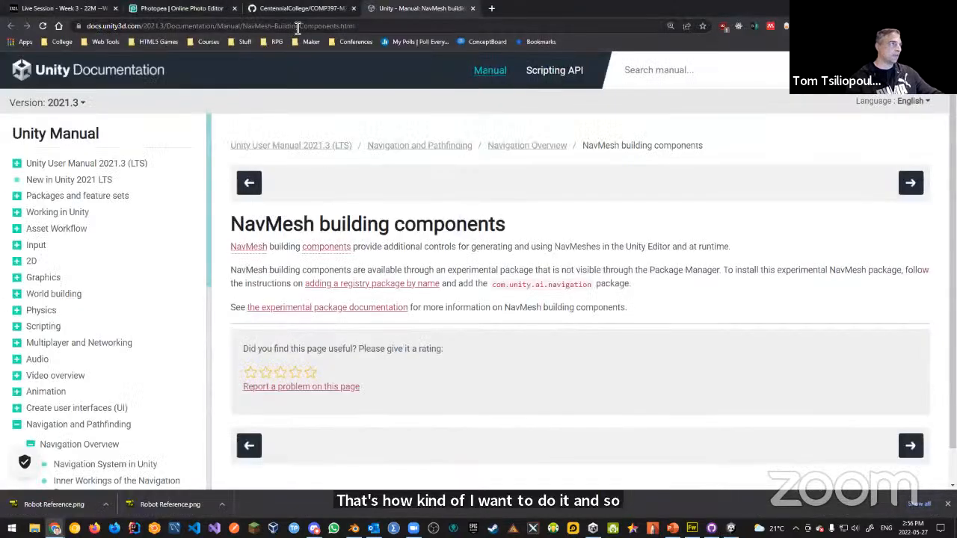
click(296, 27)
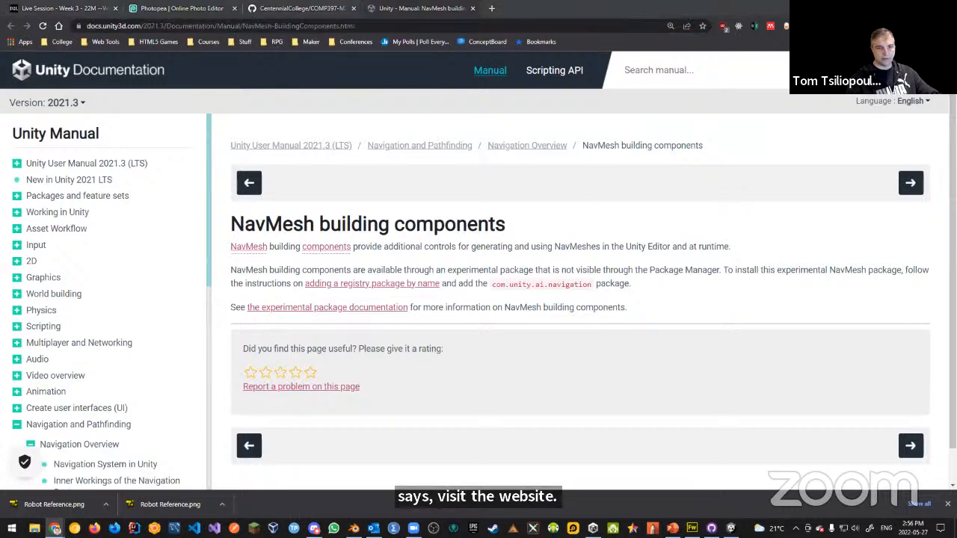
click(85, 105)
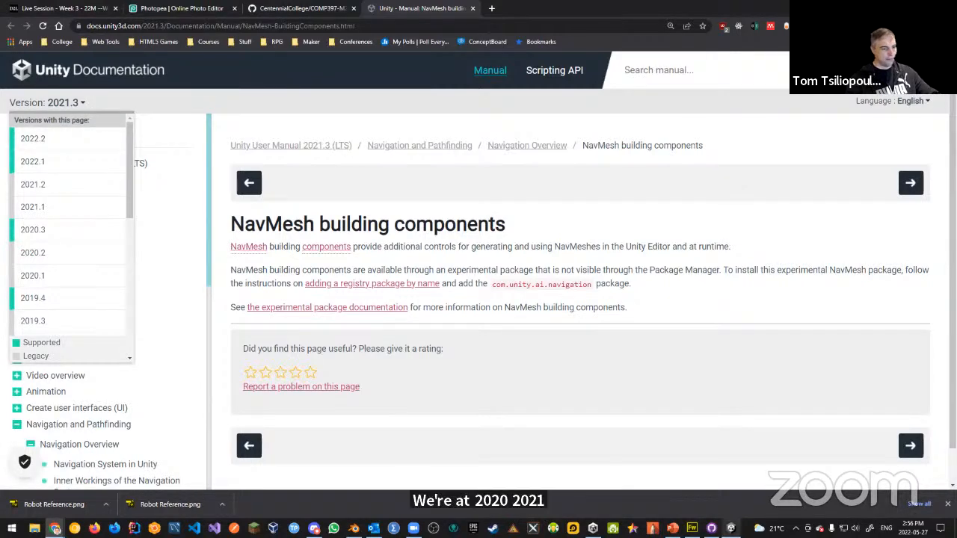
key(alt+Tab)
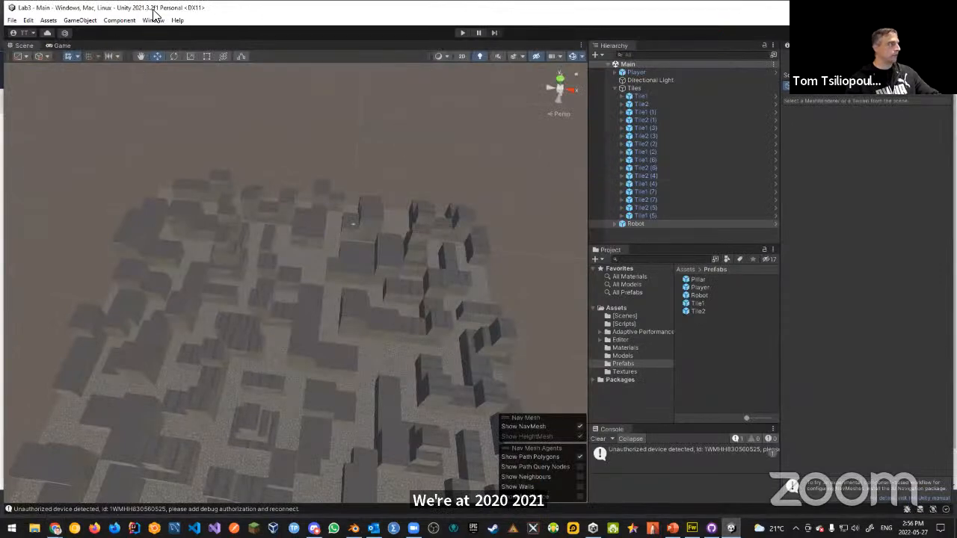
key(alt+Tab)
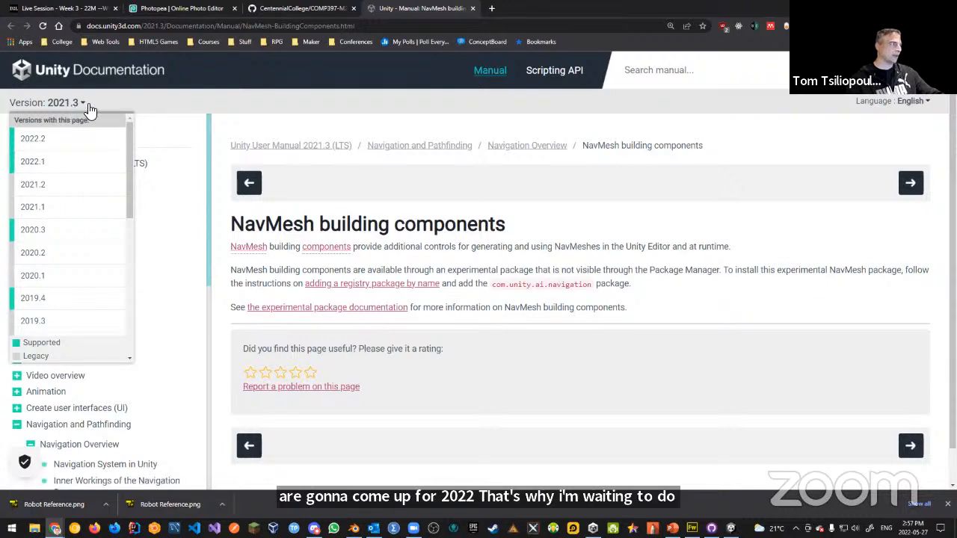
Copy the manual page's address and enter it as the URL of a new link in the Live Session - Week 3 module.
click(175, 27)
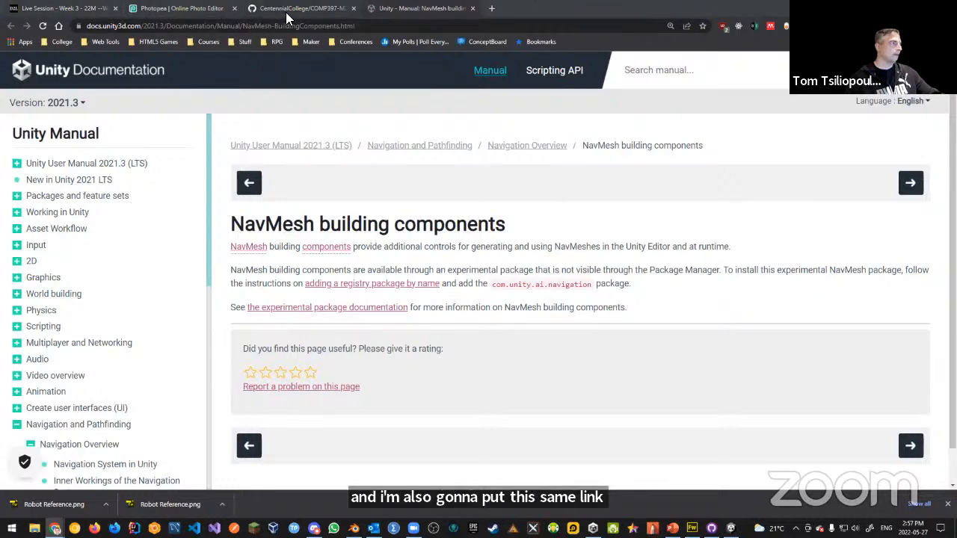
click(66, 12)
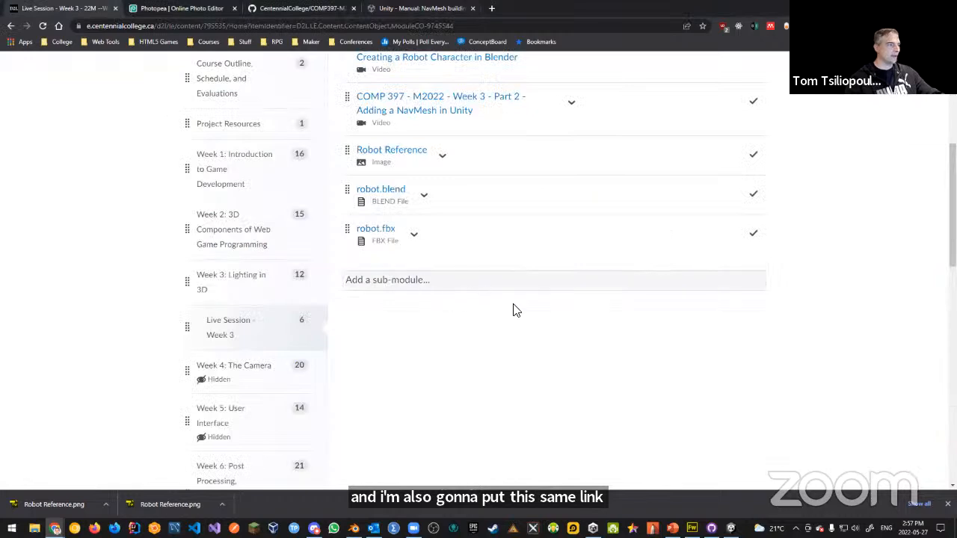
scroll(514, 309, up, 3)
click(376, 106)
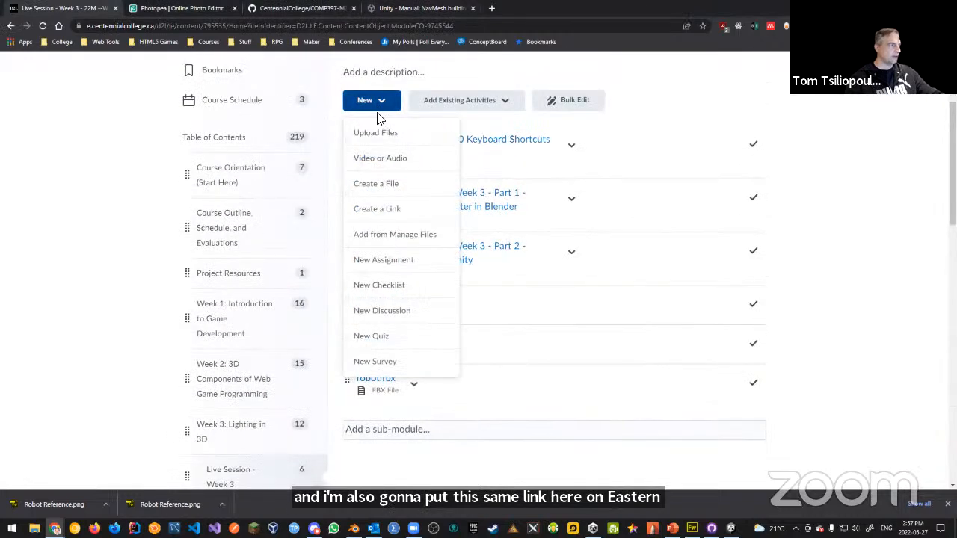
click(380, 209)
click(448, 188)
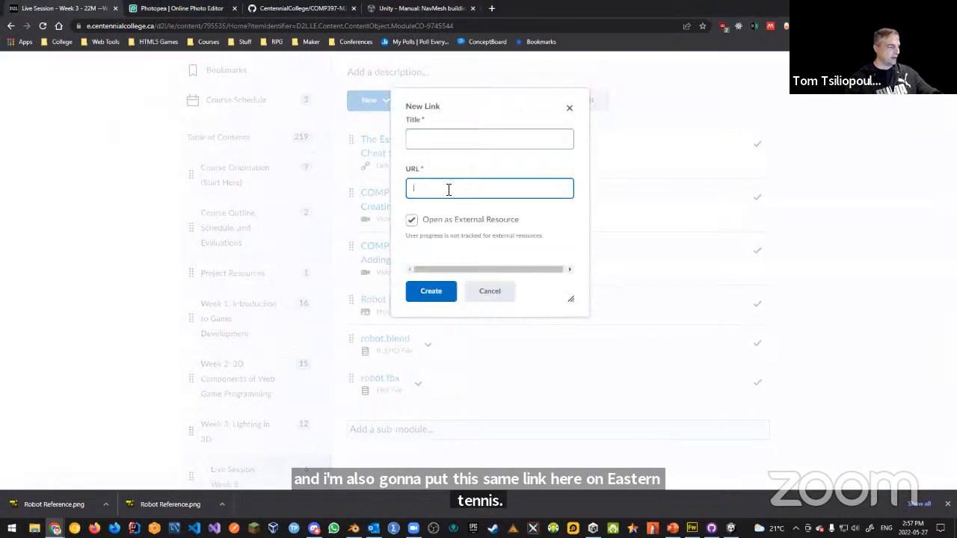
text(https://docs.unity3d.com/Manual/NavMesh-BuildingComponents.html)
Title the new link "Documentation for Component-Based NavMesh" and create it as an external resource.
click(456, 137)
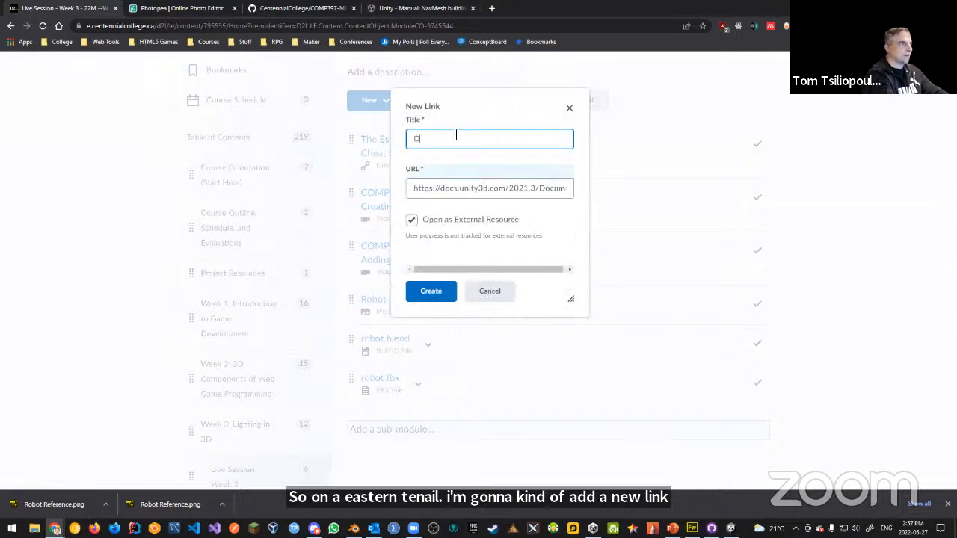
text(Documentation for COm)
text(ponen)
text(t-Based NavMesh)
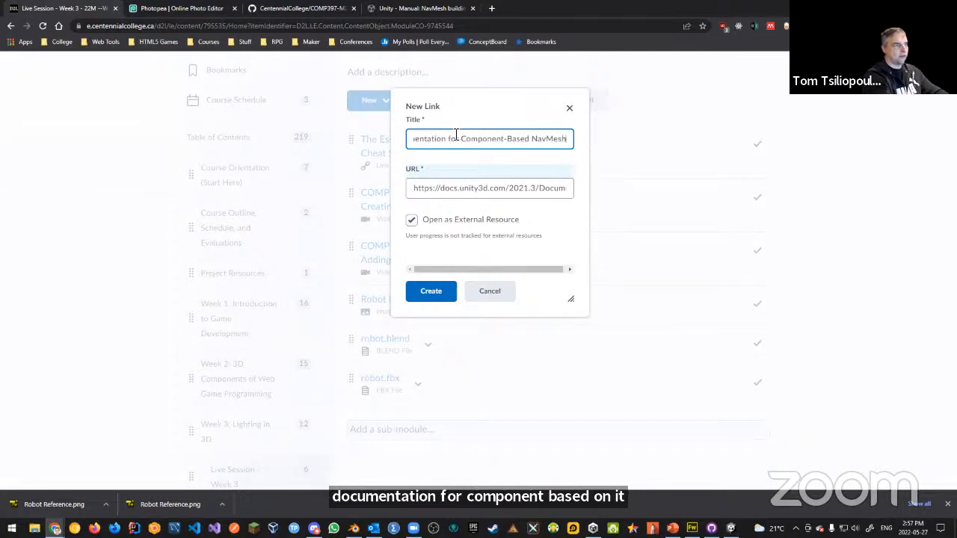
click(447, 297)
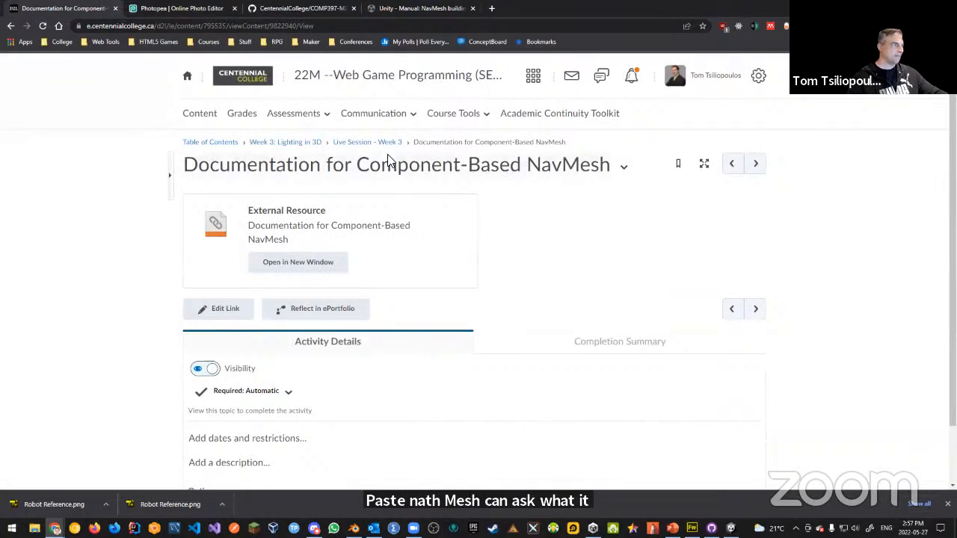
Return to the Live Session - Week 3 module and move the NavMesh documentation link directly below the Blender keyboard shortcuts cheat sheet.
click(365, 142)
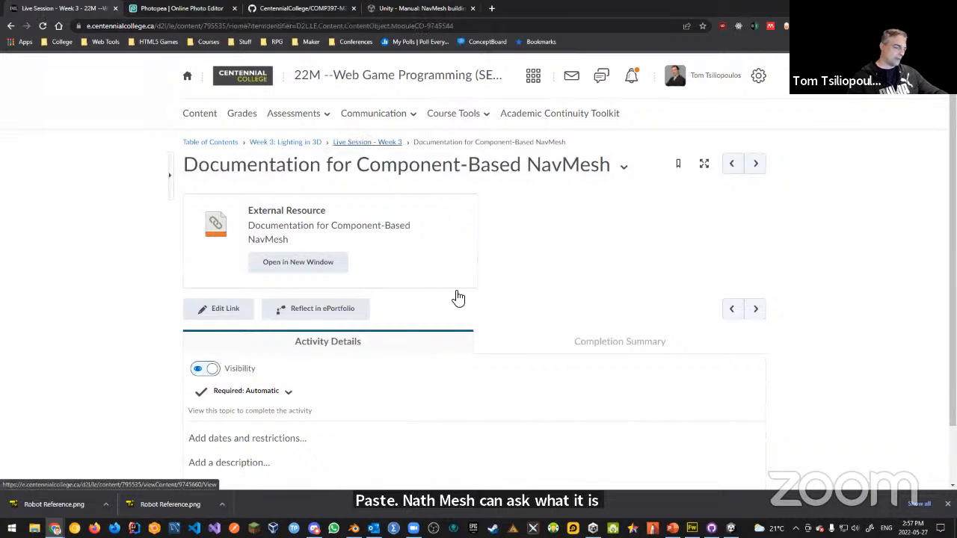
scroll(459, 299, down, 3)
drag(380, 383, 447, 148)
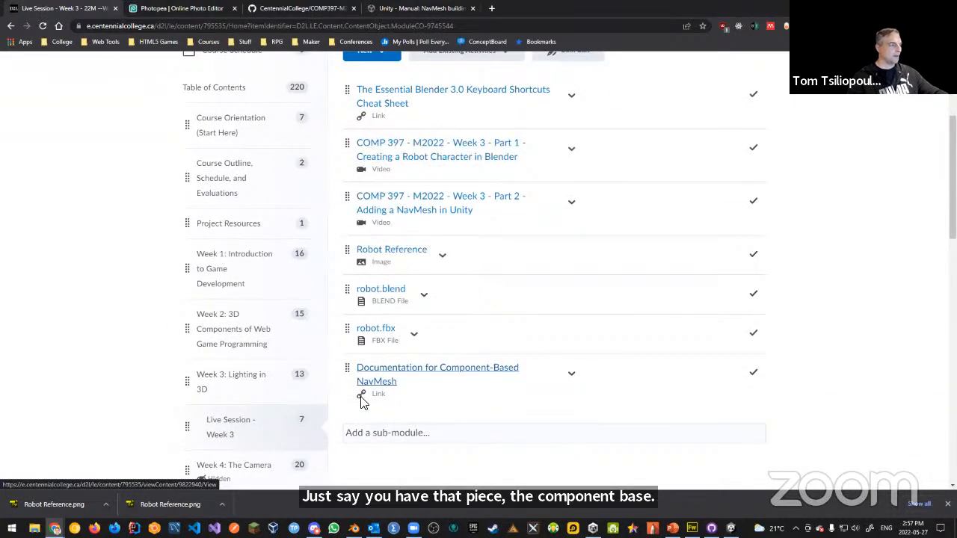
drag(345, 376, 379, 142)
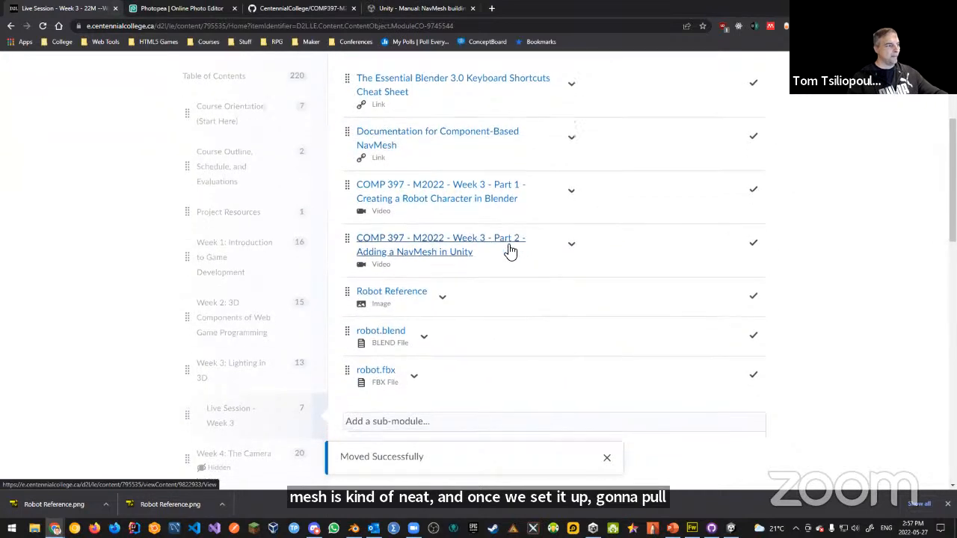
scroll(595, 249, down, 2)
scroll(595, 249, up, 3)
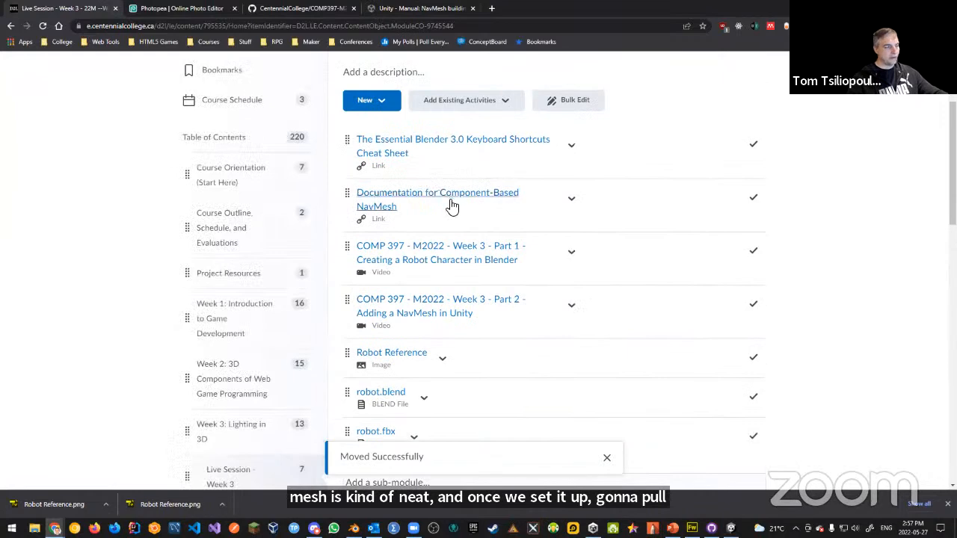
Copy the package name com.unity.ai.navigation from the NavMesh building components manual page.
click(421, 9)
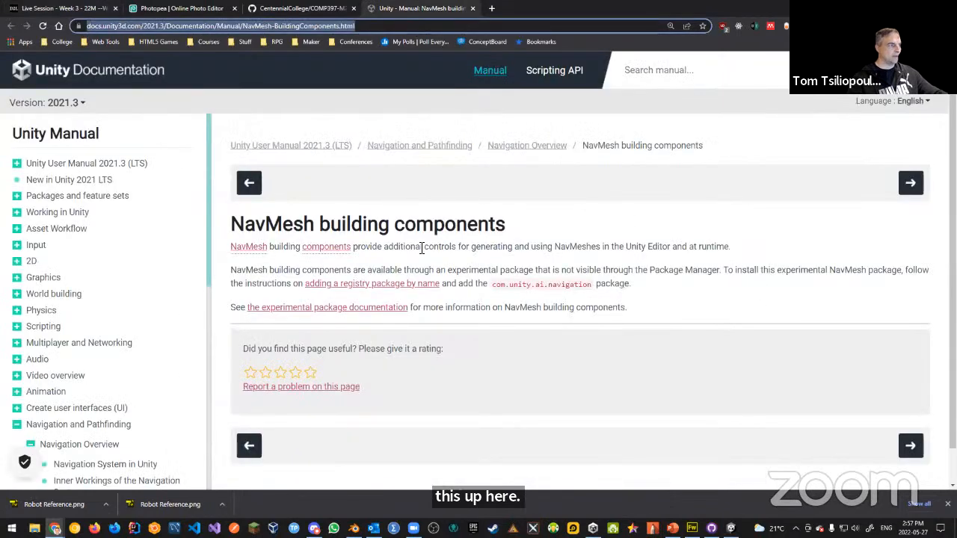
scroll(429, 281, down, 1)
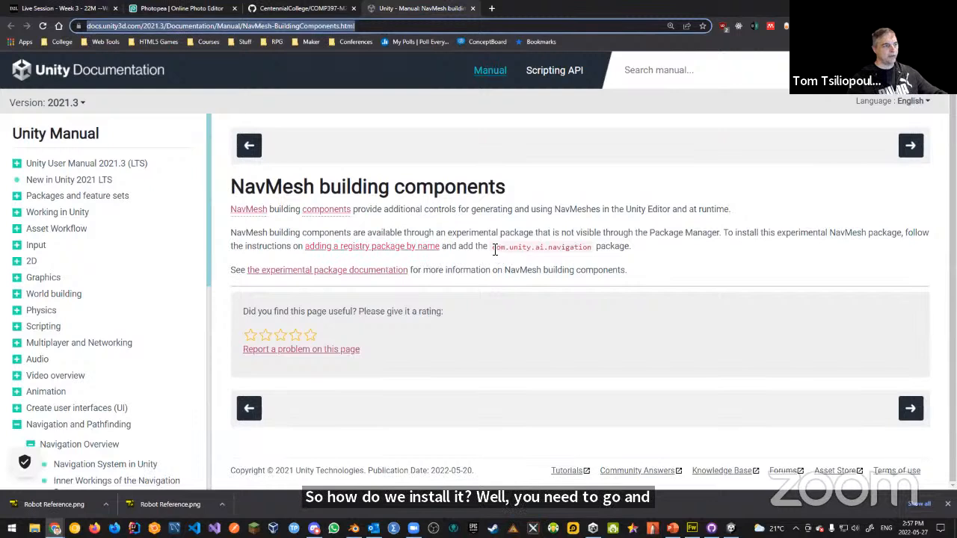
drag(494, 251, 594, 252)
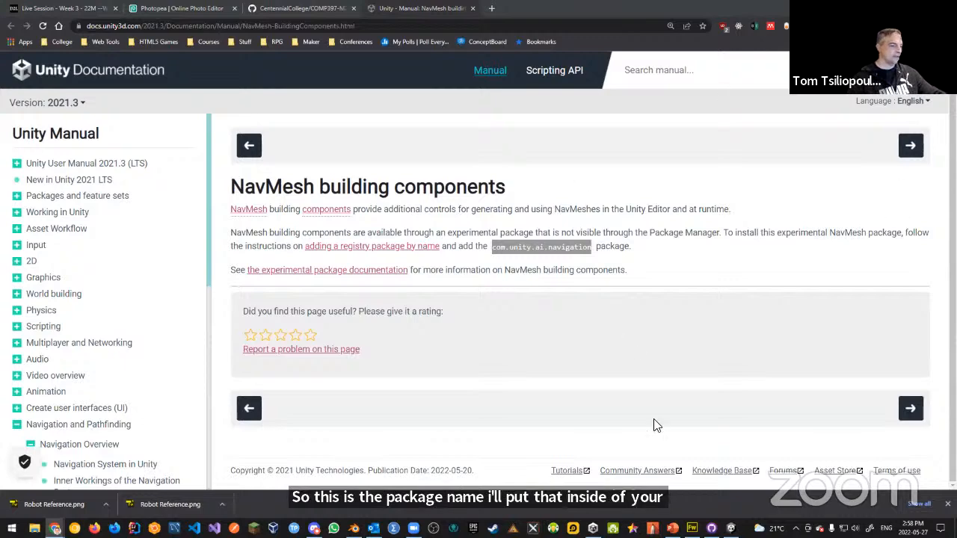
Switch to Unity and enable pre-release packages and Show Dependencies in the project's Package Manager settings, accepting the pre-release notice.
click(731, 528)
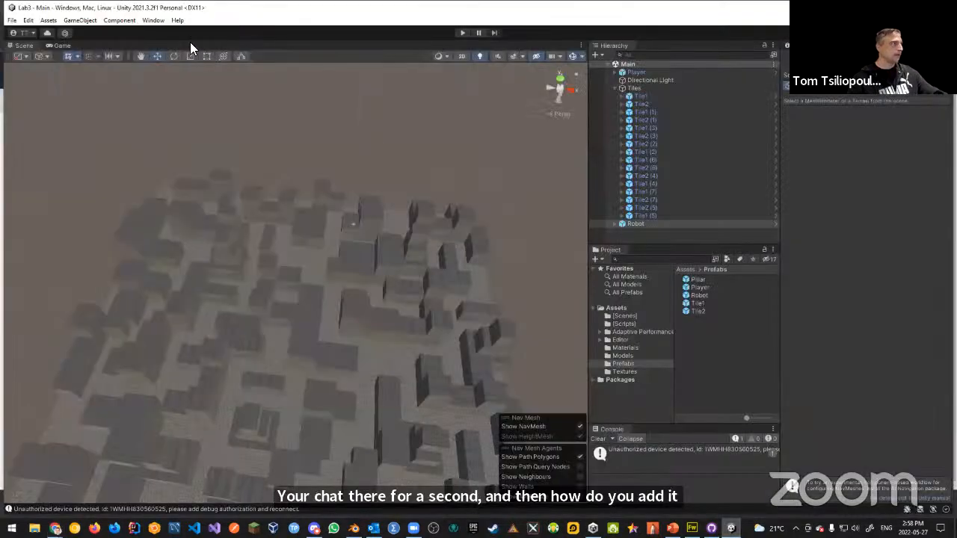
click(155, 23)
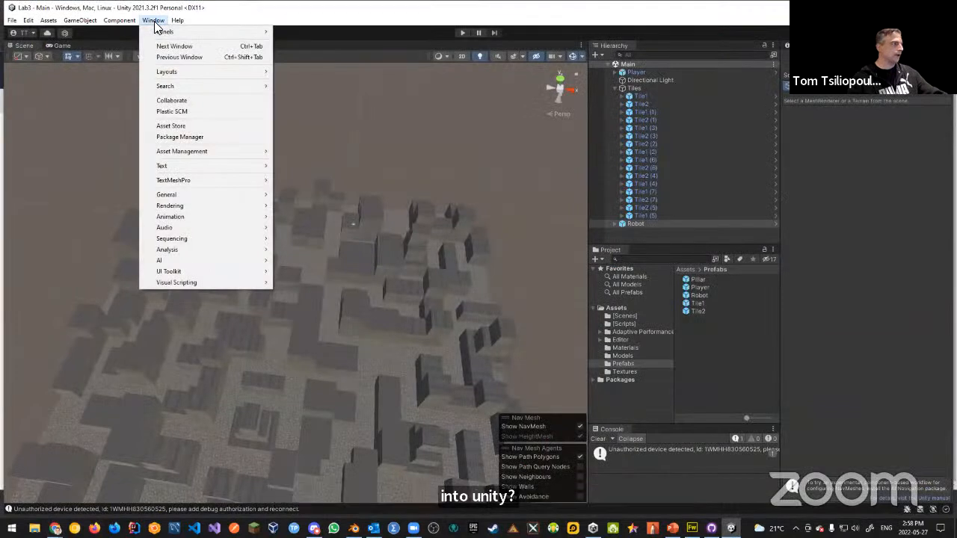
mouse_move(30, 22)
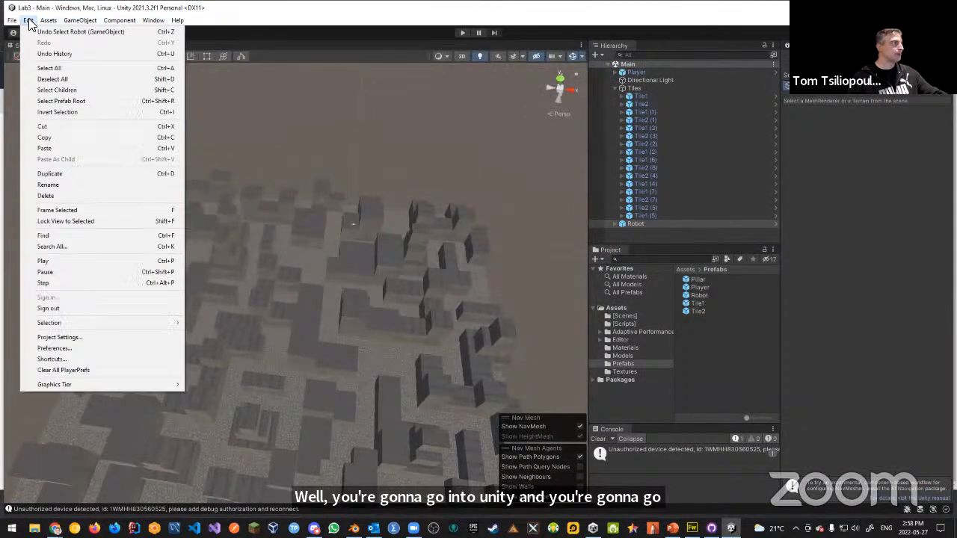
click(72, 338)
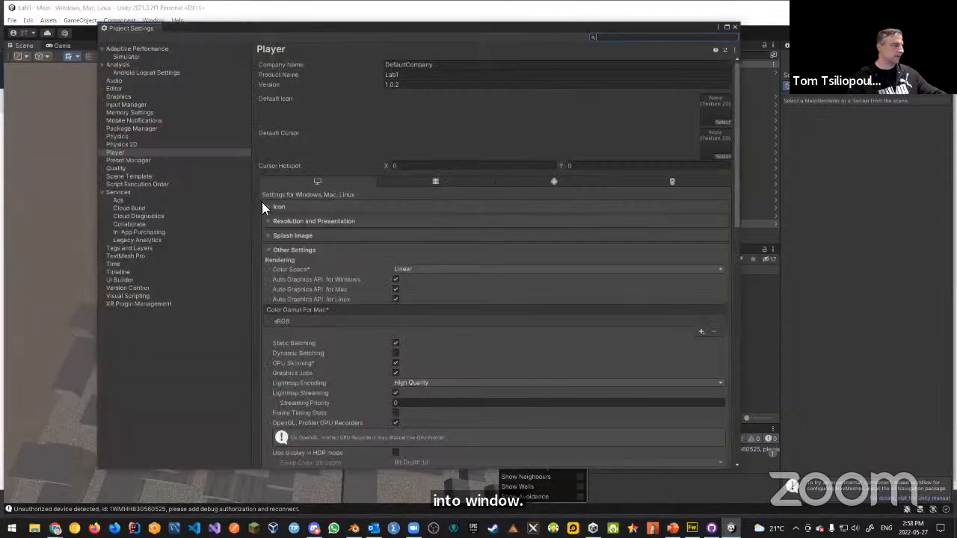
click(142, 129)
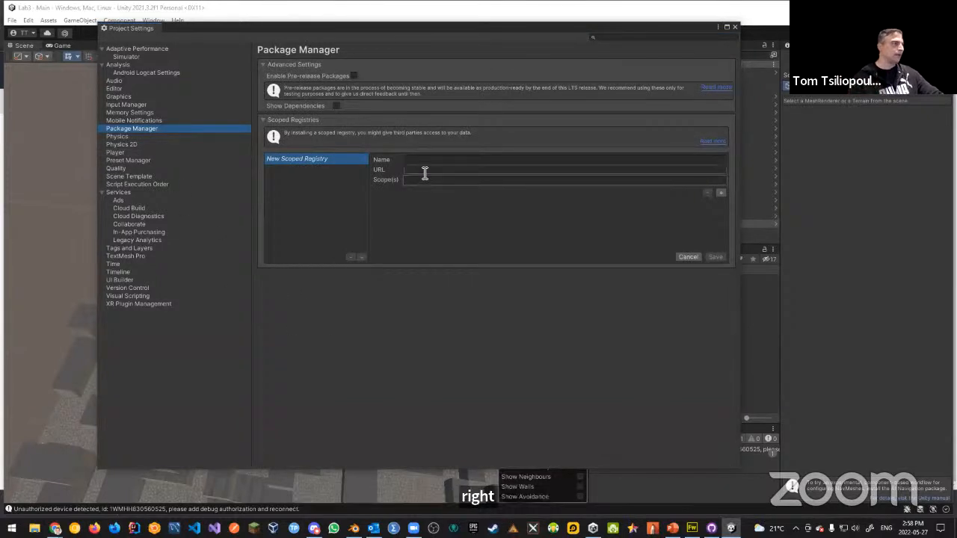
click(353, 77)
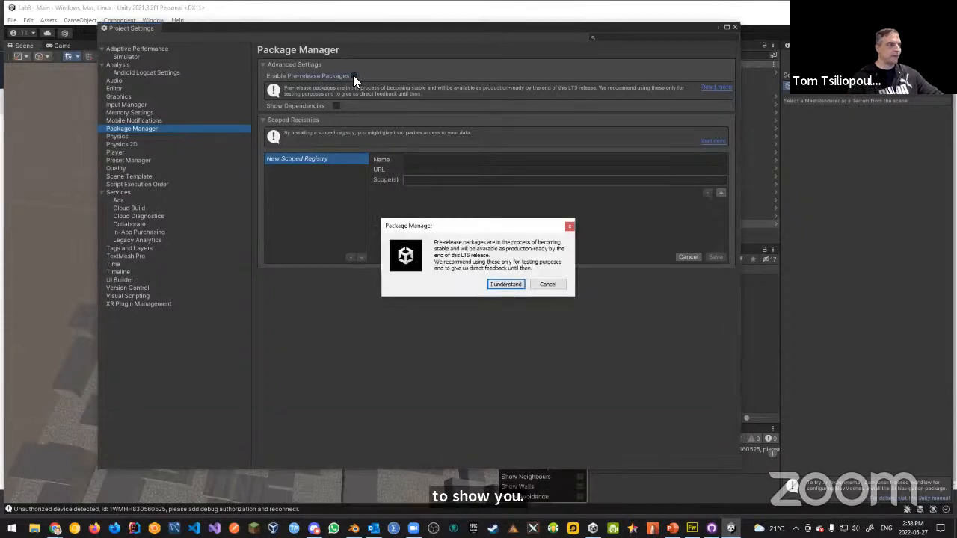
click(507, 285)
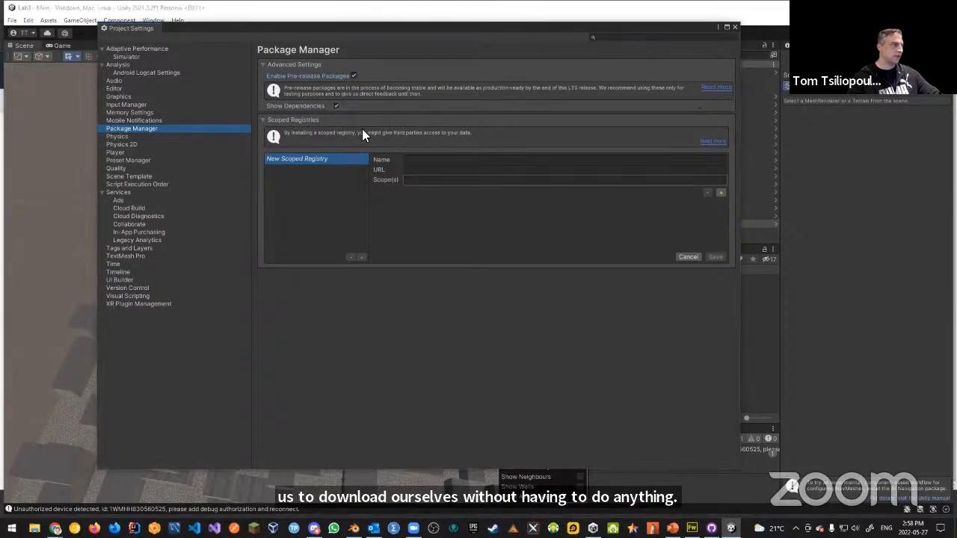
click(735, 26)
Open the Package Manager, move its window higher and list the packages from the Unity Registry.
click(154, 21)
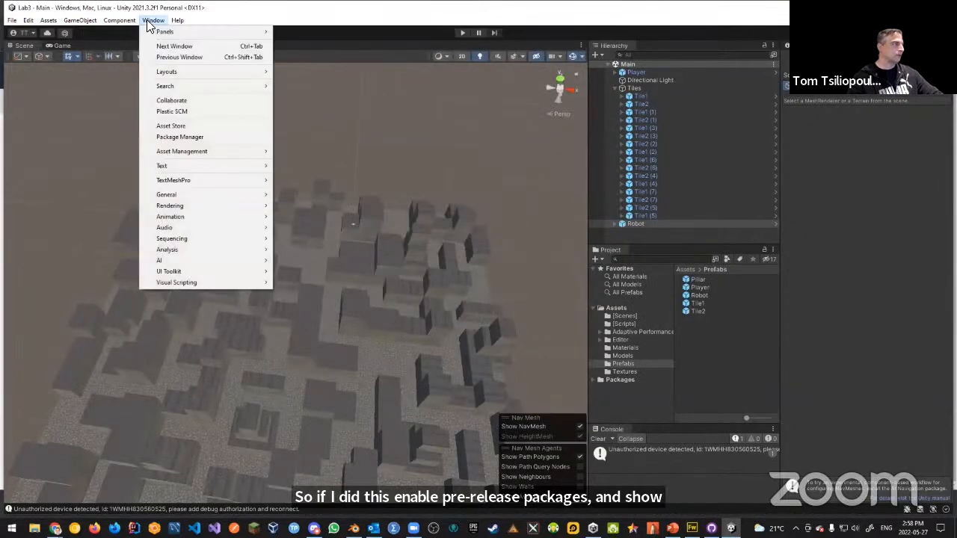
click(179, 137)
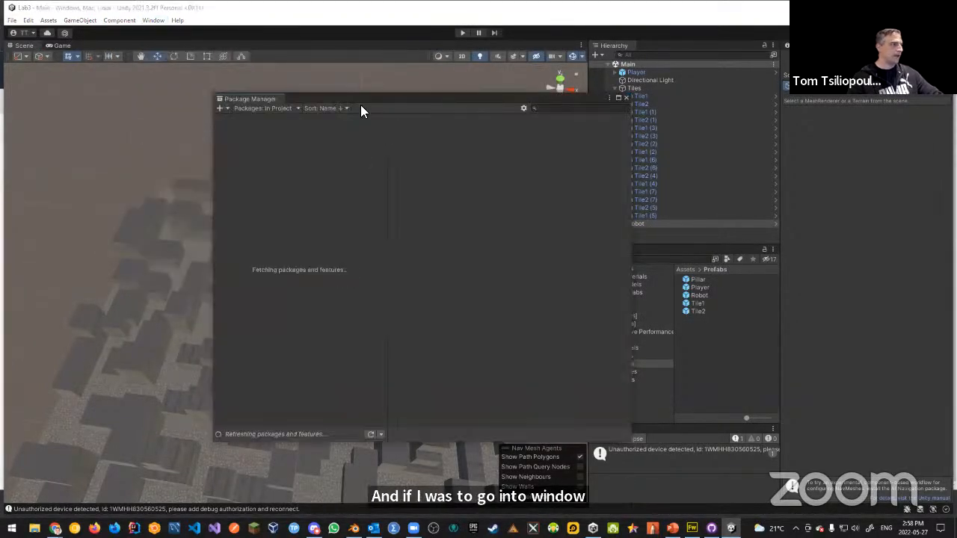
drag(350, 98, 331, 64)
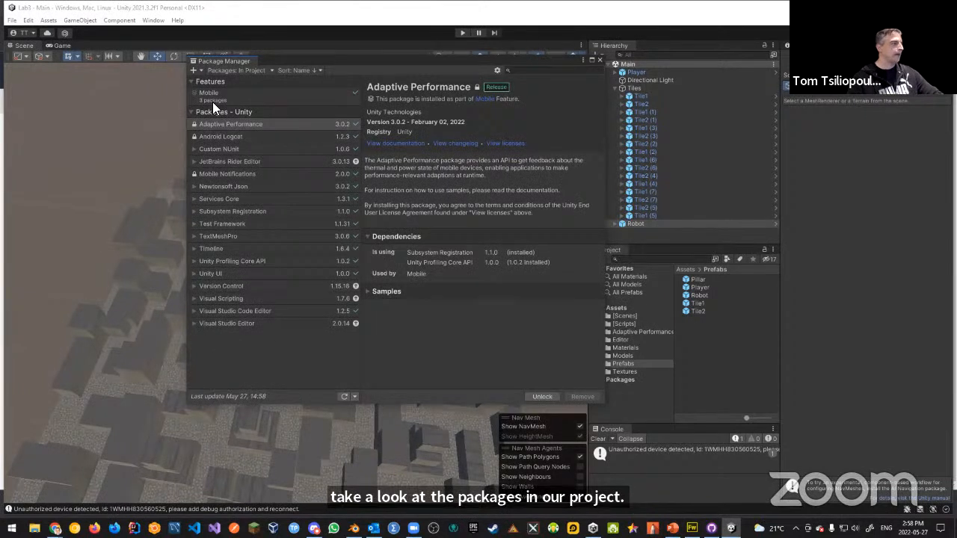
click(217, 70)
click(224, 81)
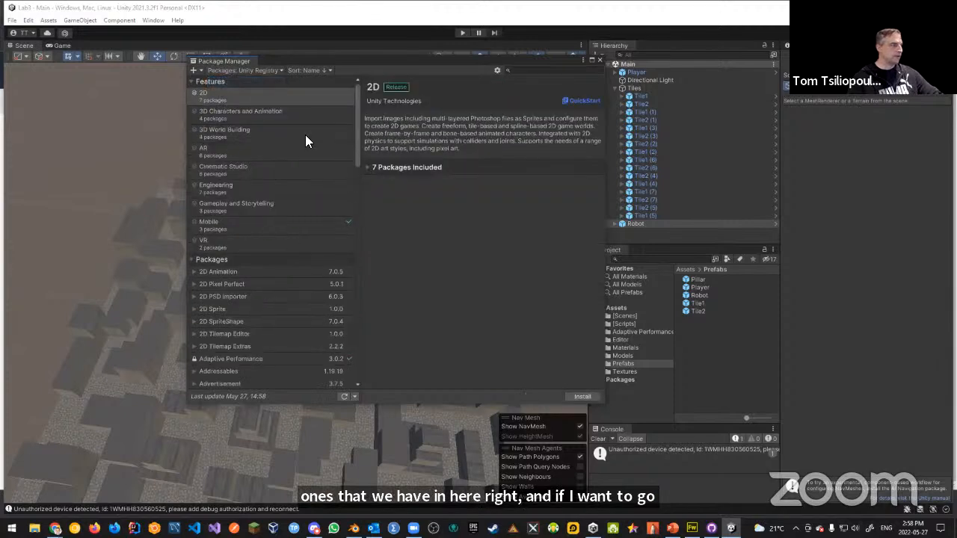
Find the Visual Studio Editor package in the Unity Registry list and update it to version 2.0.15.
drag(365, 152, 355, 217)
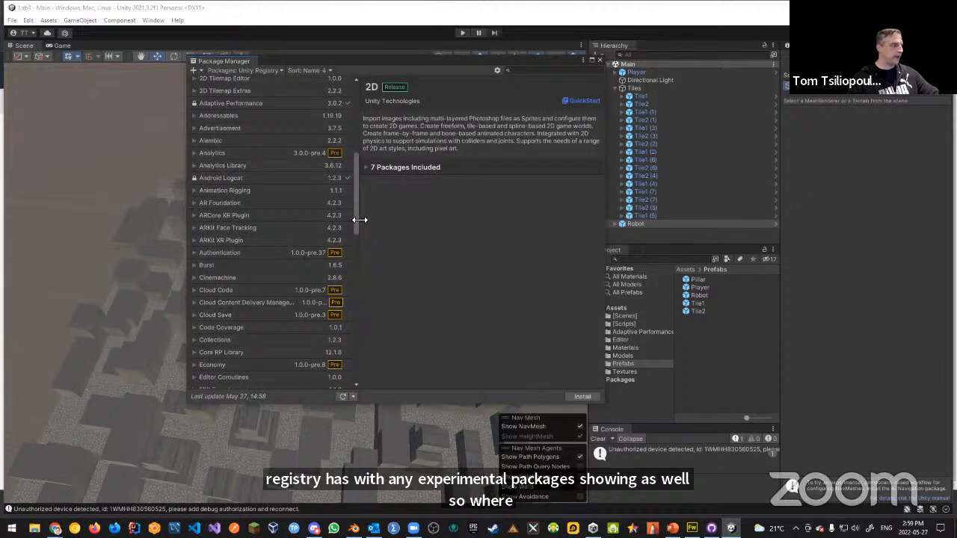
drag(353, 215, 354, 365)
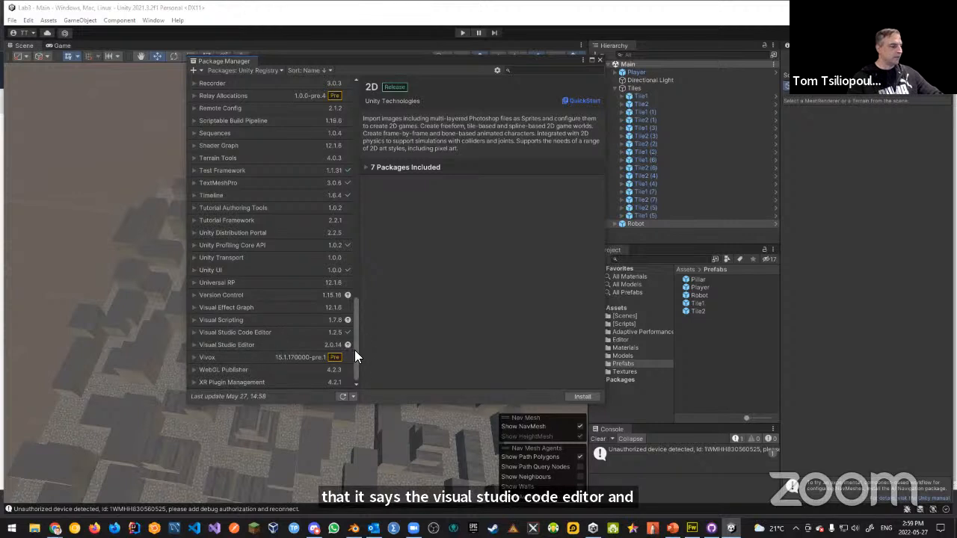
click(255, 347)
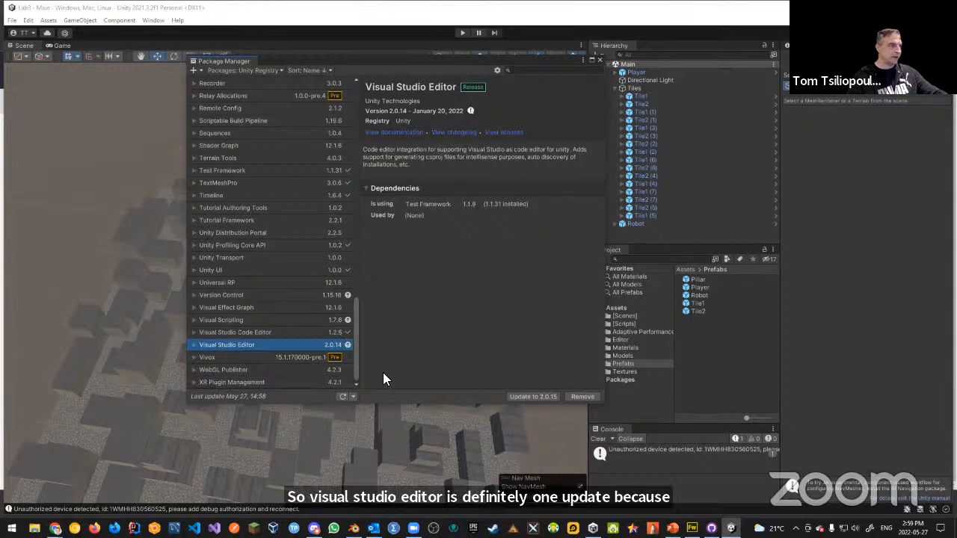
click(538, 398)
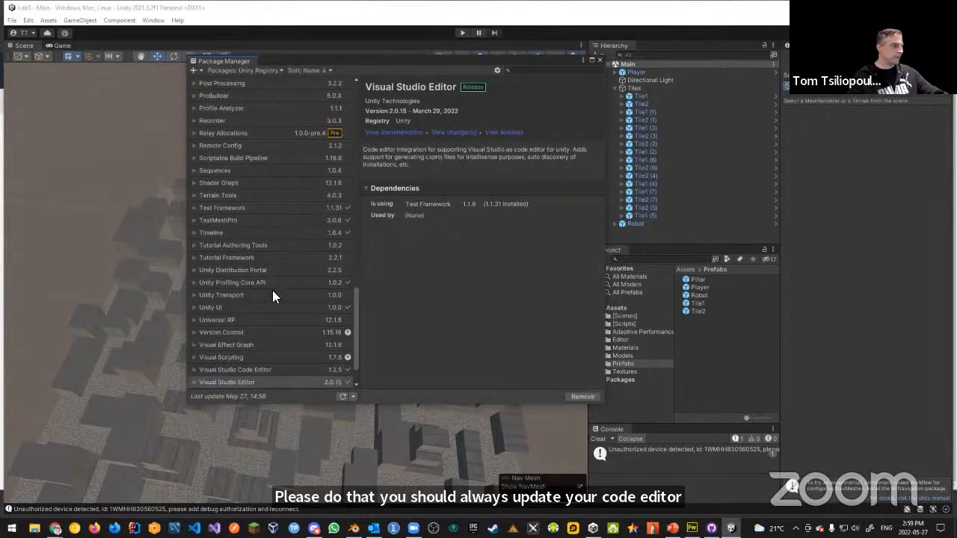
Review the Version Control and Visual Scripting package details and check the rest of the registry list for available updates.
click(224, 332)
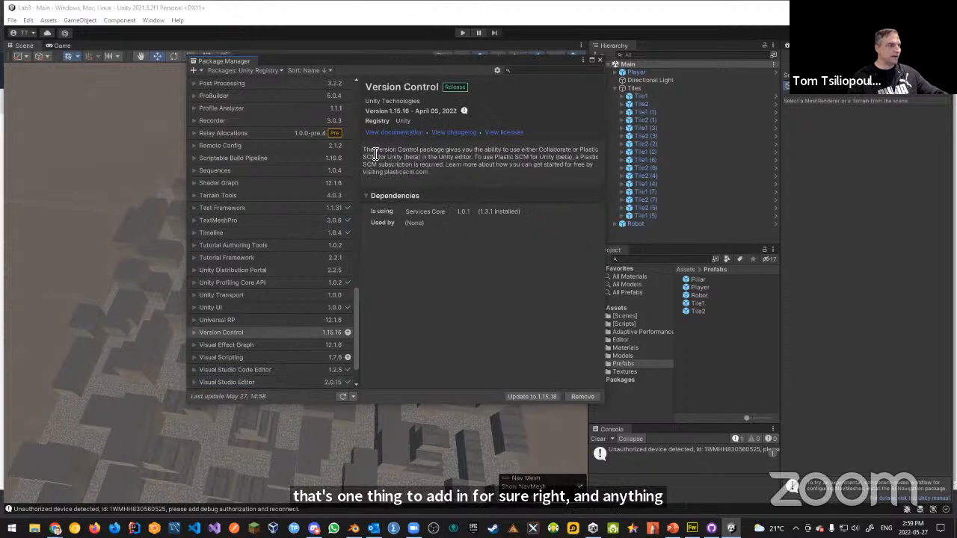
click(255, 358)
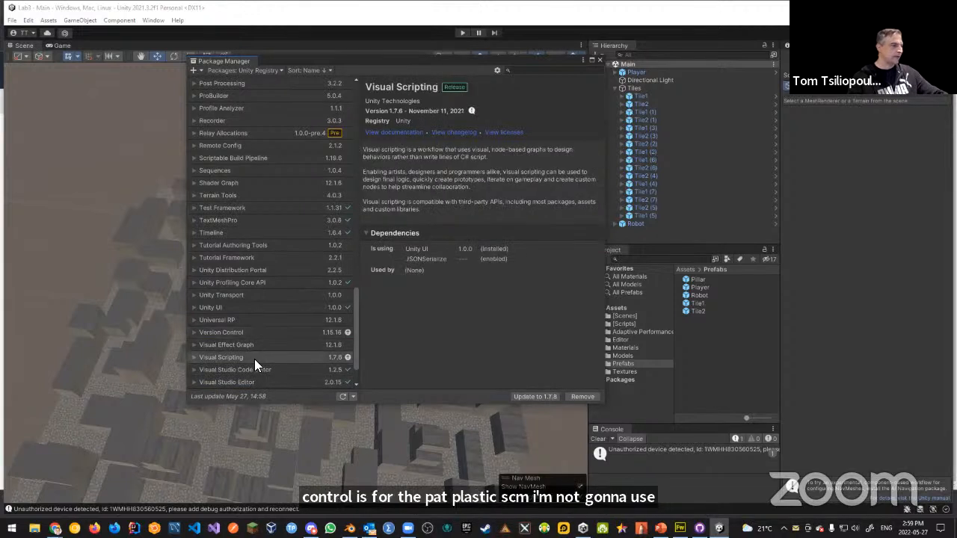
scroll(284, 303, up, 5)
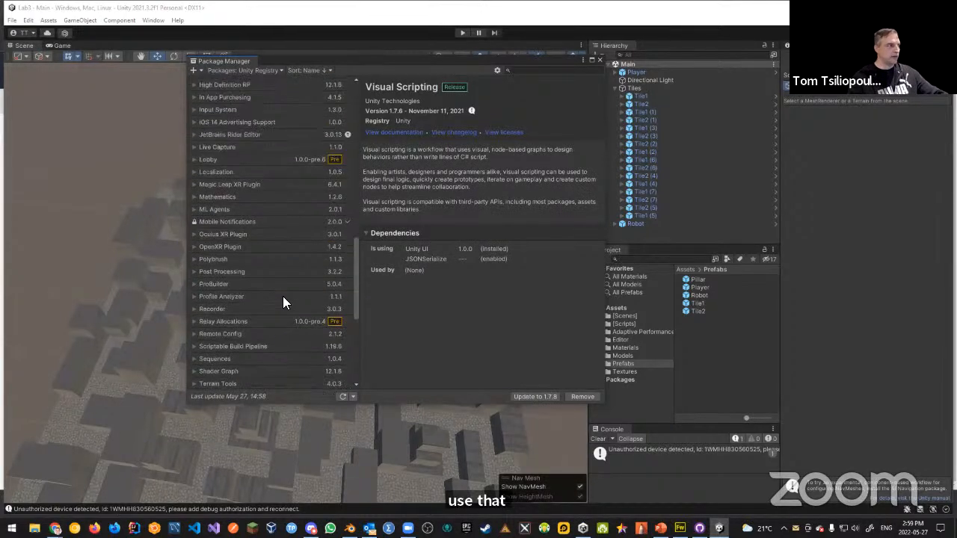
scroll(290, 301, up, 4)
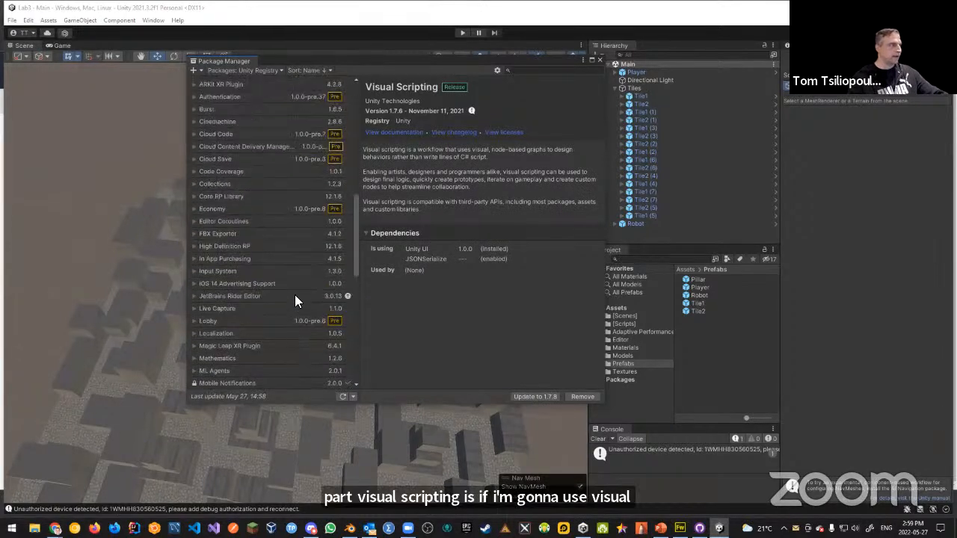
scroll(303, 285, up, 6)
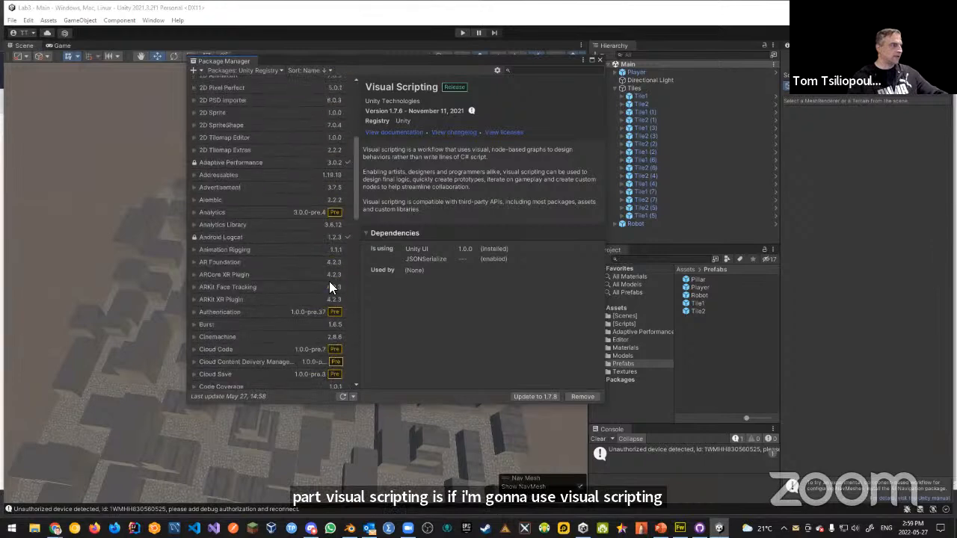
scroll(299, 240, up, 5)
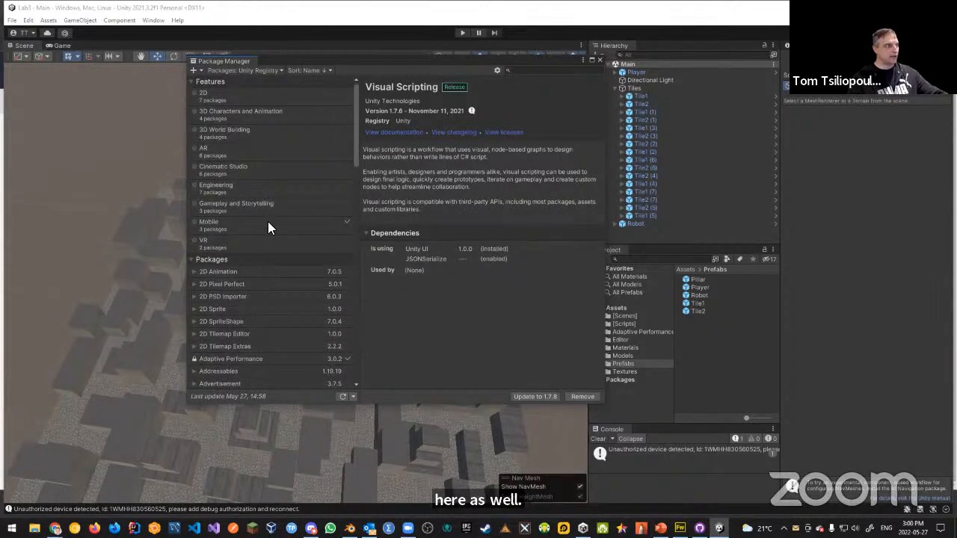
List the packages in the project and add the package com.unity.ai.navigation by name.
click(234, 69)
click(228, 94)
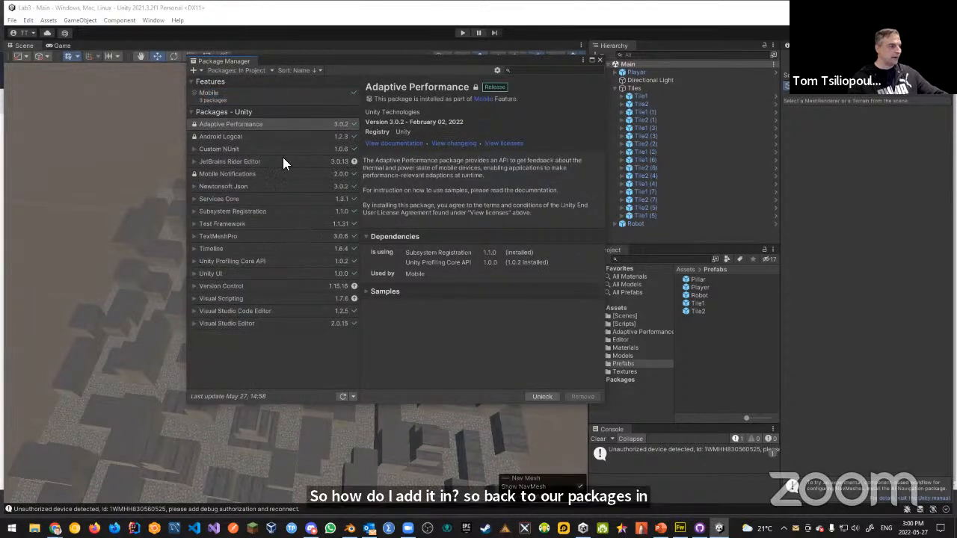
click(195, 71)
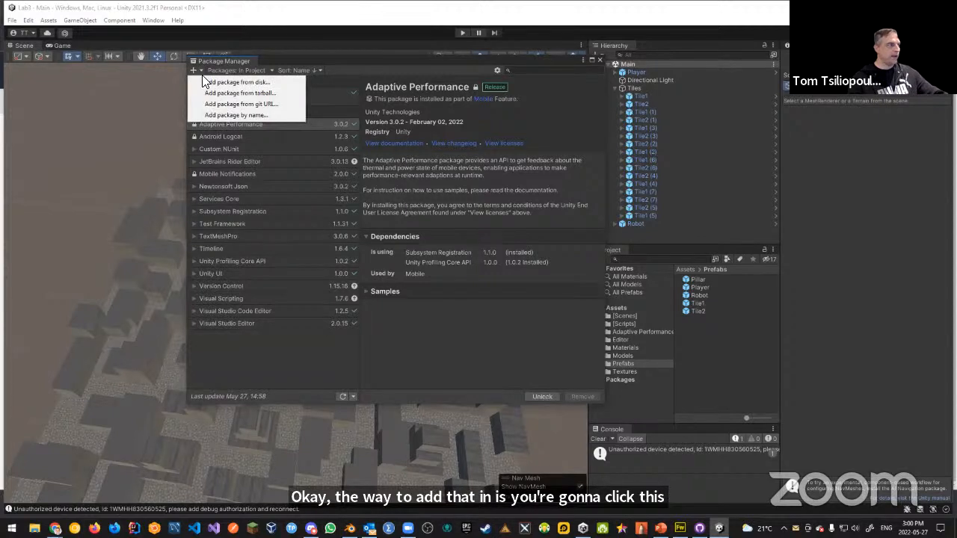
click(235, 116)
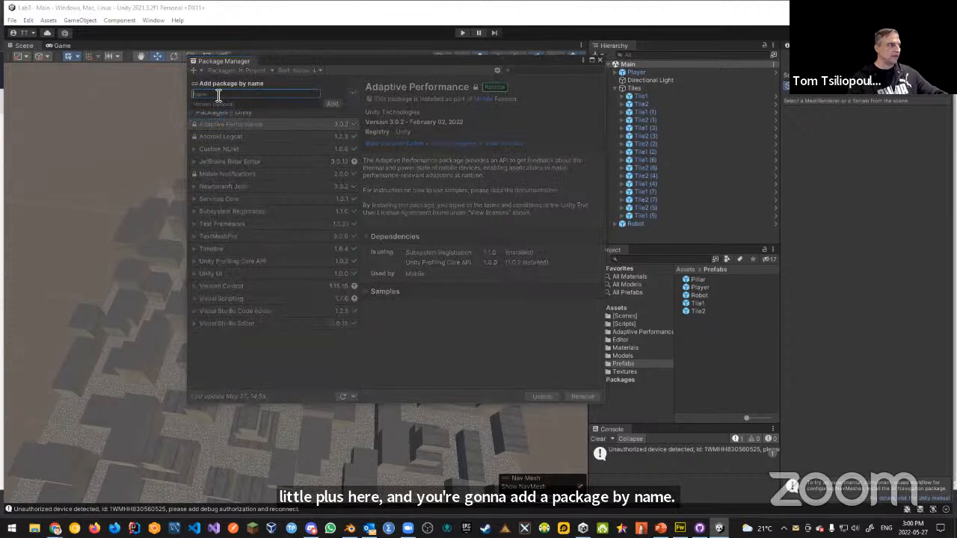
text(com.unity.ai.navigation)
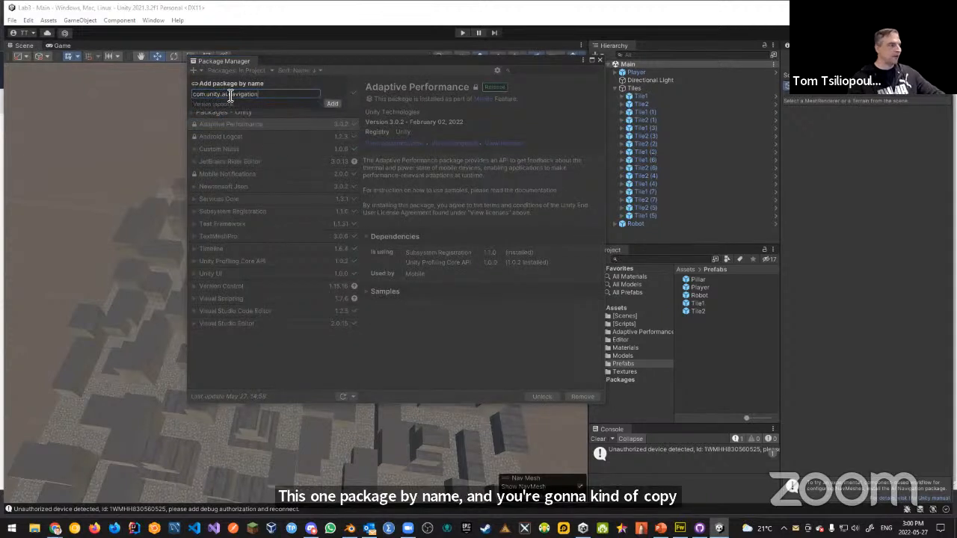
click(332, 103)
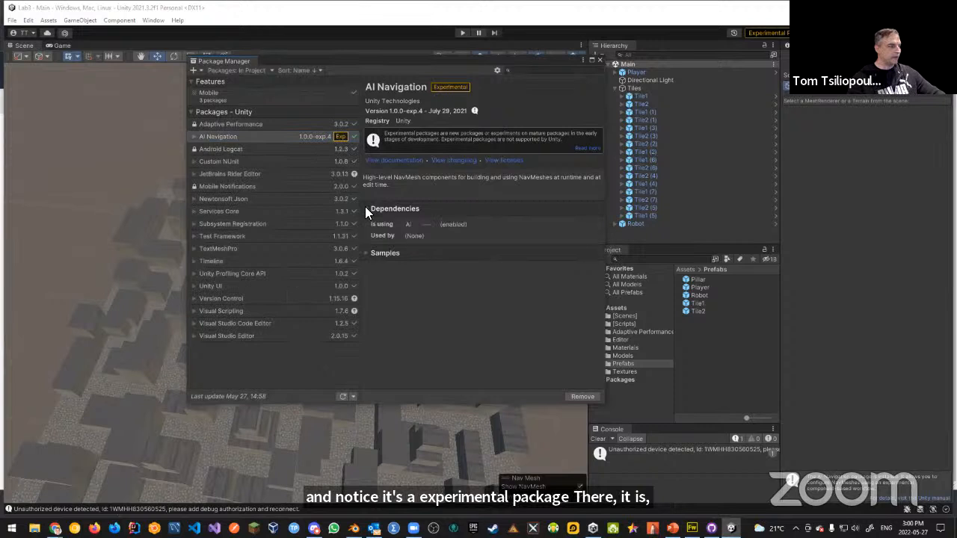
Import the AI Navigation sample Build And Connect NavMesh Surfaces and close the Package Manager.
click(365, 252)
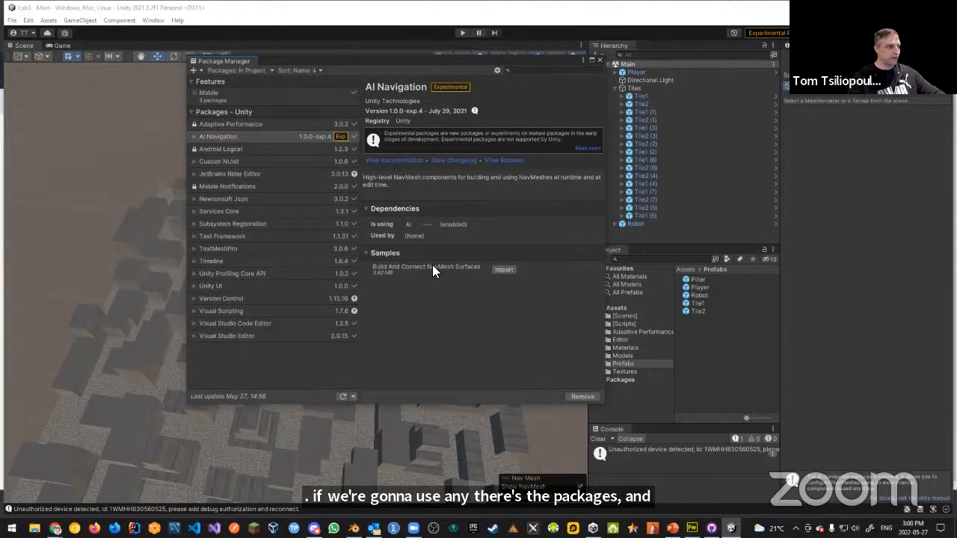
click(505, 270)
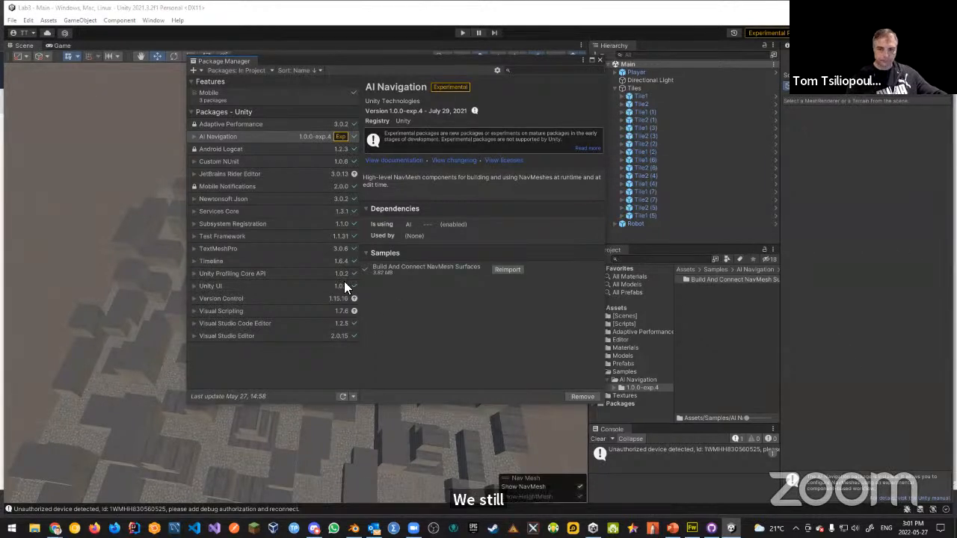
click(600, 60)
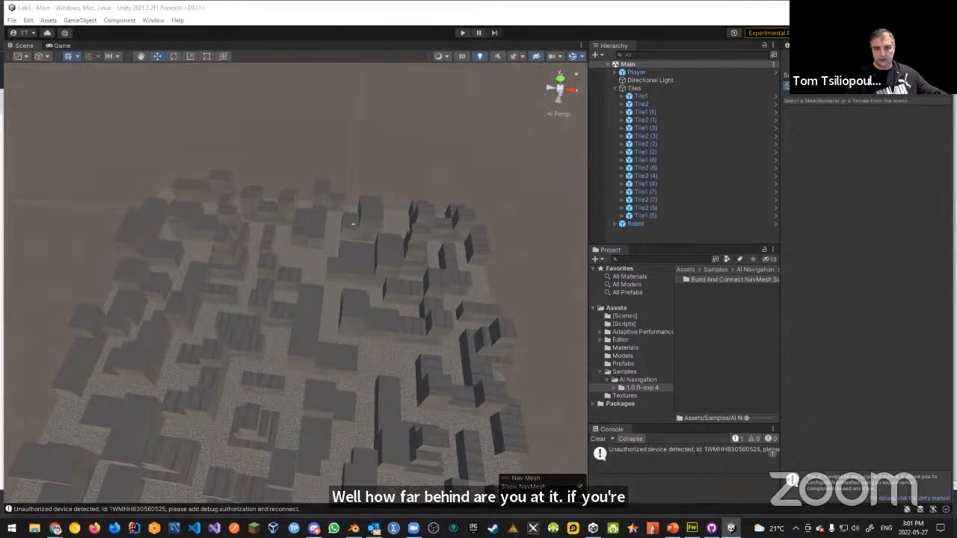
Collapse the Tiles group in the hierarchy and inspect the tile layout of the scene from several angles.
click(618, 88)
click(614, 89)
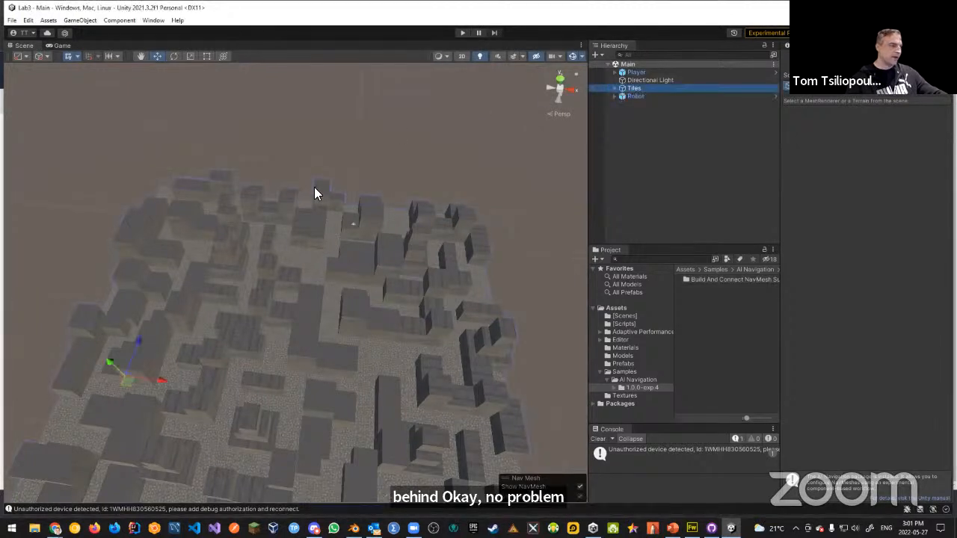
middle_drag(403, 435, 320, 169)
middle_drag(481, 373, 373, 69)
scroll(361, 354, down, 4)
scroll(373, 372, down, 4)
middle_drag(441, 296, 452, 187)
mouse_move(272, 416)
right_down()
mouse_move(287, 413)
mouse_move(263, 427)
right_up()
right_drag(382, 367, 349, 387)
key(w)
right_drag(350, 398, 400, 289)
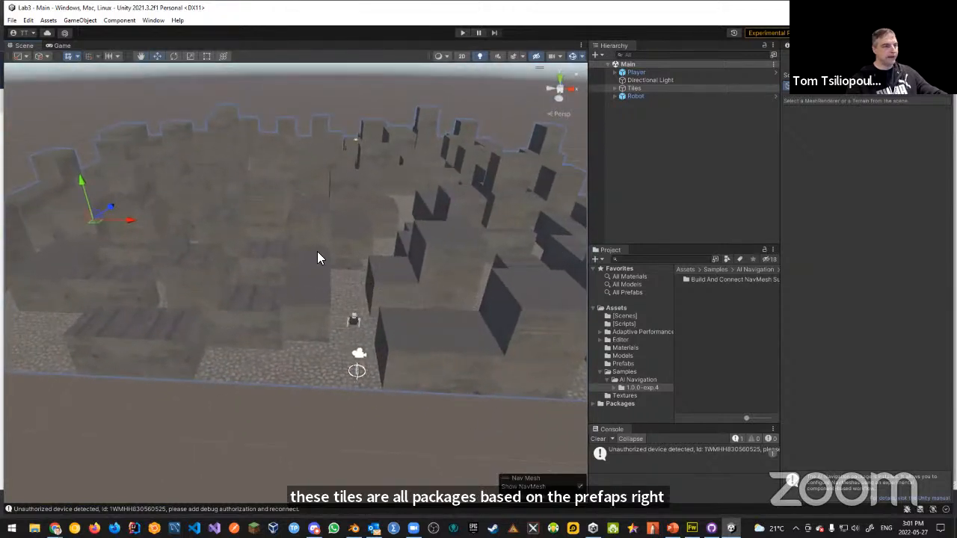
scroll(325, 349, down, 6)
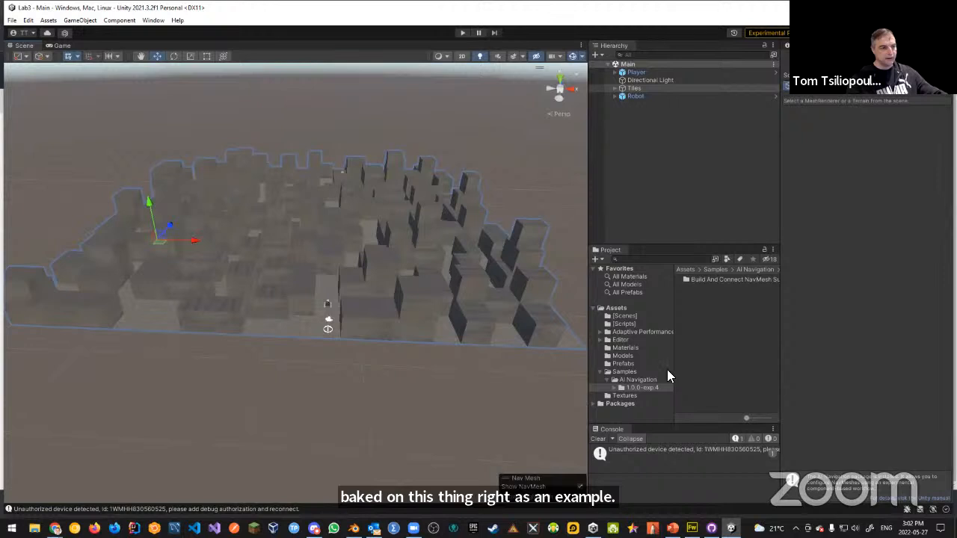
Open the Tile1 prefab from the Prefabs folder, add a NavMeshSurface component to it and bake its NavMesh.
click(623, 364)
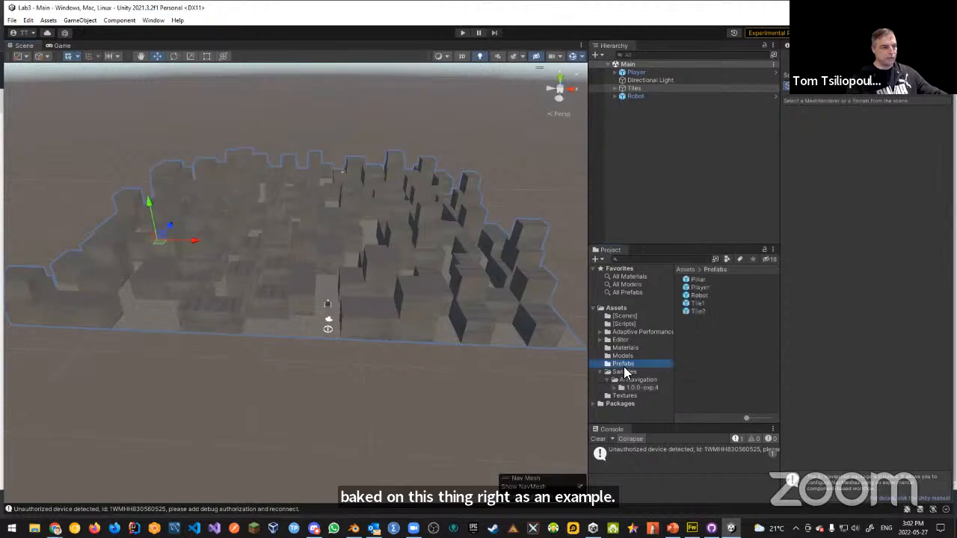
click(696, 304)
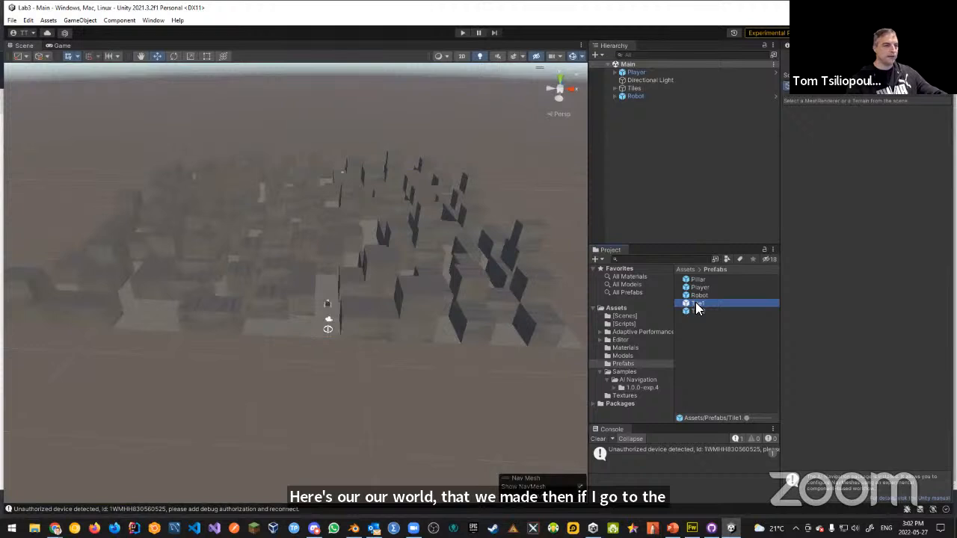
double_click(695, 303)
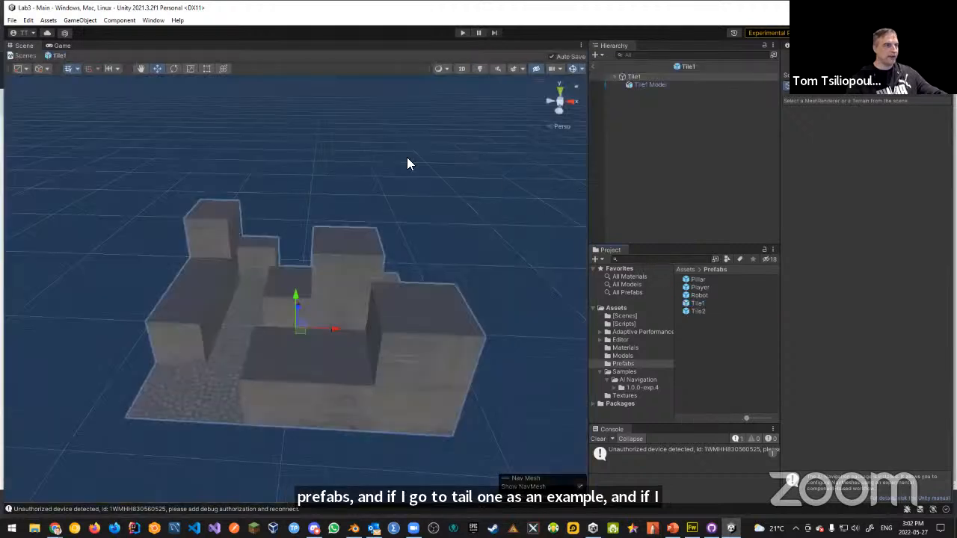
click(805, 46)
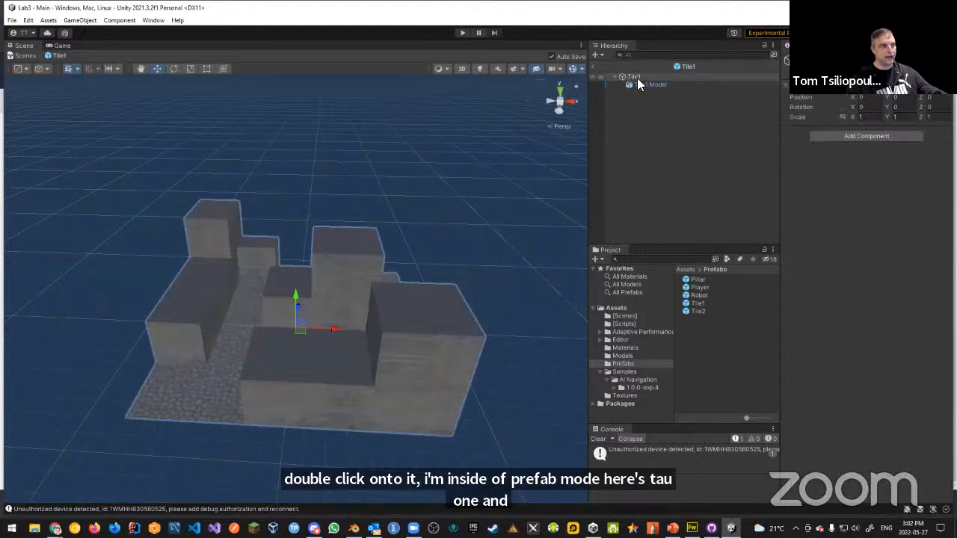
click(860, 136)
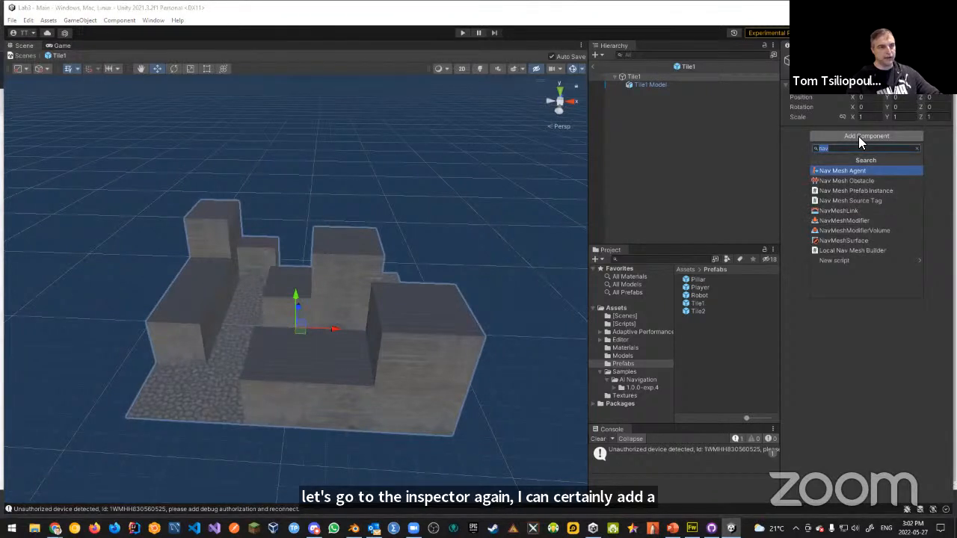
click(844, 240)
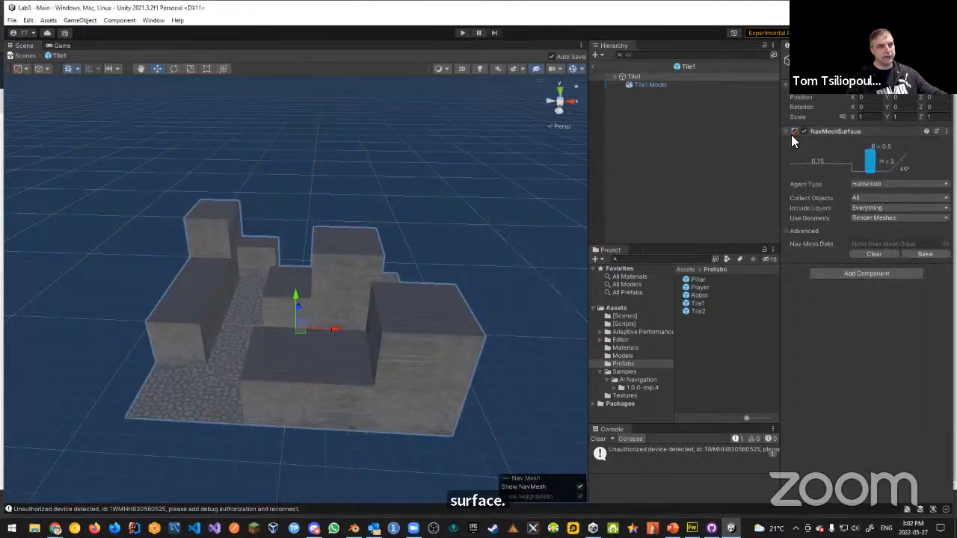
click(921, 254)
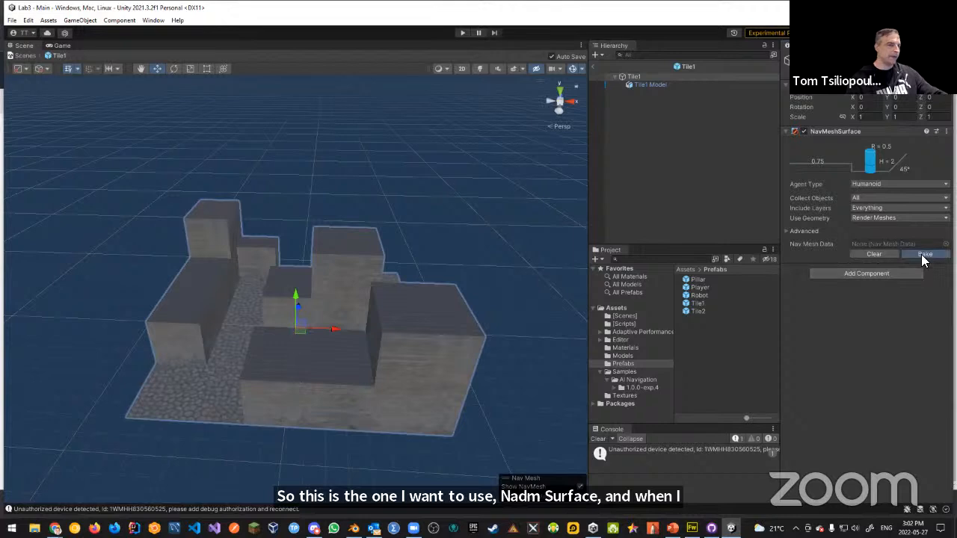
right_drag(341, 323, 406, 312)
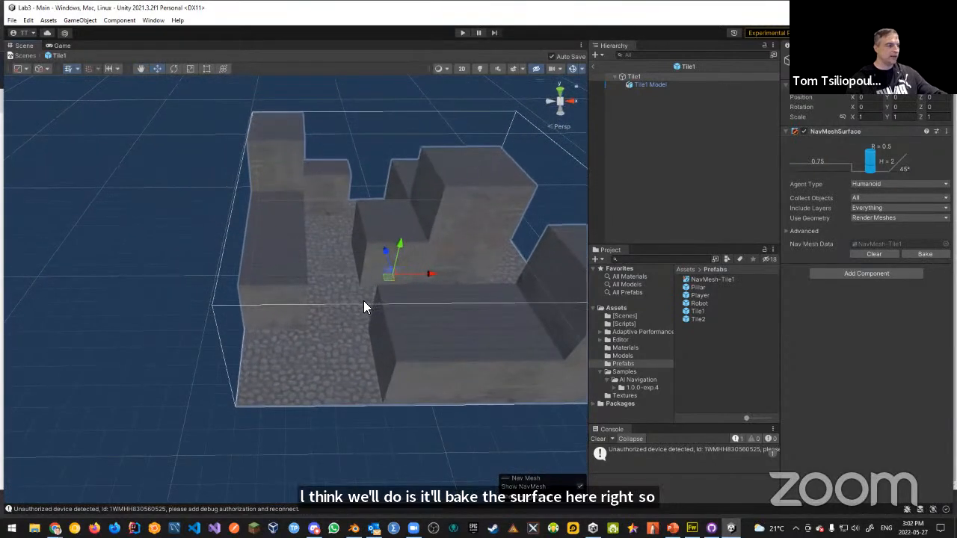
Leave prefab editing for the main scene and display the baked NavMesh on the Tile1 instances.
click(593, 67)
right_drag(365, 313, 372, 332)
key(w)
key(s)
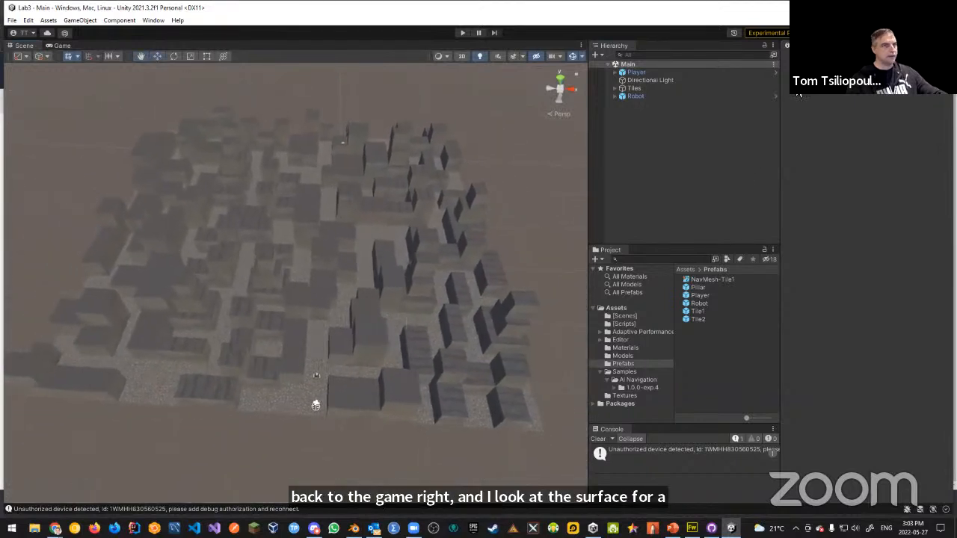
click(837, 46)
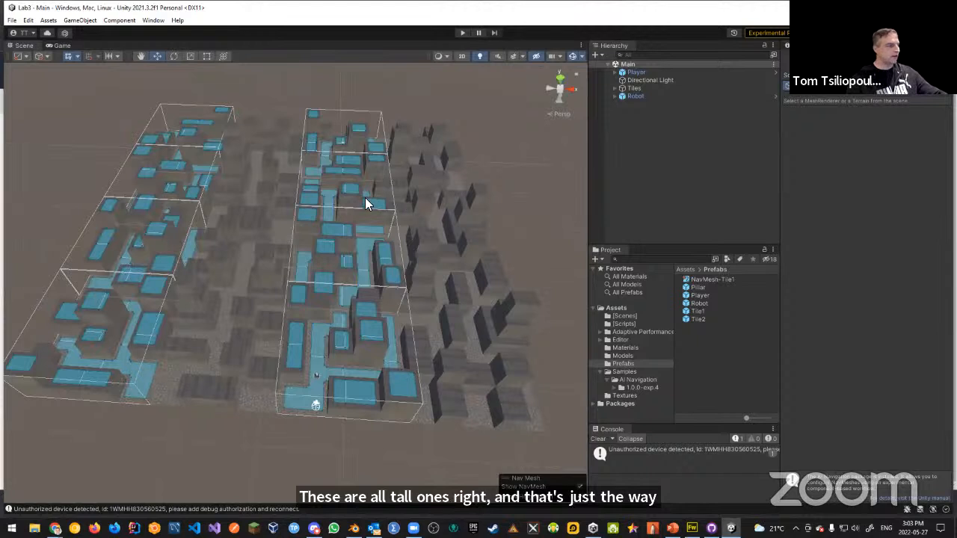
Open the Tile2 prefab, add a NavMeshSurface component to it and bake its NavMesh.
click(699, 320)
double_click(698, 319)
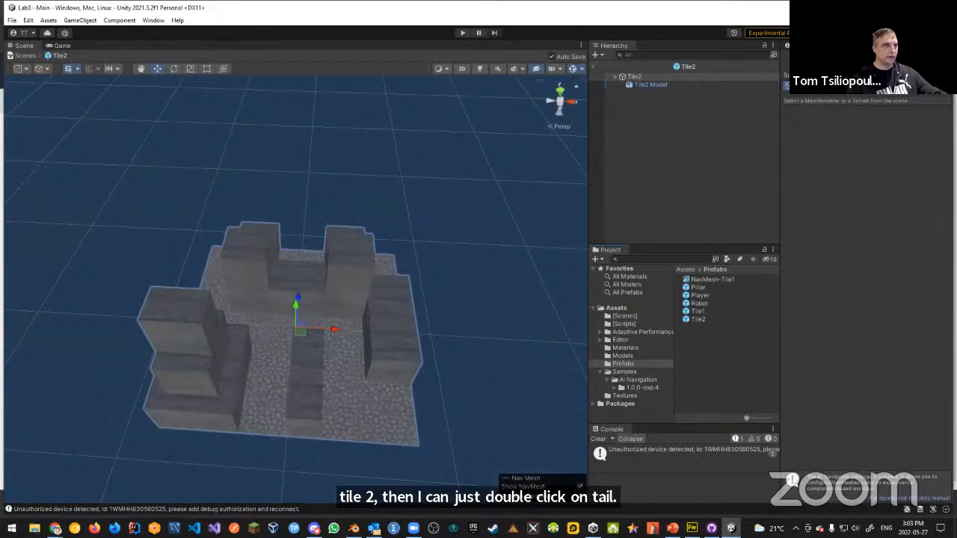
click(802, 45)
click(864, 134)
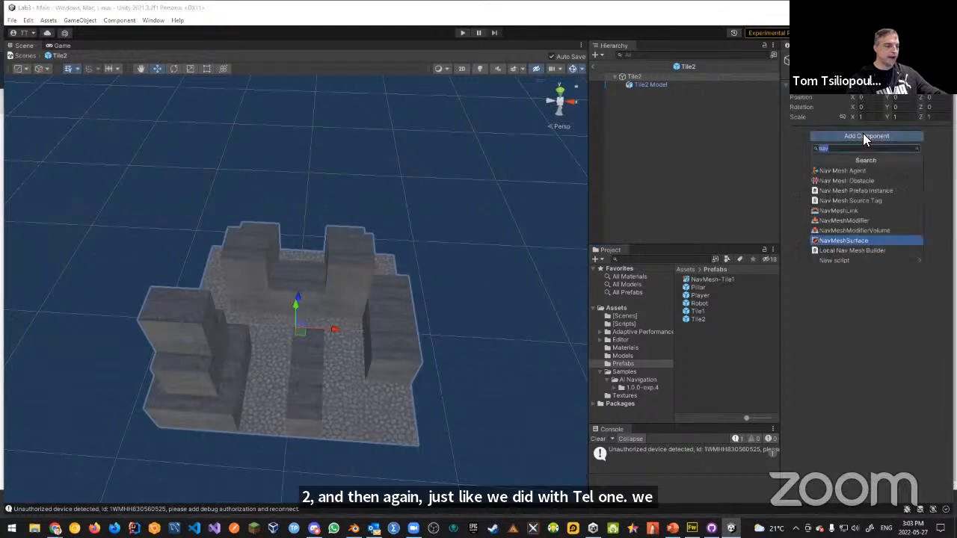
click(848, 240)
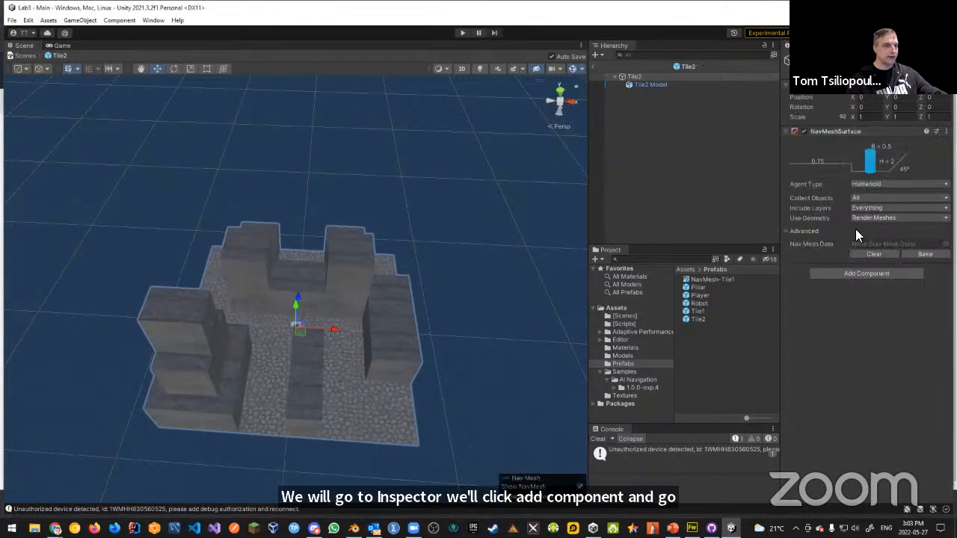
click(928, 256)
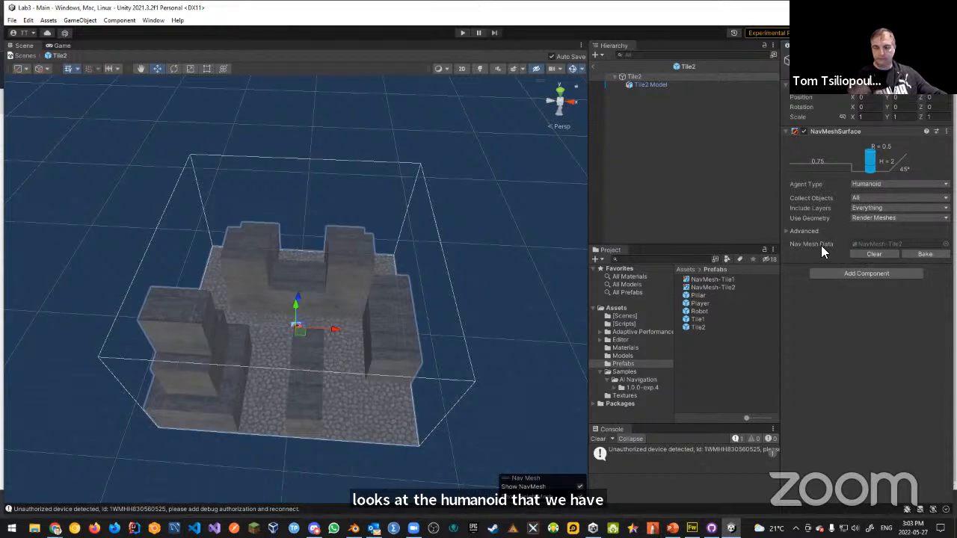
Check the advanced NavMeshSurface settings on Tile2 and return from prefab editing to the main scene.
click(786, 232)
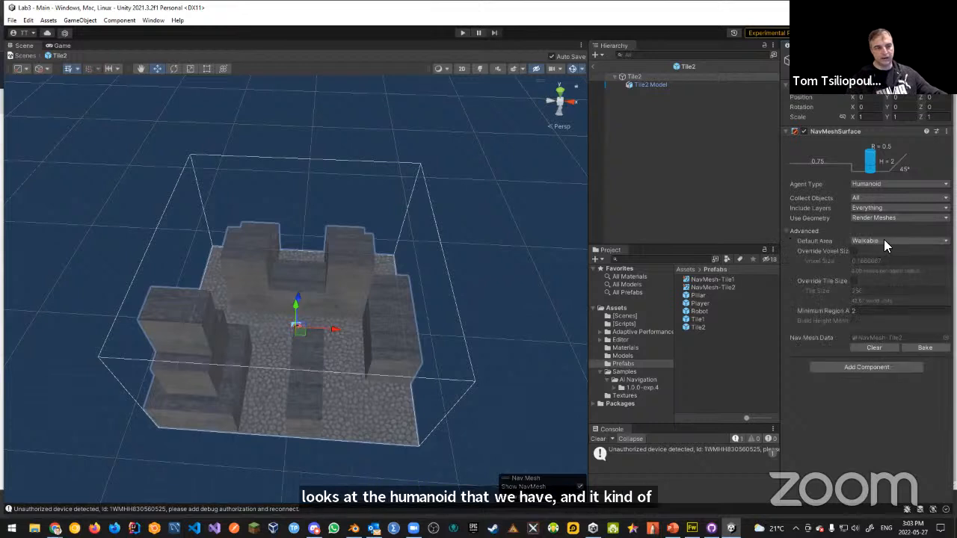
click(790, 230)
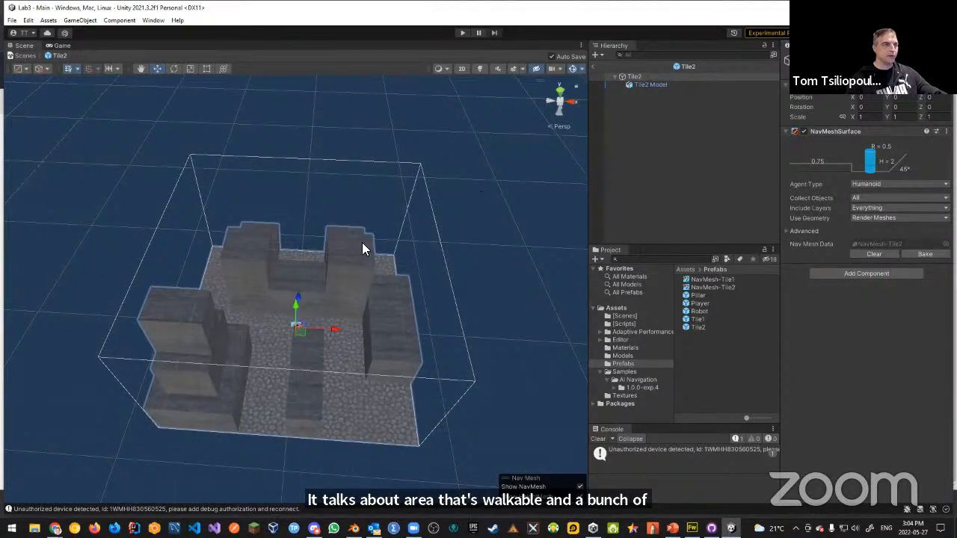
click(599, 67)
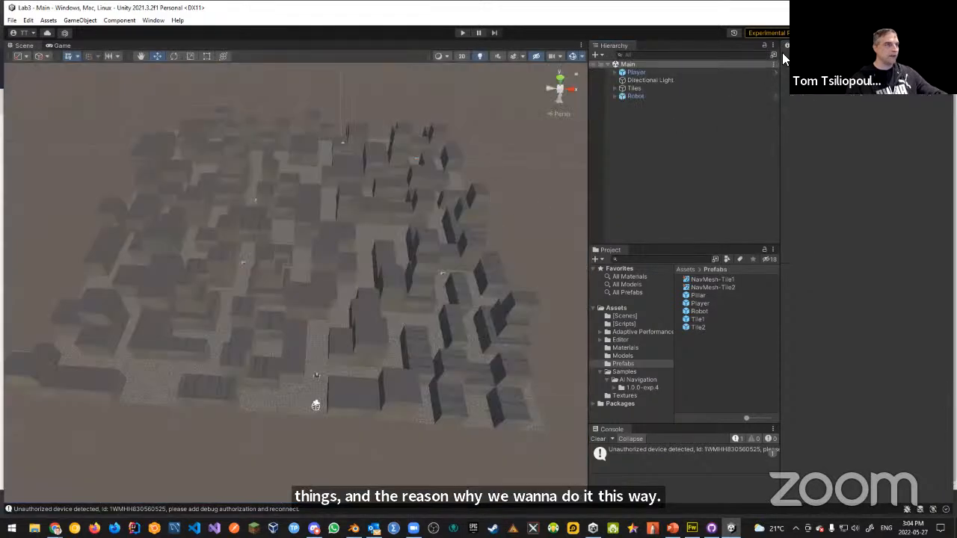
Display the baked NavMesh in the main scene and examine whether the walkable areas connect across neighbouring tiles.
click(835, 45)
right_drag(290, 367, 307, 404)
right_drag(289, 292, 277, 240)
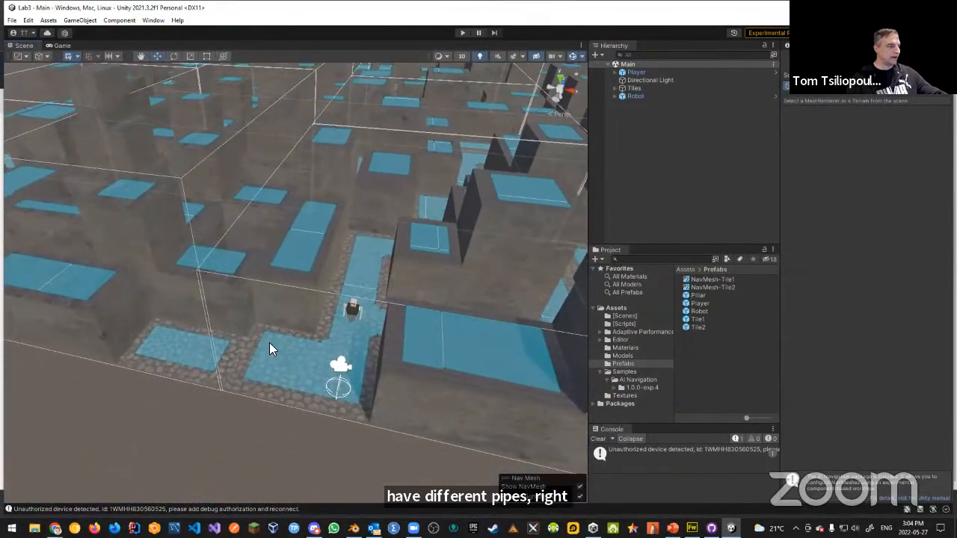
right_drag(278, 342, 278, 342)
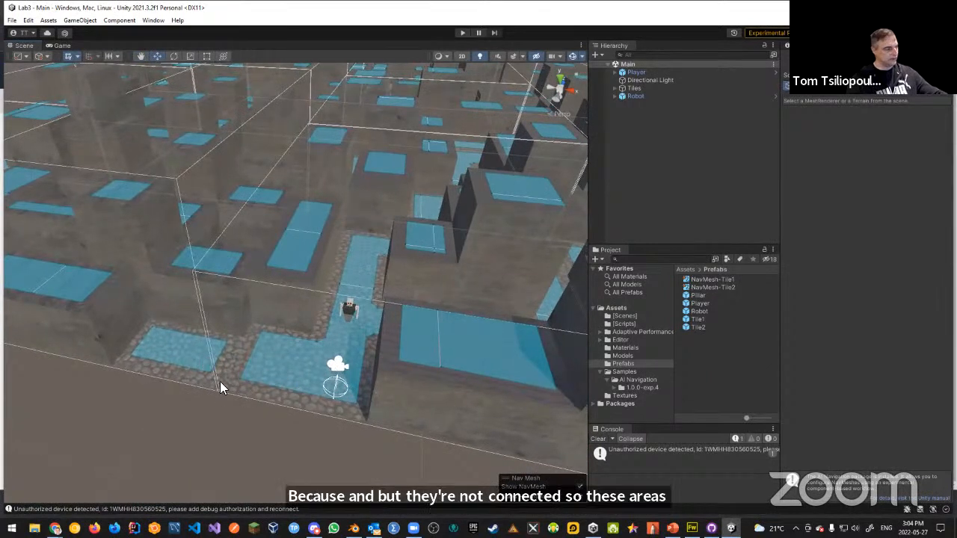
key(s)
right_drag(259, 371, 289, 374)
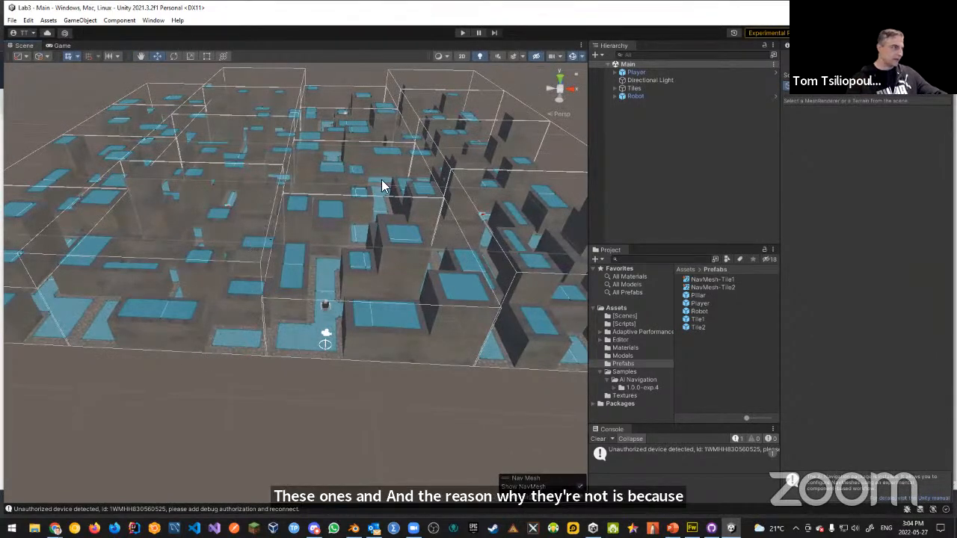
right_drag(432, 375, 371, 412)
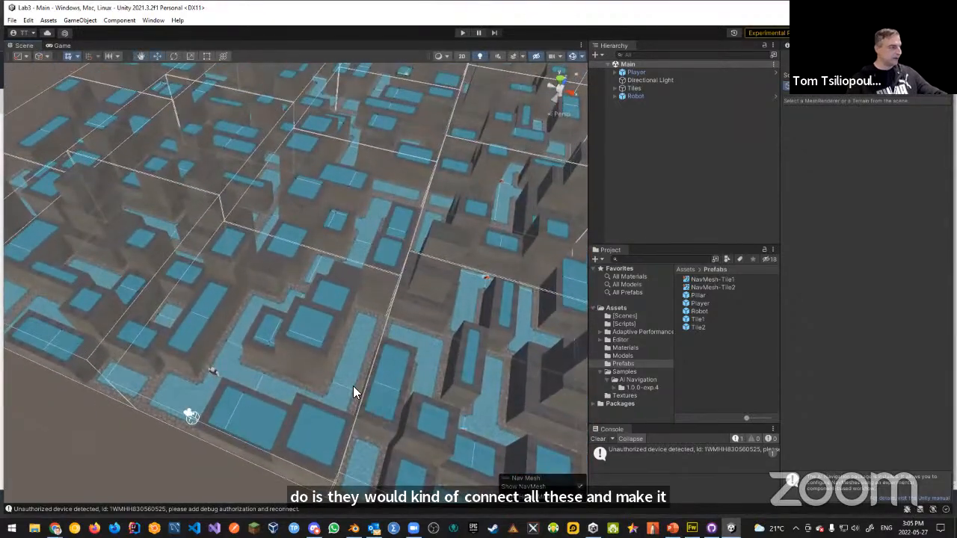
right_drag(335, 386, 329, 434)
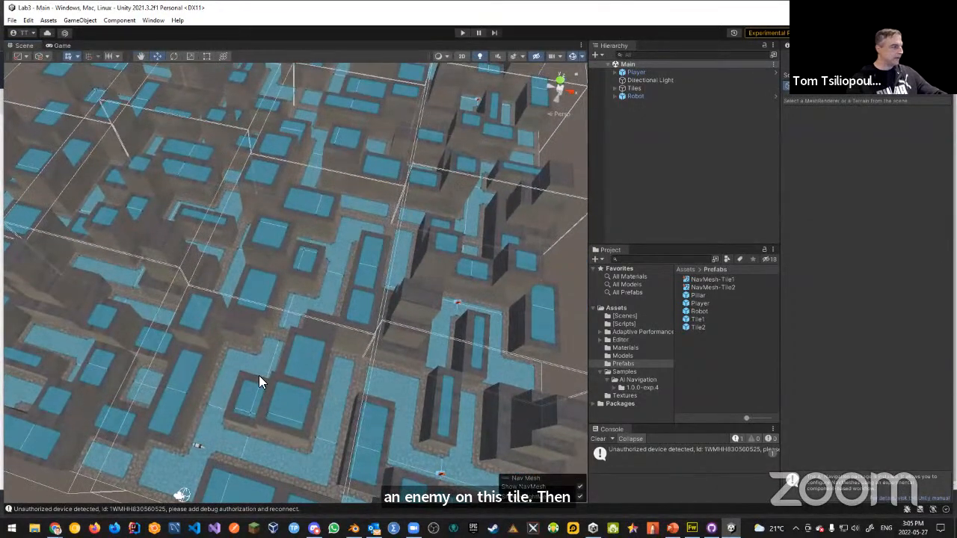
right_drag(242, 376, 284, 377)
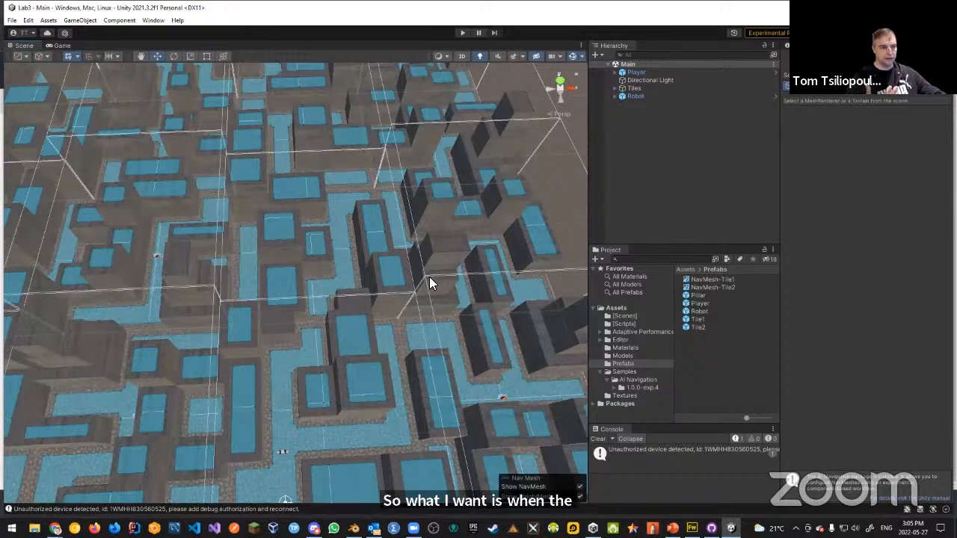
Inspect the two baked NavMesh assets and clear the NavMesh data from the Tile1 and Tile2 prefabs together.
click(726, 281)
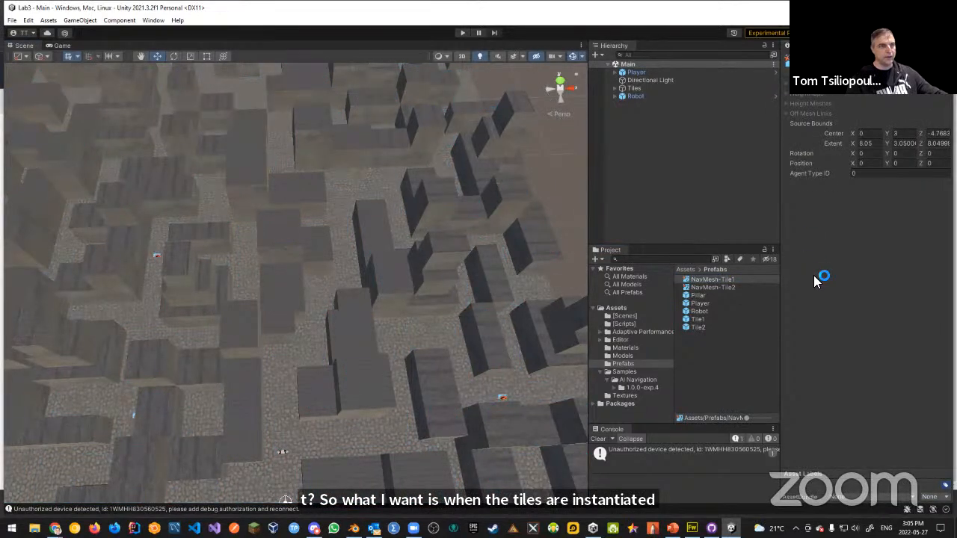
click(716, 289)
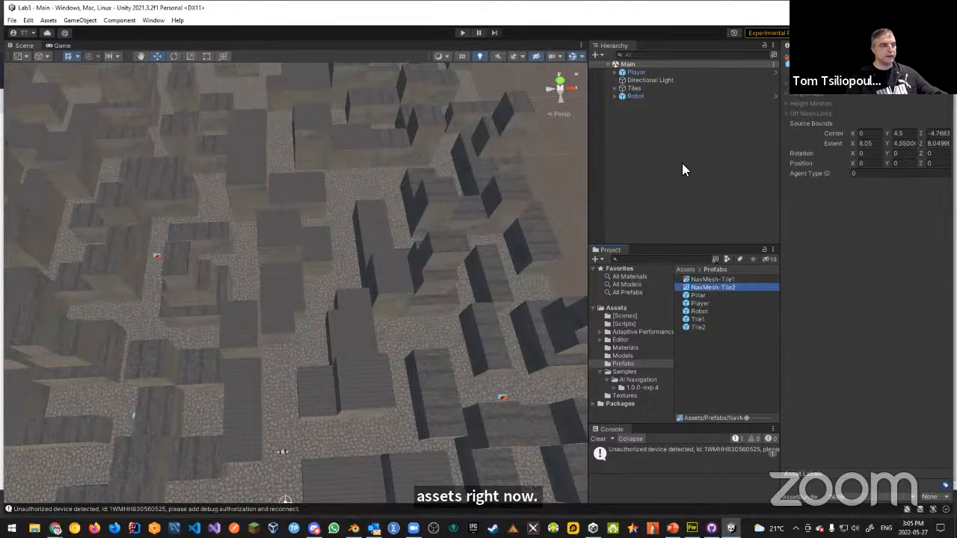
click(700, 319)
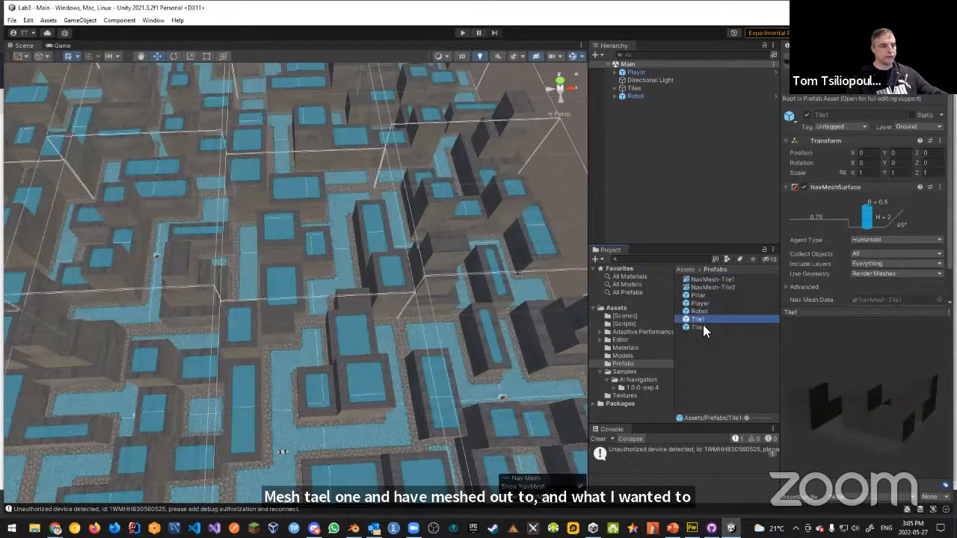
shift+click(697, 327)
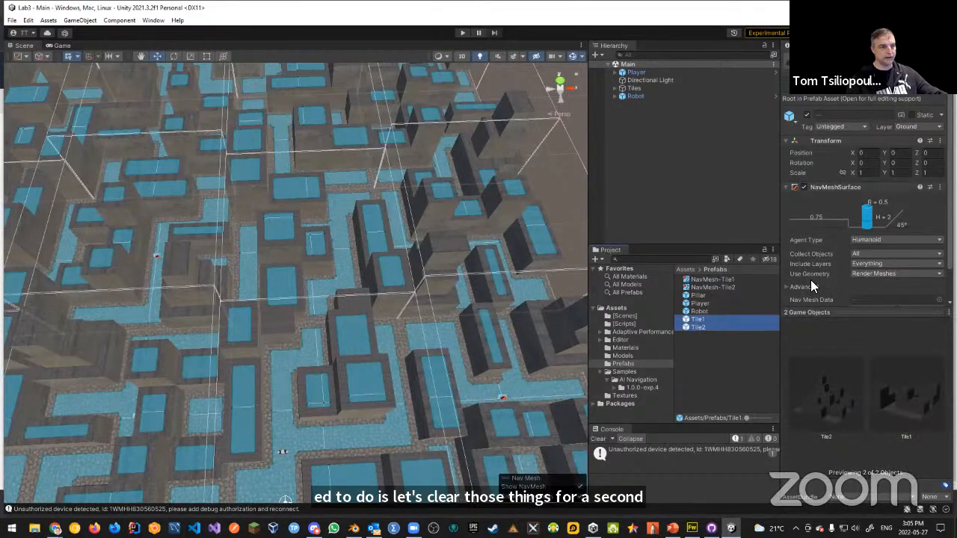
scroll(809, 287, down, 2)
click(873, 276)
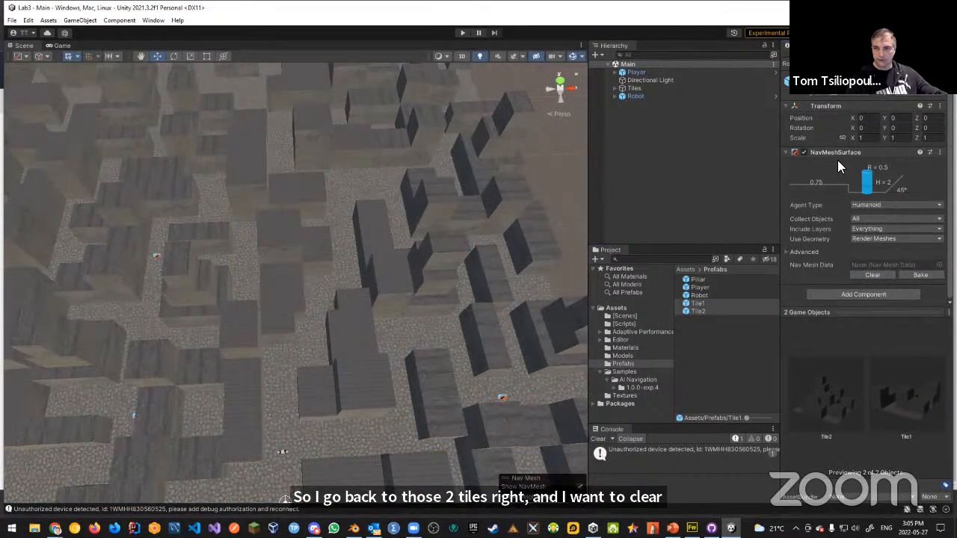
Create an empty object at the scene's root level, reset its transform and name it Game Manager.
click(614, 88)
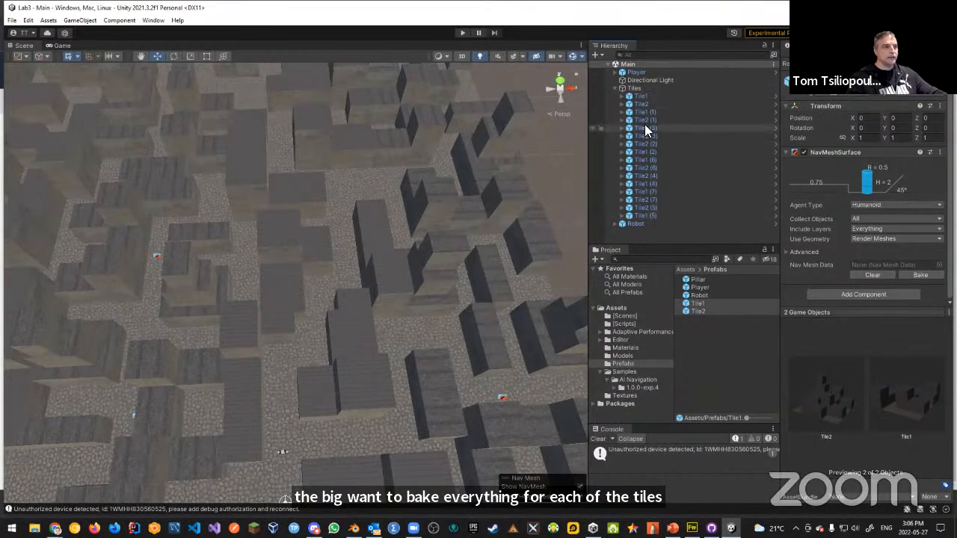
click(614, 88)
right_click(655, 142)
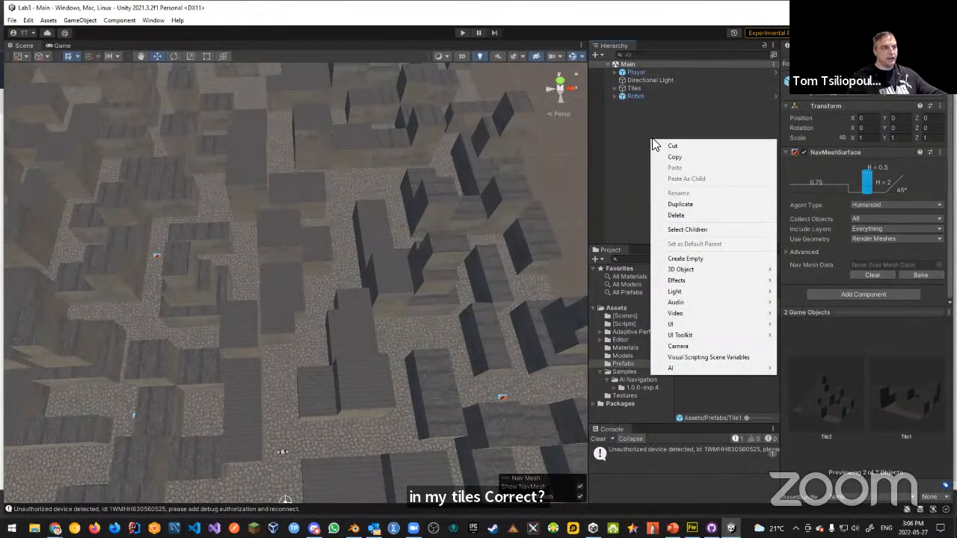
click(685, 258)
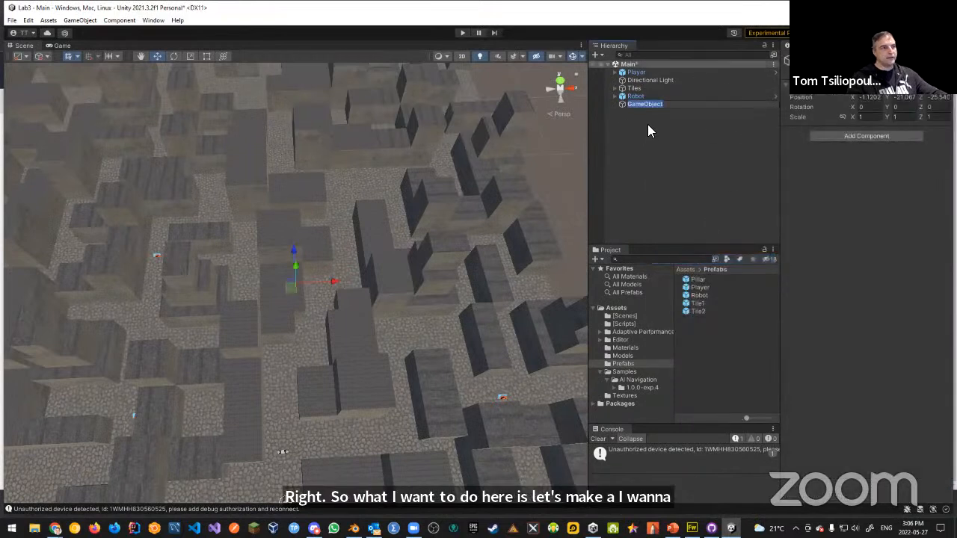
right_click(875, 107)
click(883, 186)
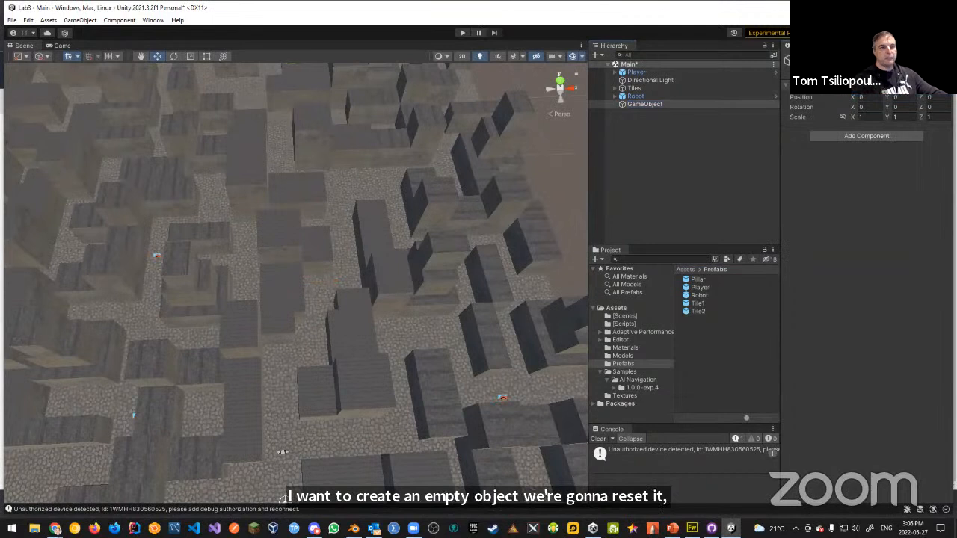
text(Game Manager)
key(Return)
Tag the Game Manager object as GameController and rename it GameController.
click(837, 82)
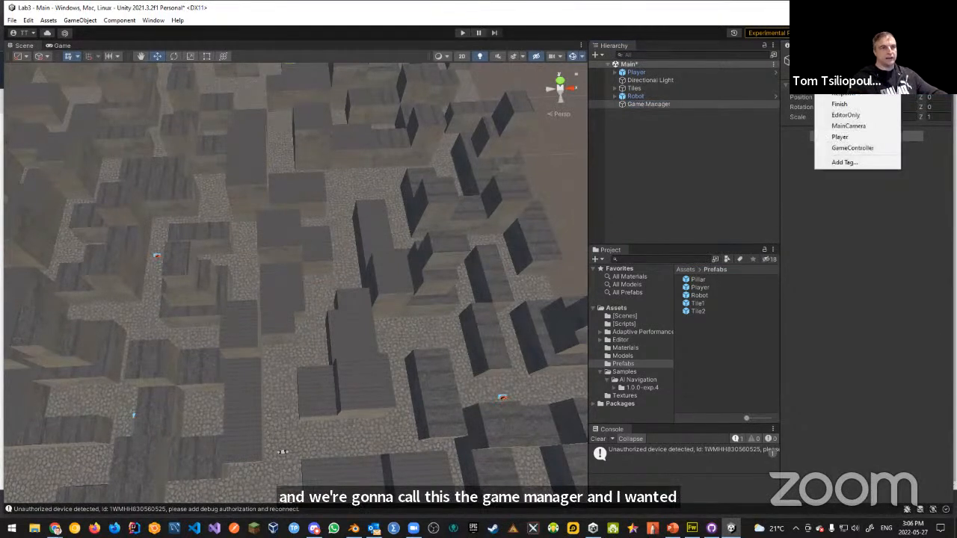
click(855, 149)
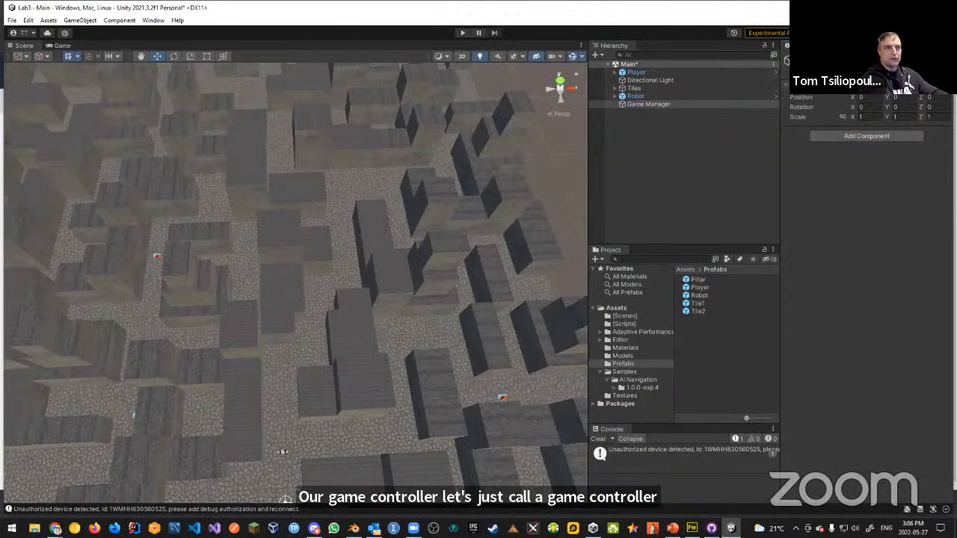
key(Return)
click(644, 134)
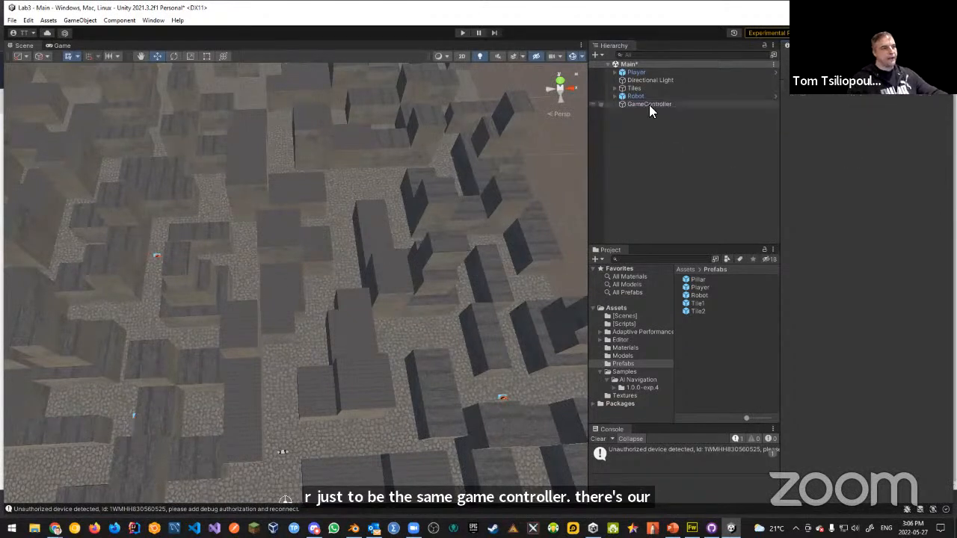
Create a C# script named NavigationController in the [Scripts] folder.
click(650, 107)
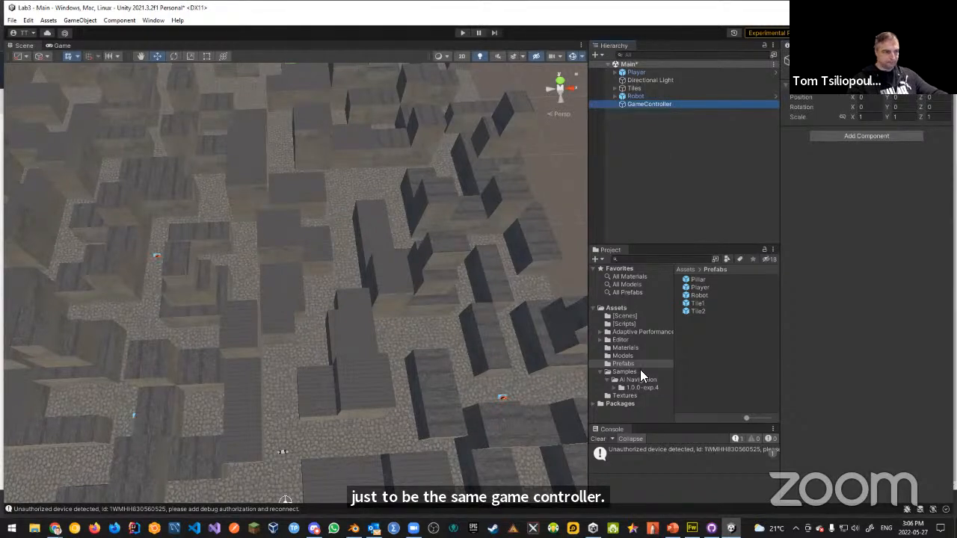
click(628, 323)
right_click(694, 318)
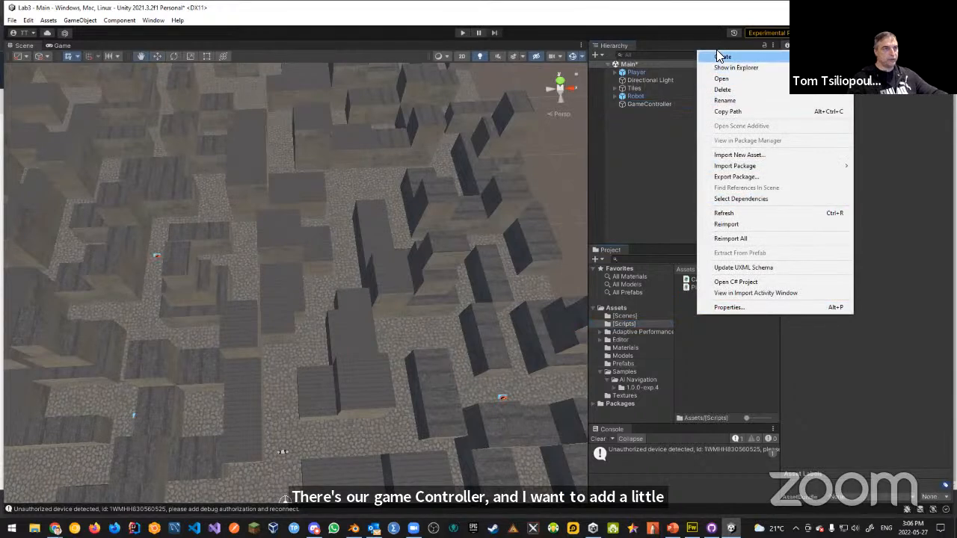
mouse_move(722, 57)
click(602, 71)
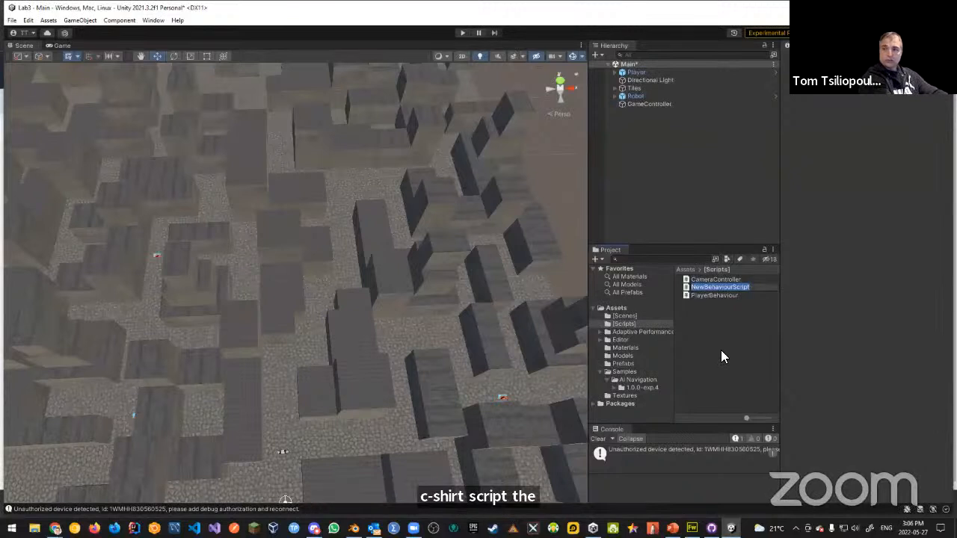
text(Navigation)
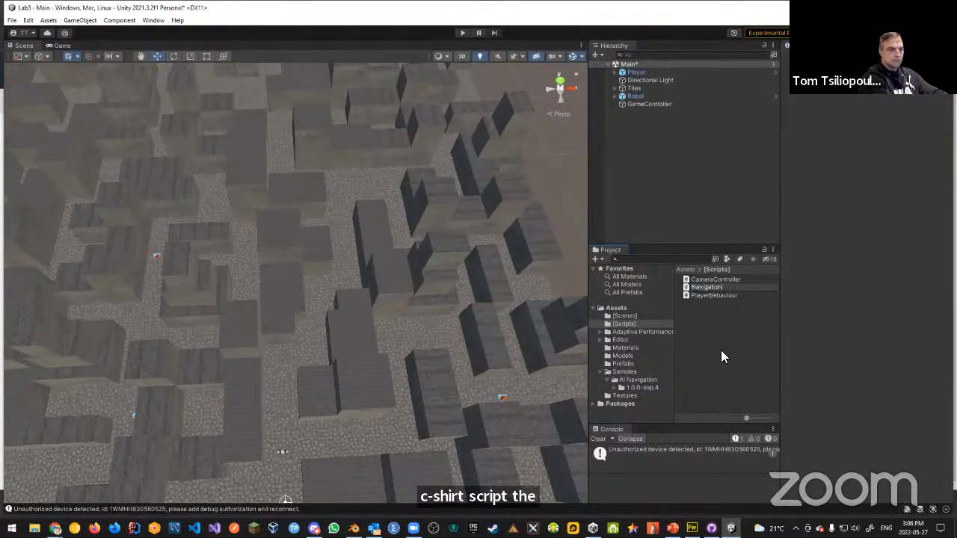
text(Controller)
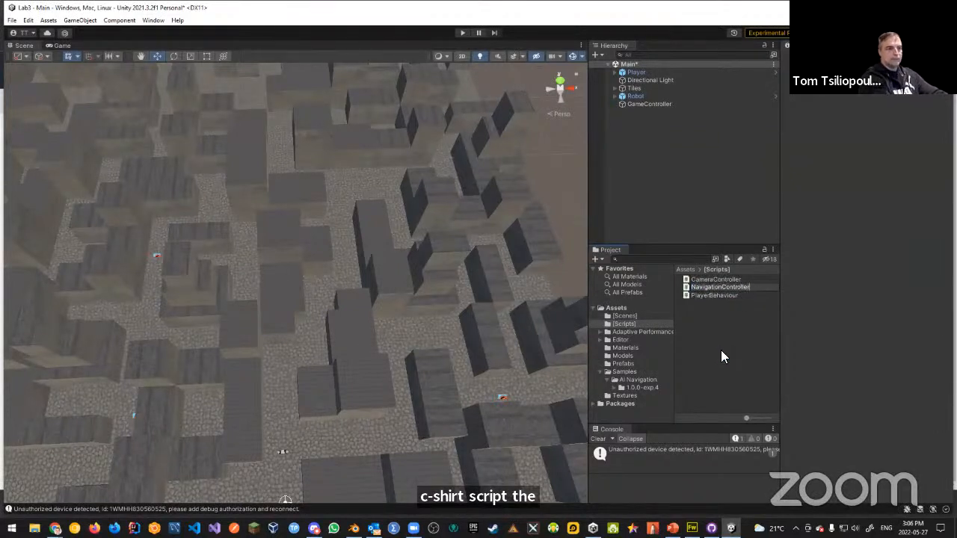
key(Return)
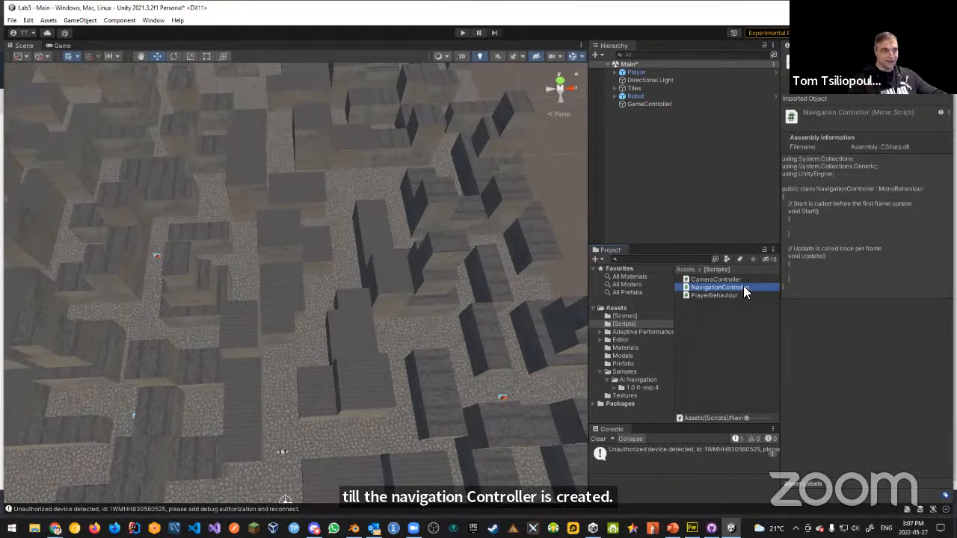
Attach the NavigationController script to the GameController object and try to open the script in the code editor.
click(661, 105)
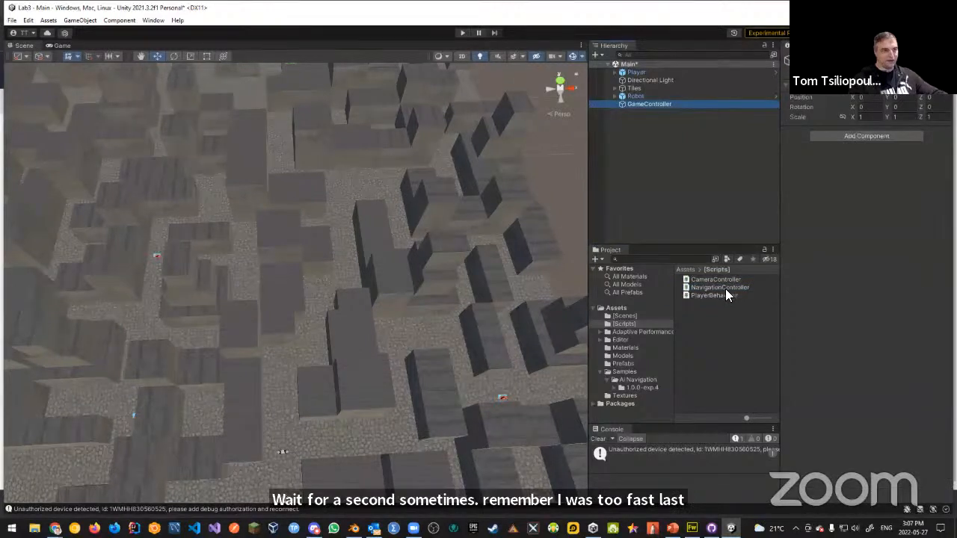
drag(709, 287, 855, 139)
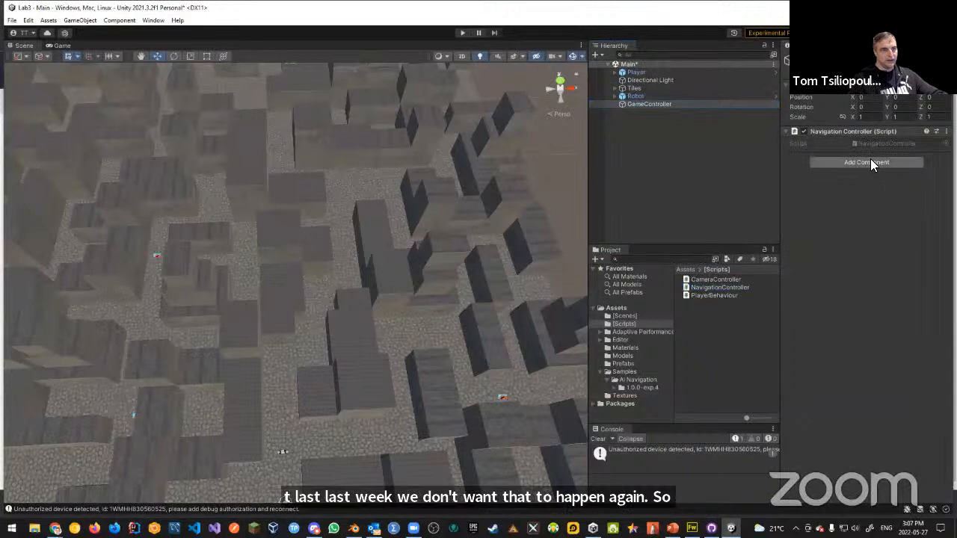
double_click(721, 288)
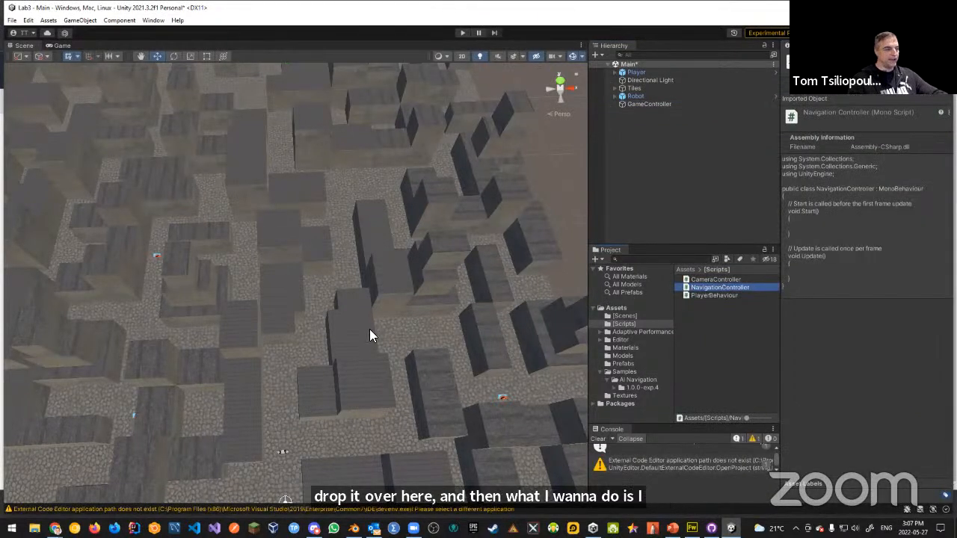
Set the external script editor in the preferences to Microsoft Visual Studio 2022 [17.2.32505].
click(12, 20)
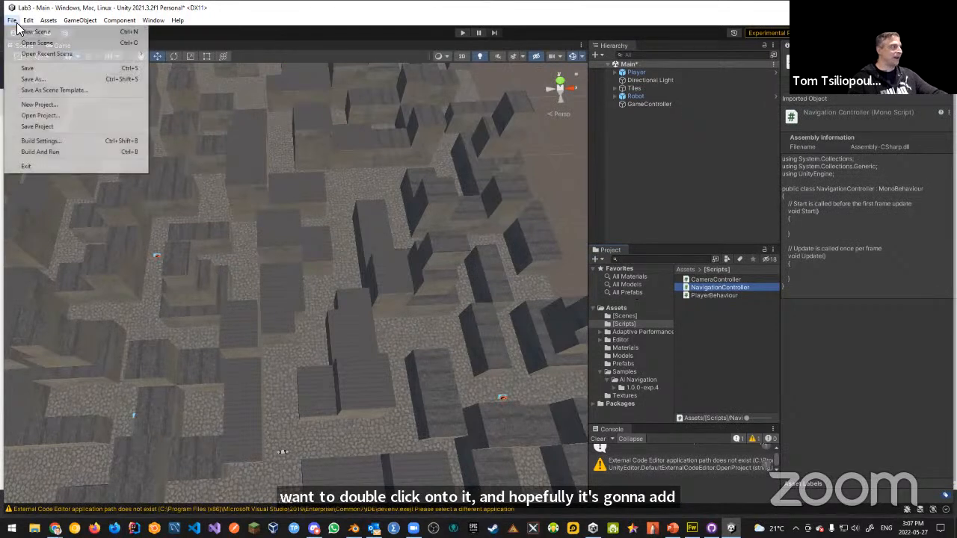
click(12, 20)
click(27, 20)
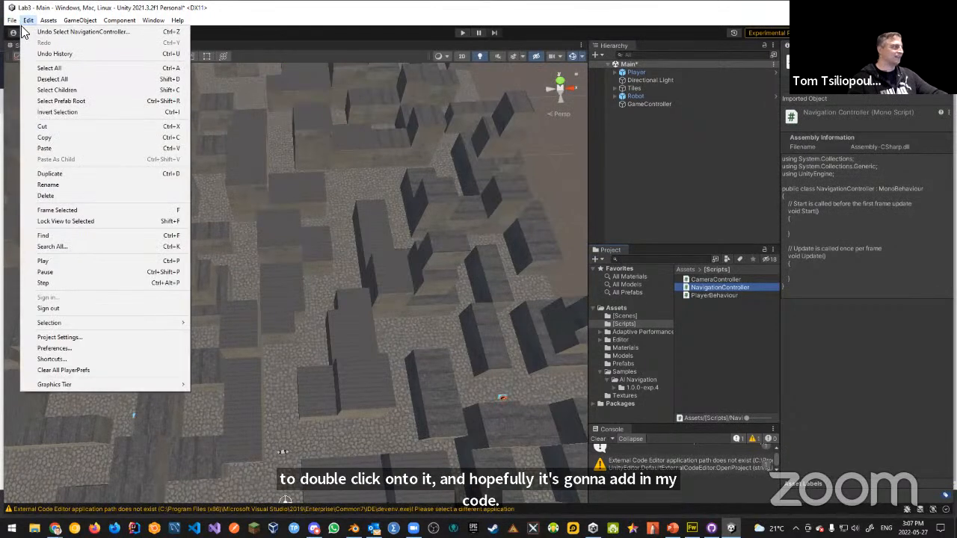
click(51, 349)
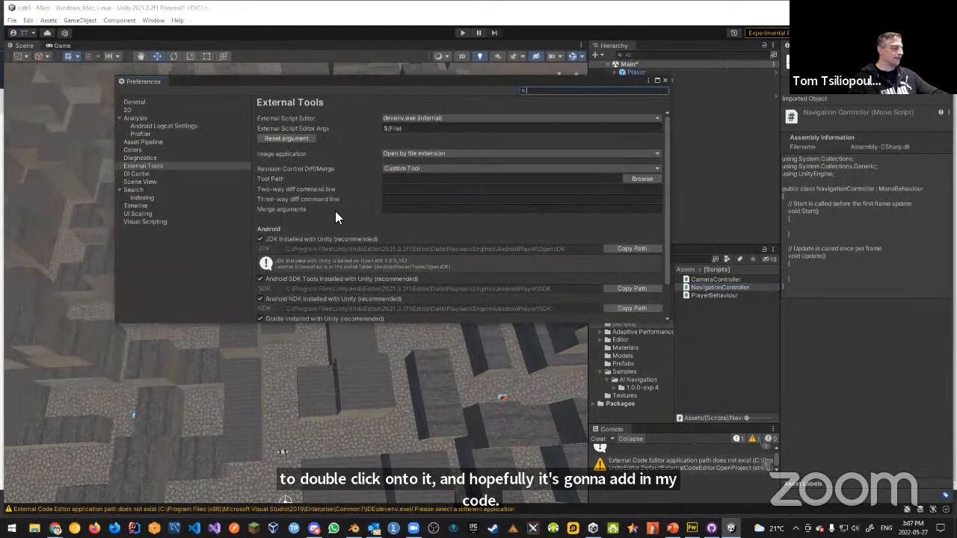
click(447, 118)
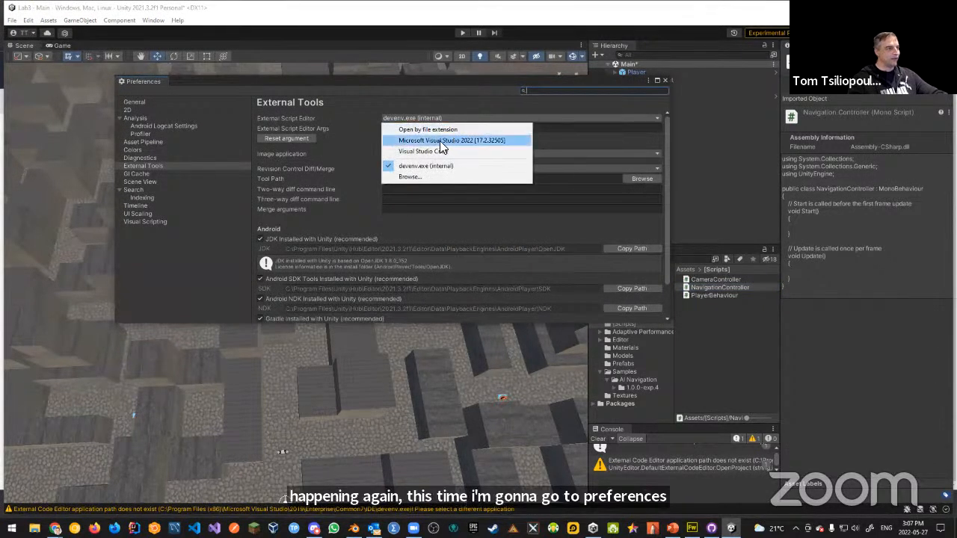
click(442, 141)
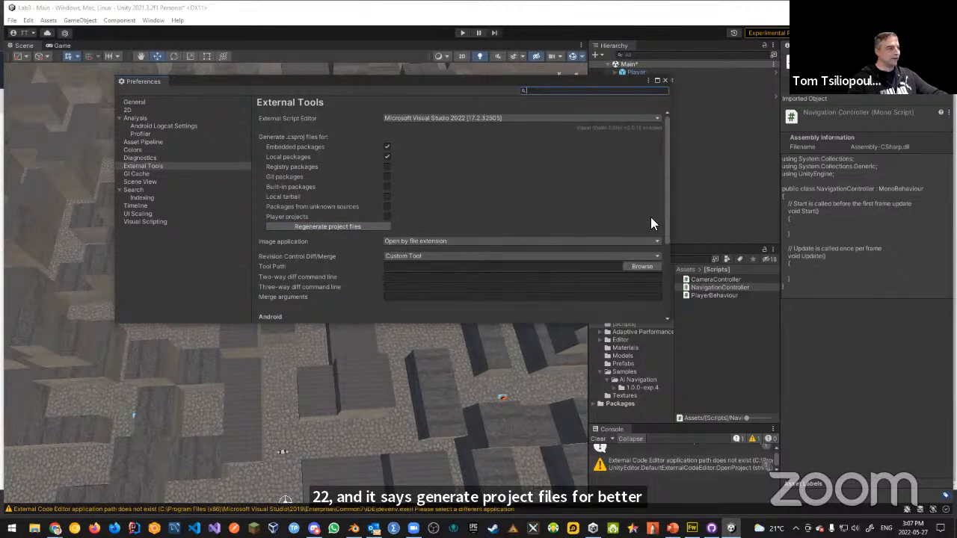
Close the preferences and save both the Main scene and the project.
click(665, 80)
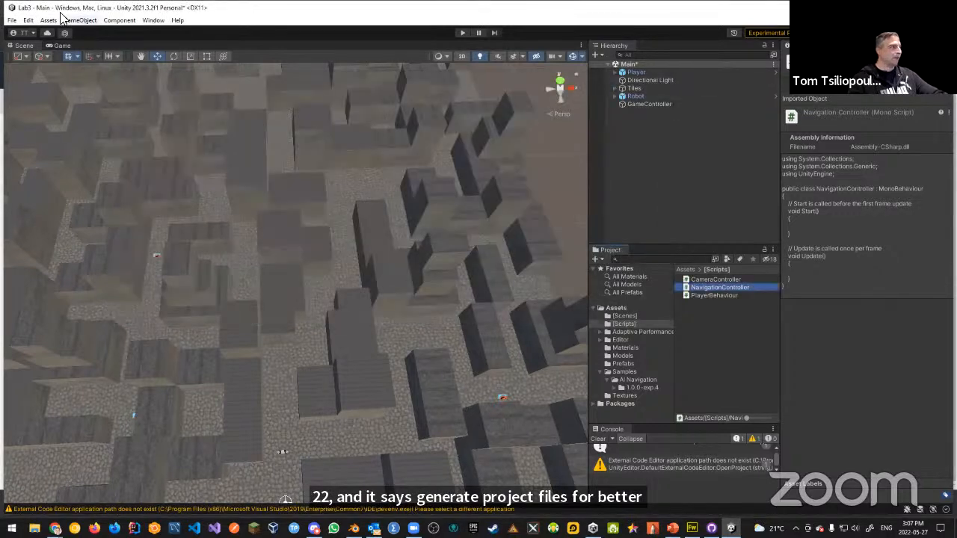
click(12, 20)
click(25, 68)
click(12, 24)
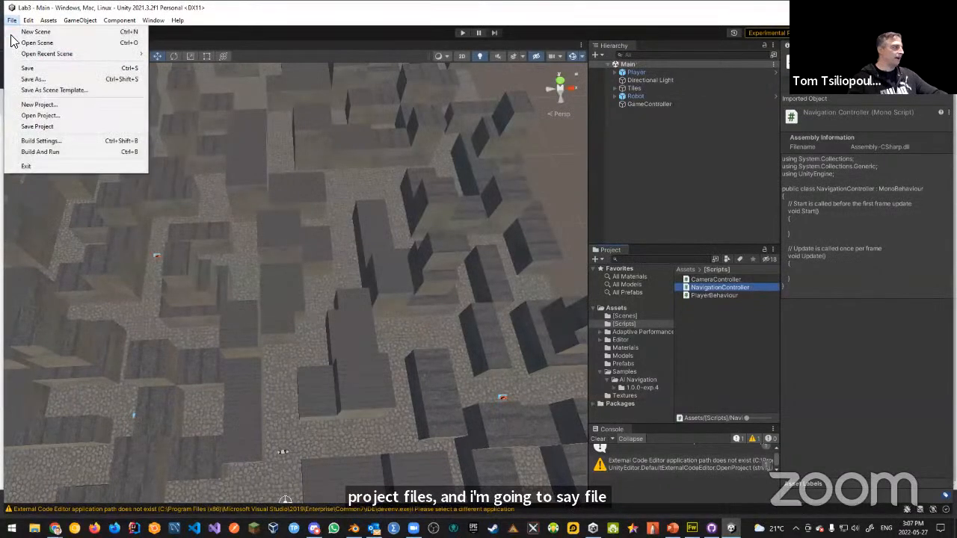
click(30, 127)
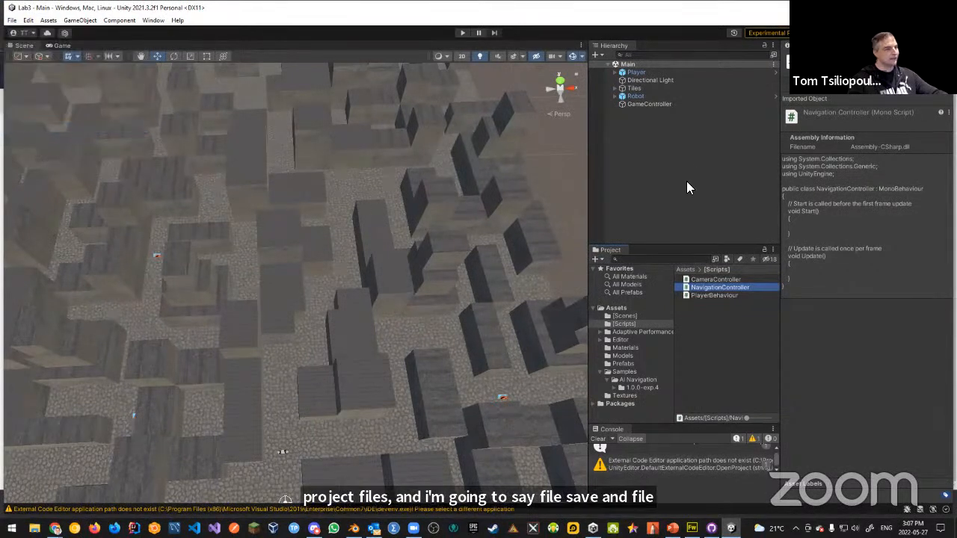
Open the NavigationController script from the [Scripts] folder in Visual Studio.
double_click(722, 287)
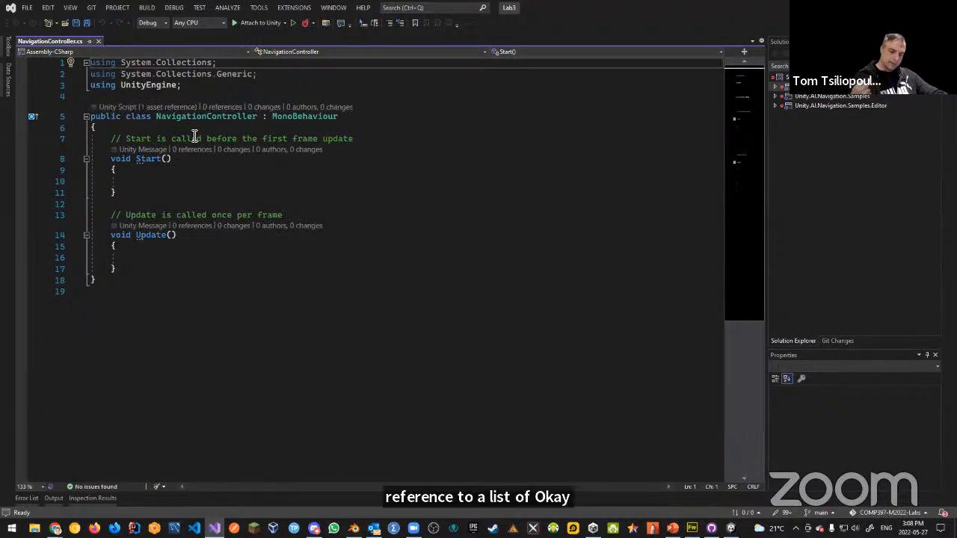
click(156, 117)
double_click(160, 118)
Declare a public List<GameObject> field named tiles at the start of the NavigationController class and save the script.
click(168, 129)
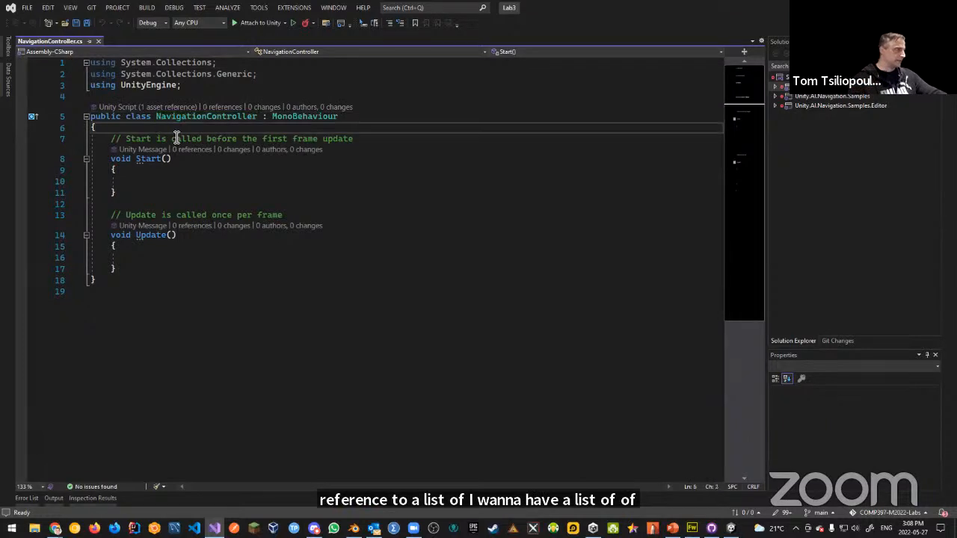
key(Return)
key(Return)
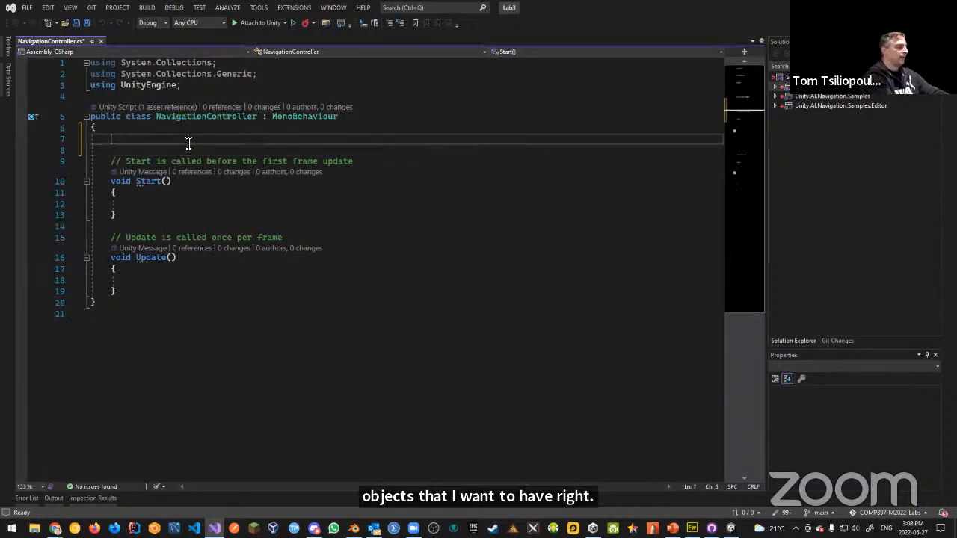
text(public)
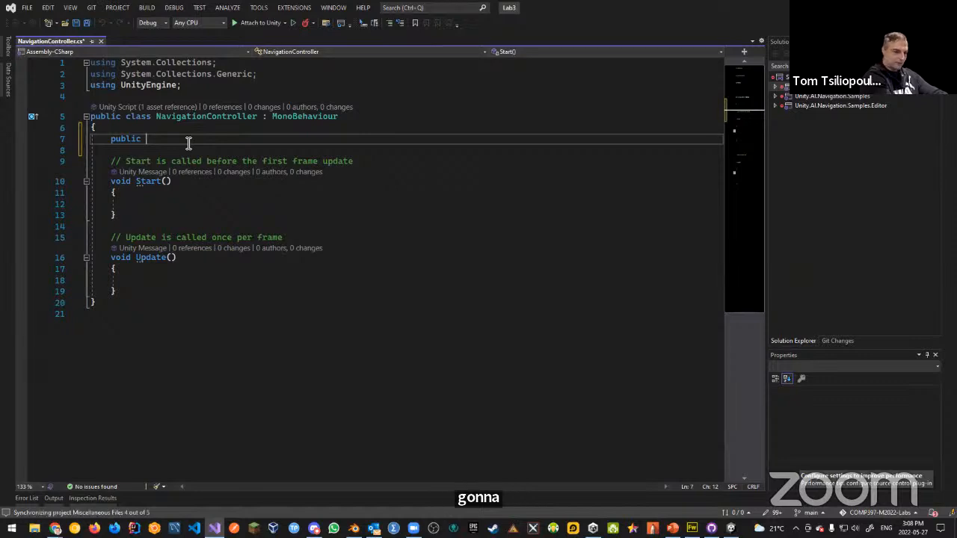
text(List)
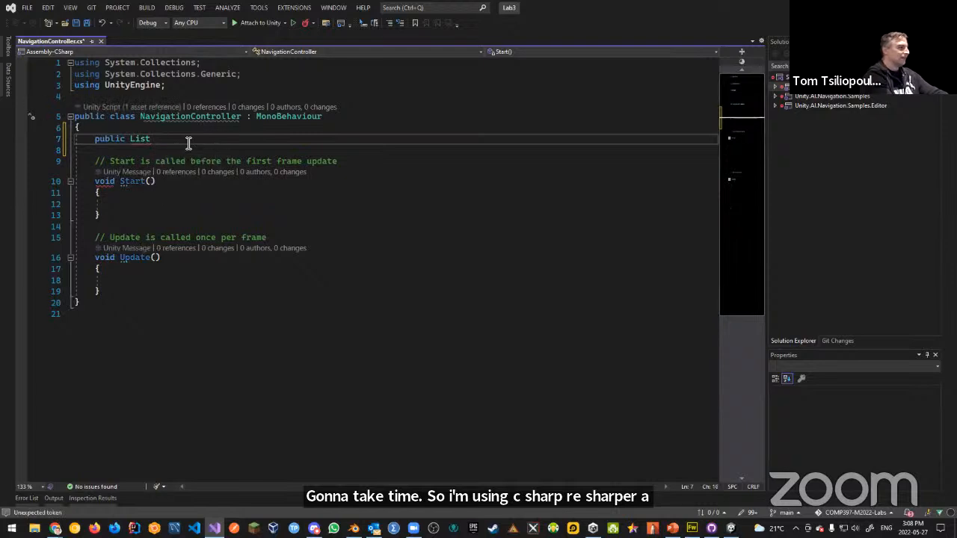
text(<Game)
text(Object)
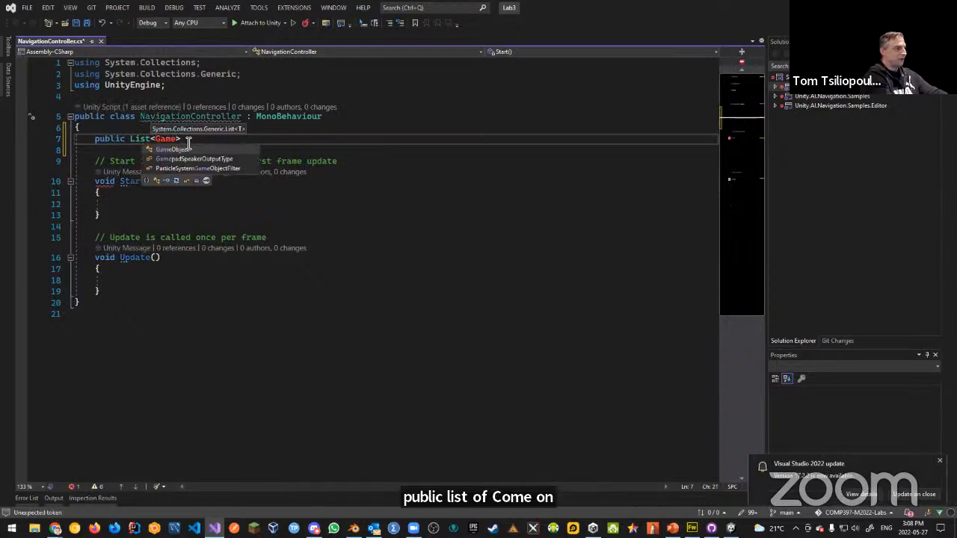
text(tiles)
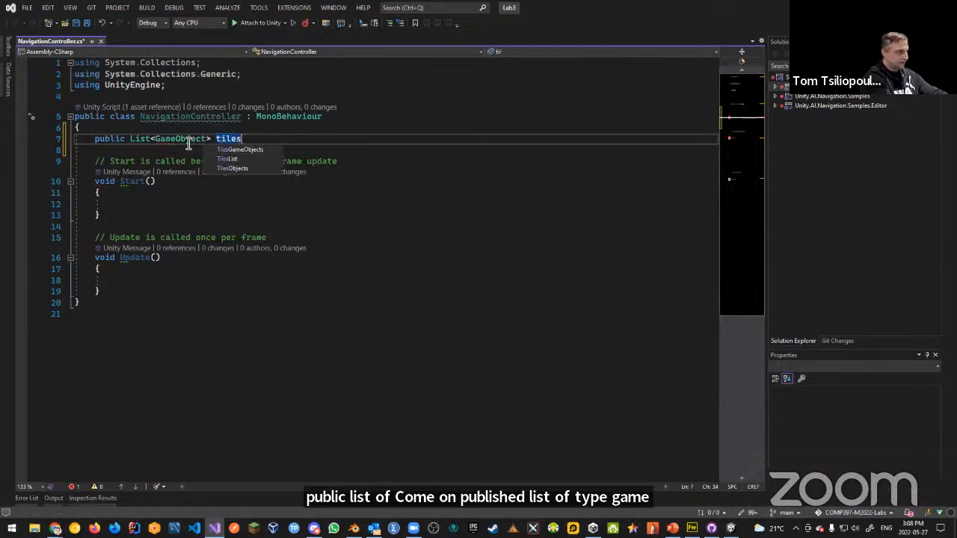
key(Escape)
text(;)
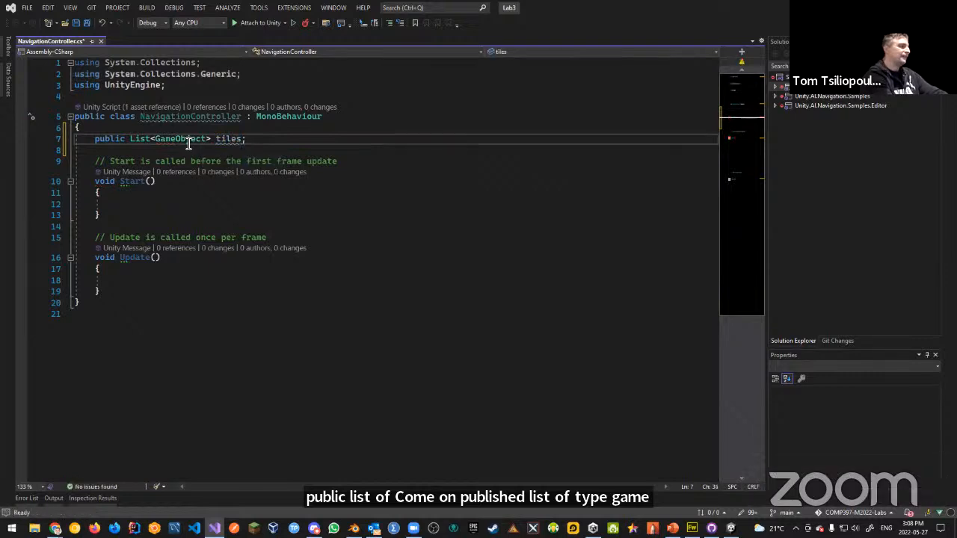
click(235, 192)
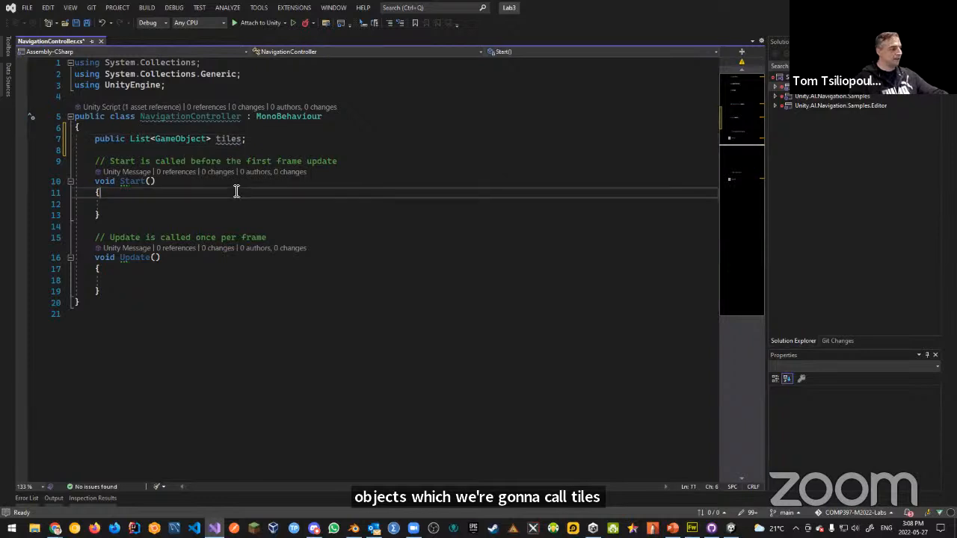
key(ctrl+s)
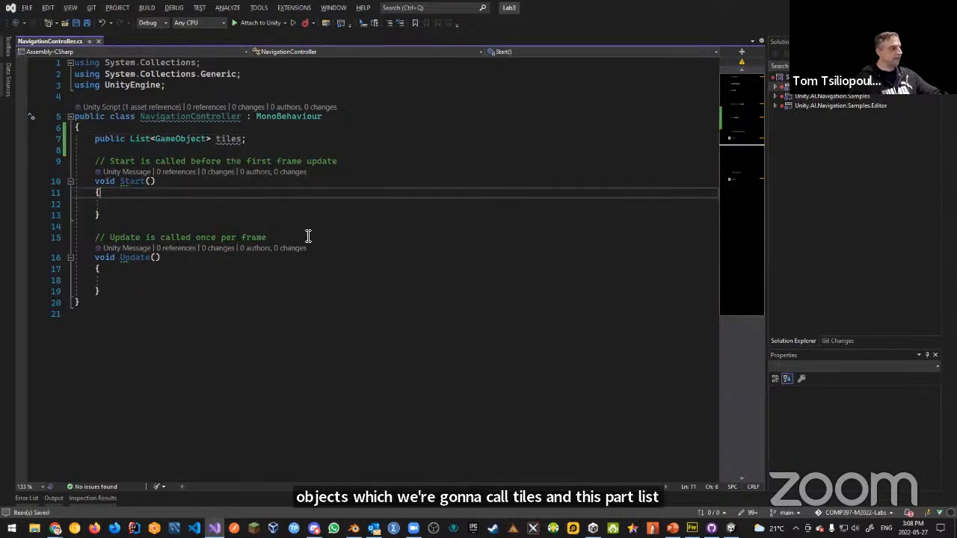
Switch to Unity, select the GameController object and expand the Tiles group in the scene hierarchy.
key(alt+Tab)
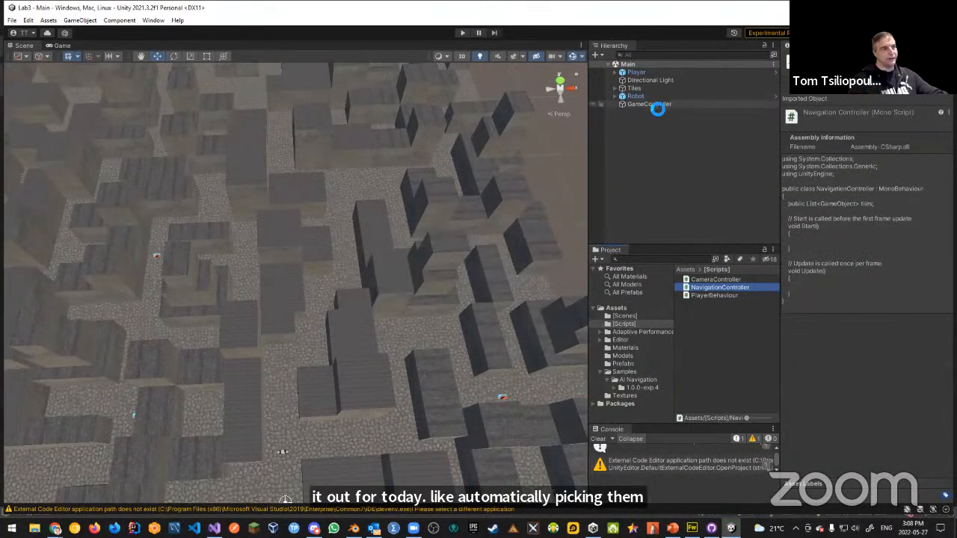
click(656, 105)
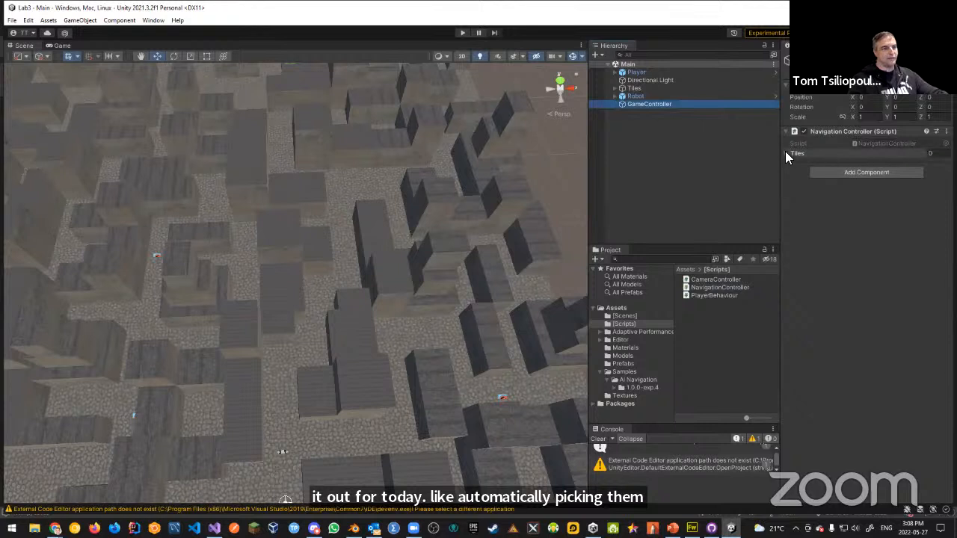
click(786, 153)
click(786, 154)
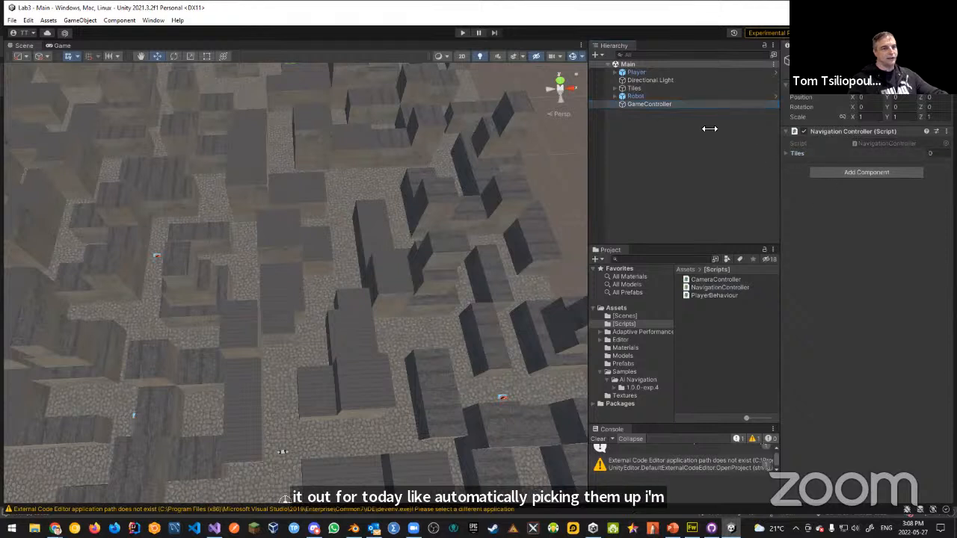
click(616, 88)
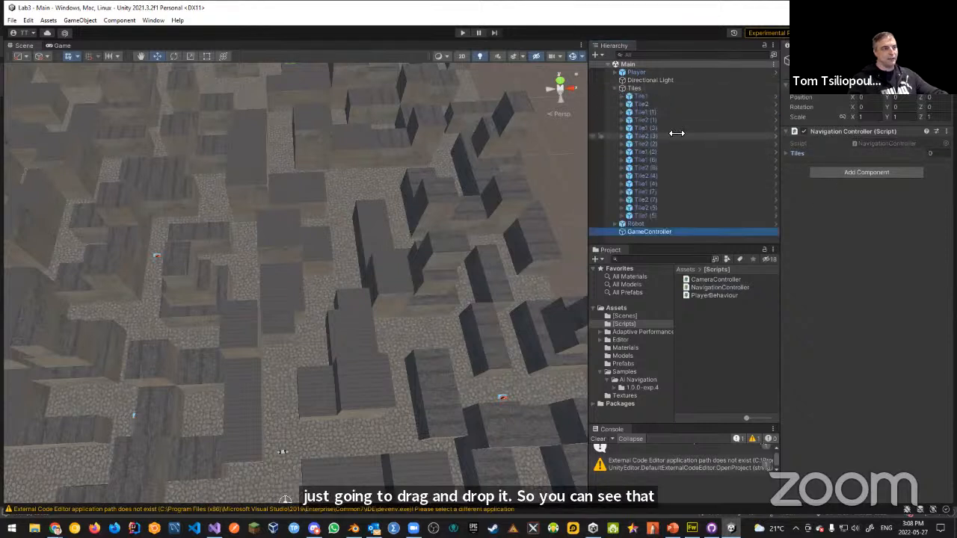
click(641, 97)
shift+click(648, 215)
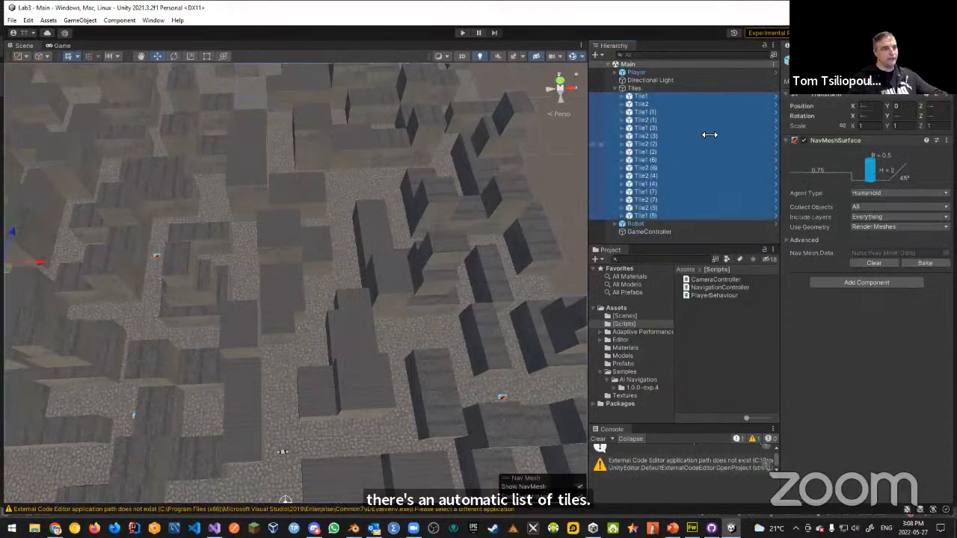
click(653, 232)
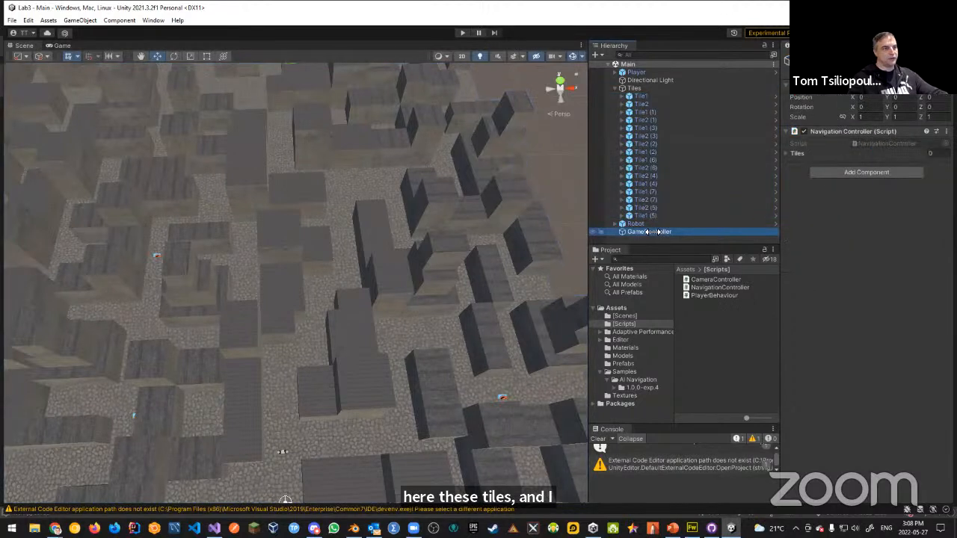
click(640, 95)
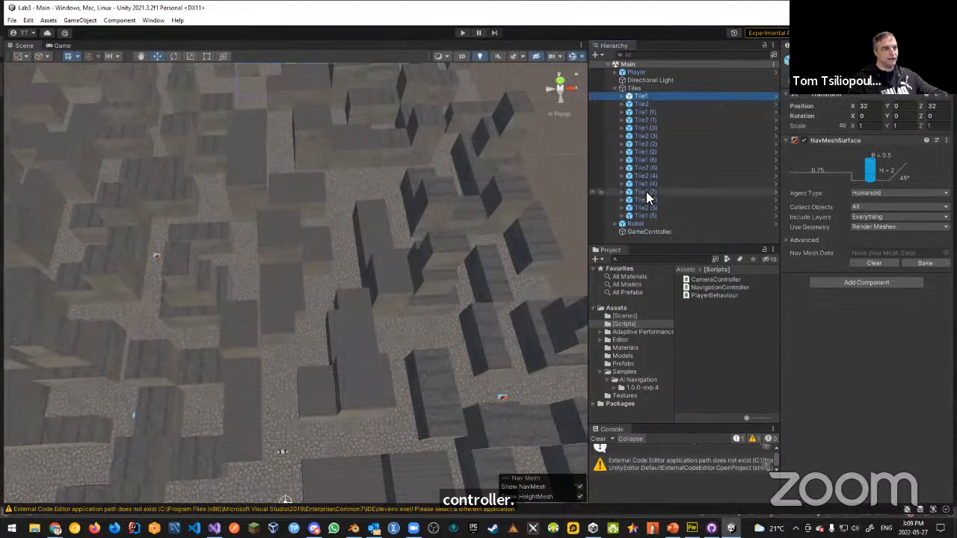
Lock the inspector on GameController and assign all tile objects from Tile1 through Tile1 (5) to the Navigation Controller's Tiles list.
click(648, 232)
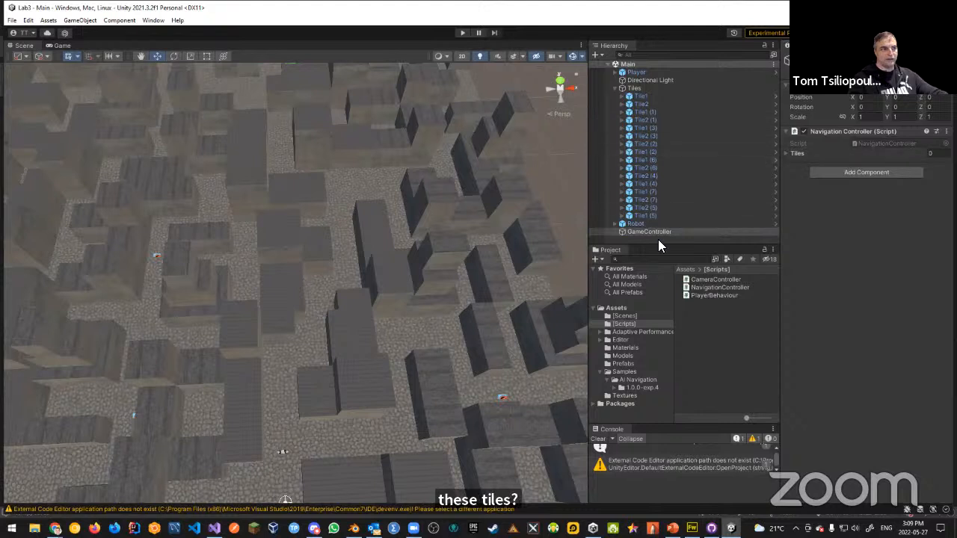
click(645, 97)
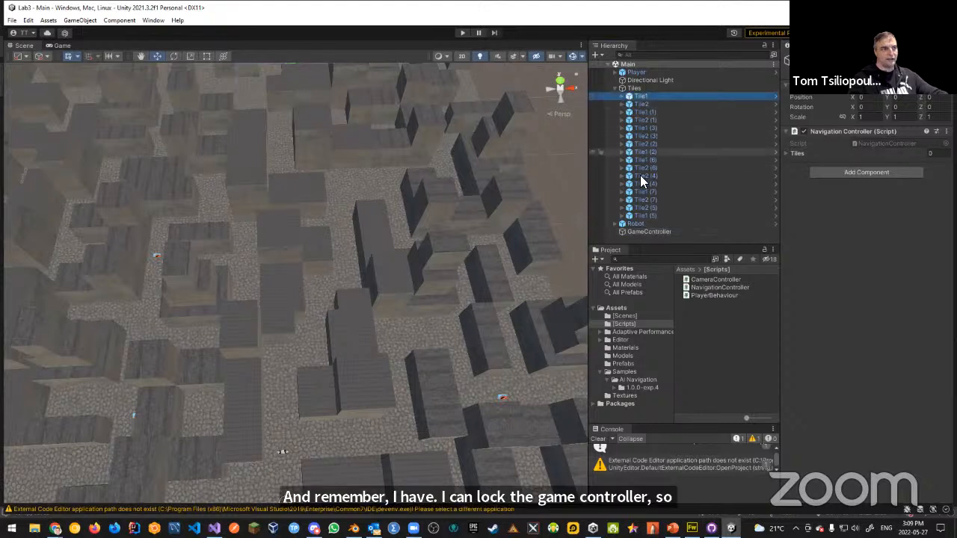
shift+click(642, 215)
drag(642, 101, 793, 154)
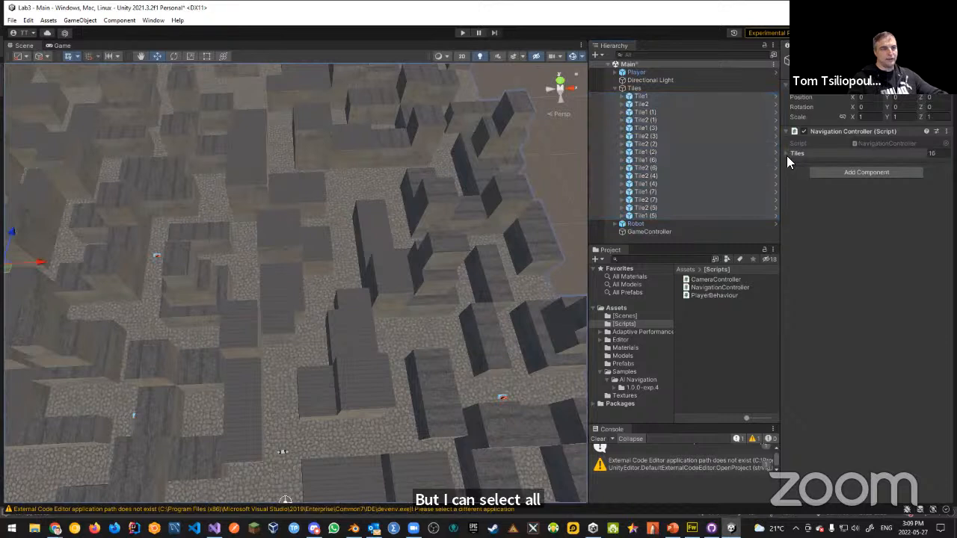
click(786, 152)
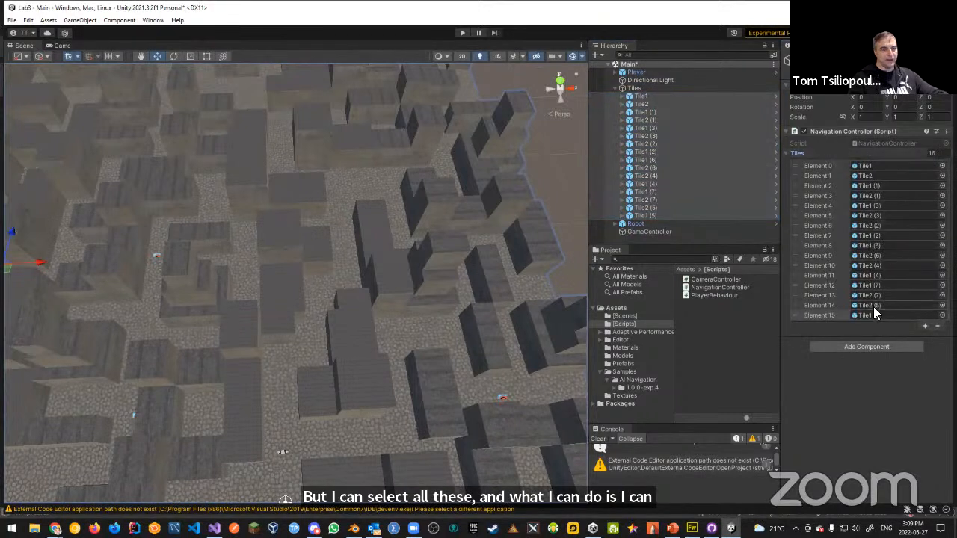
click(788, 154)
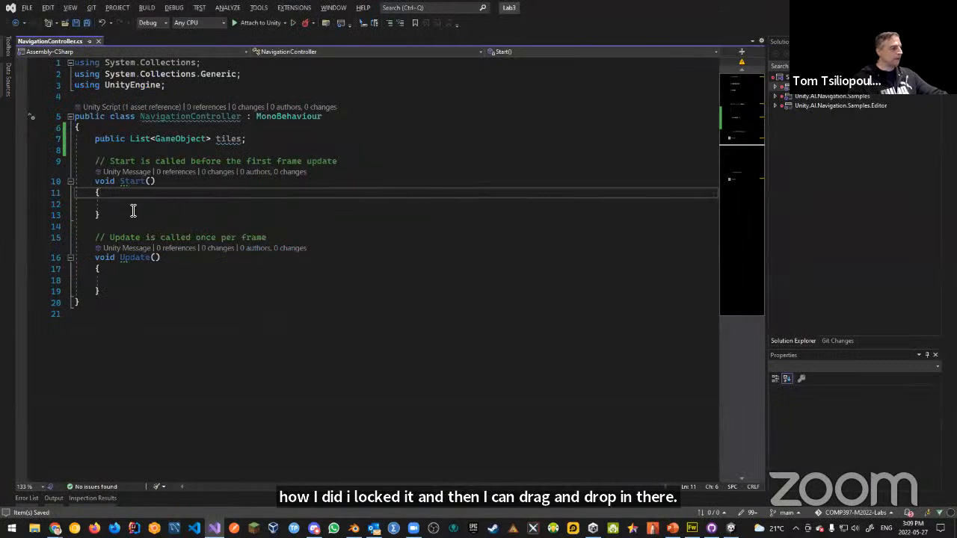
Switch to Visual Studio and add a foreach (var tile in tiles) loop inside the NavigationController's Start method.
click(142, 207)
text(foreac)
key(Tab)
key(Tab)
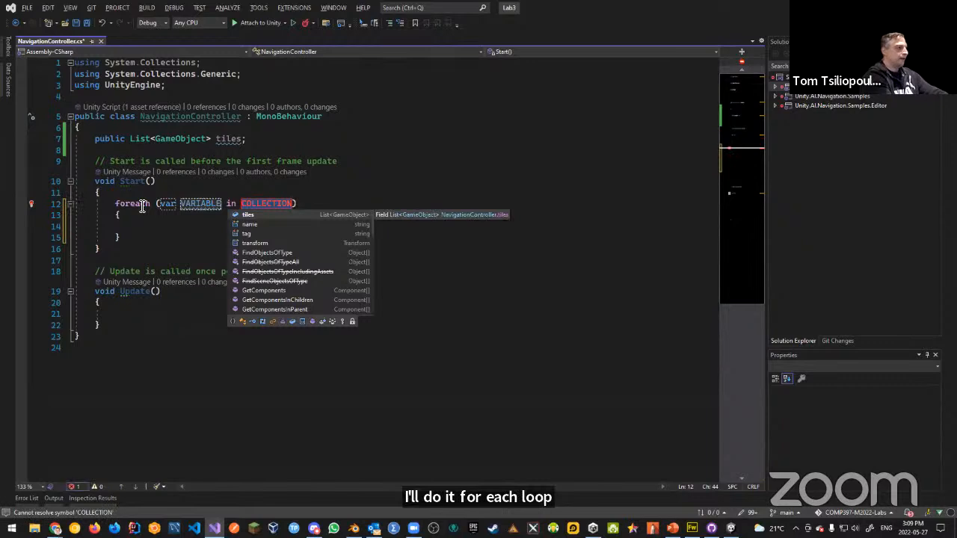
text(tiles)
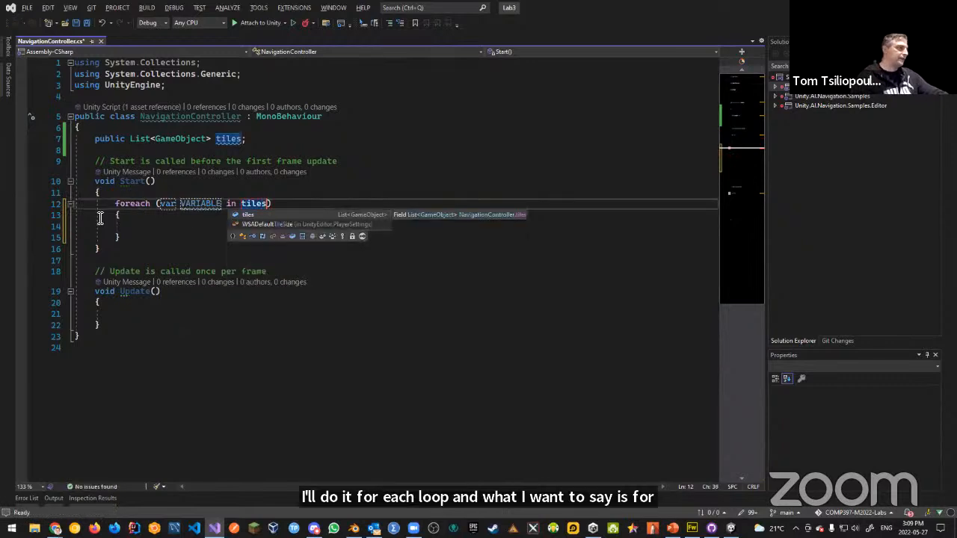
double_click(199, 203)
text(tile)
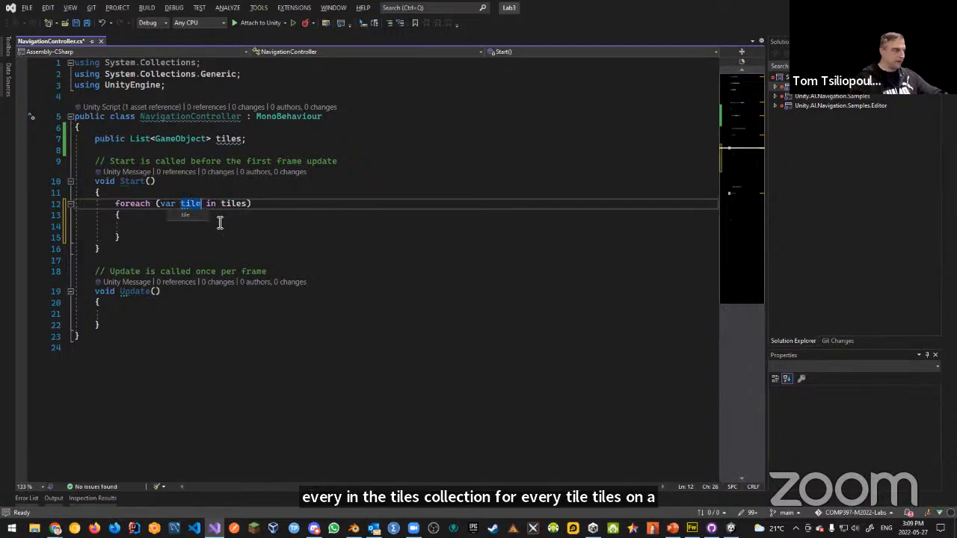
key(Return)
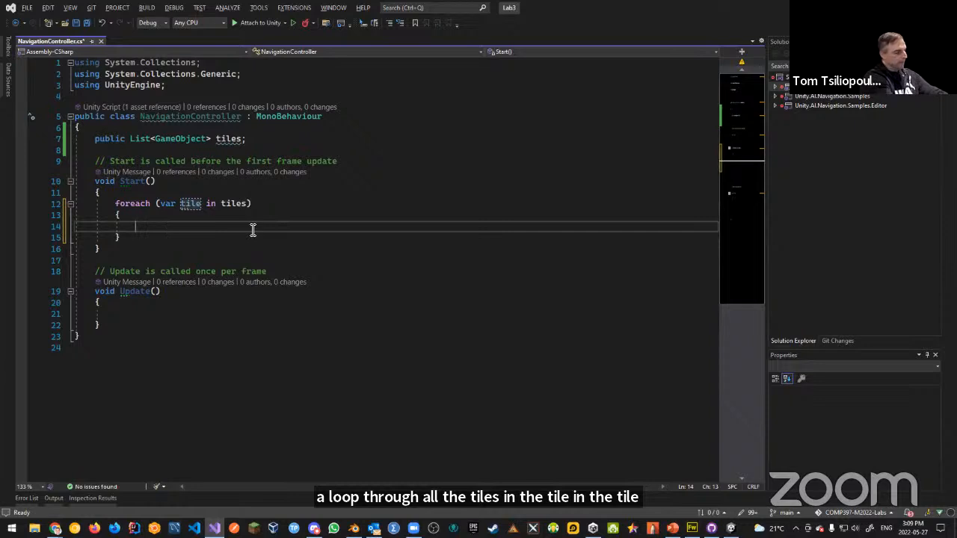
Inside the foreach loop, get each tile's NavMeshSurface with tile.GetComponent<NavMeshSurface>(), importing the Unity.AI.Navigation namespace.
text(tile.)
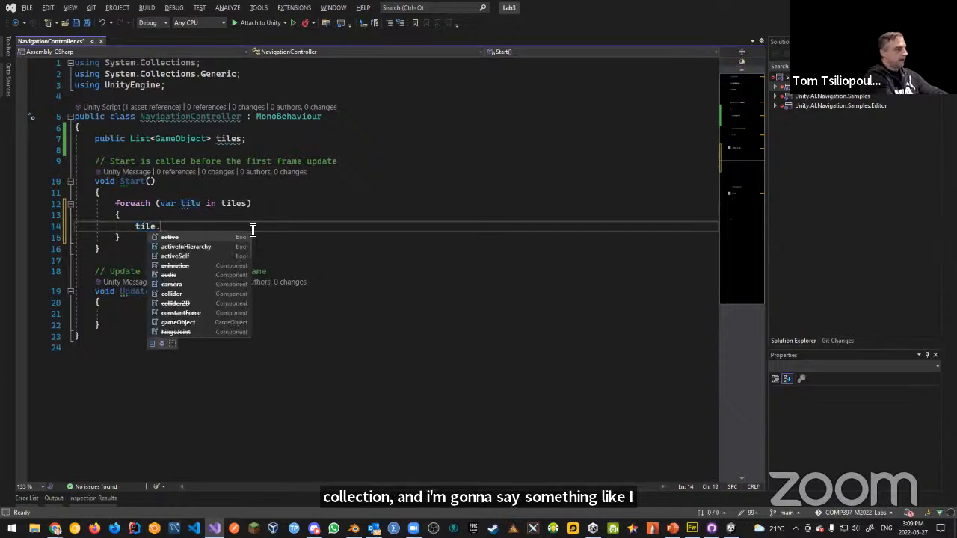
text(get)
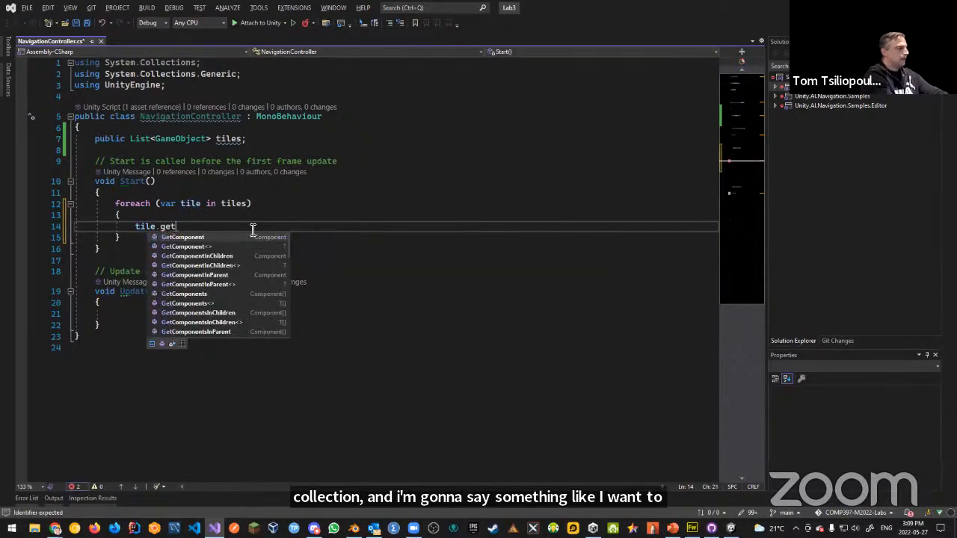
key(Down)
key(Tab)
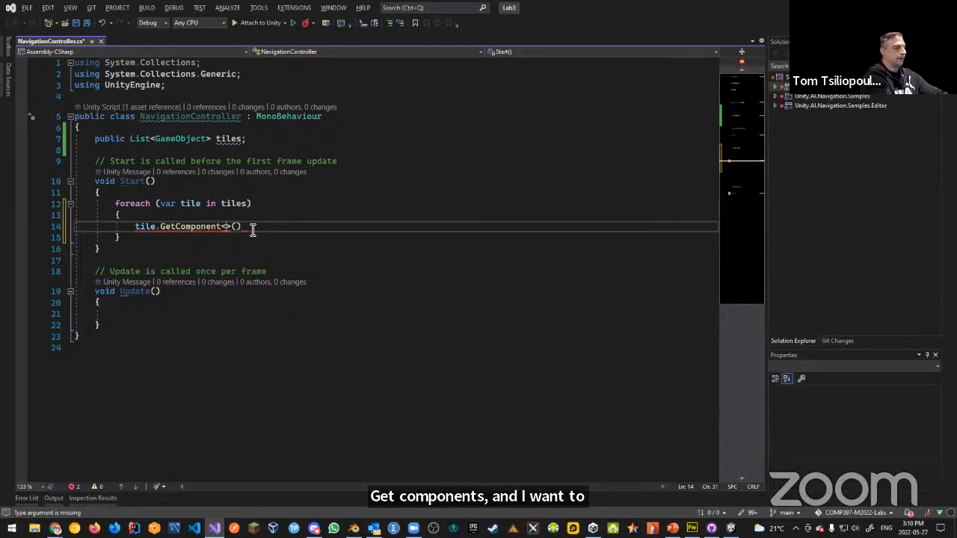
text(NavMesh)
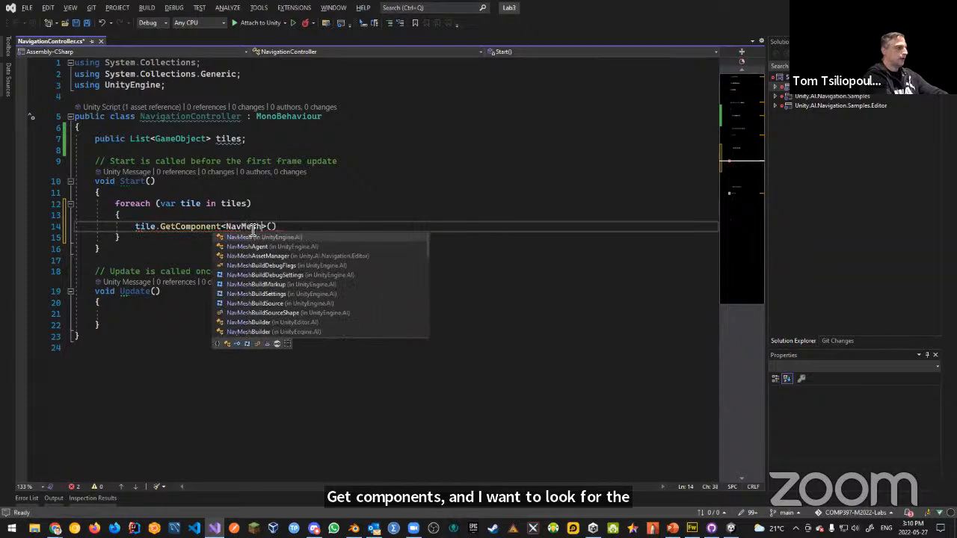
text(Su)
key(Tab)
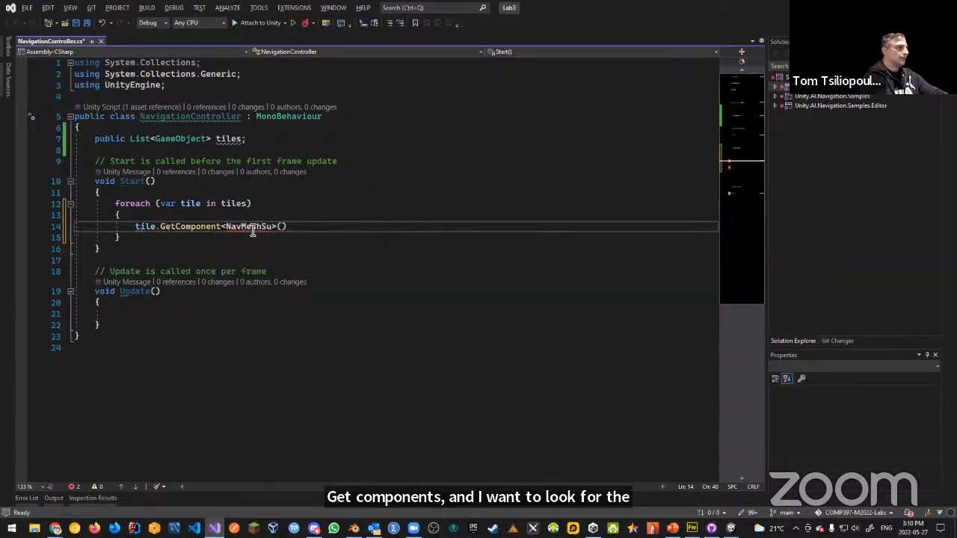
key(Left)
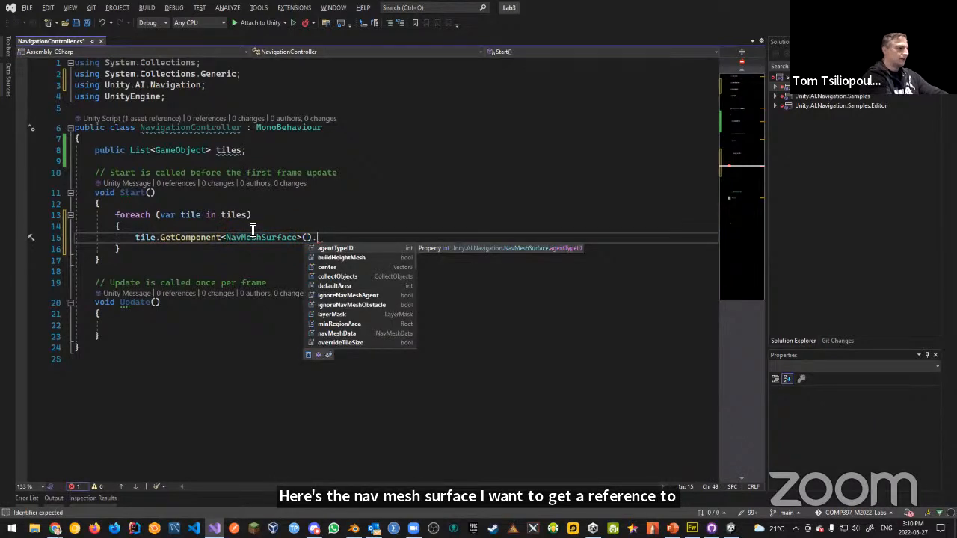
Complete the loop statement with a BuildNavMesh() call on the NavMeshSurface and save the script.
text(b)
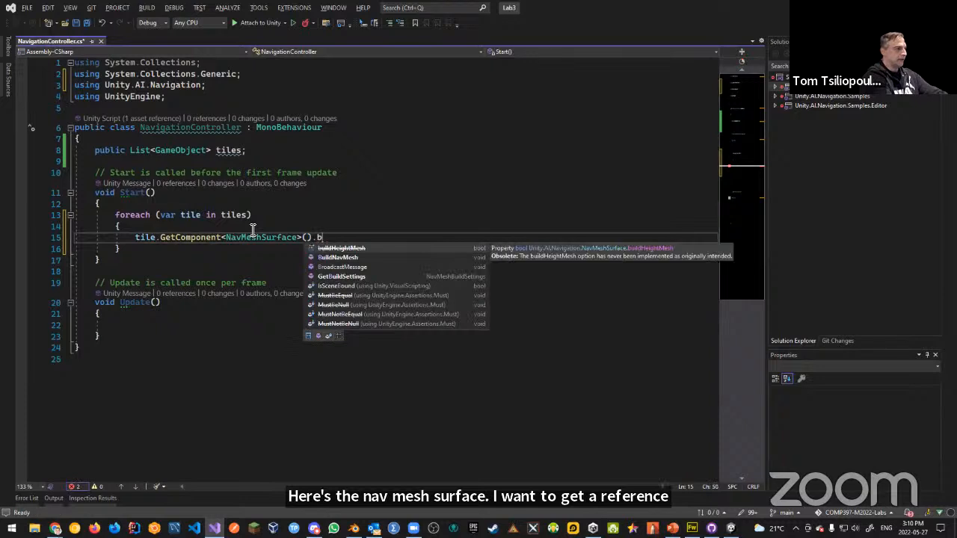
key(Down)
text(uildNavMesh();)
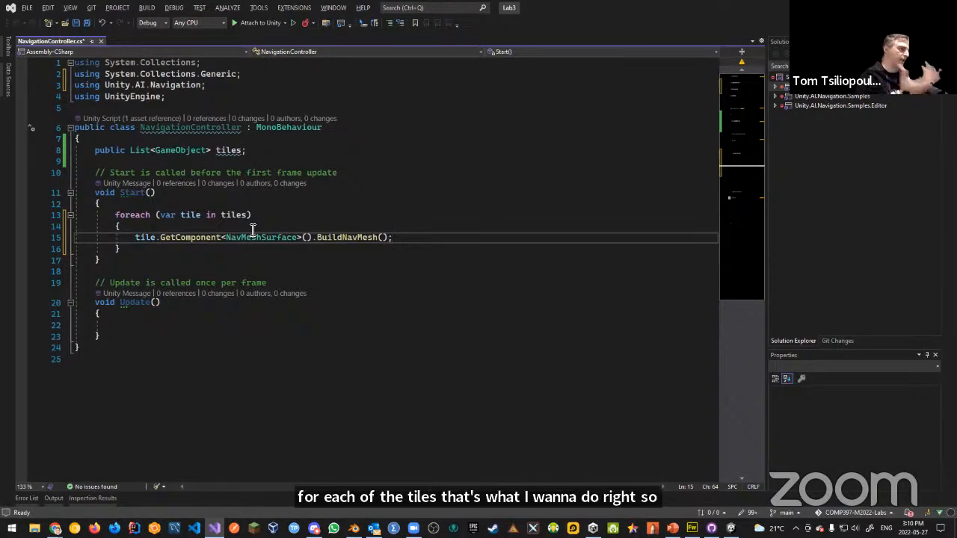
click(482, 264)
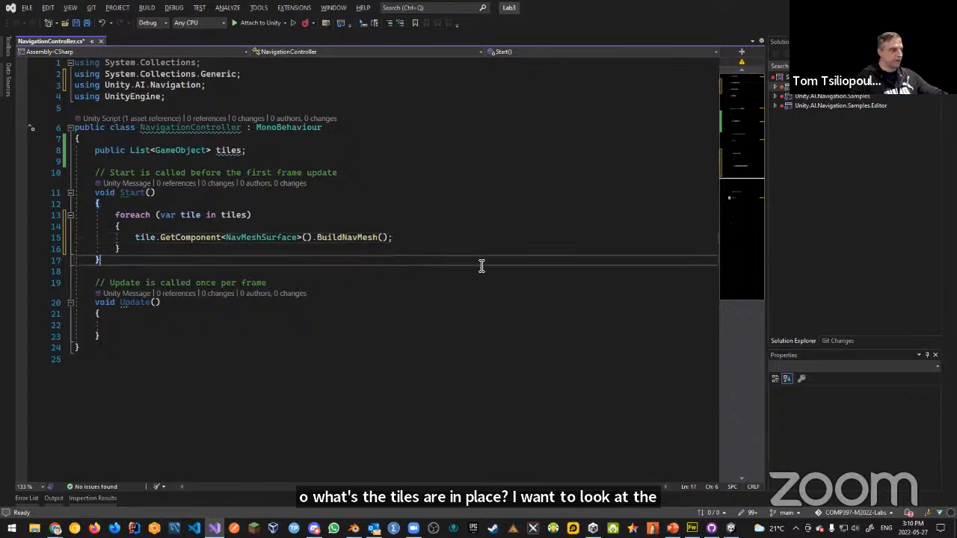
key(Up)
key(Up)
key(Up)
key(ctrl+s)
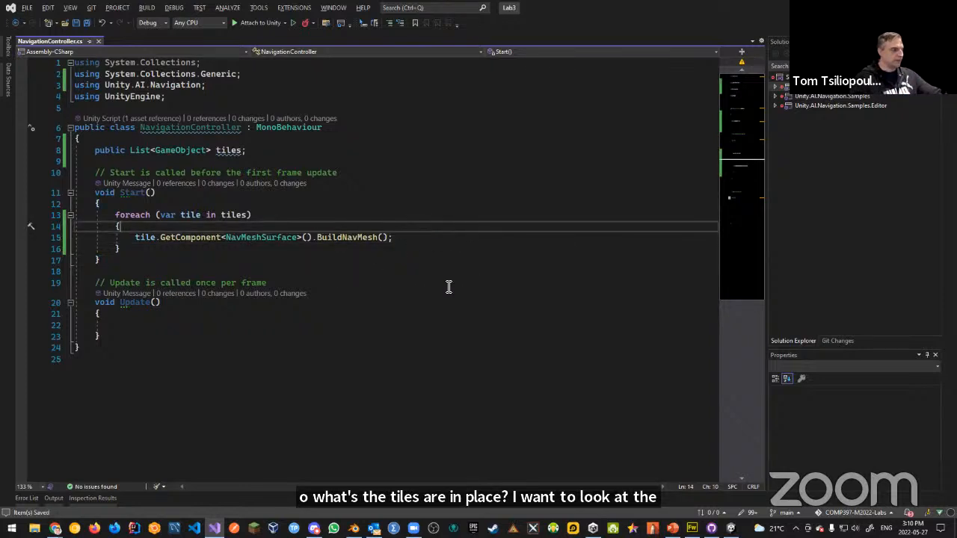
Switch to Unity, run the game, examine the generated NavMesh around the robot in the Scene view, and stop playback.
key(alt+Tab)
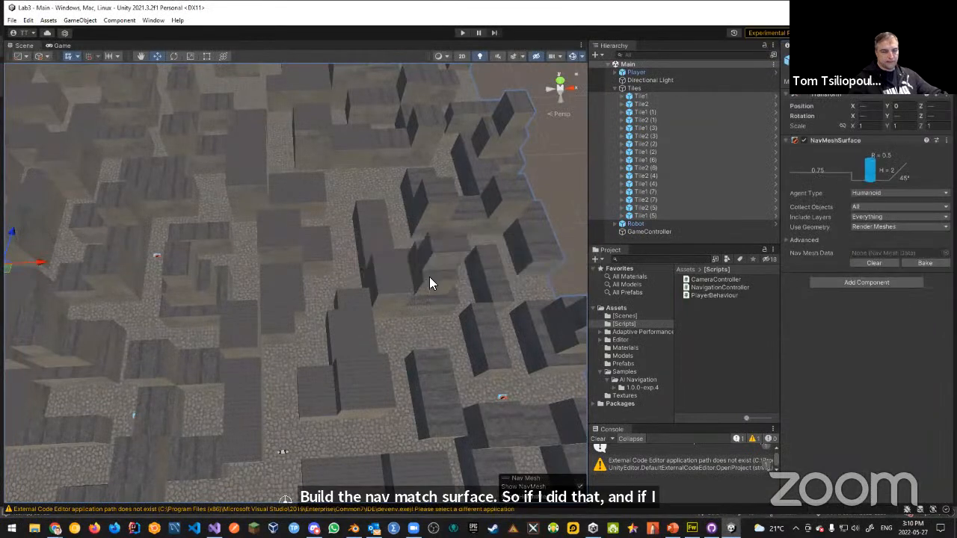
click(462, 33)
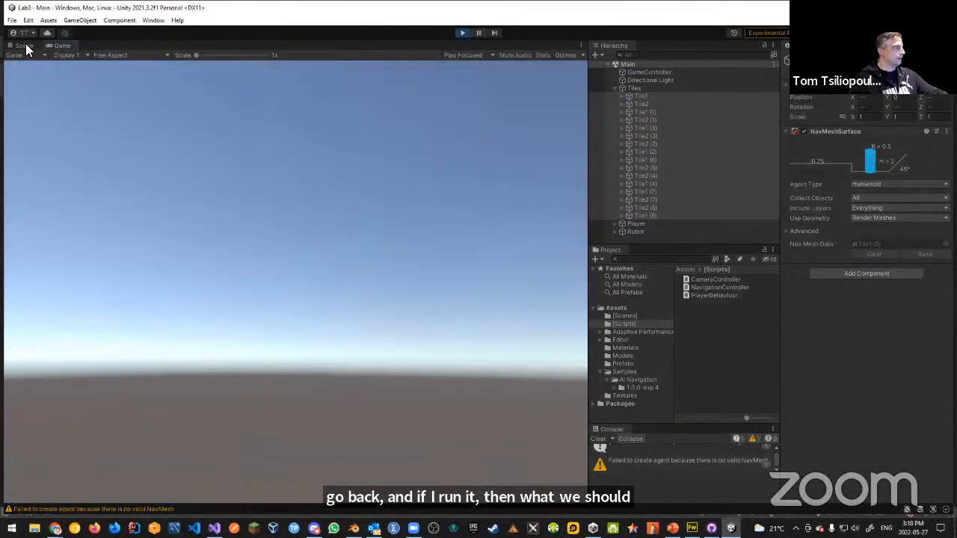
click(23, 45)
scroll(299, 232, down, 4)
right_drag(294, 413, 311, 351)
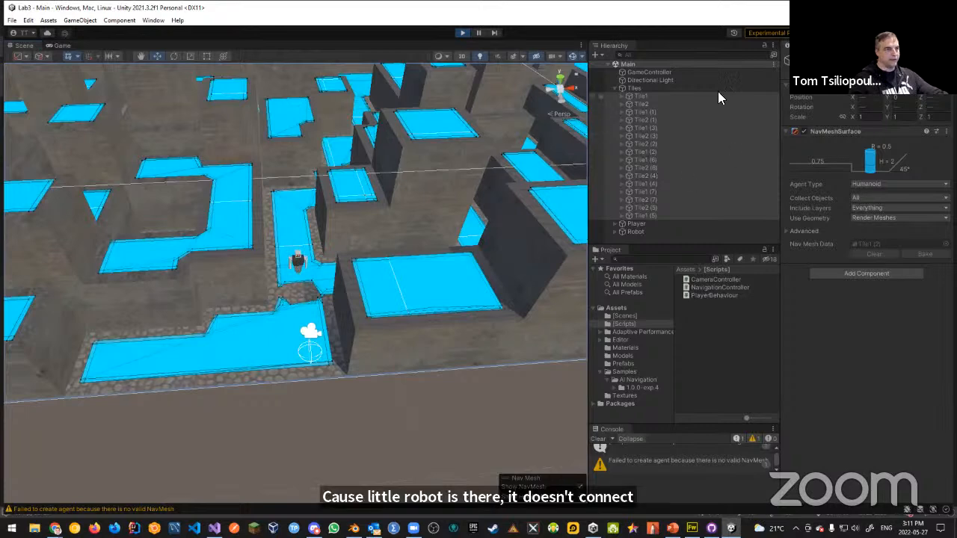
click(461, 33)
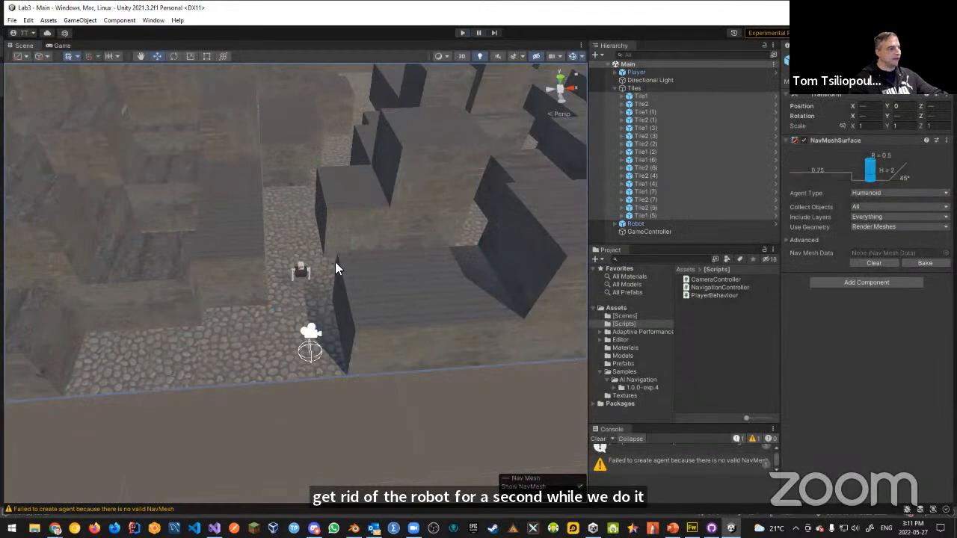
Collapse the Tiles group and delete the Robot object from the scene.
click(614, 88)
click(635, 97)
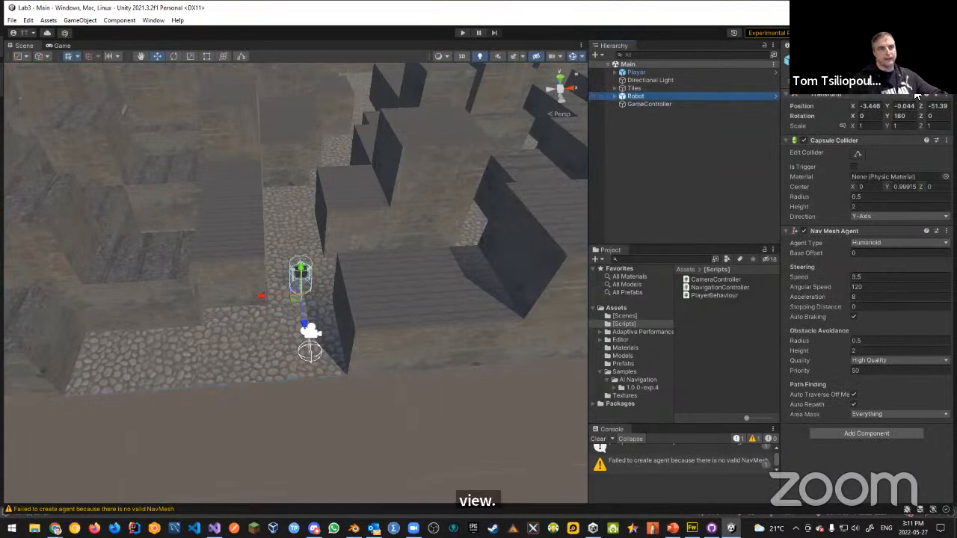
click(878, 98)
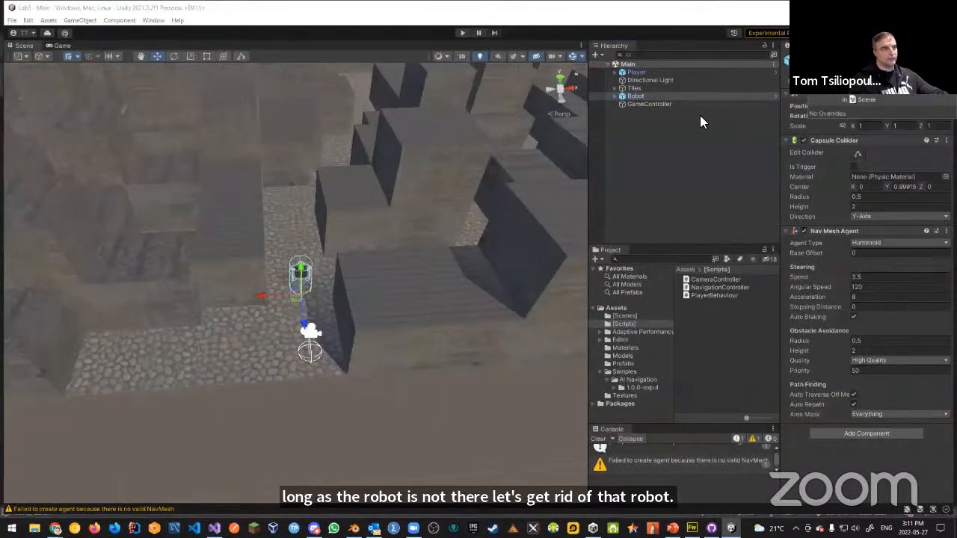
click(635, 97)
key(Delete)
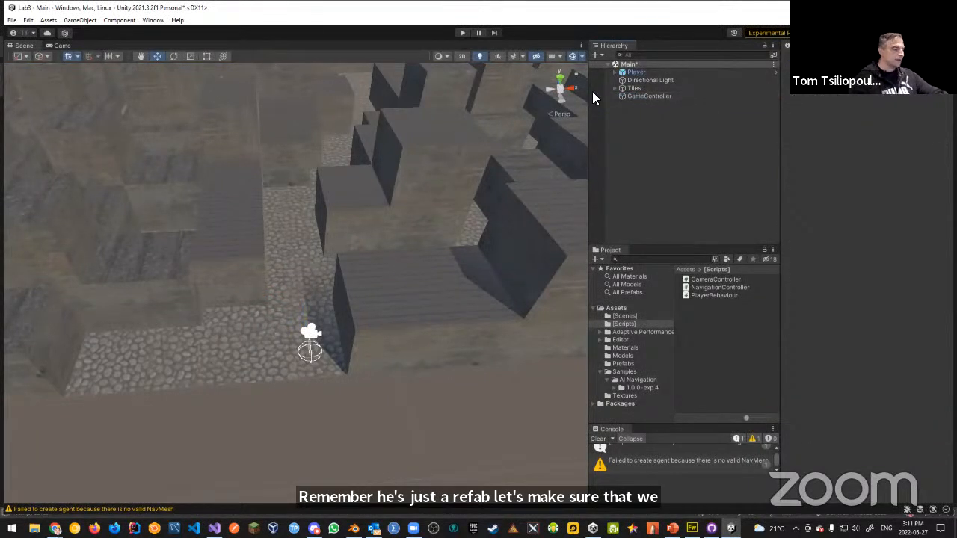
Run the game again, select Tile1 to examine the baked NavMesh across the tiles in the Scene view, and stop playback.
click(462, 34)
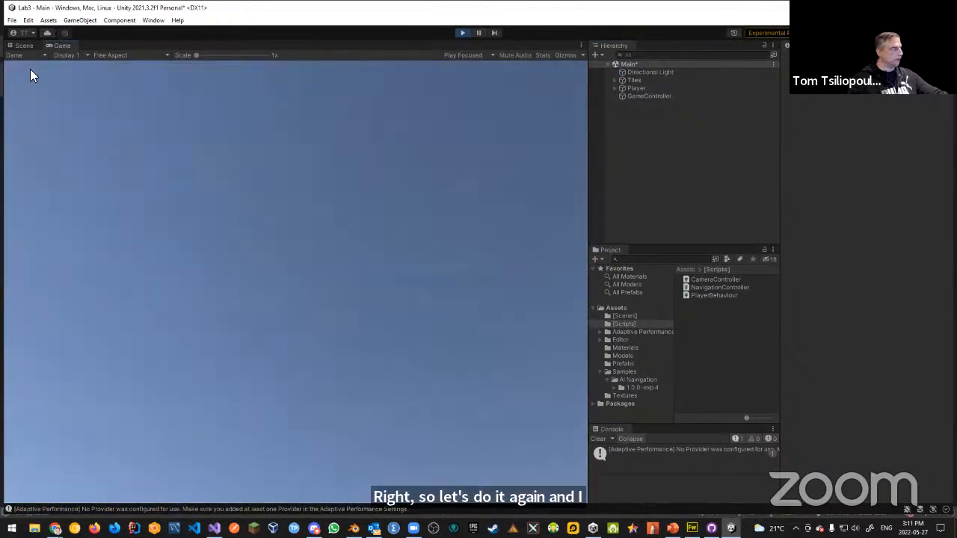
click(22, 45)
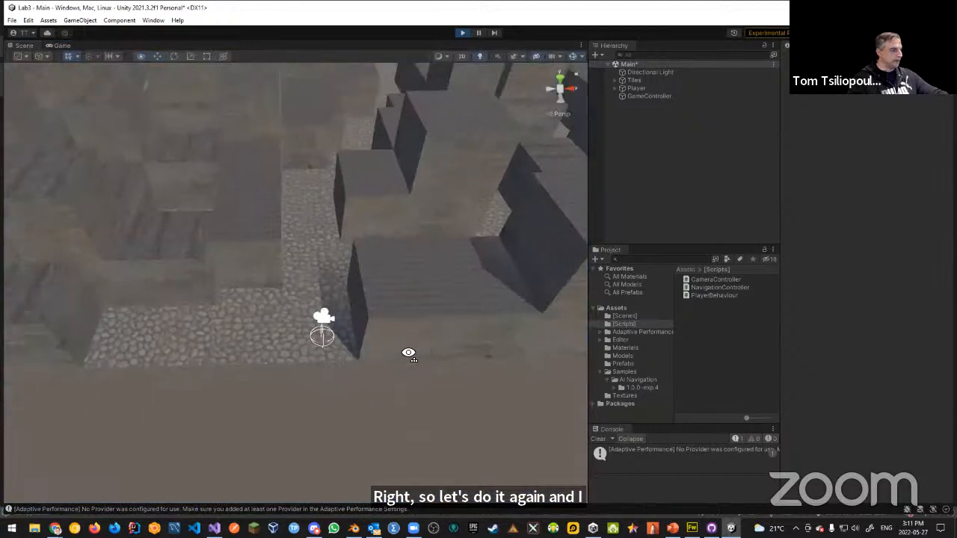
click(614, 80)
click(639, 89)
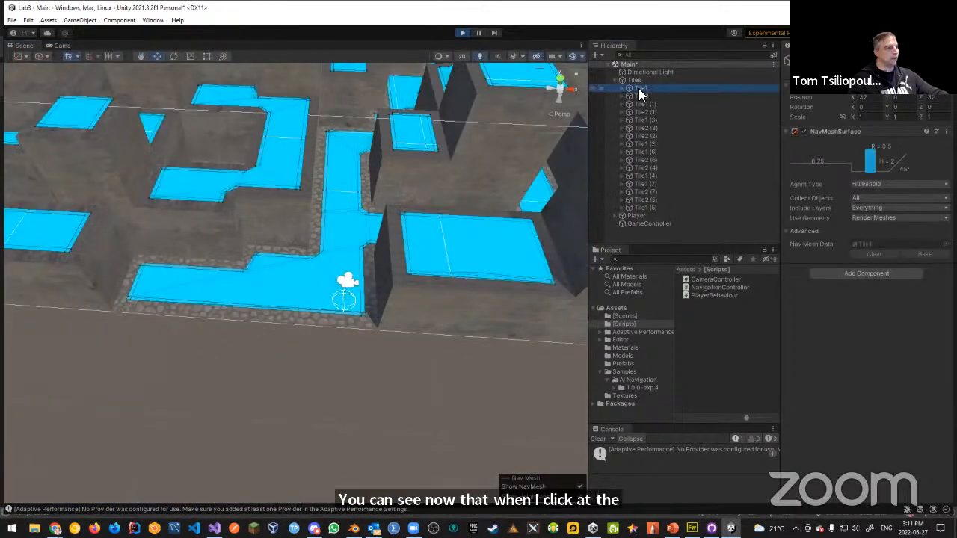
mouse_move(340, 329)
right_down()
mouse_move(374, 335)
mouse_move(357, 342)
mouse_move(353, 372)
mouse_move(349, 342)
right_up()
right_drag(354, 341, 341, 376)
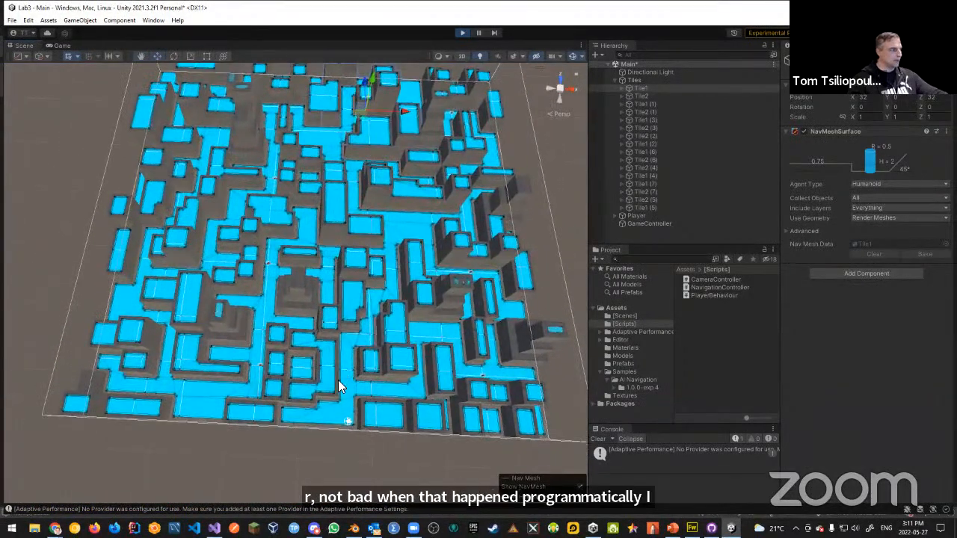
right_drag(302, 453, 301, 456)
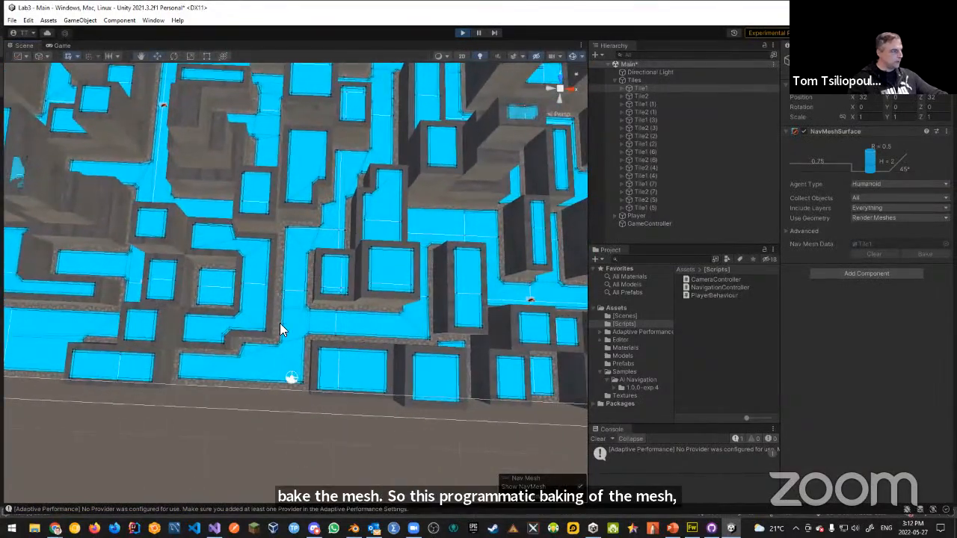
right_drag(378, 232, 363, 165)
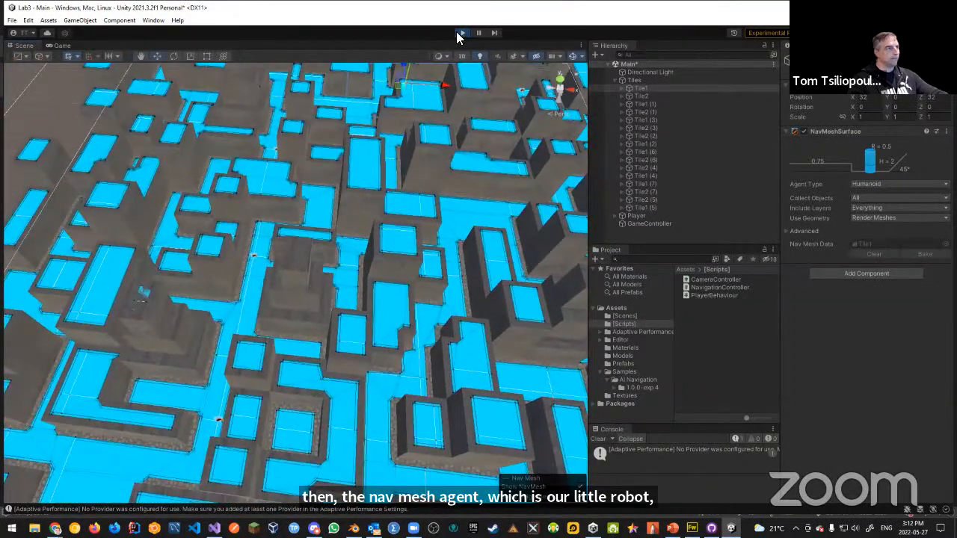
click(462, 33)
Focus on Tile1, place a Robot prefab on its cobbled path at about X -3.58, Z -1.43, and deactivate it.
right_drag(458, 254, 520, 276)
click(615, 87)
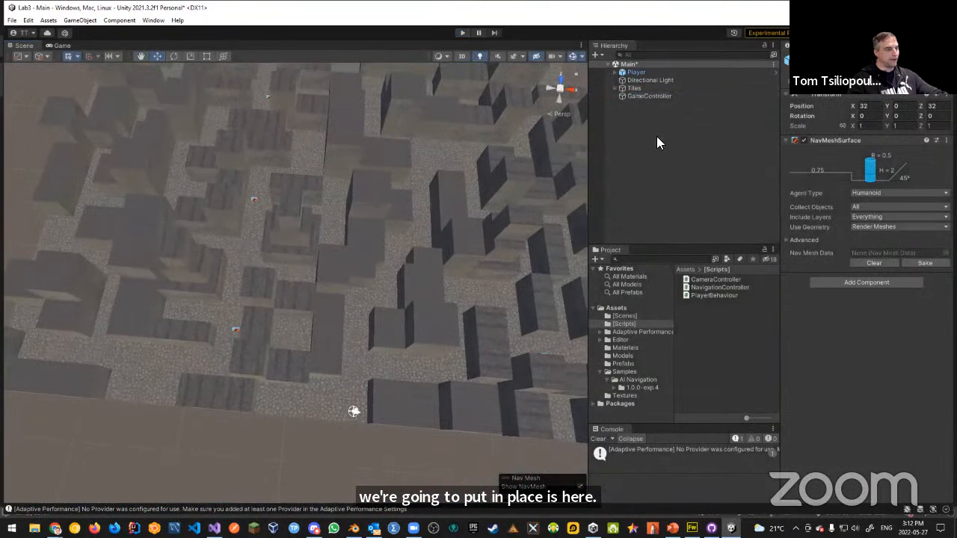
click(629, 88)
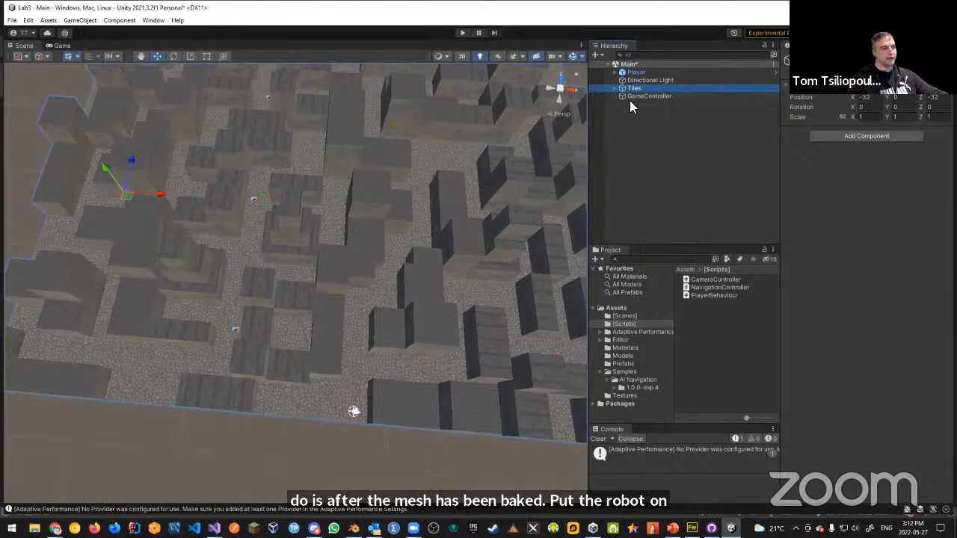
right_drag(409, 330, 409, 332)
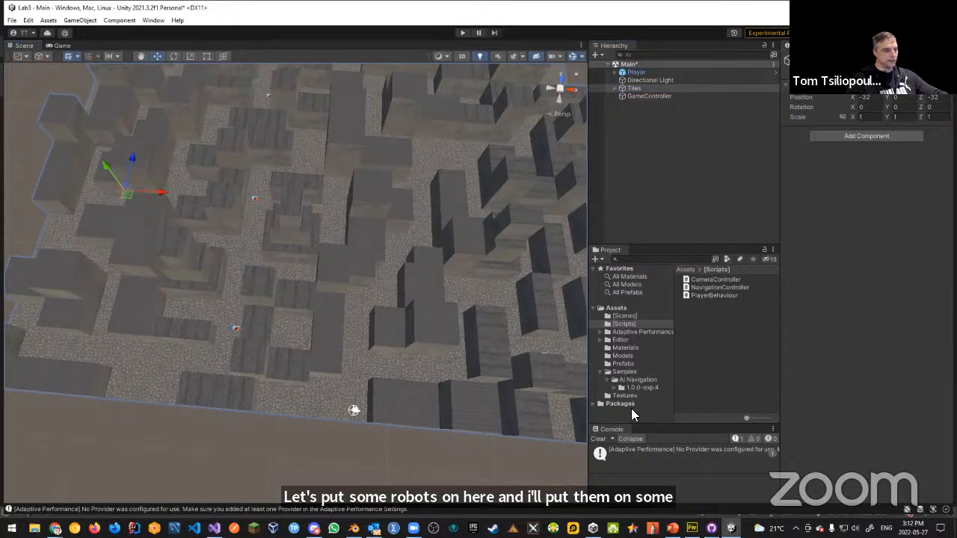
right_drag(396, 309, 438, 235)
click(615, 88)
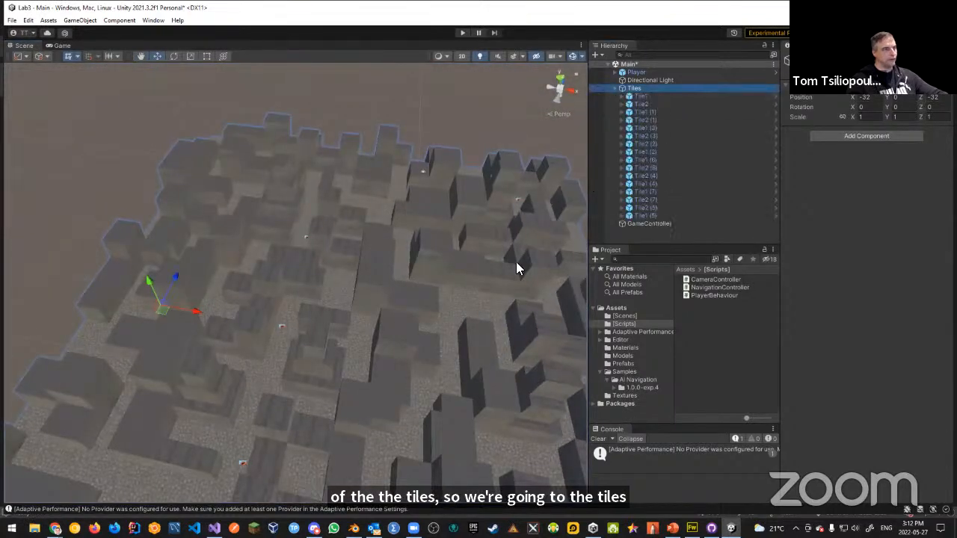
click(638, 97)
key(f)
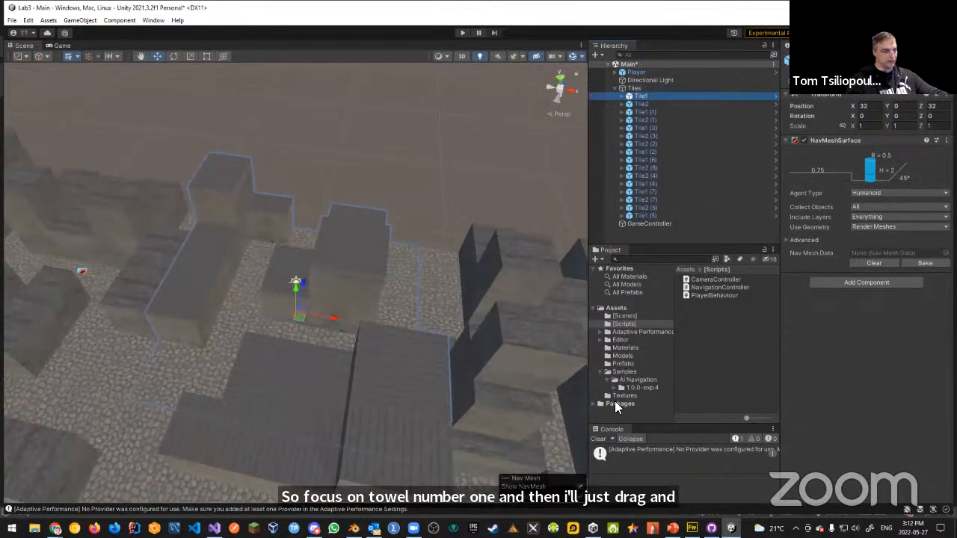
click(623, 363)
drag(694, 296, 241, 324)
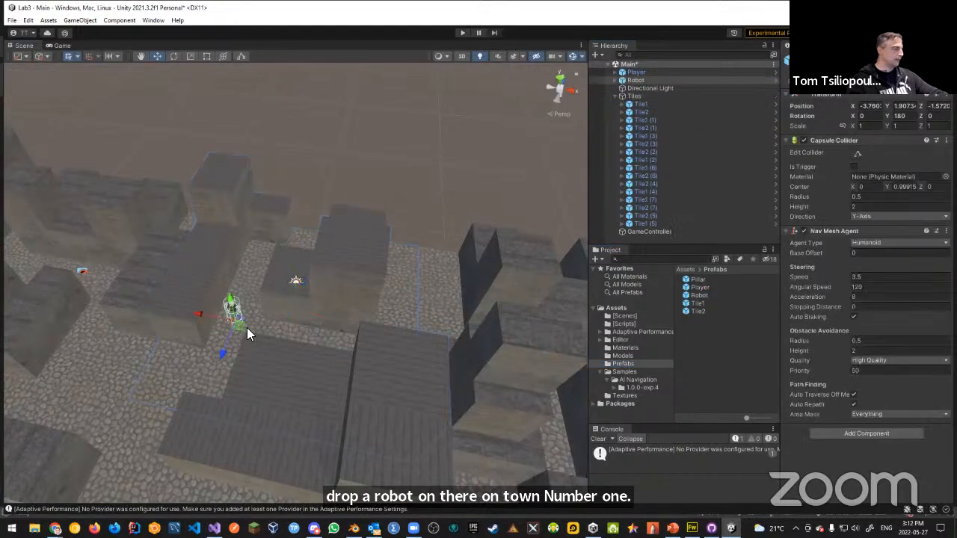
drag(222, 361, 228, 360)
mouse_move(210, 318)
mouse_down()
mouse_move(220, 319)
mouse_move(212, 315)
mouse_up()
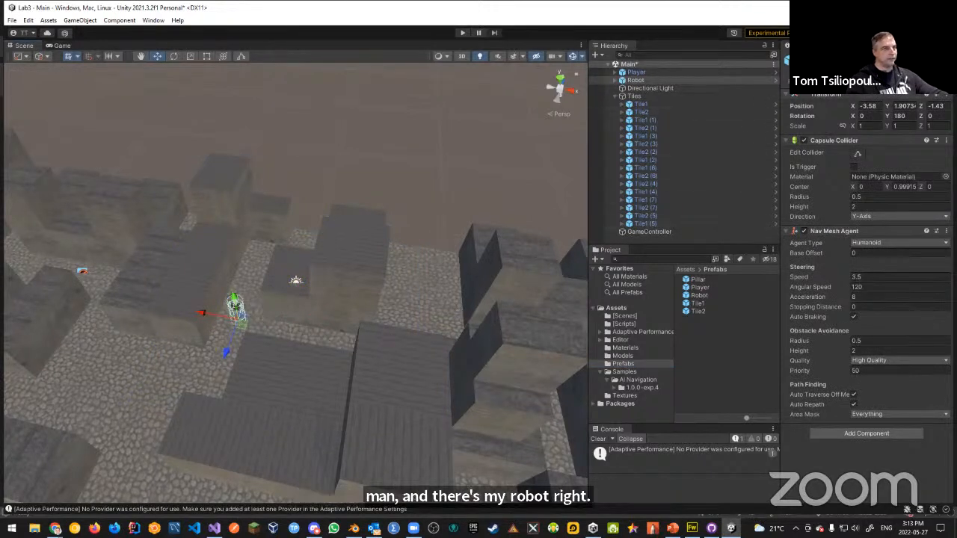
click(804, 58)
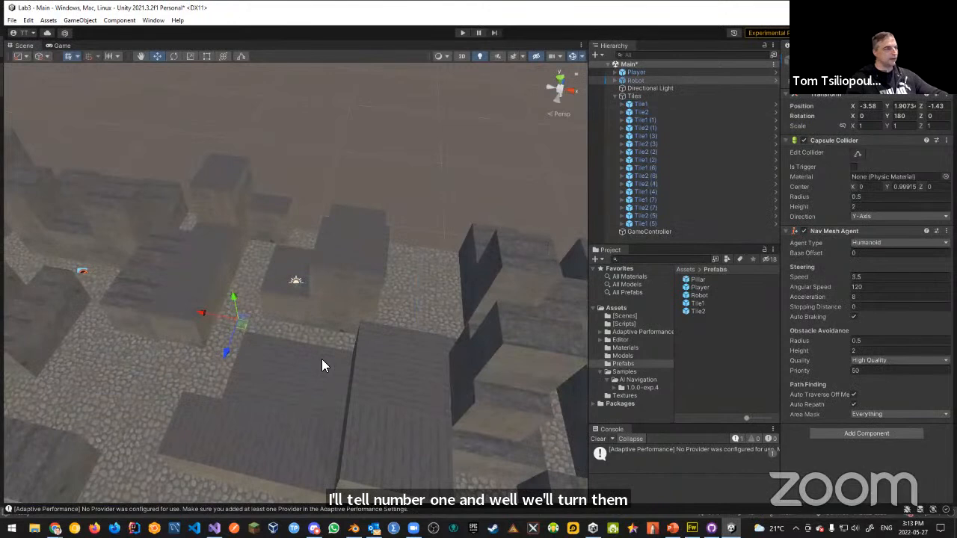
Duplicate the deactivated robot twice, moving one copy to about Z -46 and the other to about X -37.5, Z -38.2.
right_drag(289, 352, 331, 275)
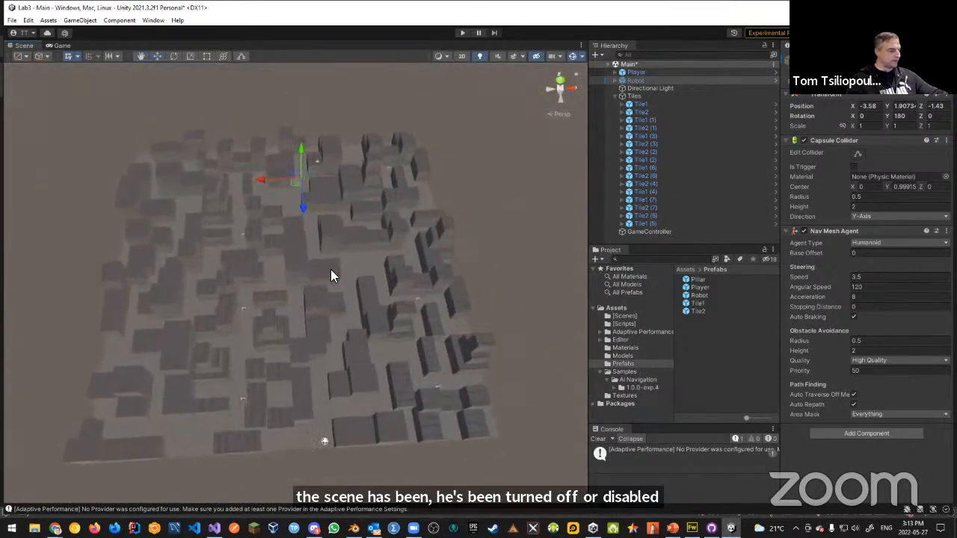
key(ctrl+d)
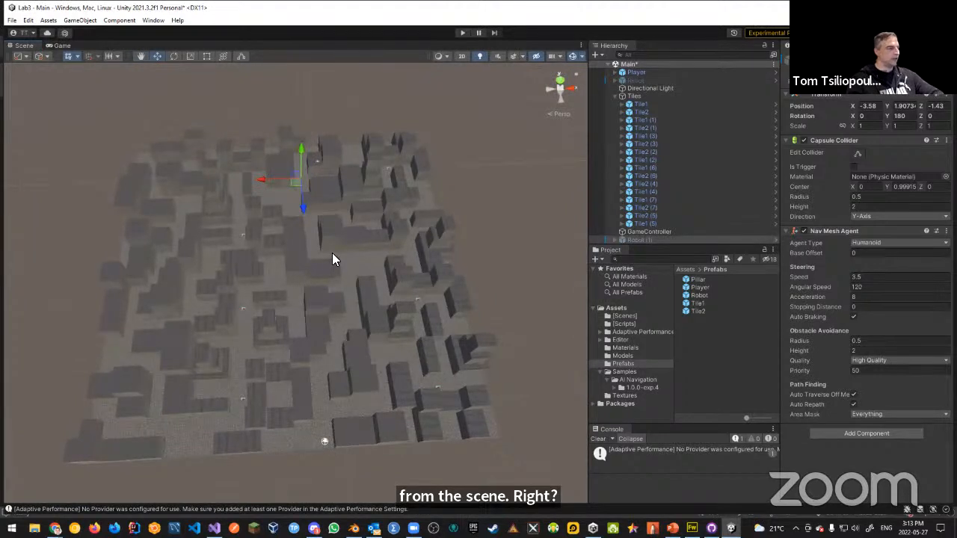
drag(305, 219, 340, 385)
drag(344, 423, 339, 392)
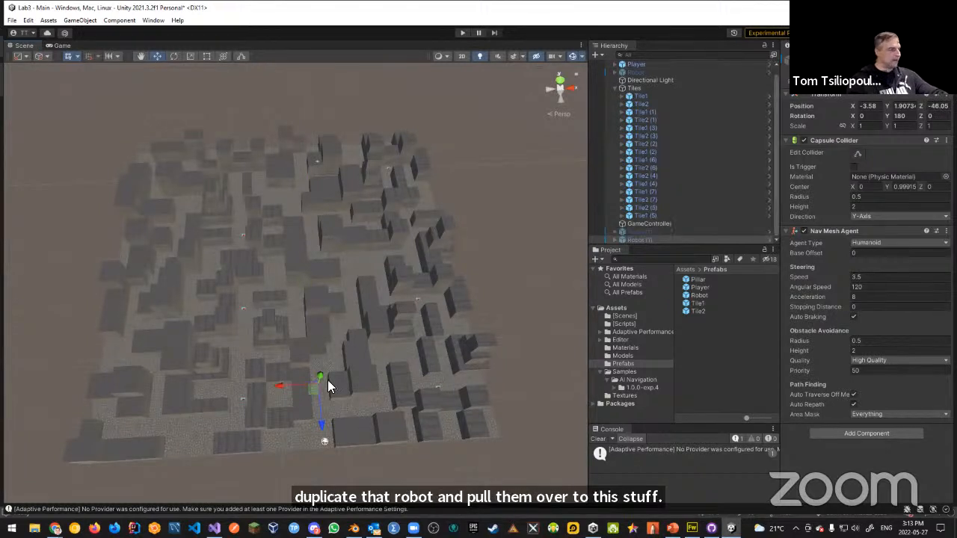
drag(281, 387, 118, 389)
drag(87, 348, 79, 349)
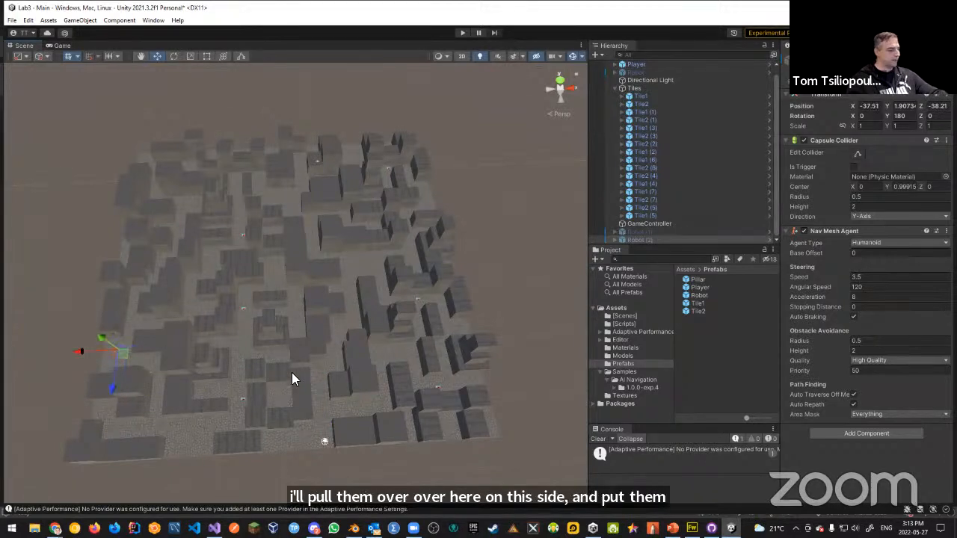
Duplicate the deactivated robot once more and move the copy to about X 21.4, Z -37.7.
key(ctrl+d)
drag(84, 352, 418, 344)
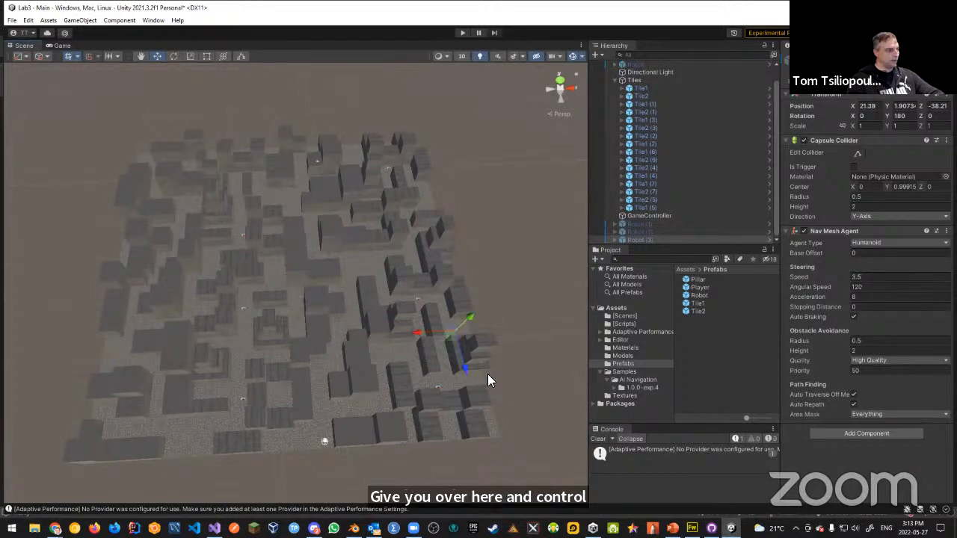
drag(466, 370, 468, 368)
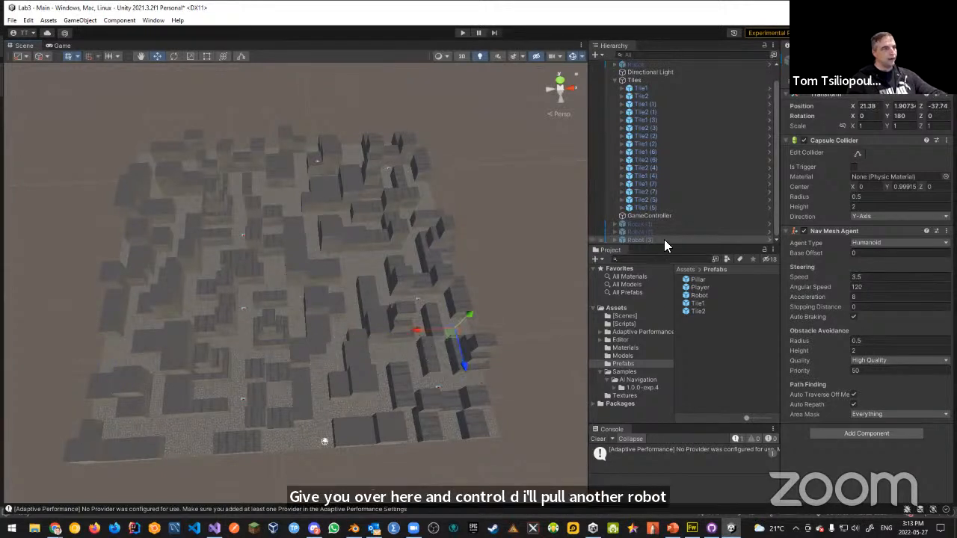
Collapse the Tiles group and place all four robots under a new empty parent object named Robots.
click(614, 79)
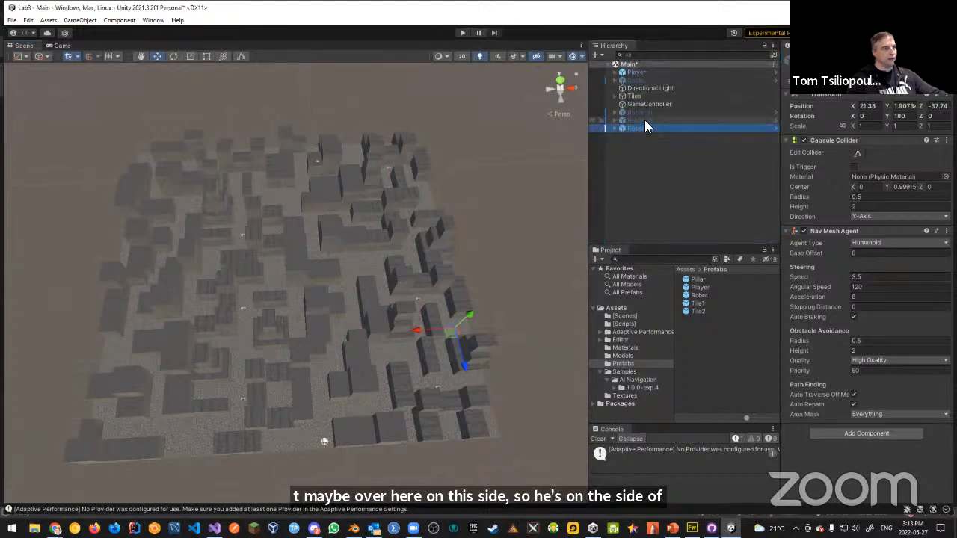
ctrl+click(643, 120)
ctrl+click(645, 112)
ctrl+click(630, 80)
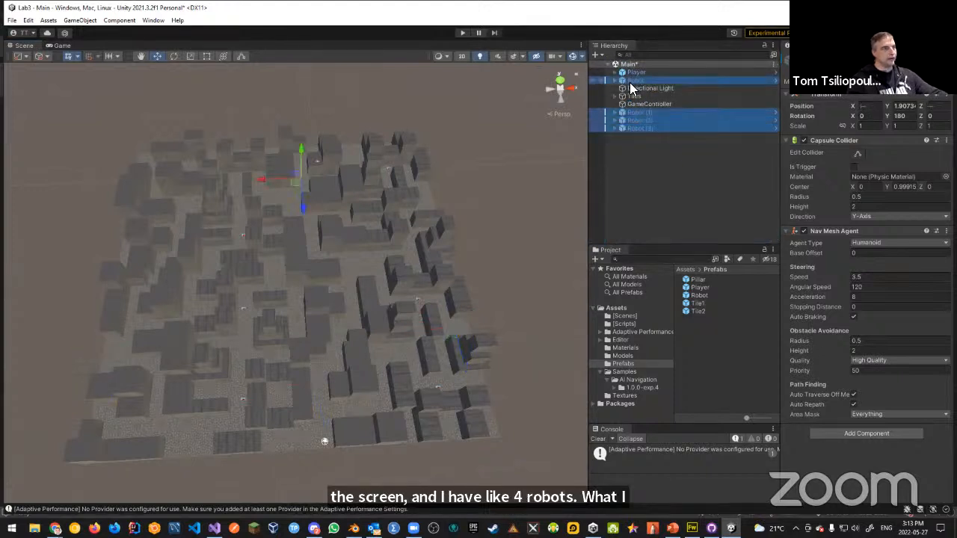
right_click(629, 82)
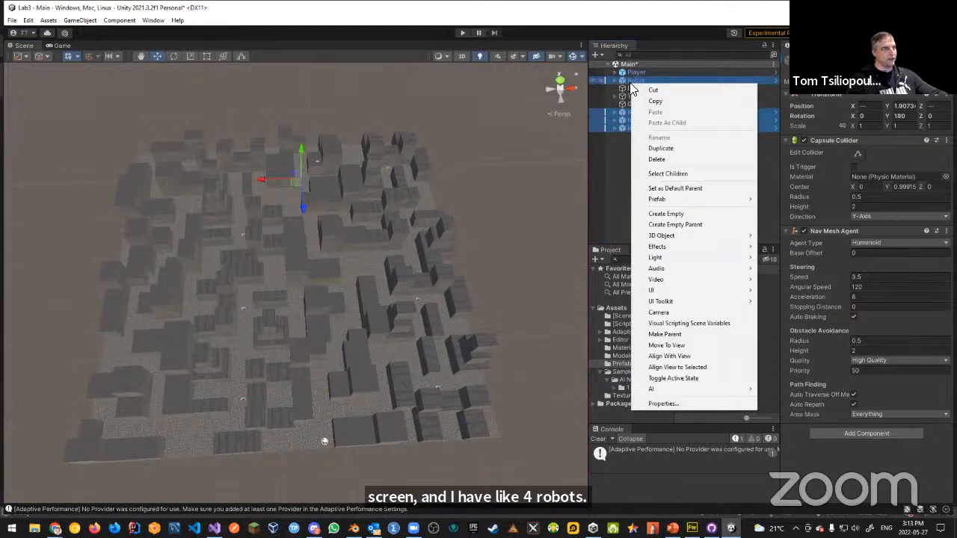
click(675, 225)
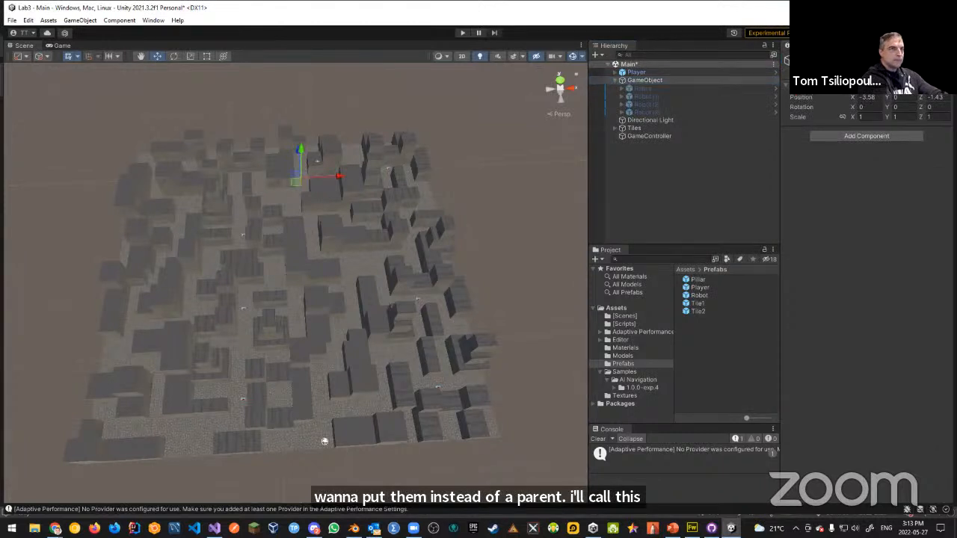
text(Robots)
key(Return)
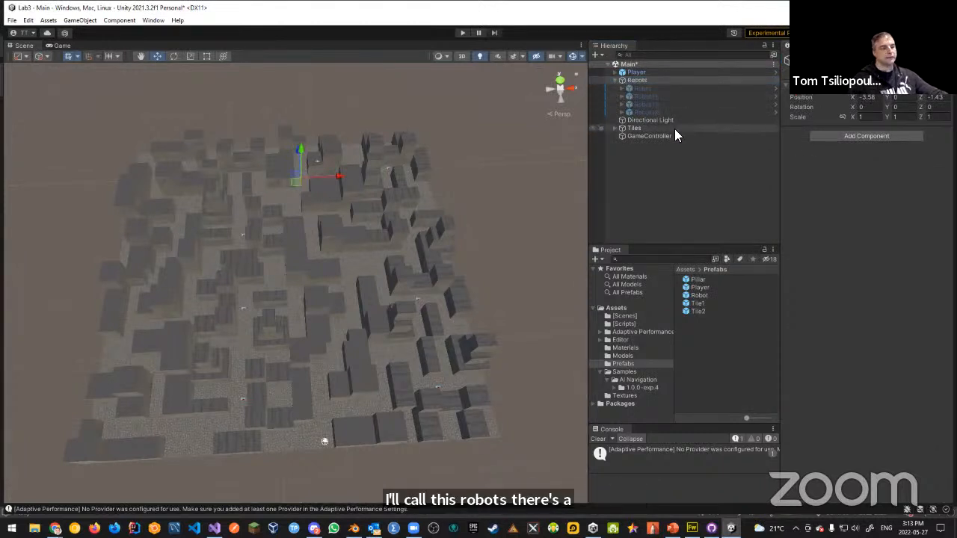
Select the four robots under Robots and toggle them active and back to inactive twice.
click(642, 89)
shift+click(650, 111)
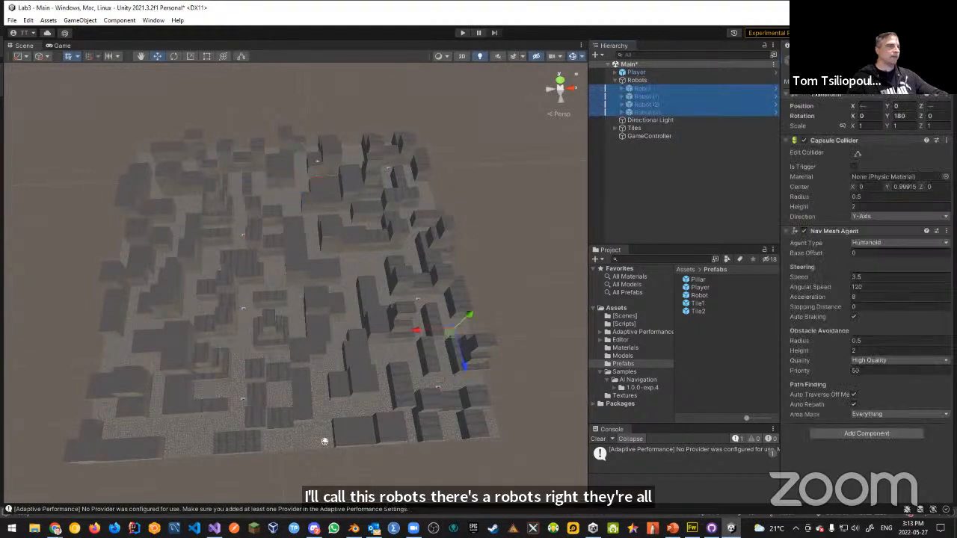
click(803, 58)
click(803, 58)
click(803, 57)
click(803, 58)
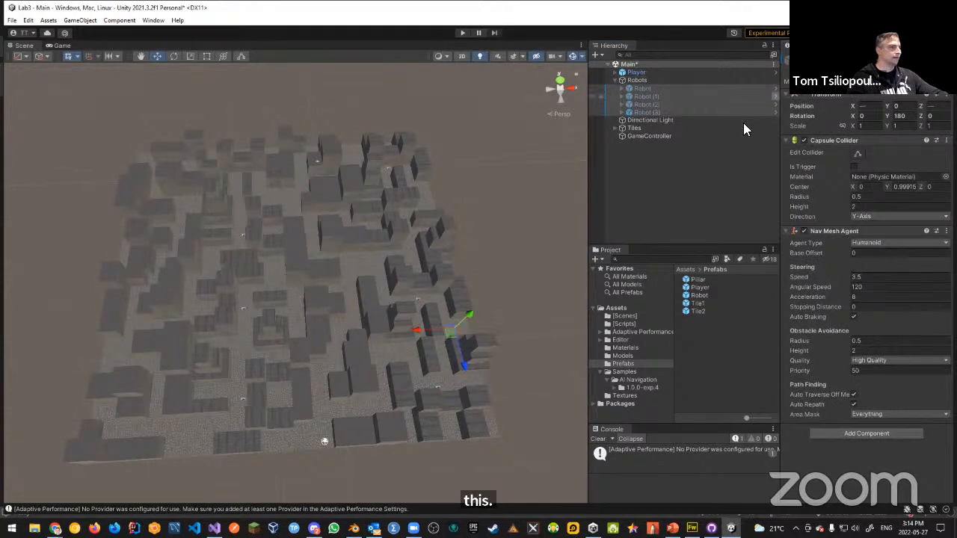
Open GameController's NavigationController script, declare a public List<GameObject> field named robots below tiles, and save the script.
click(642, 135)
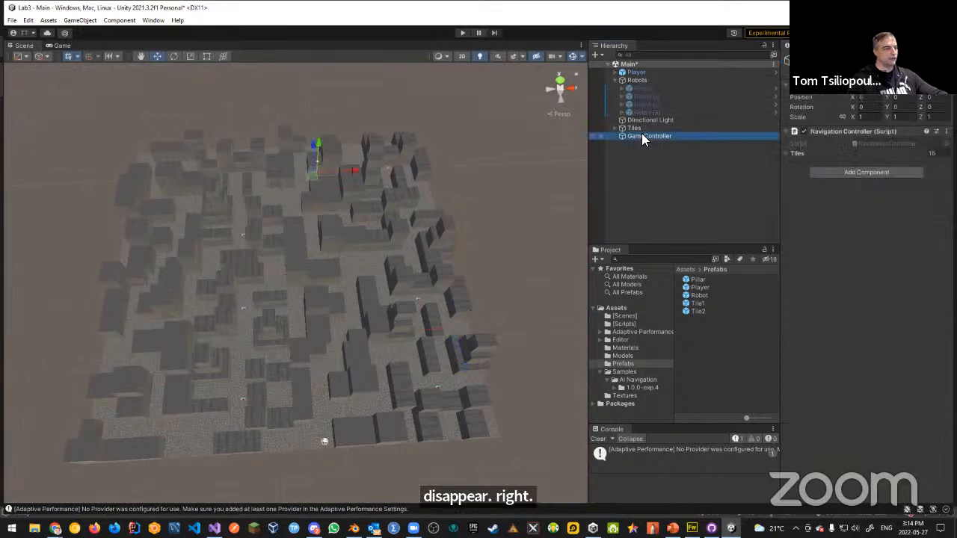
double_click(864, 144)
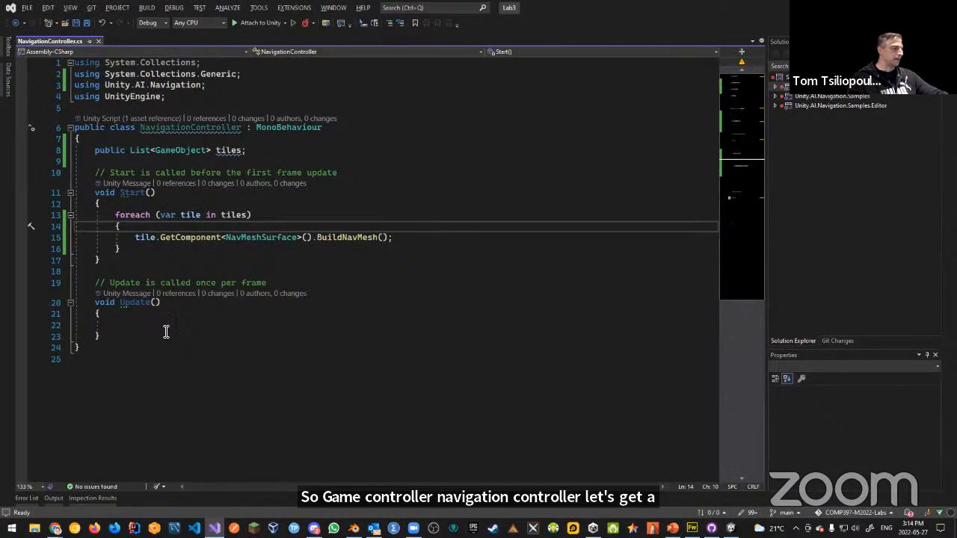
click(255, 154)
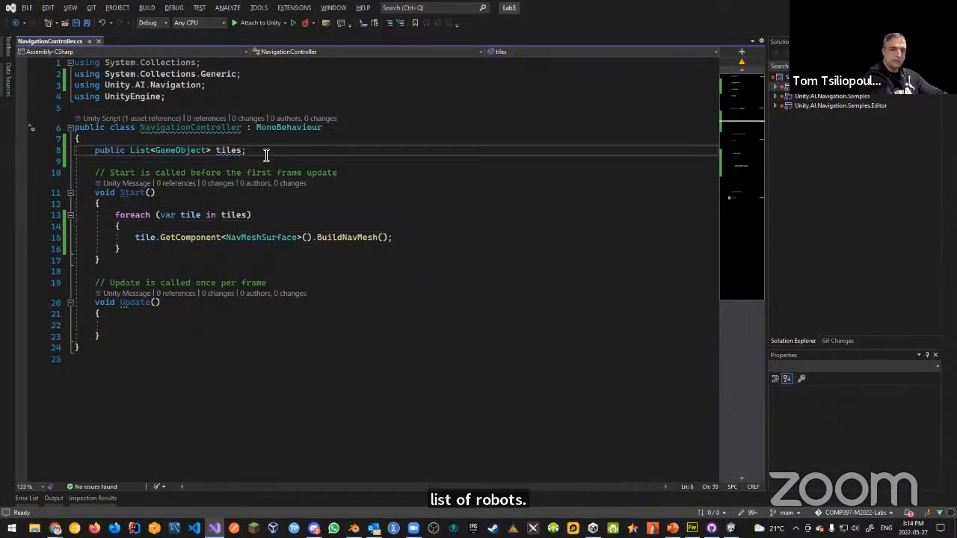
key(Return)
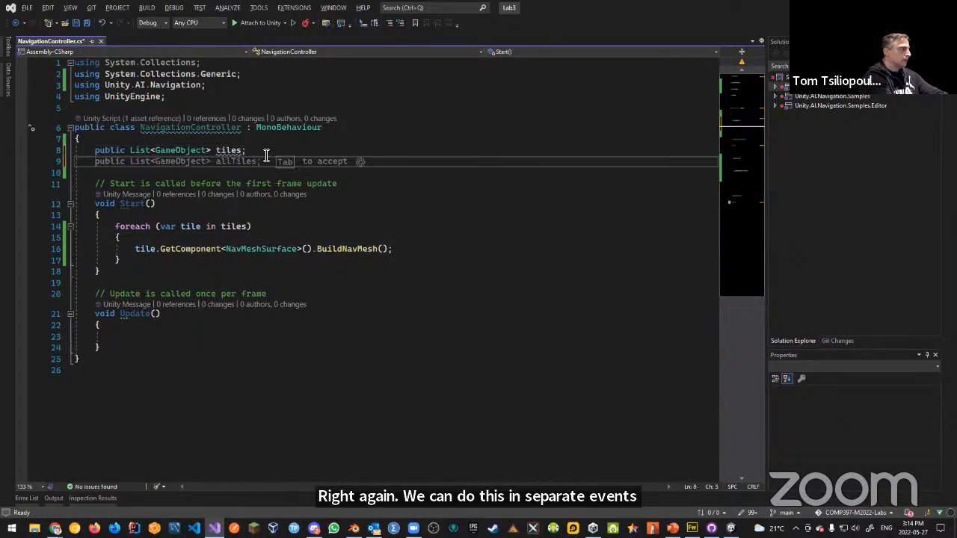
text(public )
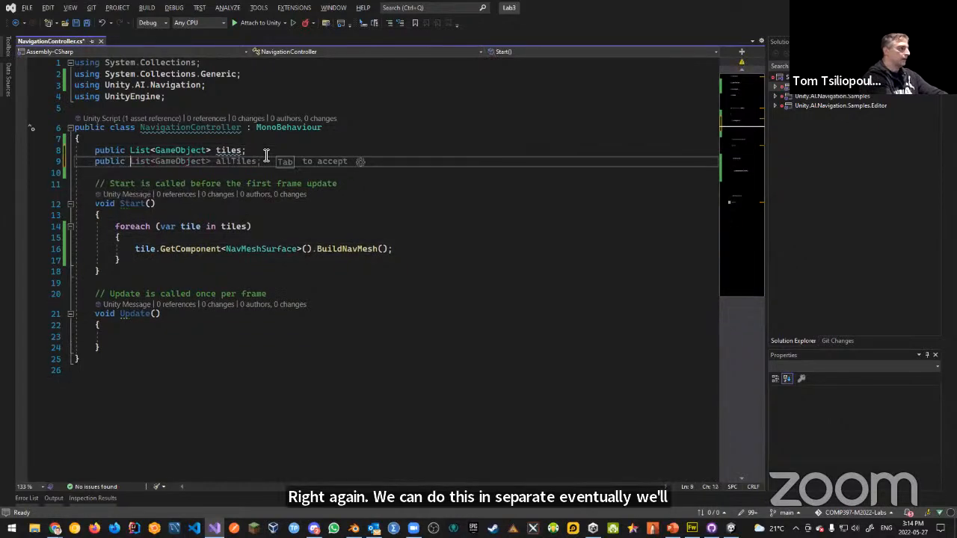
text(List<GameOb)
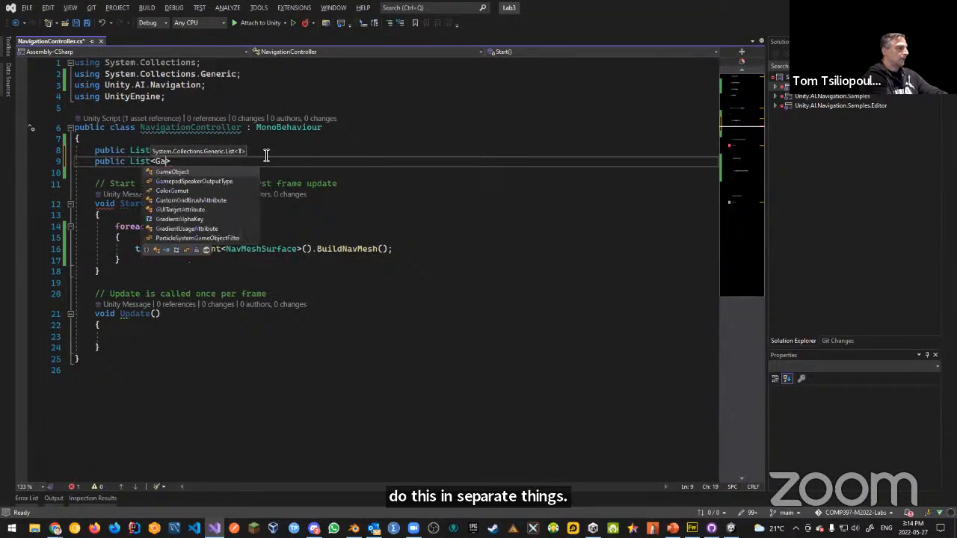
text(ject> r)
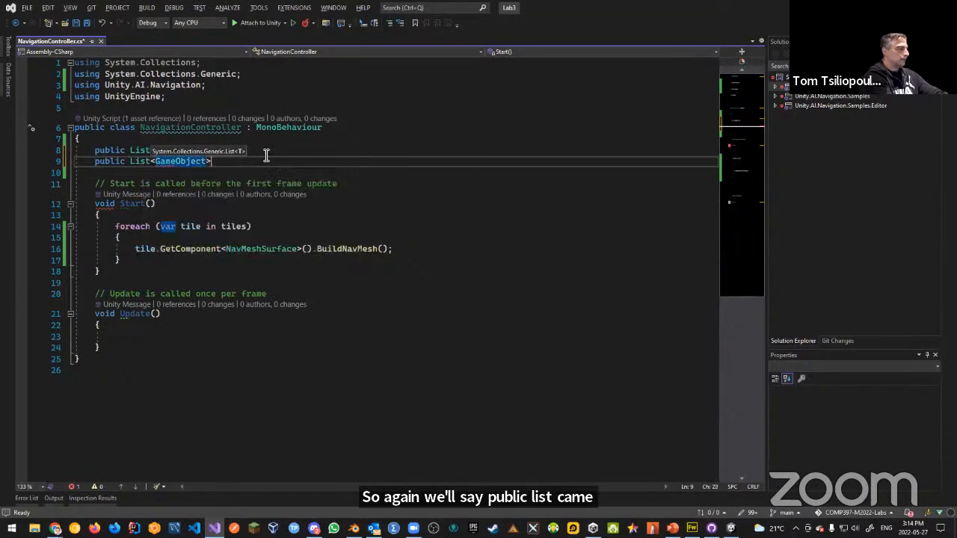
text(obots;)
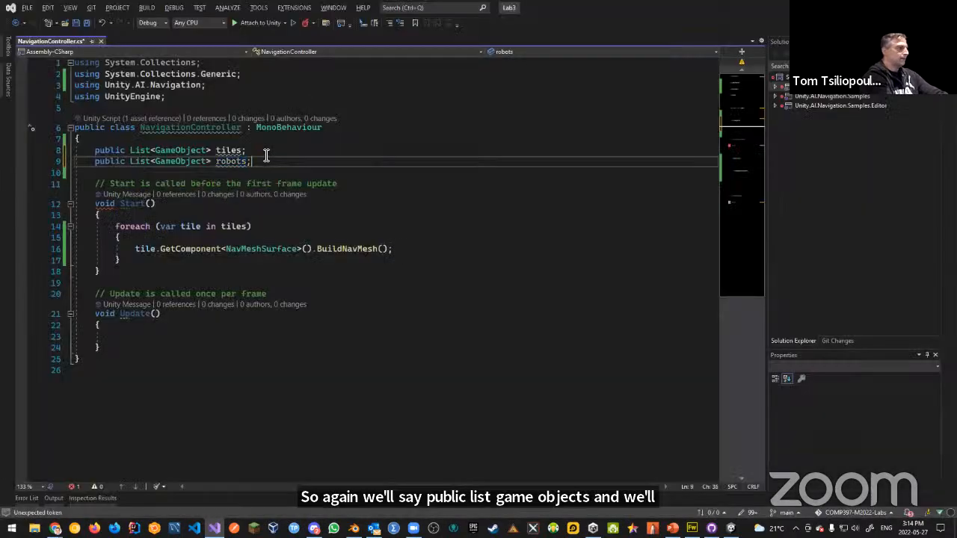
click(311, 148)
key(ctrl+s)
Switch to Unity and assign the four robots to the Robots list of GameController's Navigation Controller component.
key(alt+Tab)
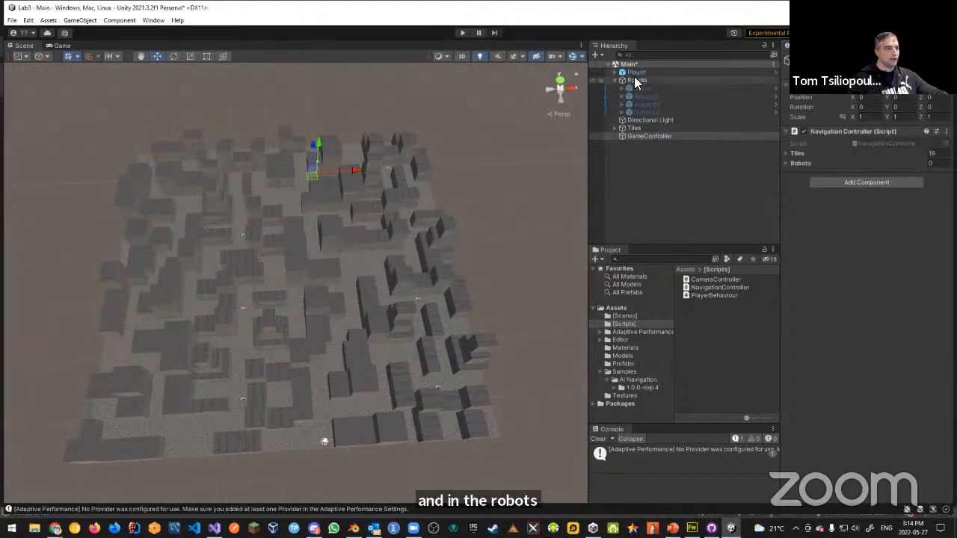
click(785, 163)
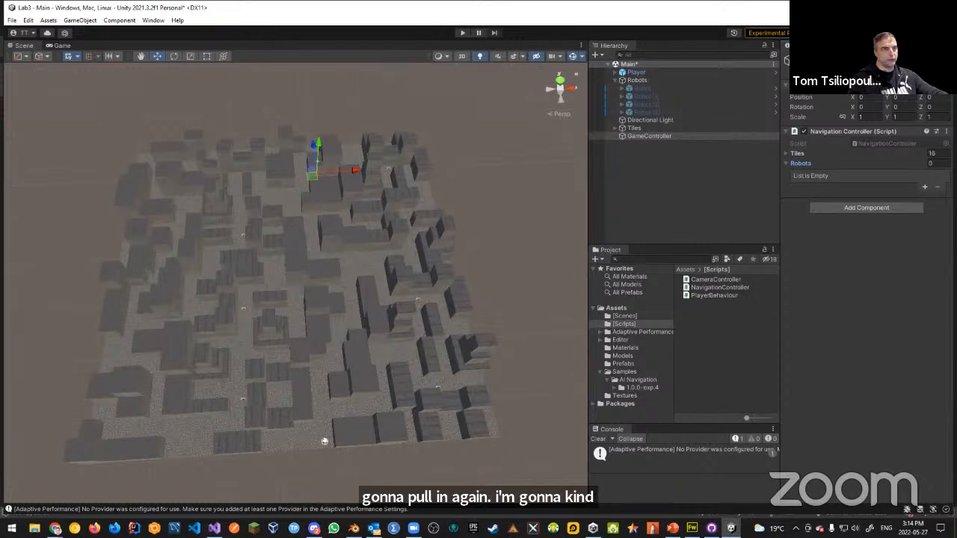
click(635, 89)
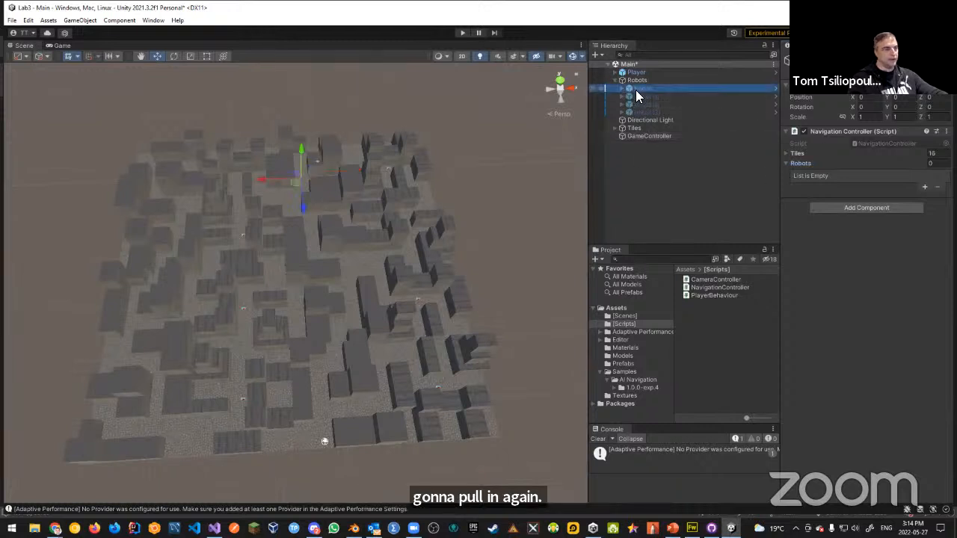
shift+click(637, 109)
drag(772, 150, 800, 163)
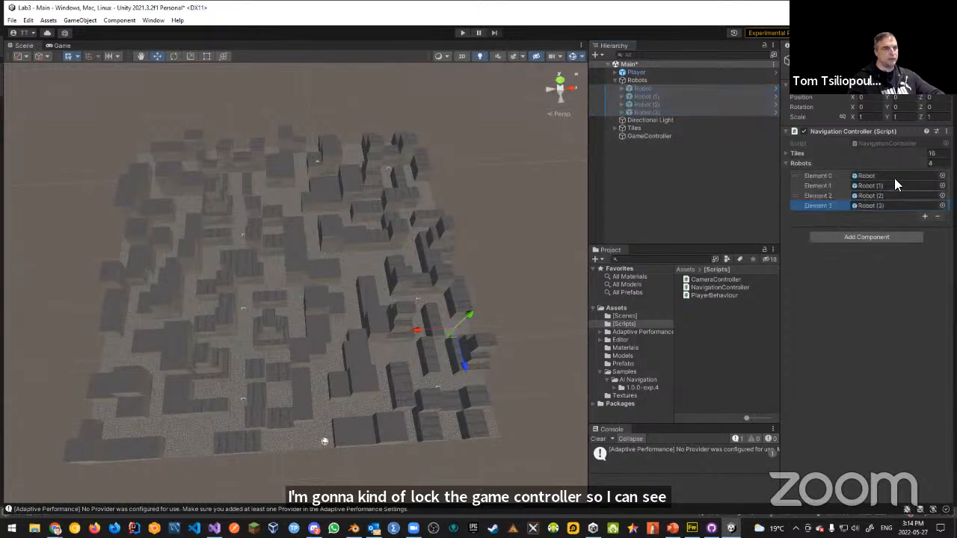
click(790, 163)
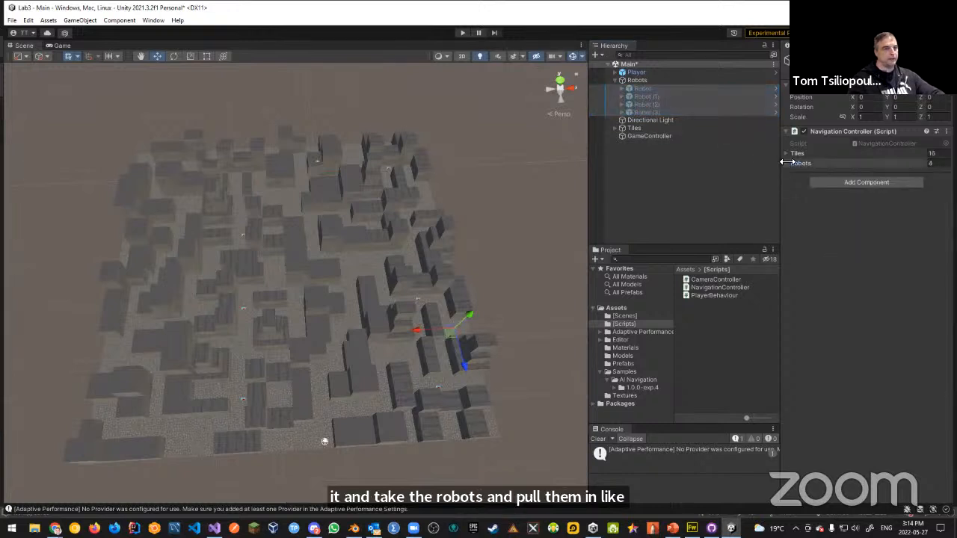
click(615, 80)
click(615, 80)
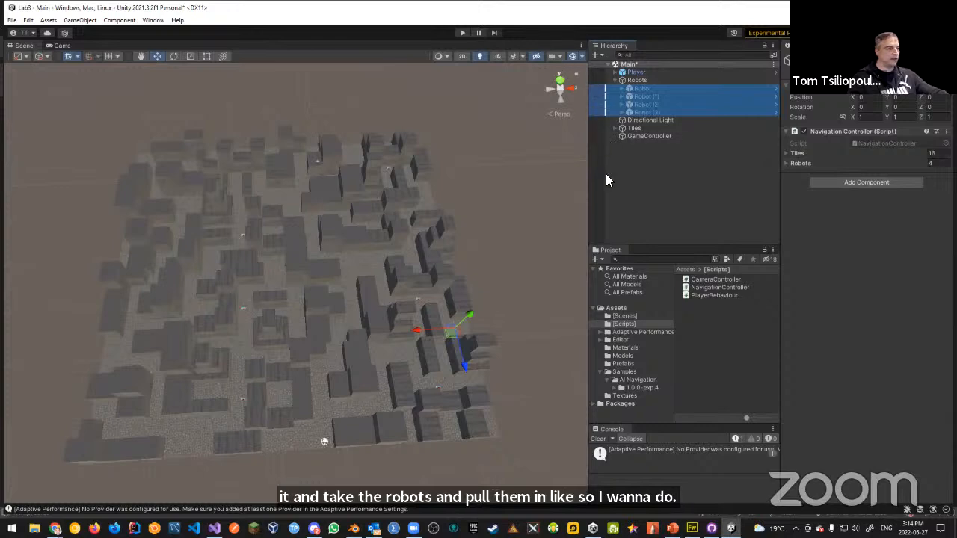
Switch to Visual Studio and add a foreach loop over robots, with the variable robot, after the tile loop in Start().
key(alt+Tab)
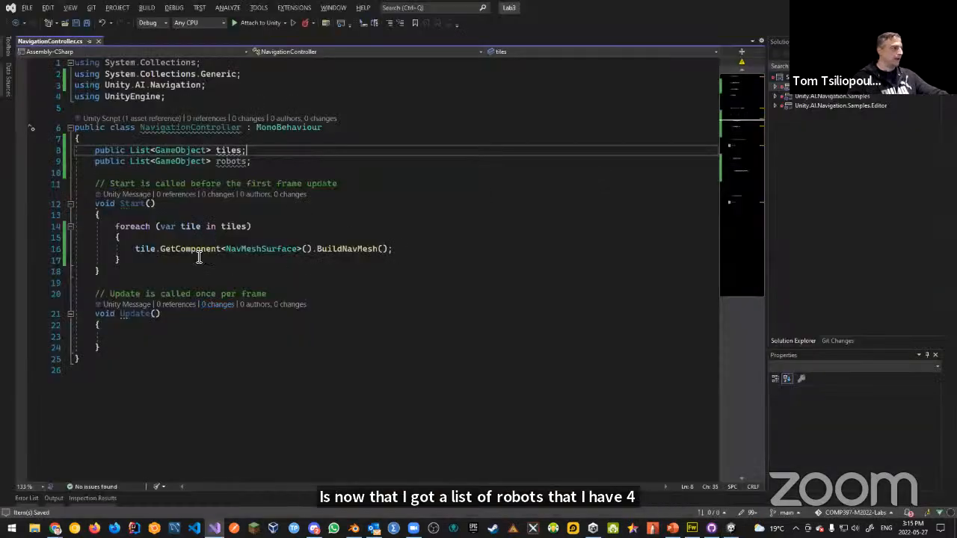
click(143, 264)
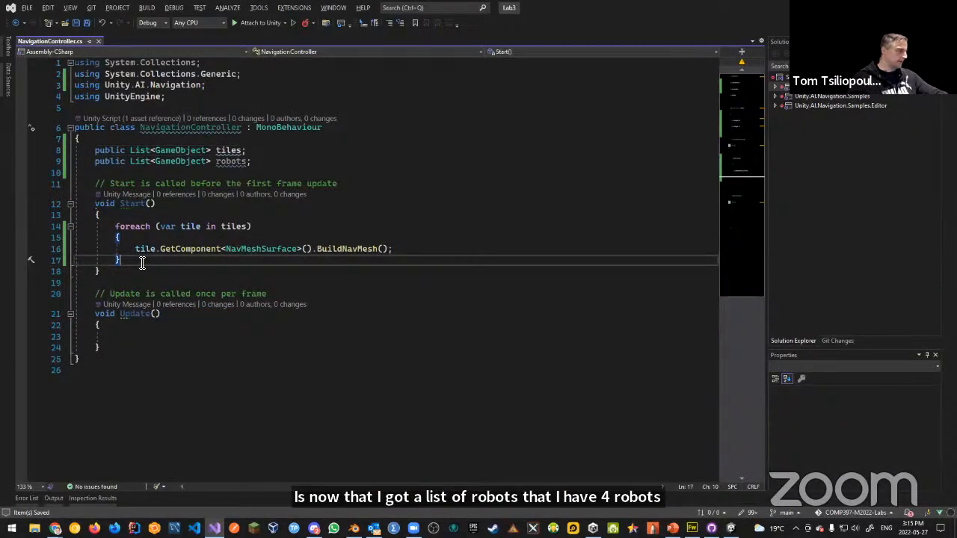
key(Return)
key(Return)
text(for)
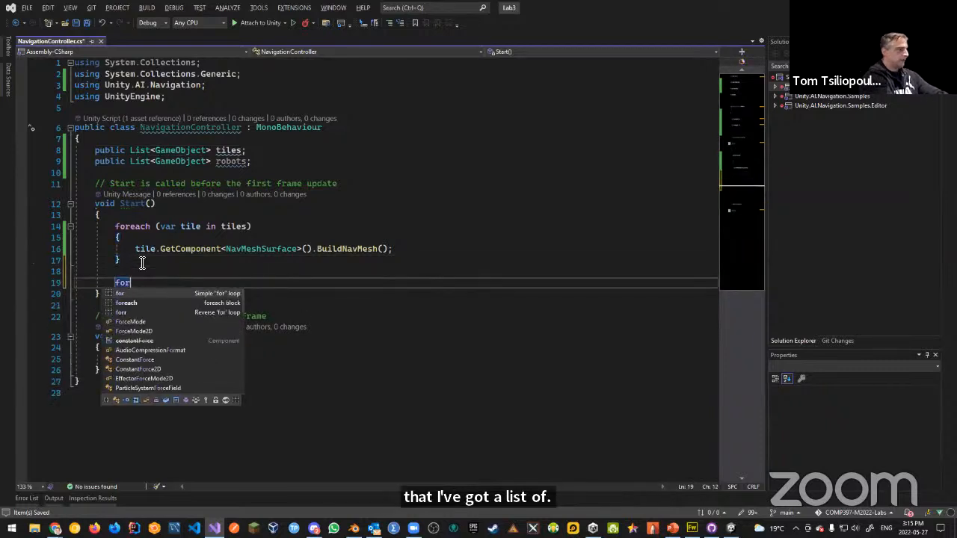
text(each)
key(Tab)
key(Tab)
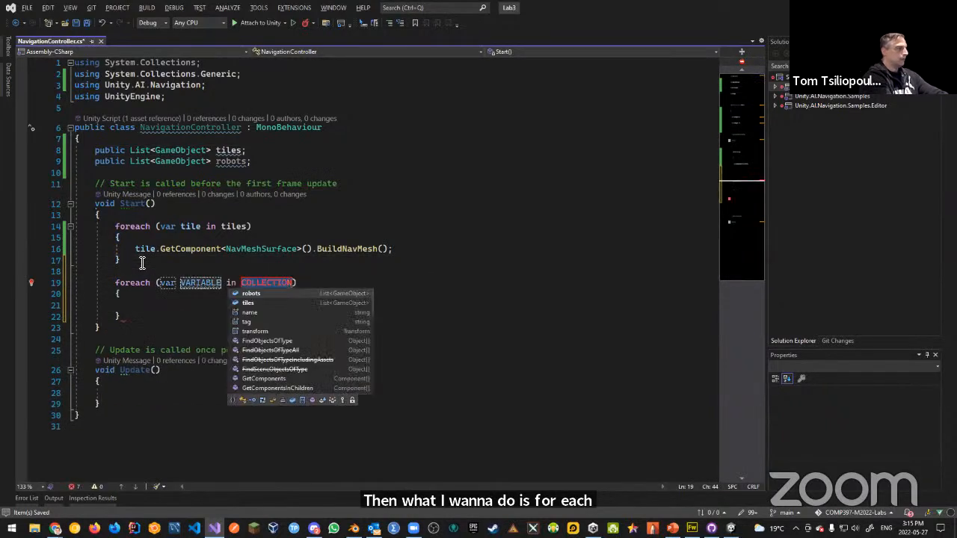
text(robt)
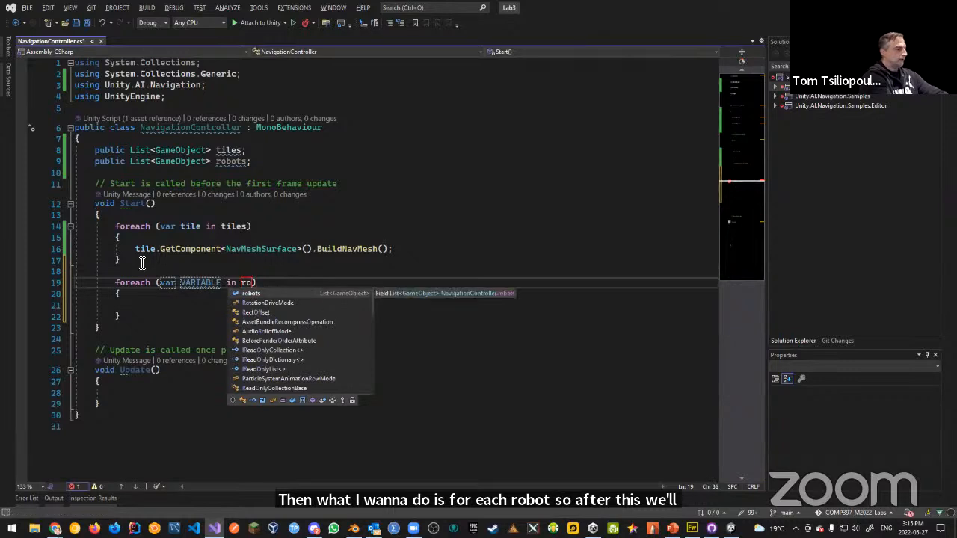
text(s)
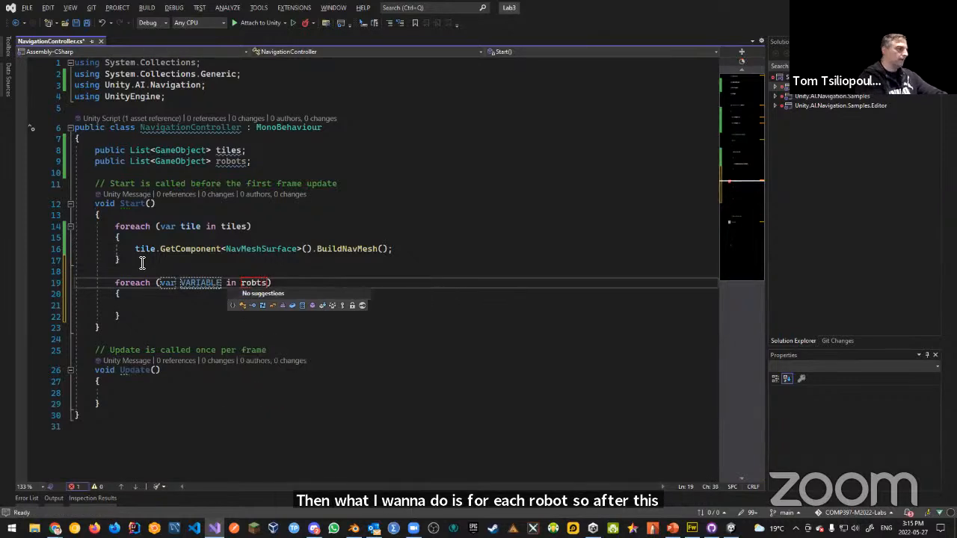
key(BackSpace)
key(BackSpace)
text(ots)
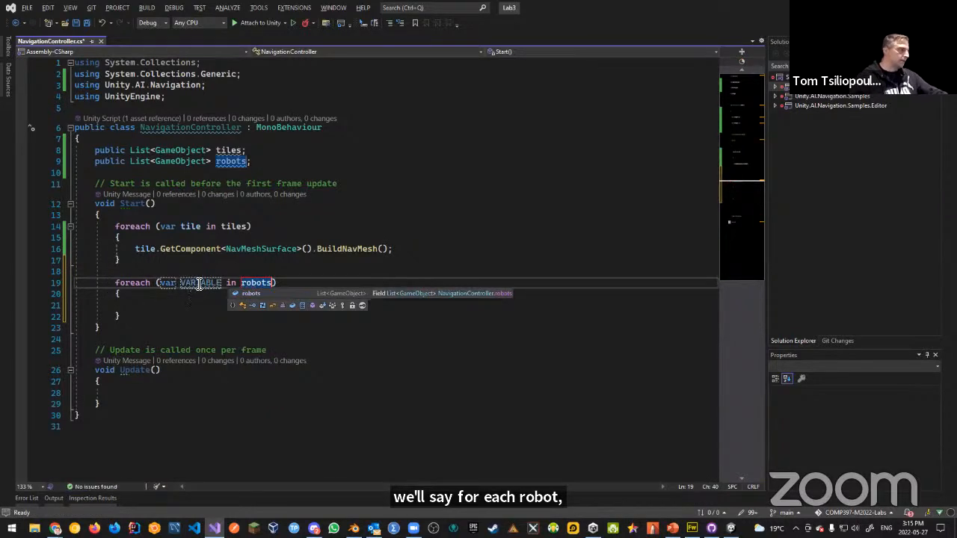
key(Return)
text(robot)
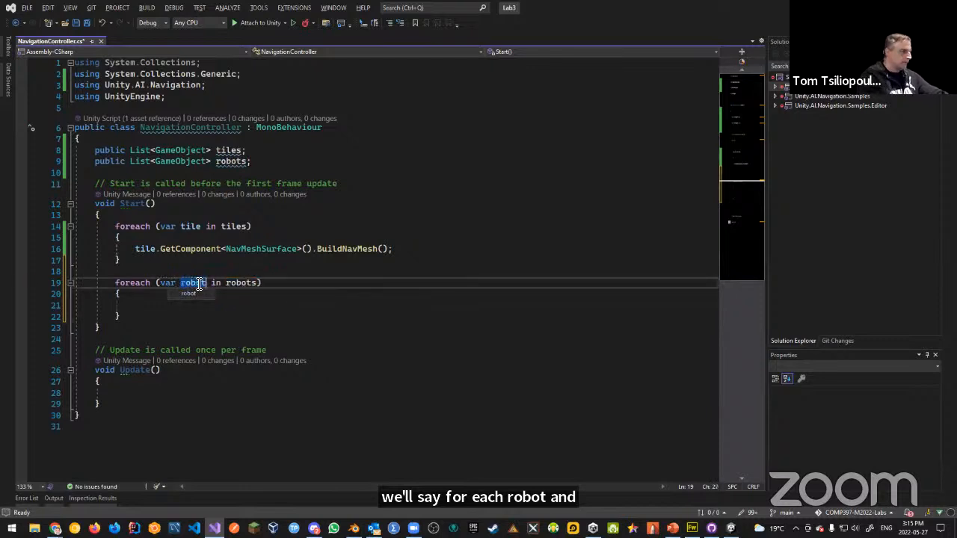
Call robot.SetActive(true) inside the robots loop and save the NavigationController script.
click(152, 309)
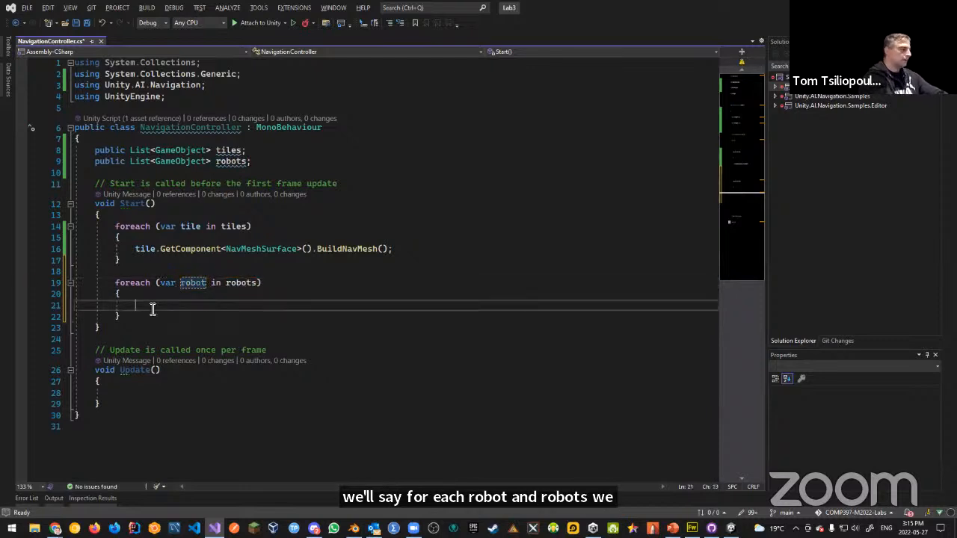
text(robot.SetActive()
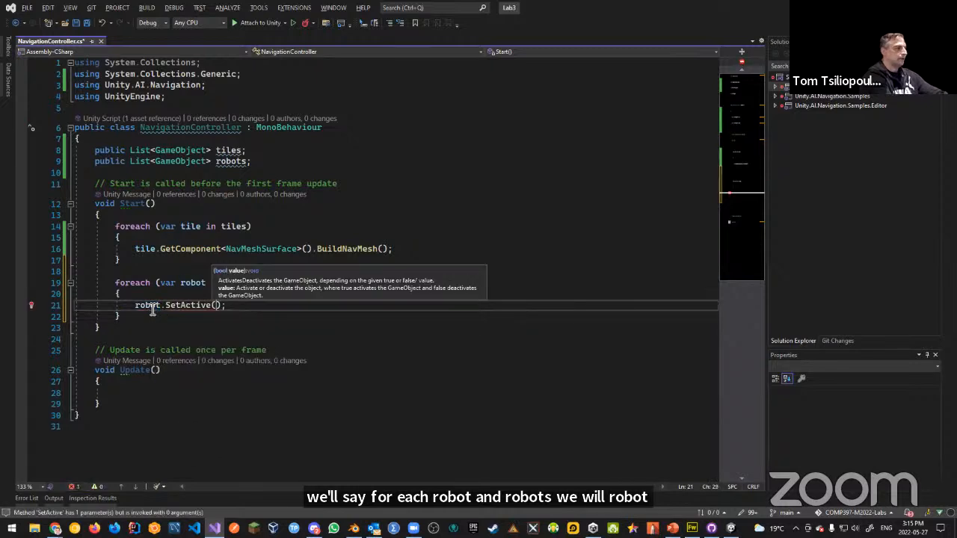
text(true)
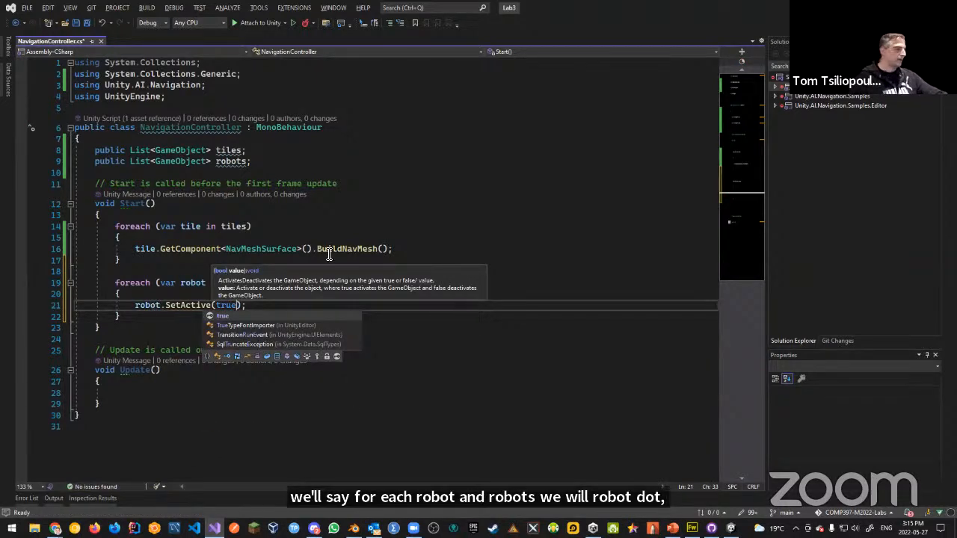
click(396, 195)
key(ctrl+s)
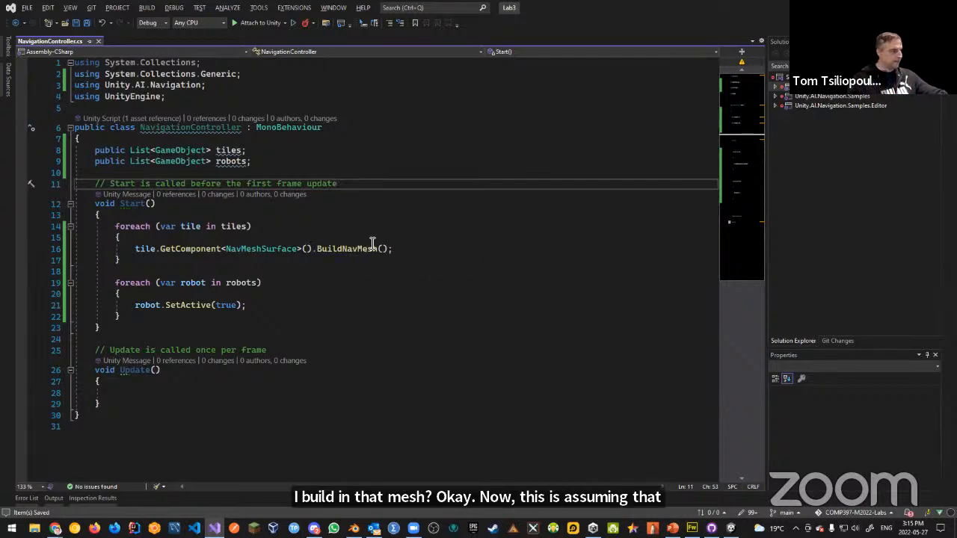
Switch to Unity, run the game, and examine in the Scene view whether the robots stand on the baked NavMesh of the tiles.
key(alt+Tab)
click(462, 32)
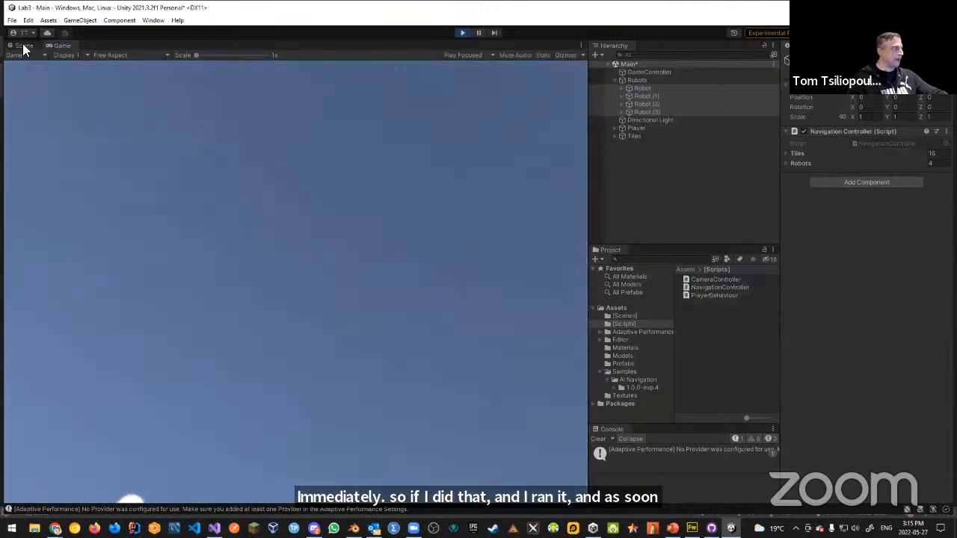
click(24, 45)
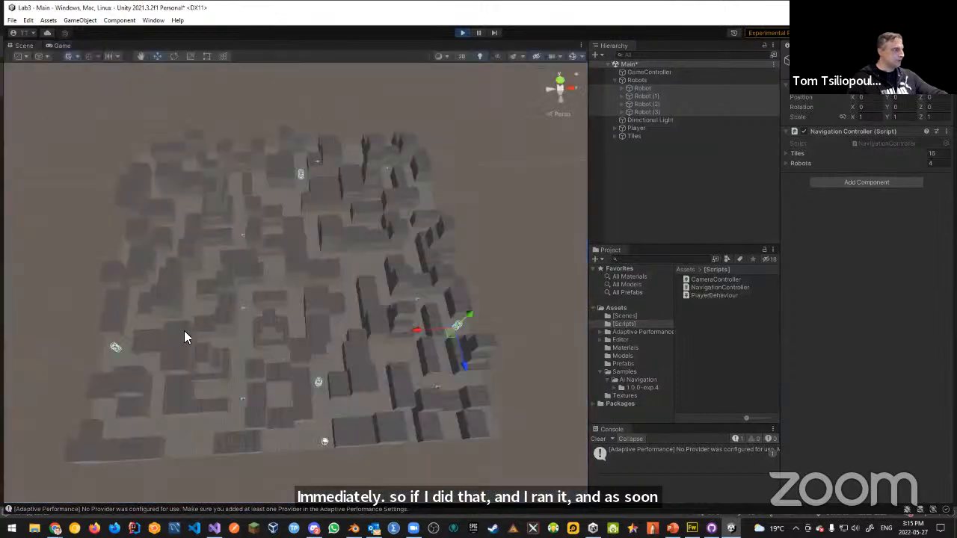
click(616, 136)
click(639, 145)
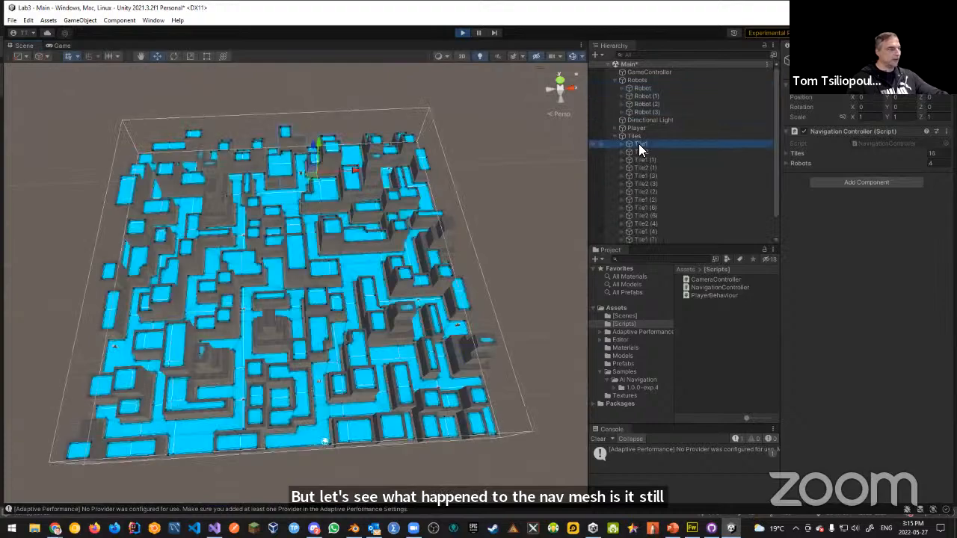
right_drag(341, 411, 847, 406)
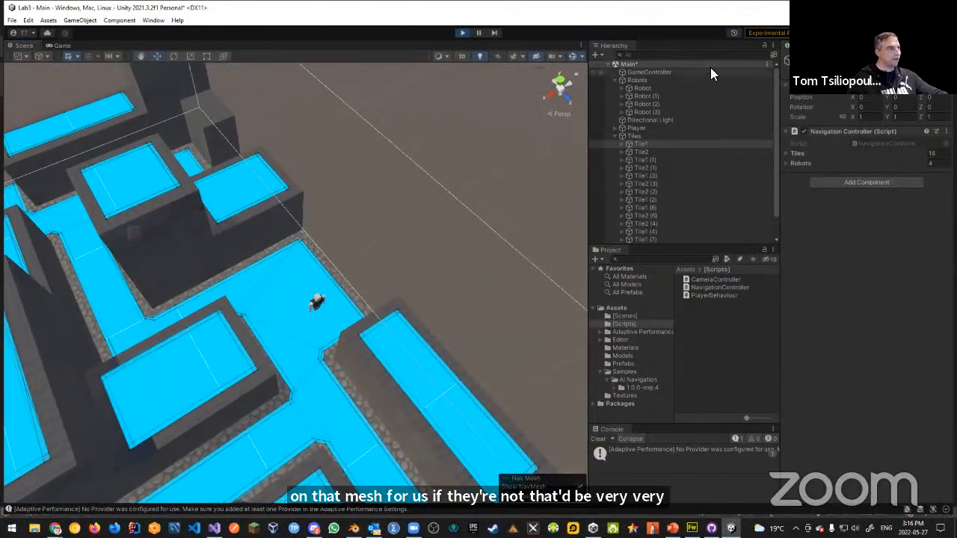
Stop the running game and collapse the Tiles and Robots groups in the scene hierarchy.
click(460, 34)
right_drag(384, 230, 494, 224)
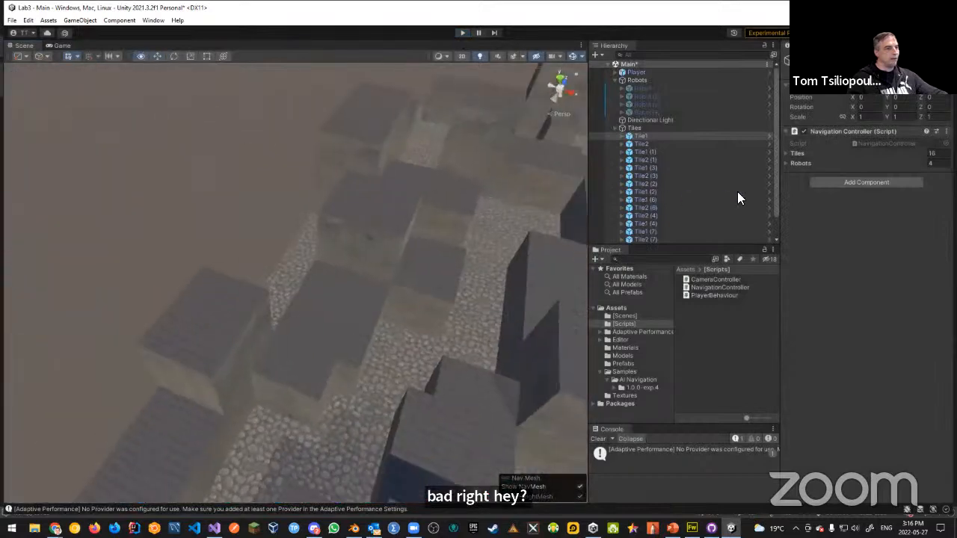
click(613, 128)
click(614, 80)
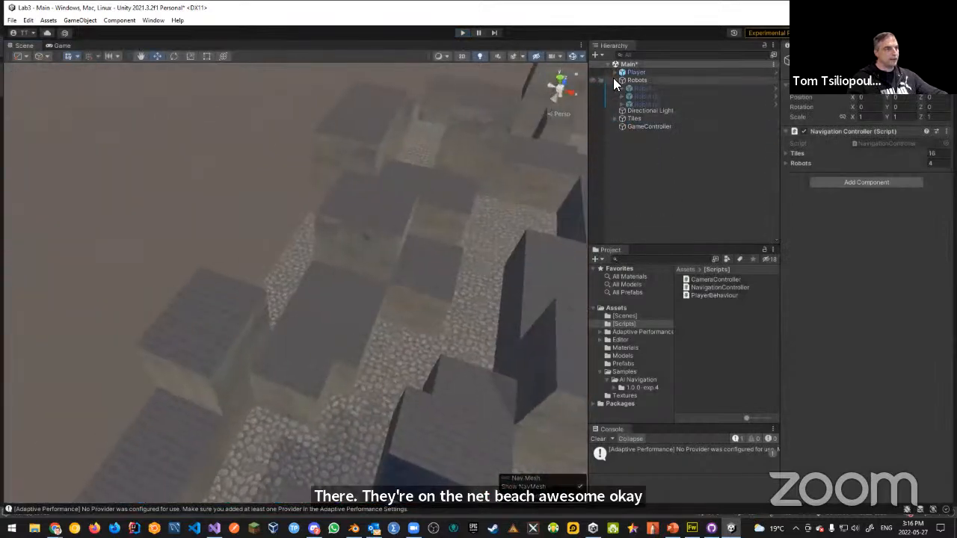
double_click(710, 287)
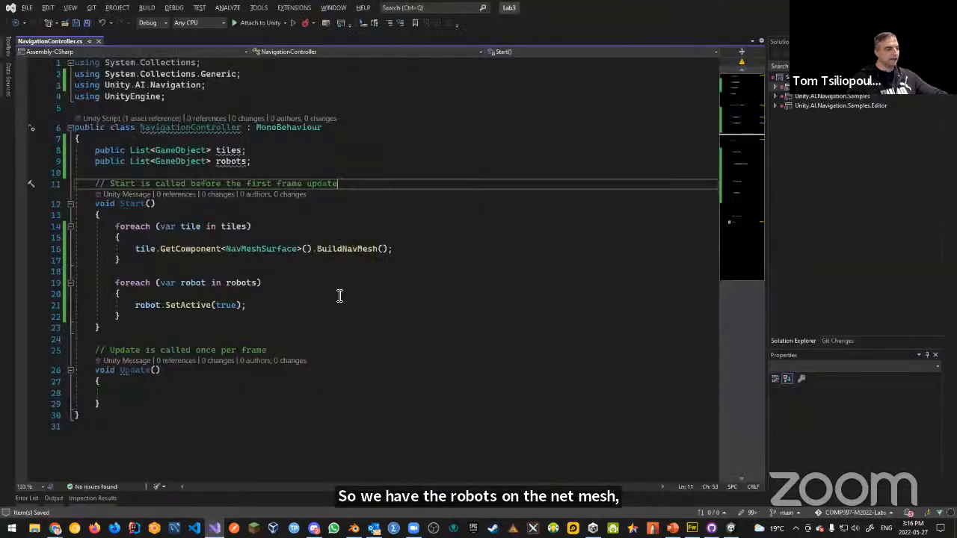
click(384, 384)
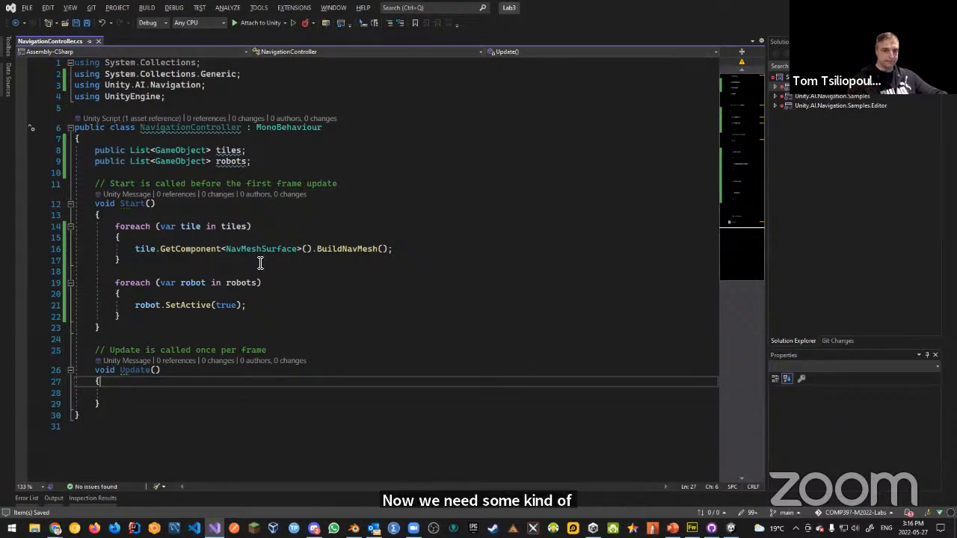
click(733, 529)
Create a new C# script named RobotBehaviour in the [Scripts] folder.
click(709, 334)
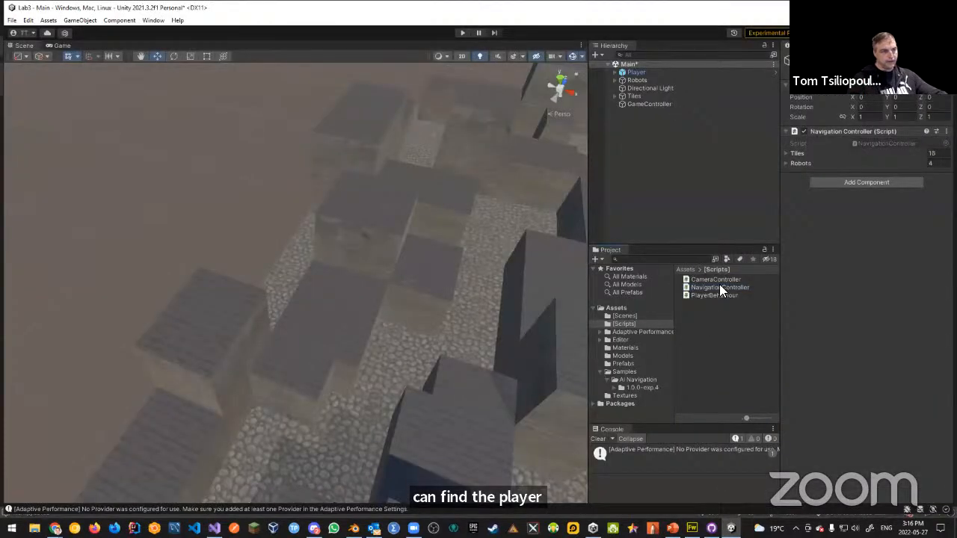
right_click(707, 309)
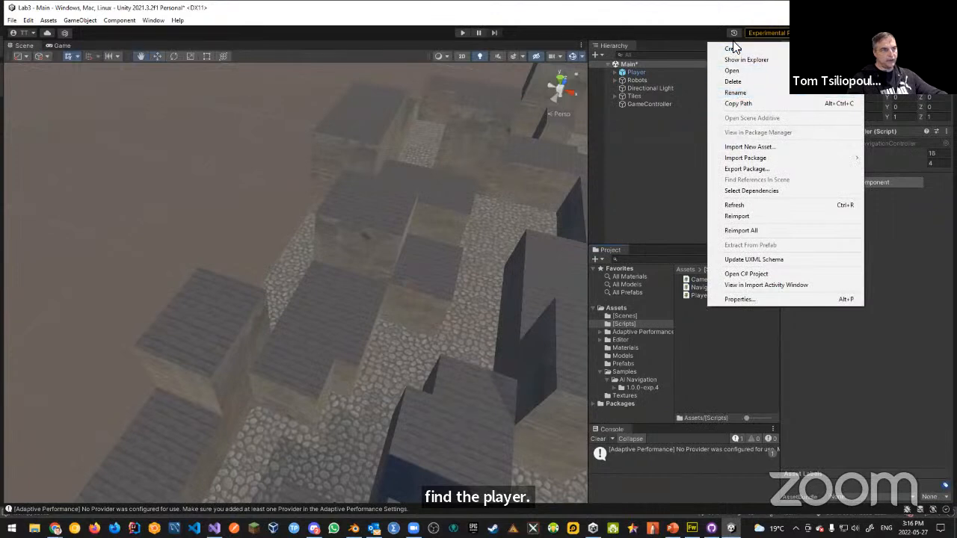
mouse_move(735, 53)
click(613, 63)
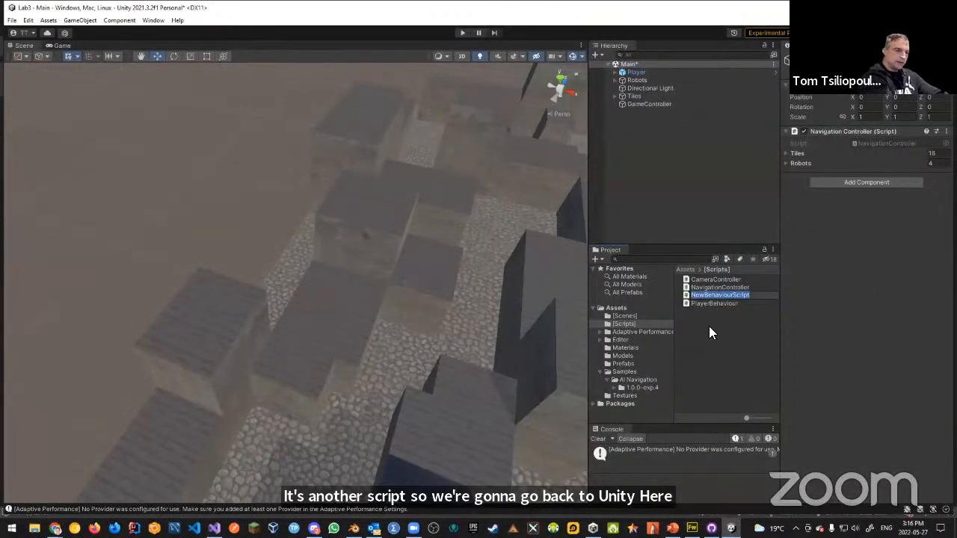
text(RobotBeh)
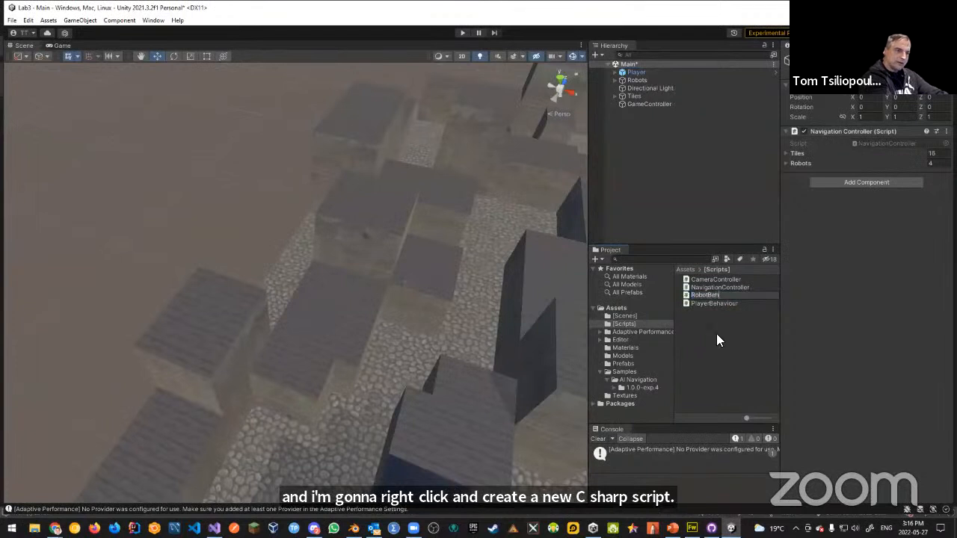
text(a)
key(BackSpace)
key(BackSpace)
key(BackSpace)
key(BackSpace)
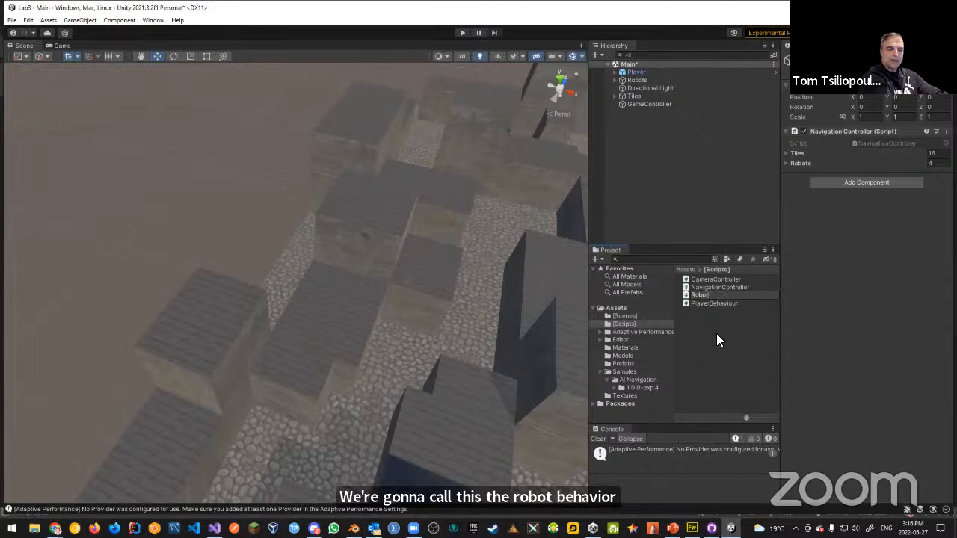
text(Behaviour)
key(Return)
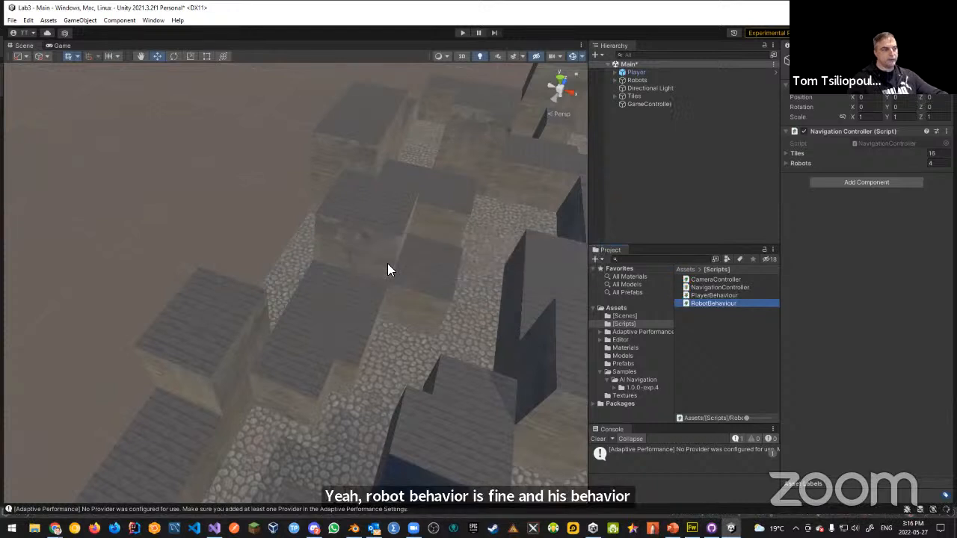
Open the Robot prefab from the Prefabs folder for editing and select its root Robot object.
click(644, 80)
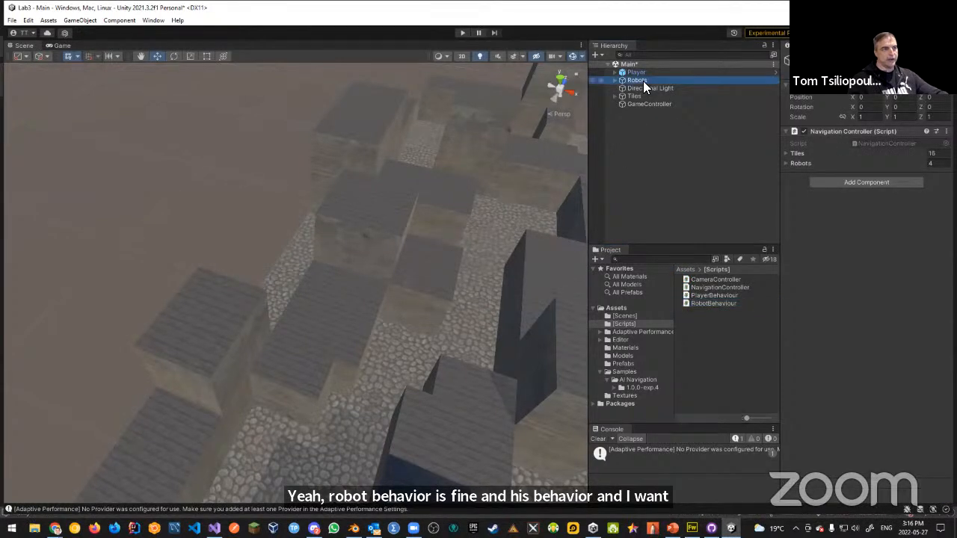
click(625, 364)
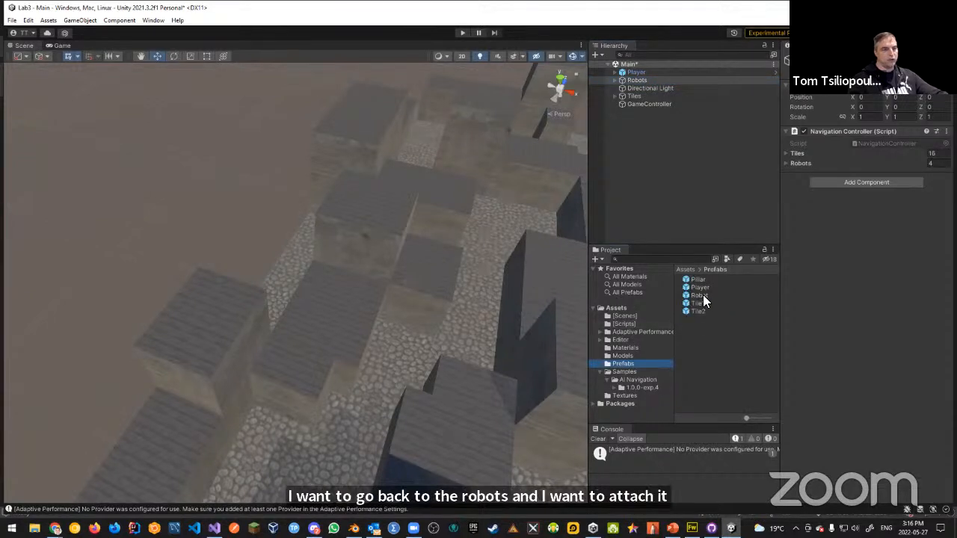
double_click(703, 297)
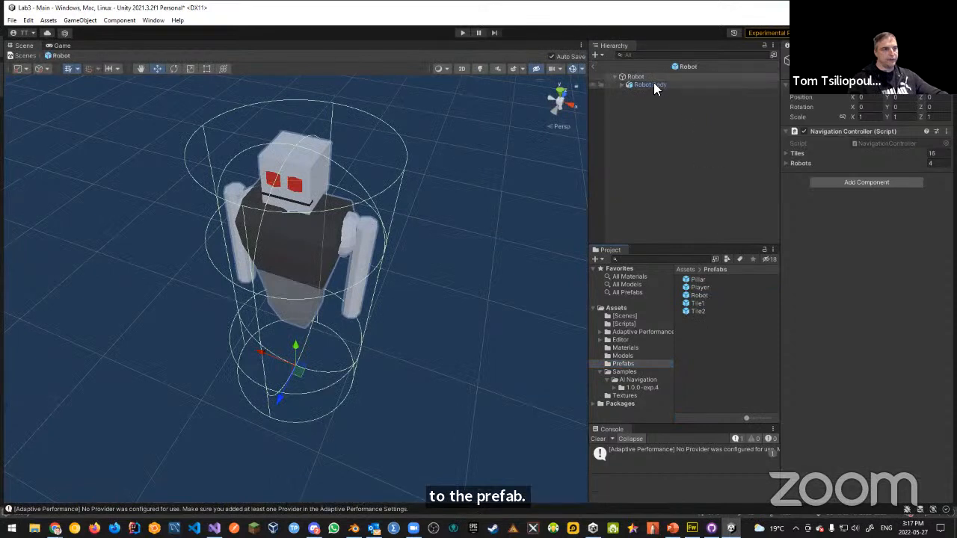
click(636, 77)
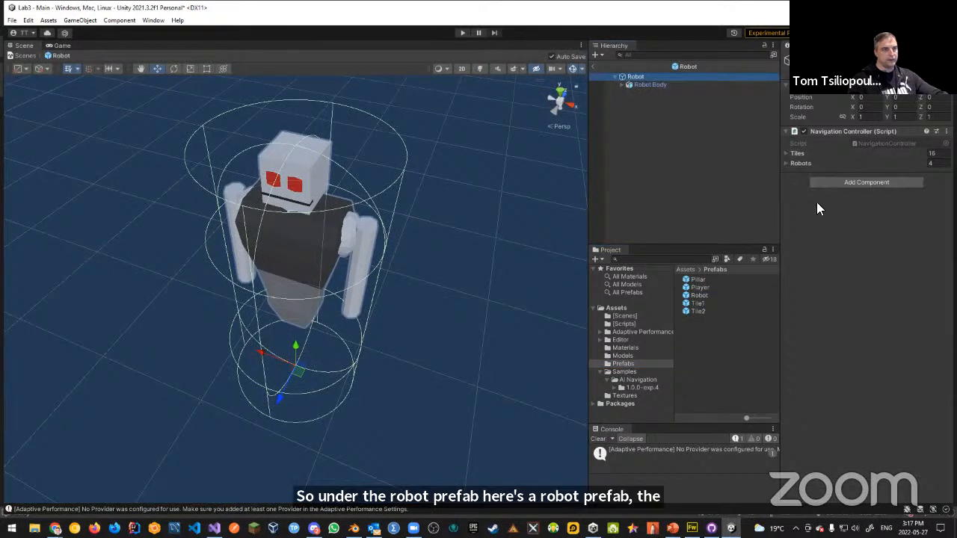
Collapse the Robot prefab's Capsule Collider and Nav Mesh Agent components and attach the RobotBehaviour script from the [Scripts] folder.
click(860, 183)
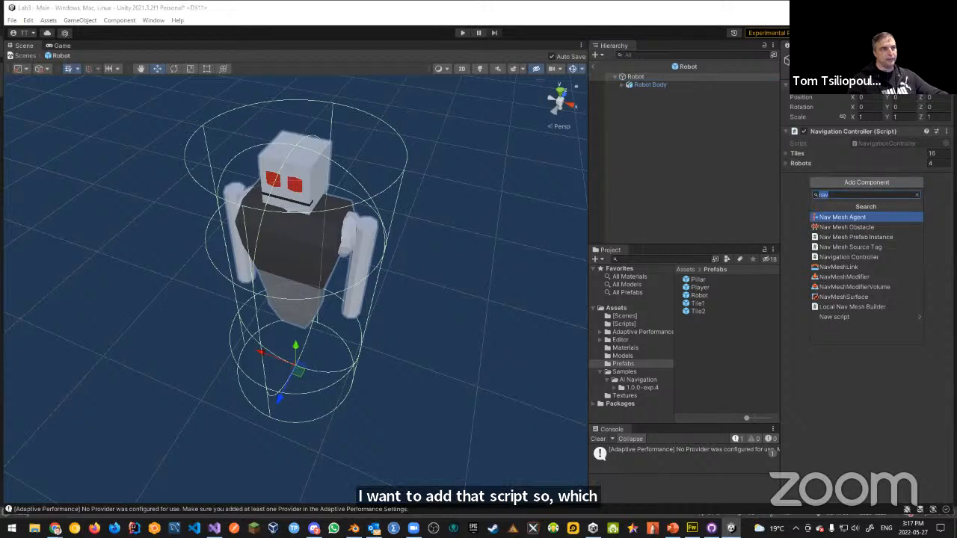
key(Return)
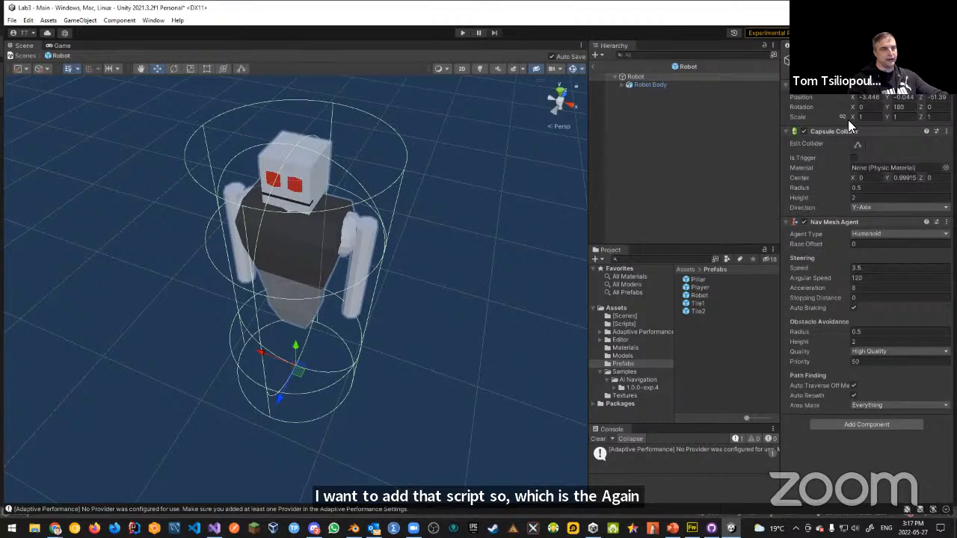
click(785, 131)
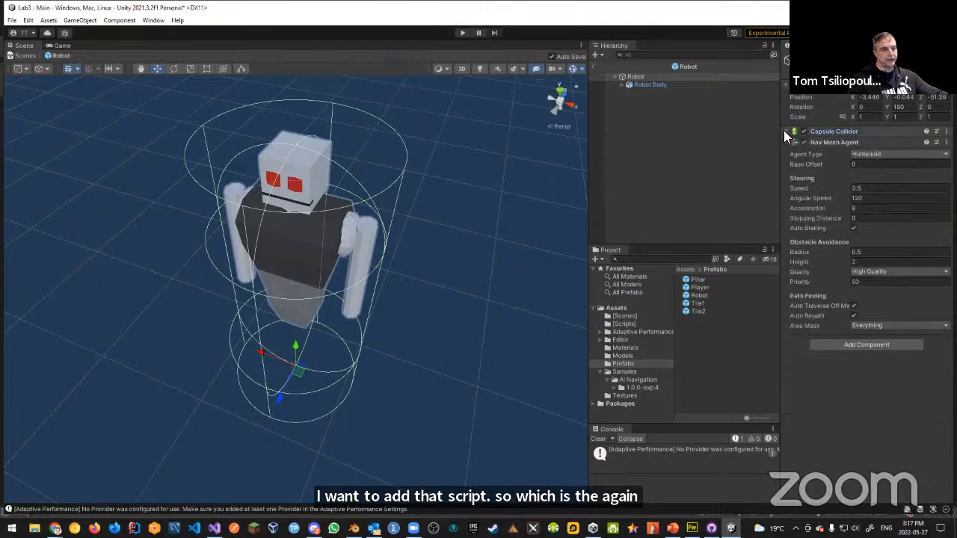
click(784, 142)
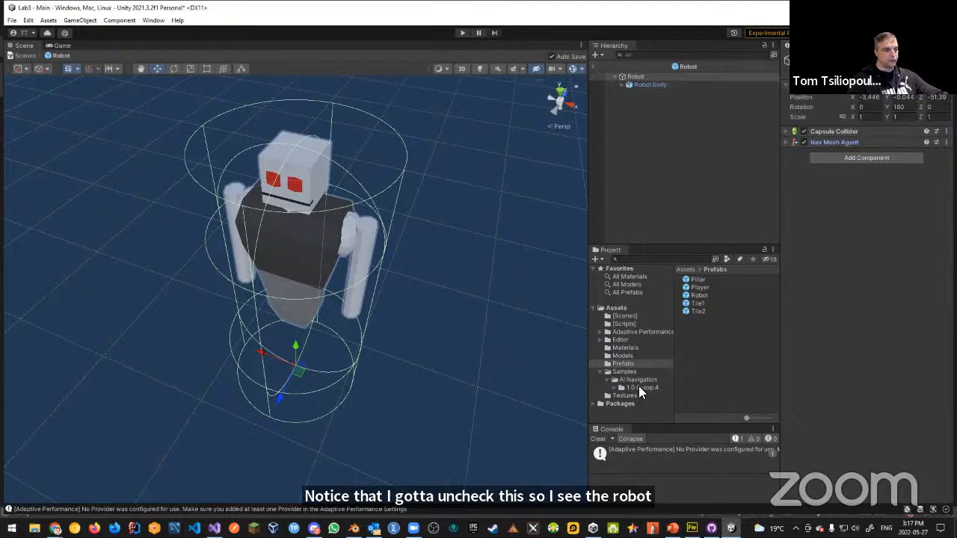
click(624, 324)
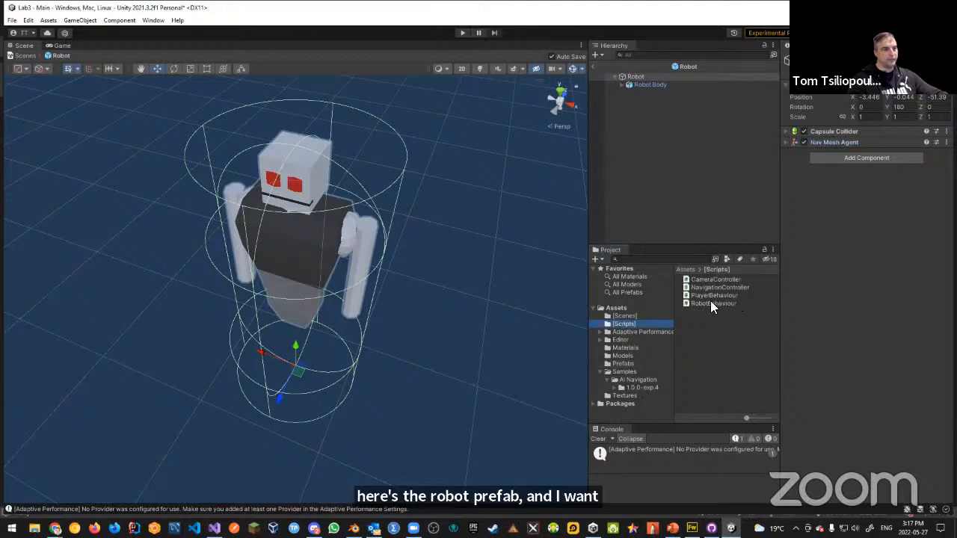
drag(705, 305, 869, 153)
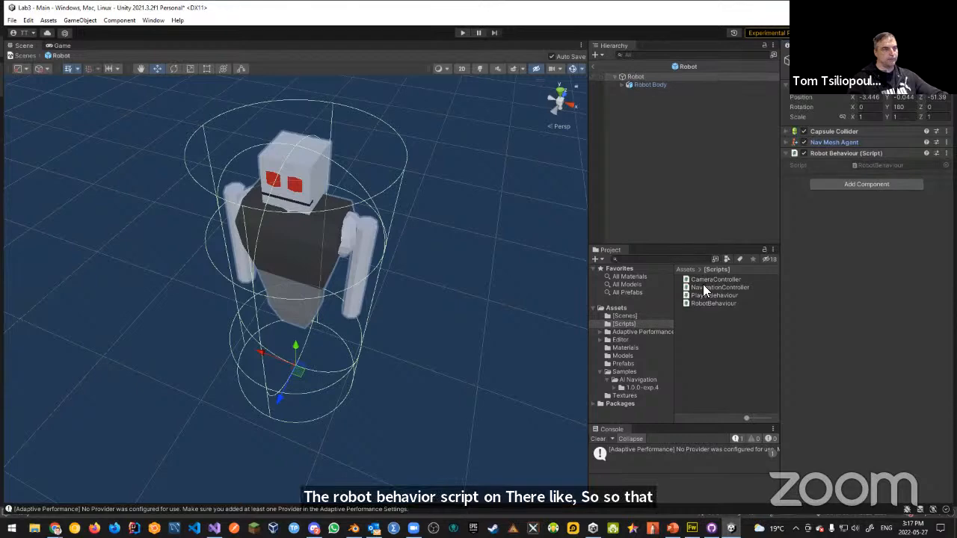
Open the RobotBehaviour script and declare a public NavMeshAgent field named agent at the top of the class, followed by a blank line.
click(872, 166)
double_click(872, 166)
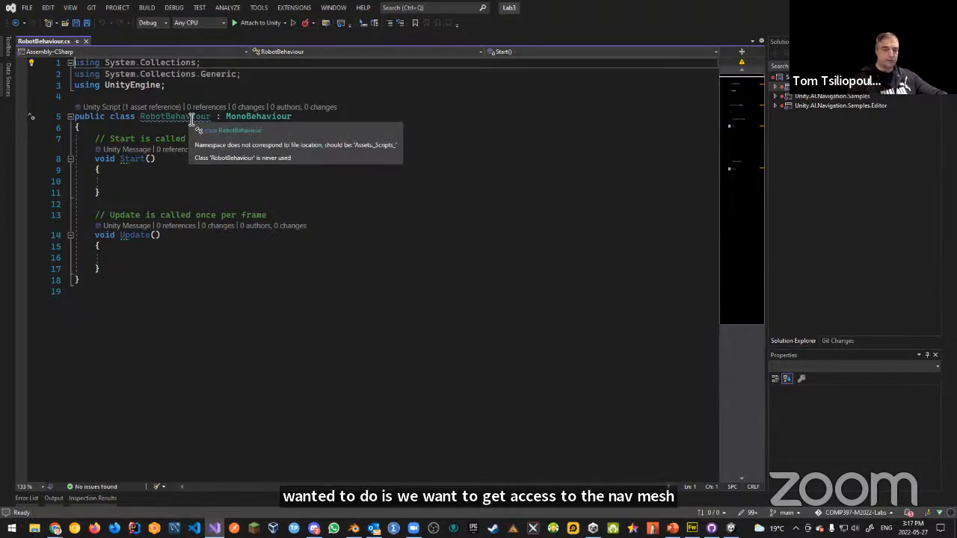
click(112, 131)
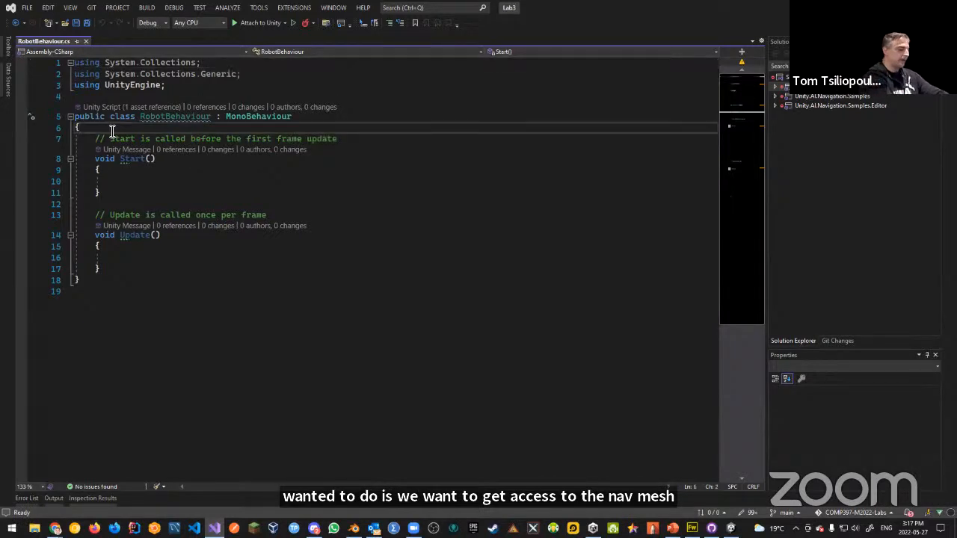
key(Return)
text(public )
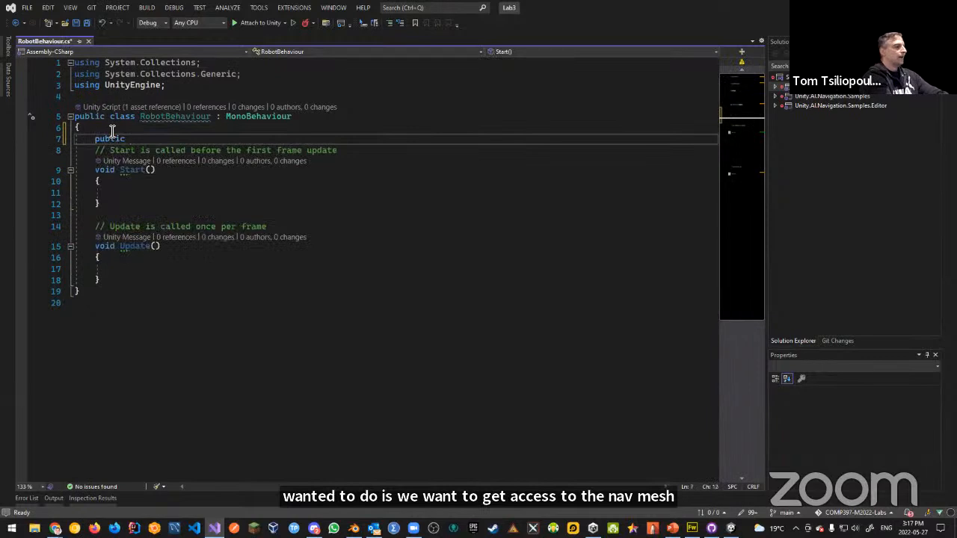
text(Navmesha)
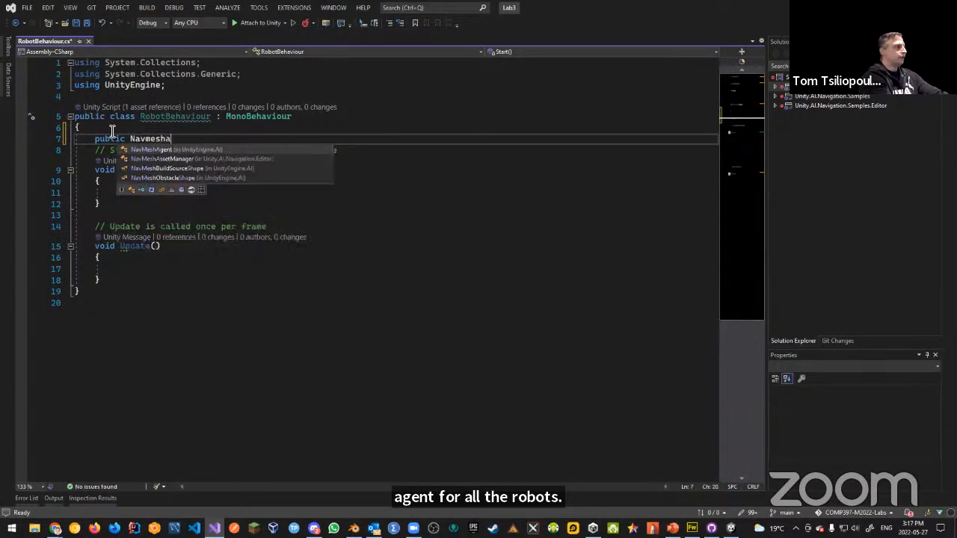
key(Tab)
text(ag)
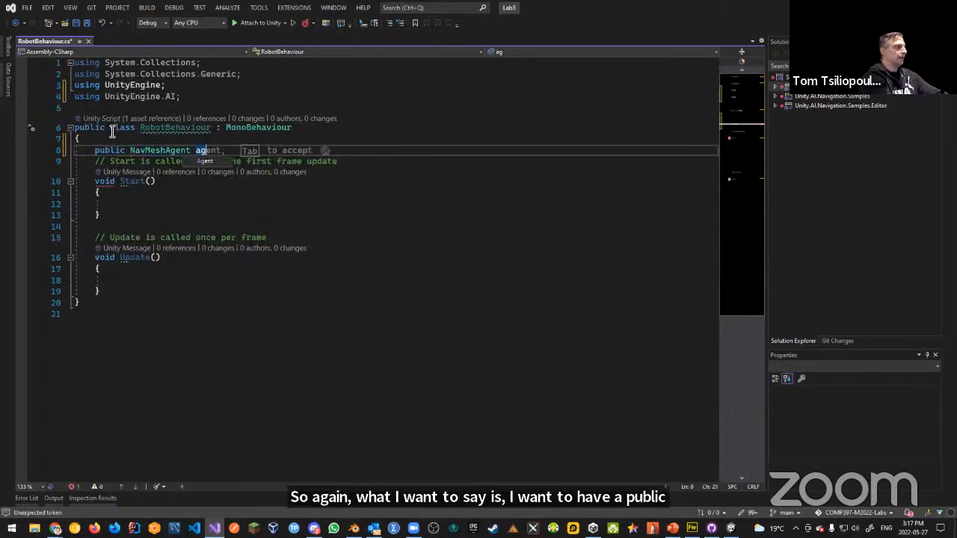
key(Tab)
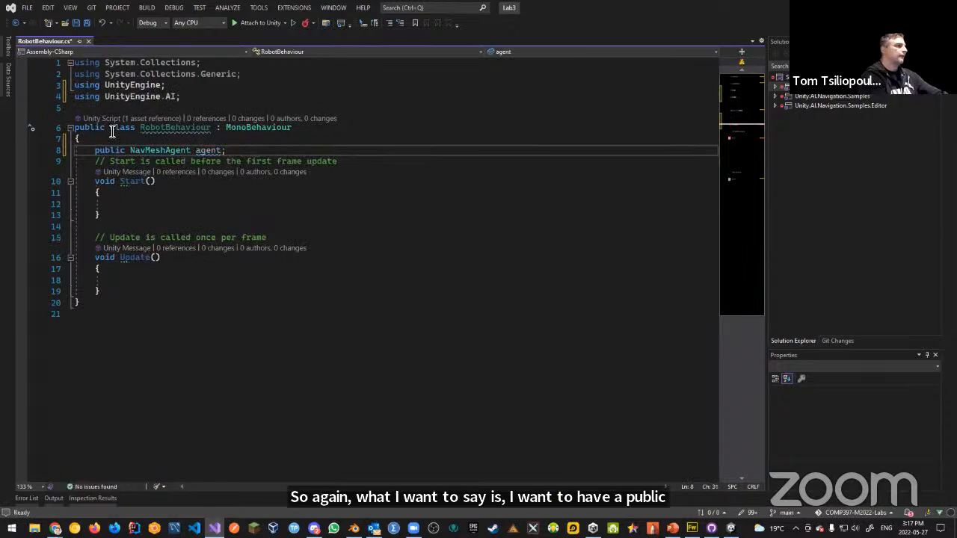
key(Return)
Begin a statement inside Start() of RobotBehaviour that assigns a value to agent.
click(128, 216)
text(age)
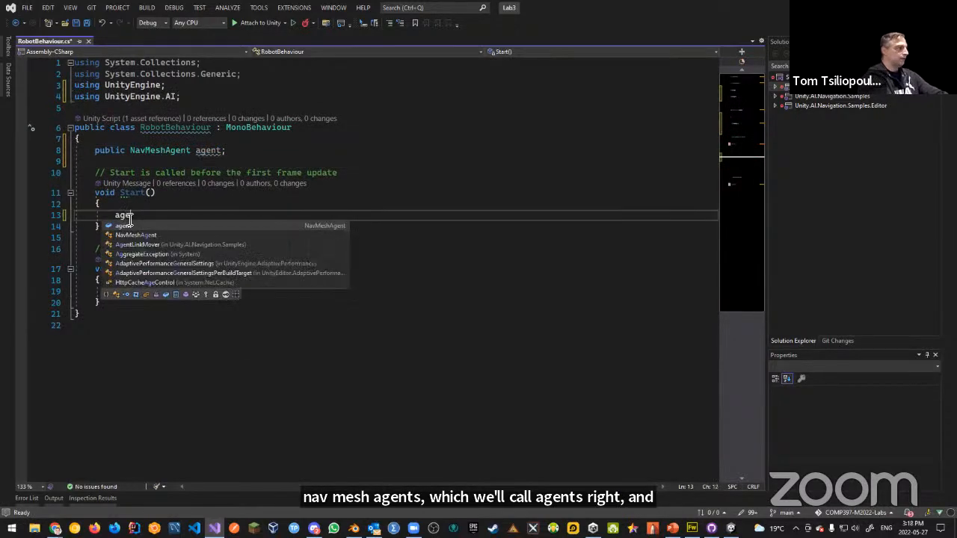
key(Tab)
text(= get)
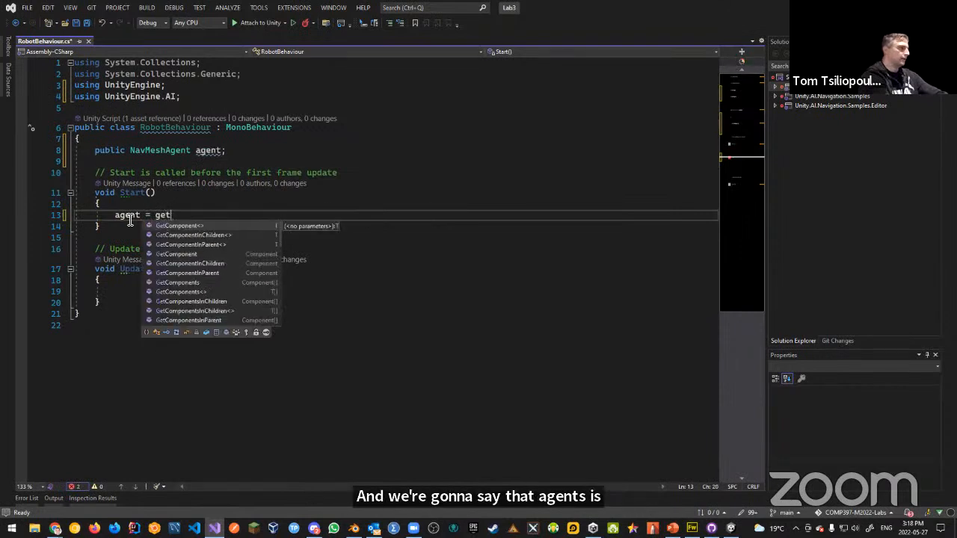
key(Down)
key(Tab)
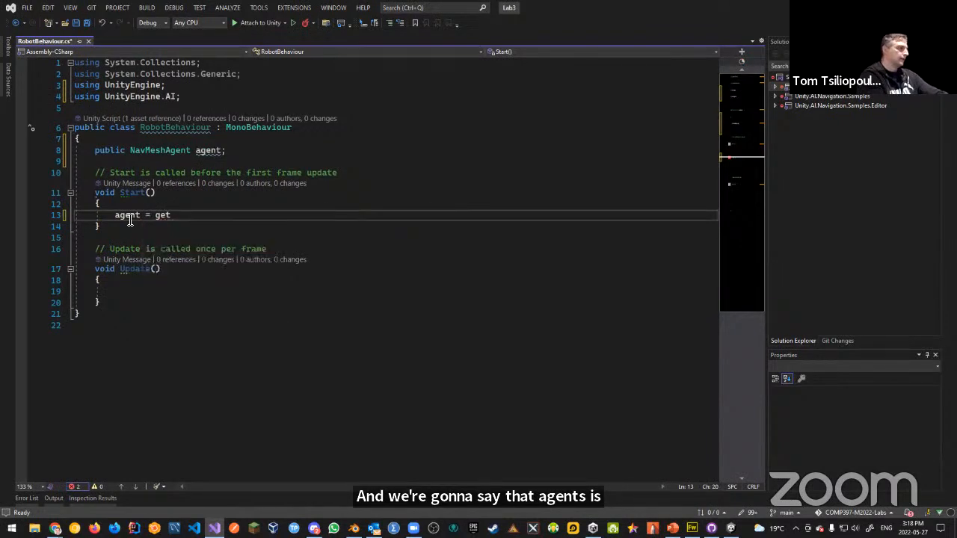
key(BackSpace)
key(BackSpace)
key(BackSpace)
key(BackSpace)
key(BackSpace)
key(BackSpace)
key(BackSpace)
key(BackSpace)
key(BackSpace)
key(BackSpace)
key(BackSpace)
key(BackSpace)
key(BackSpace)
key(BackSpace)
key(BackSpace)
key(BackSpace)
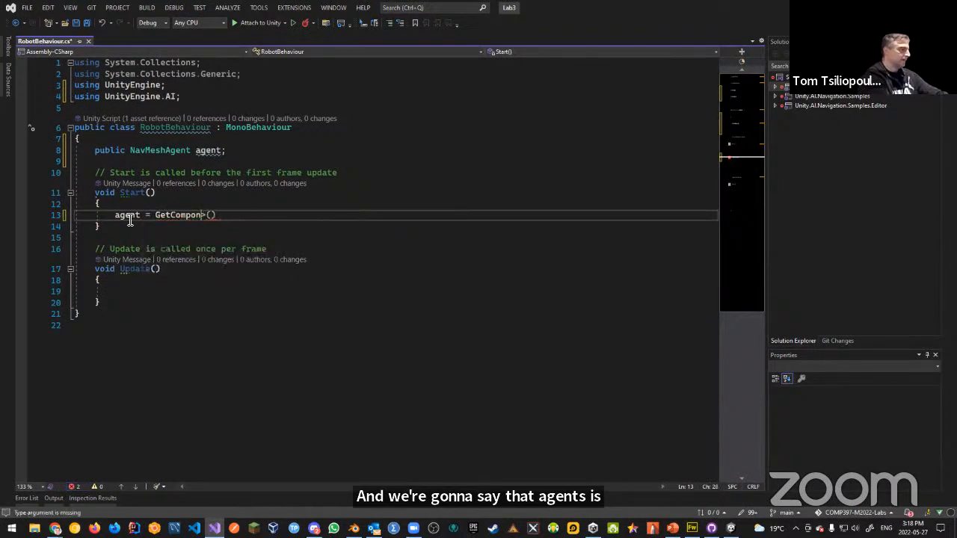
key(BackSpace)
key(BackSpace)
key(BackSpace)
key(BackSpace)
key(BackSpace)
key(BackSpace)
key(BackSpace)
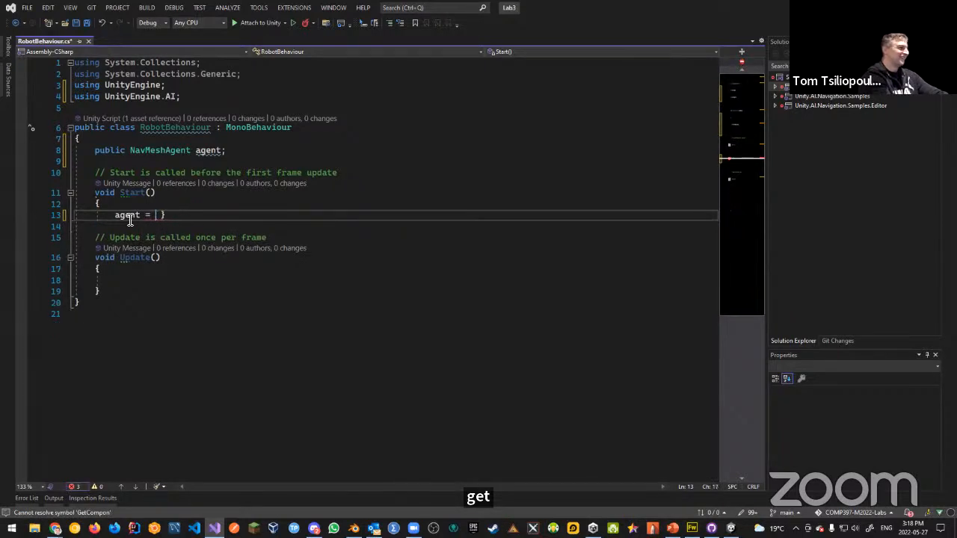
key(Delete)
key(Delete)
key(Return)
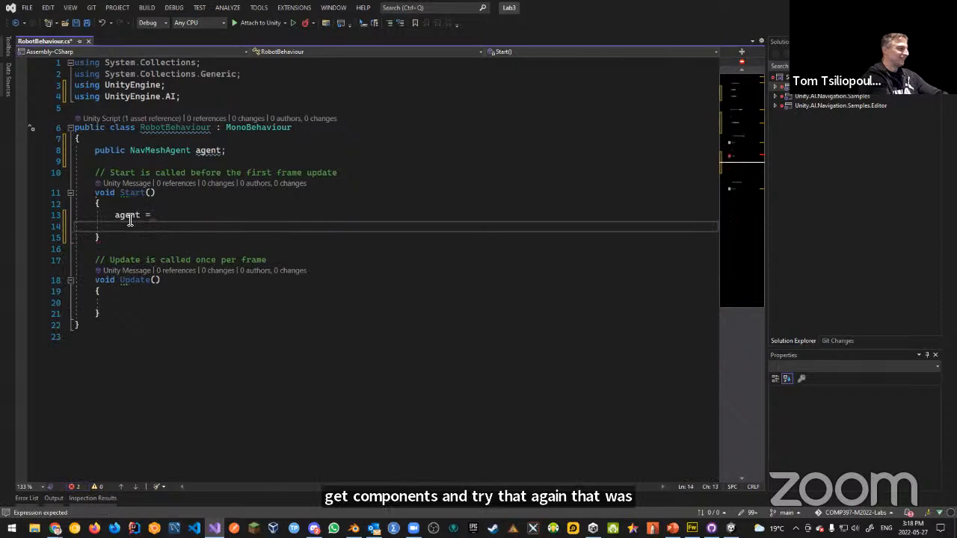
Complete the agent assignment inside Start() with GetComponent<NavMeshAgent>();.
key(Up)
key(End)
text(Get)
key(Down)
key(Tab)
text(N)
key(Tab)
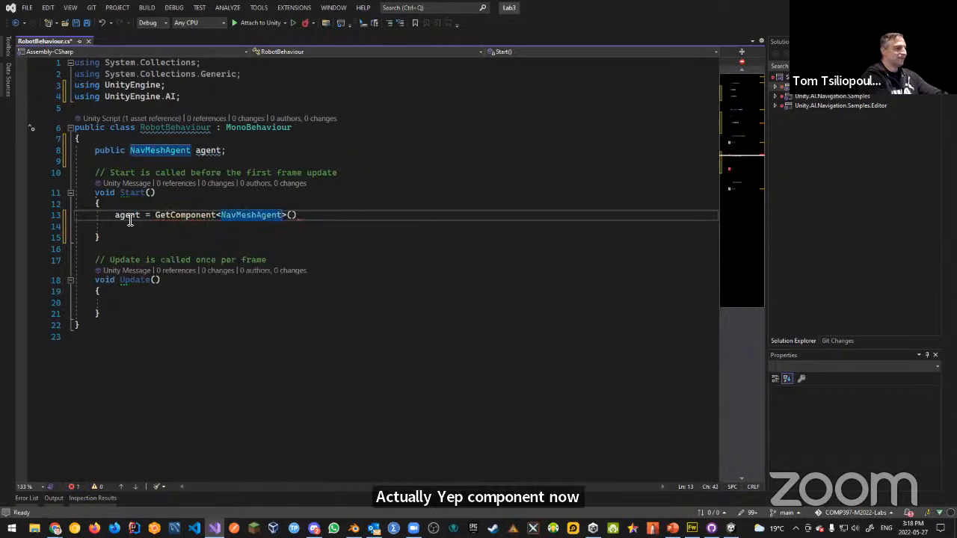
text(;)
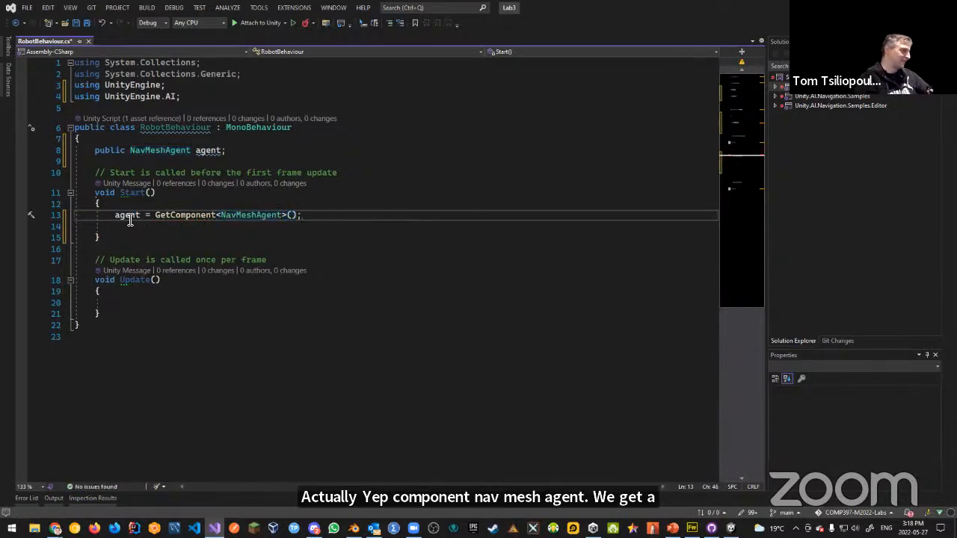
Declare a public GameObject field named player directly below the agent field.
click(242, 153)
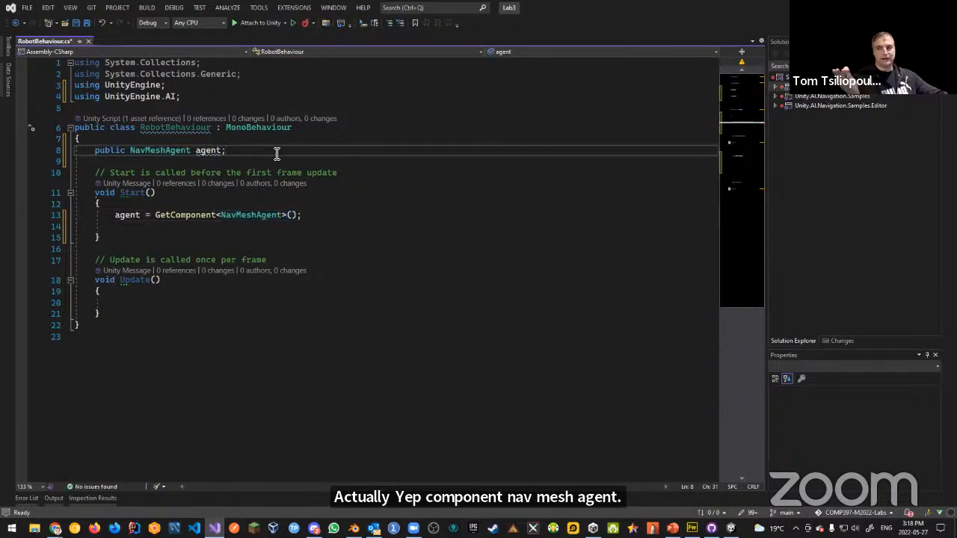
key(Return)
text(public )
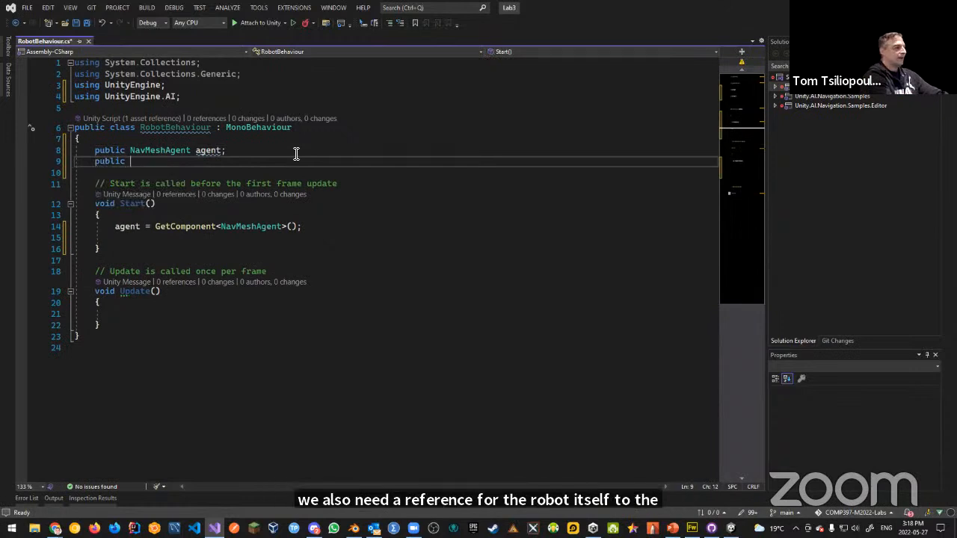
text(GameObject )
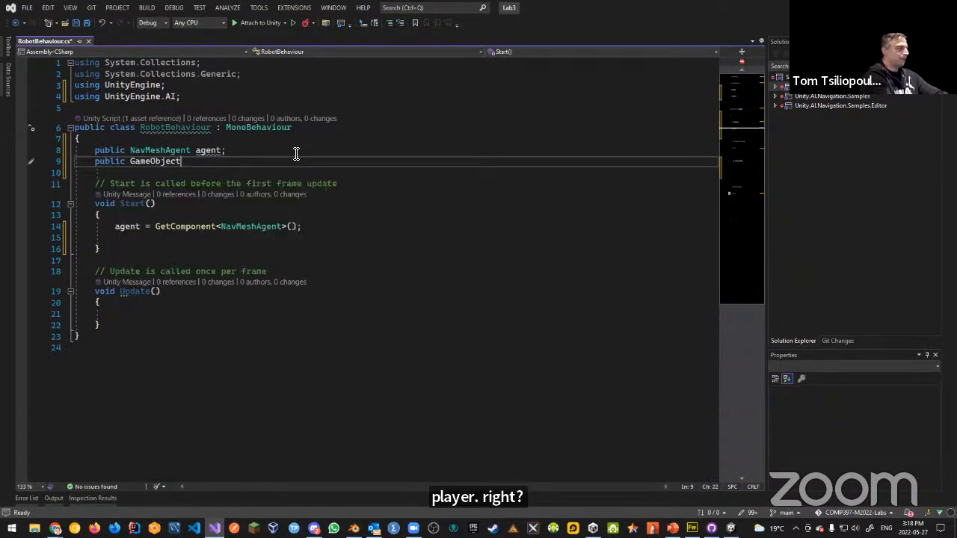
text(player;)
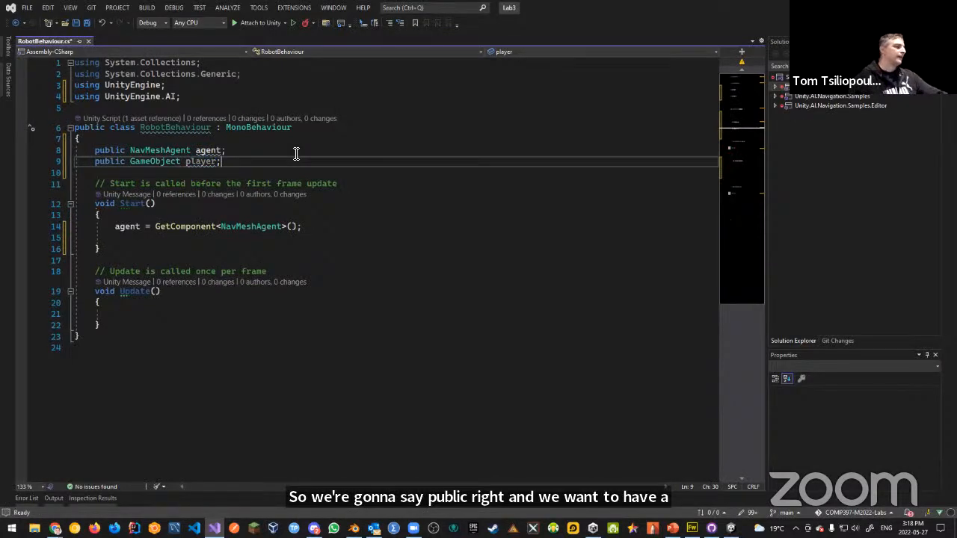
Change the player field's type to Transform and save the RobotBehaviour script.
double_click(155, 160)
text(Tran)
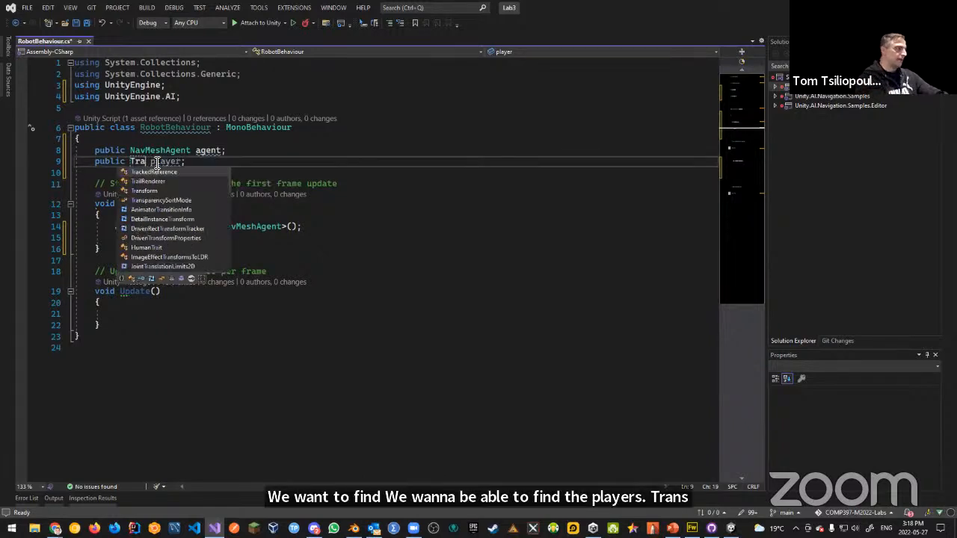
text(sform)
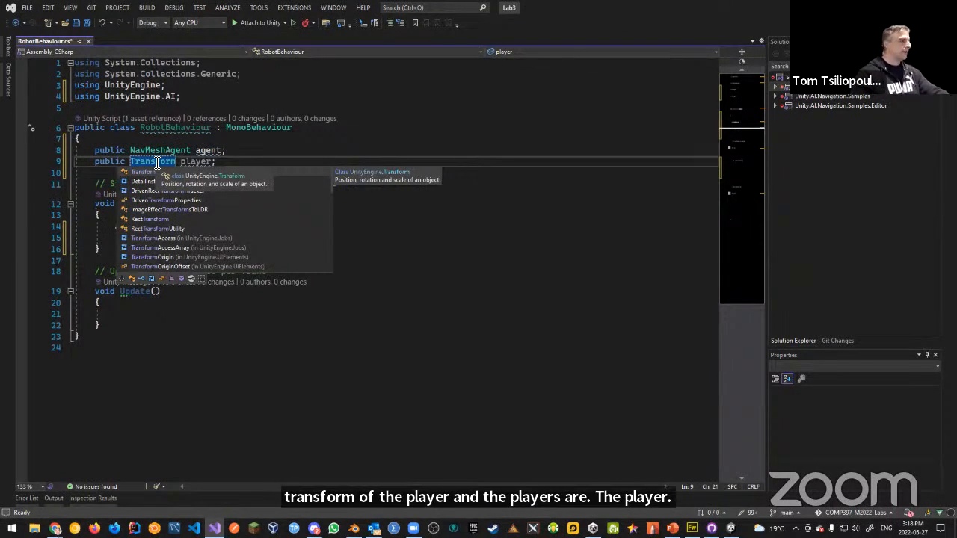
click(249, 152)
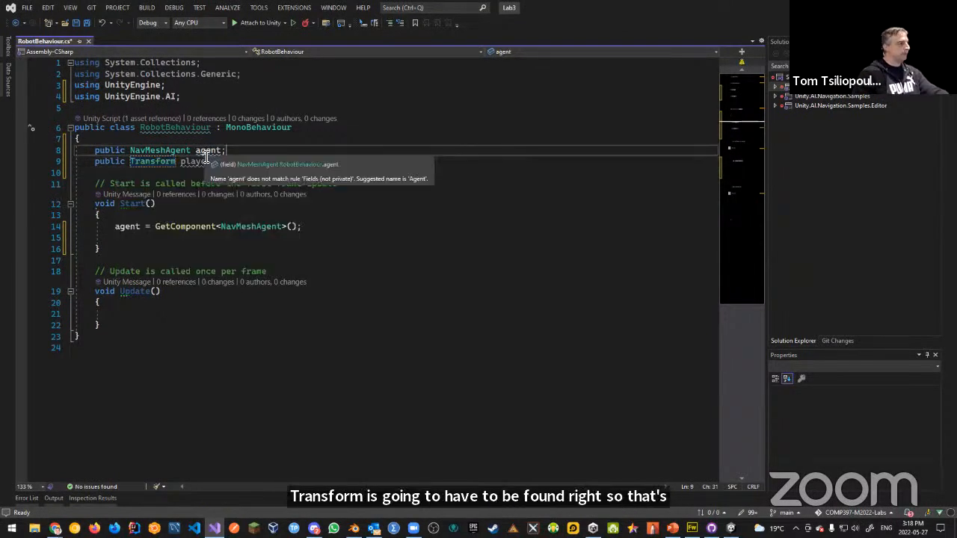
key(ctrl+s)
Add the statement agent.SetDestination(player.position); to the body of Update().
click(138, 312)
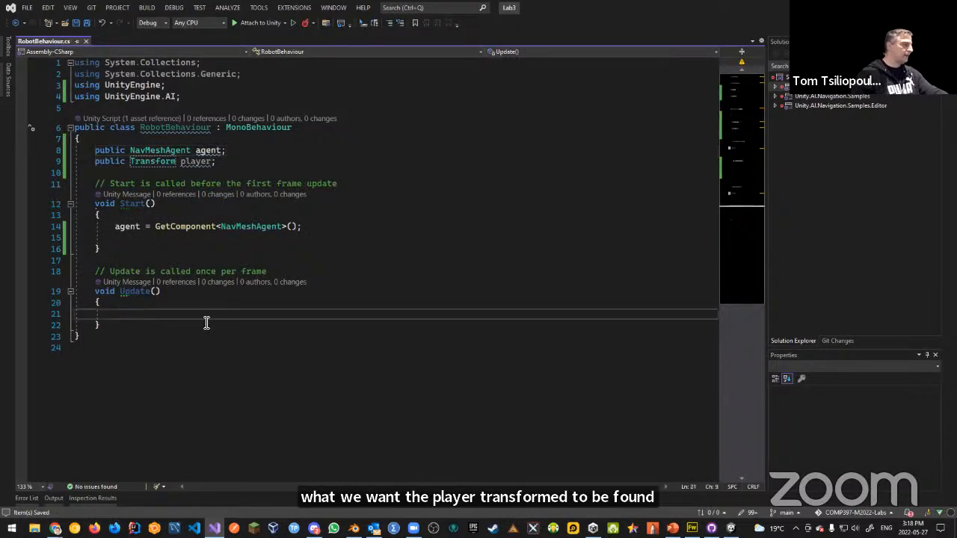
text(agent)
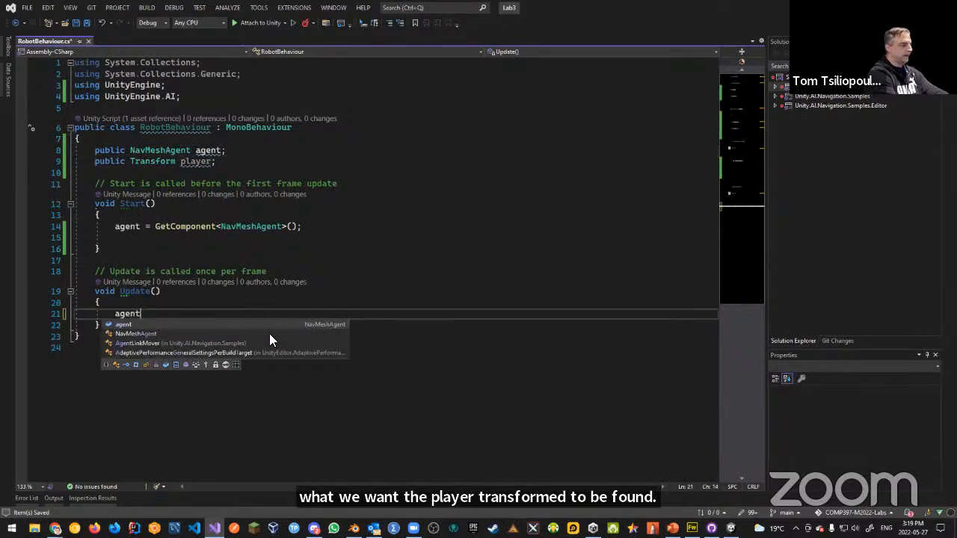
text(.SetDestination()
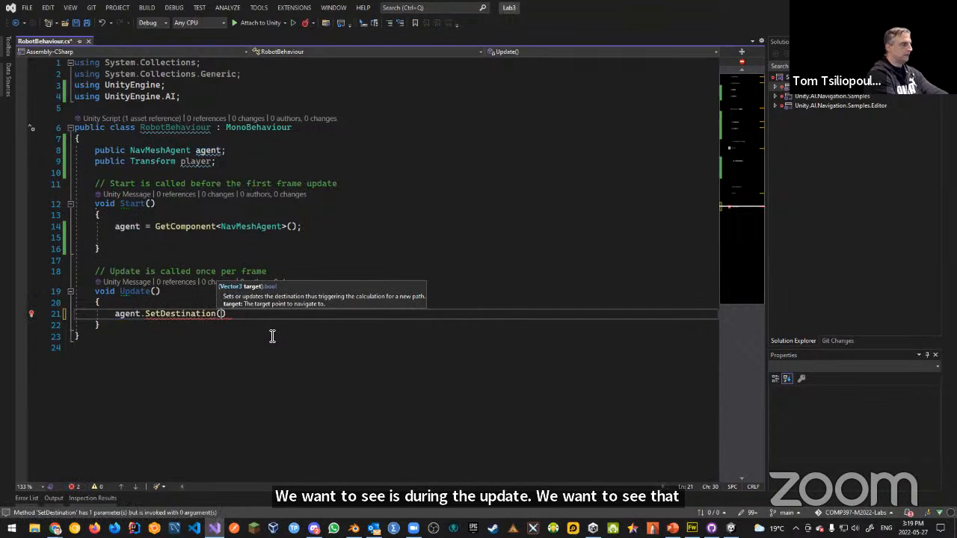
text(player.position)
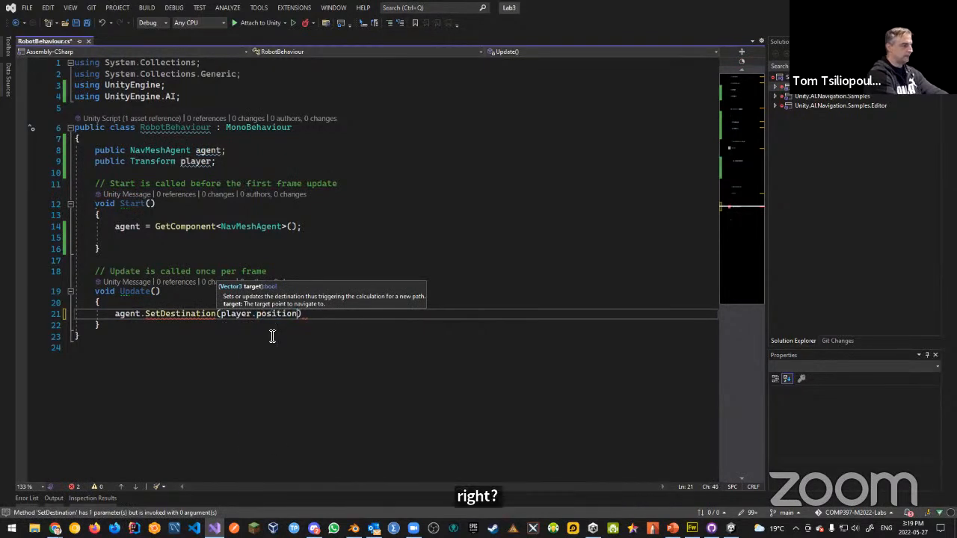
text();)
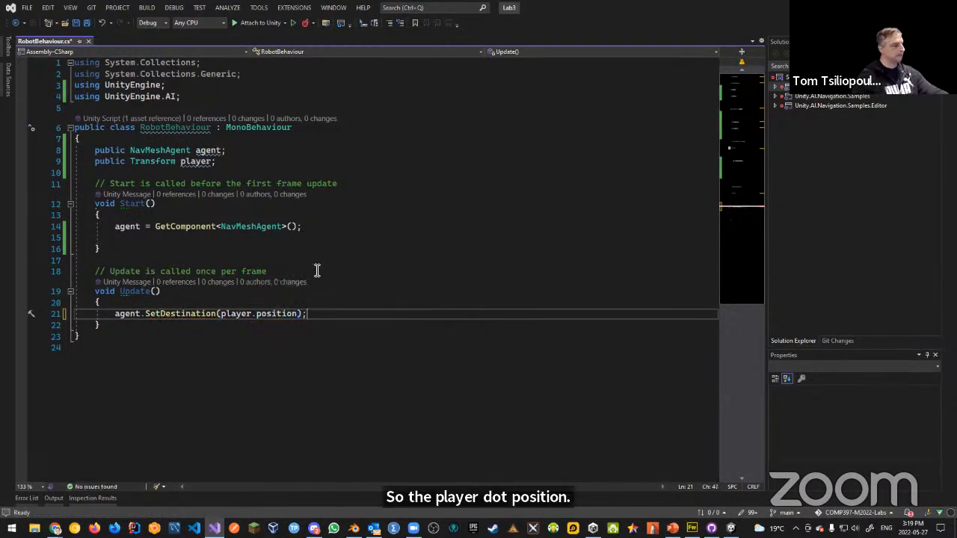
Begin assigning player from GameObject.FindObjectOfType<>() on the empty line below the agent assignment in Start().
click(360, 244)
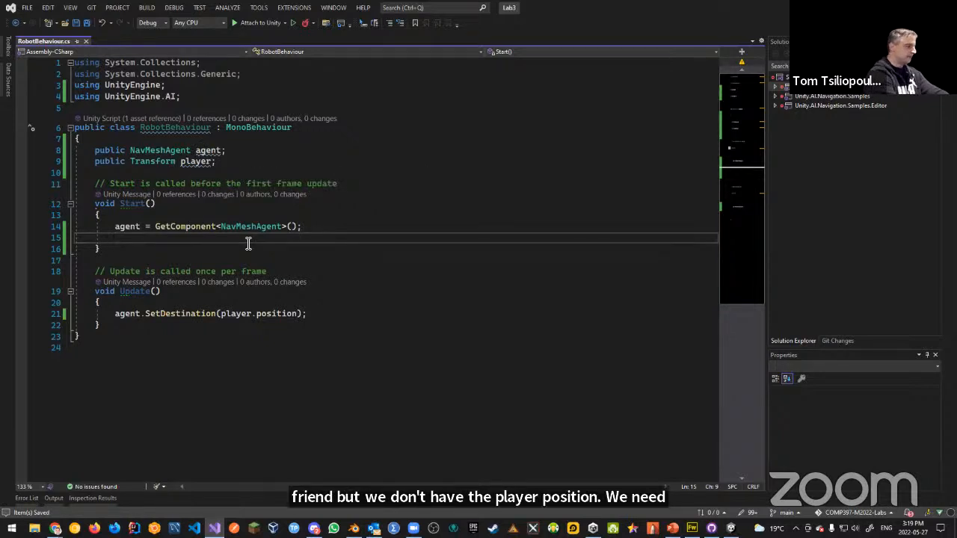
text(player = )
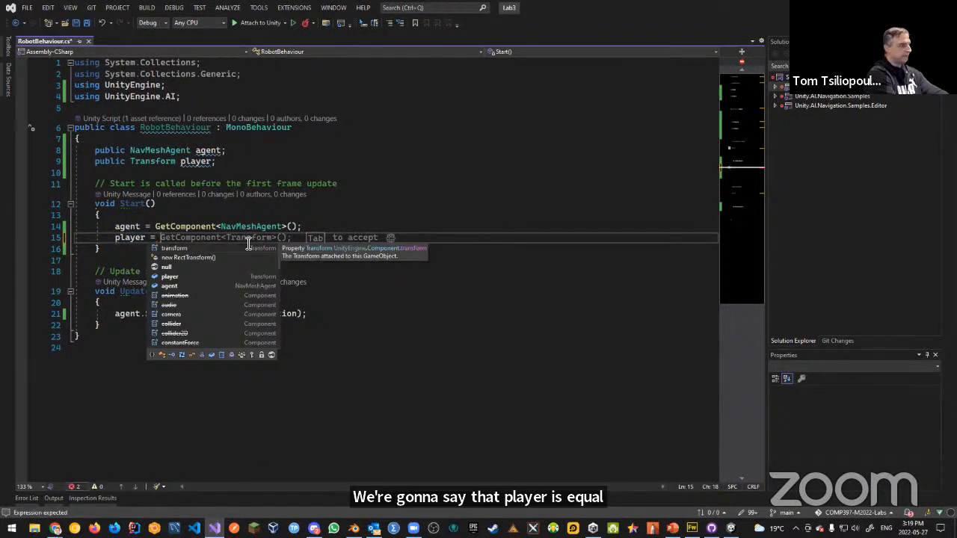
text(GameObject.find)
key(Down)
key(Return)
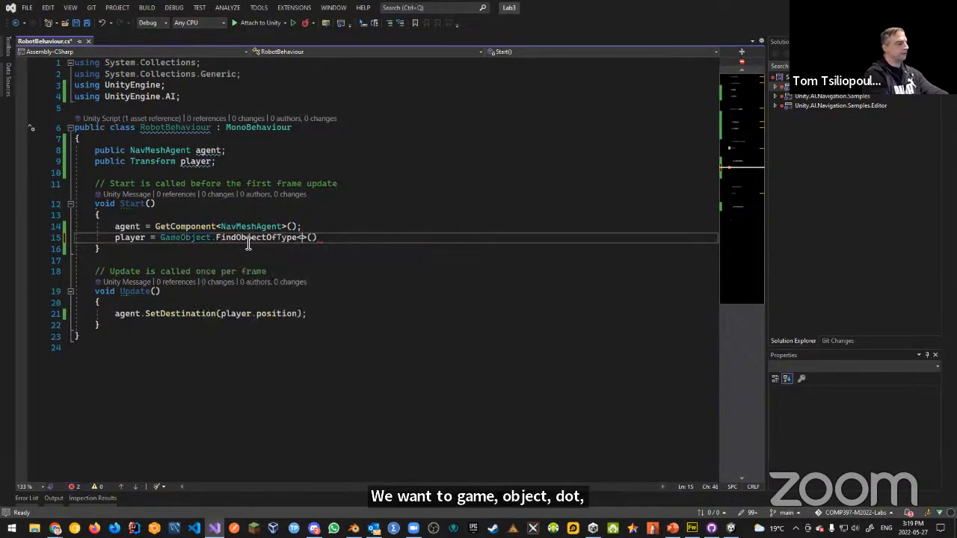
Set the FindObjectOfType type argument to PlayerBehaviour and end the player assignment with .transform;.
text(plq)
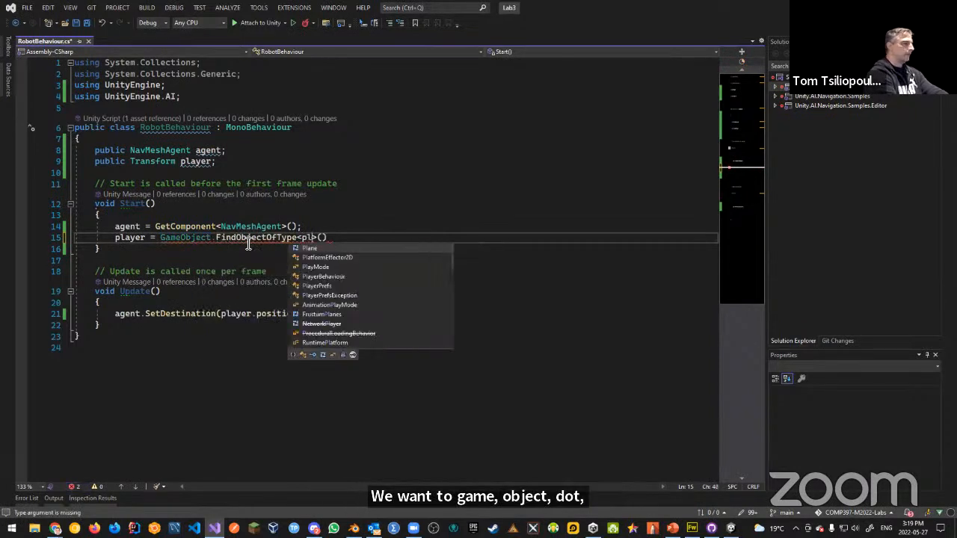
key(BackSpace)
key(BackSpace)
key(BackSpace)
text(PlayerPrefs)
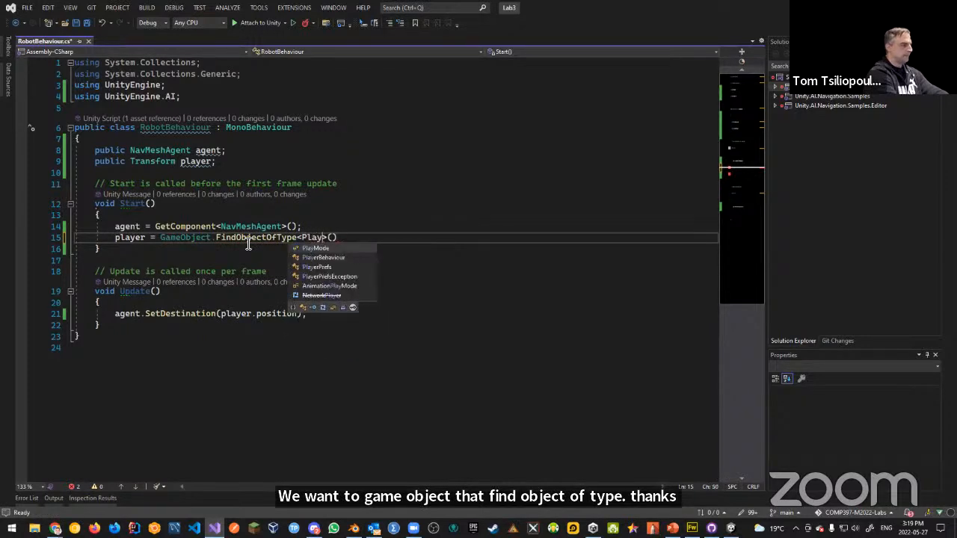
key(Down)
key(Return)
key(BackSpace)
key(BackSpace)
key(BackSpace)
key(BackSpace)
key(BackSpace)
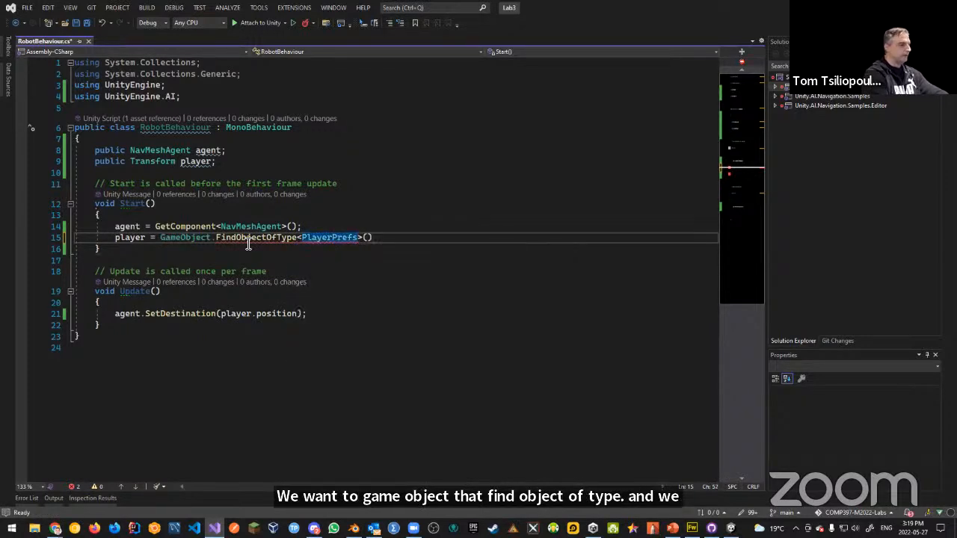
text(B)
key(Return)
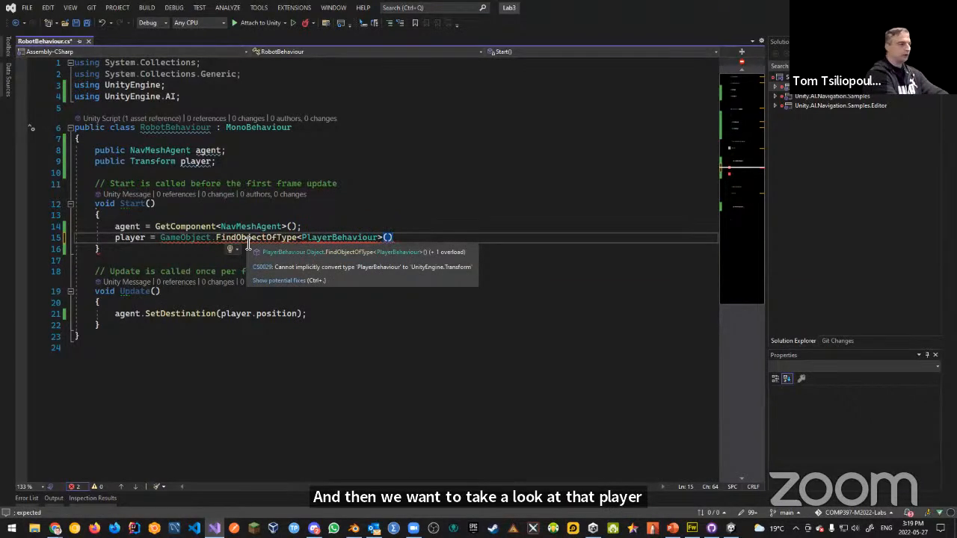
text(.)
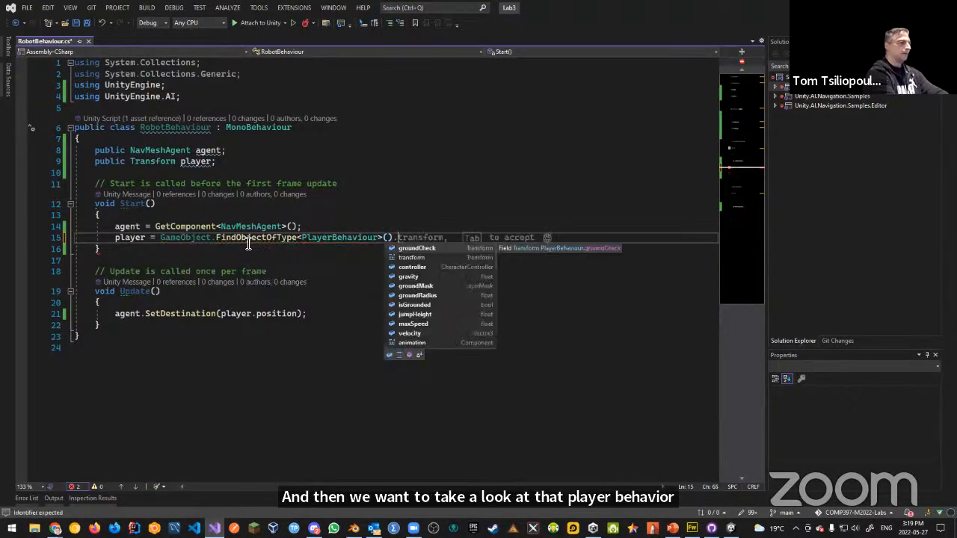
text(transform;)
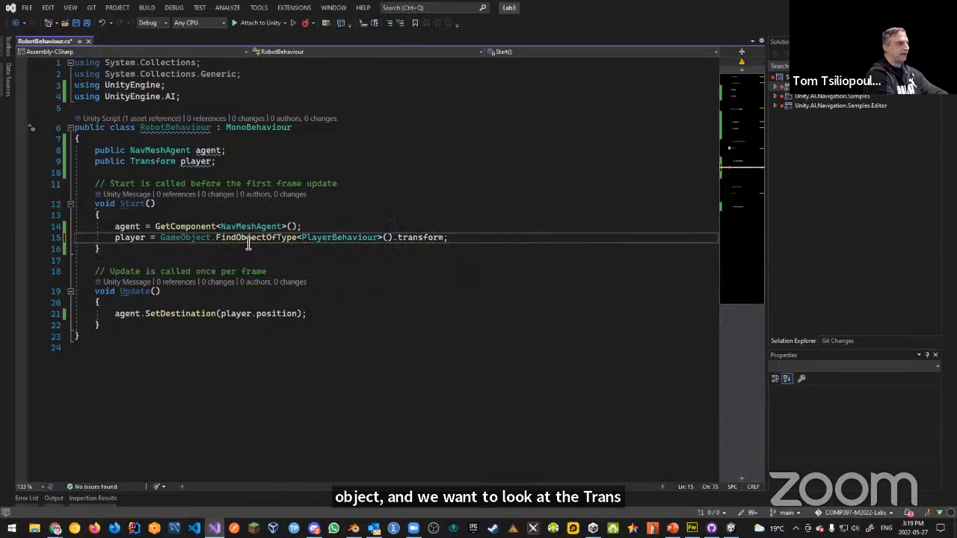
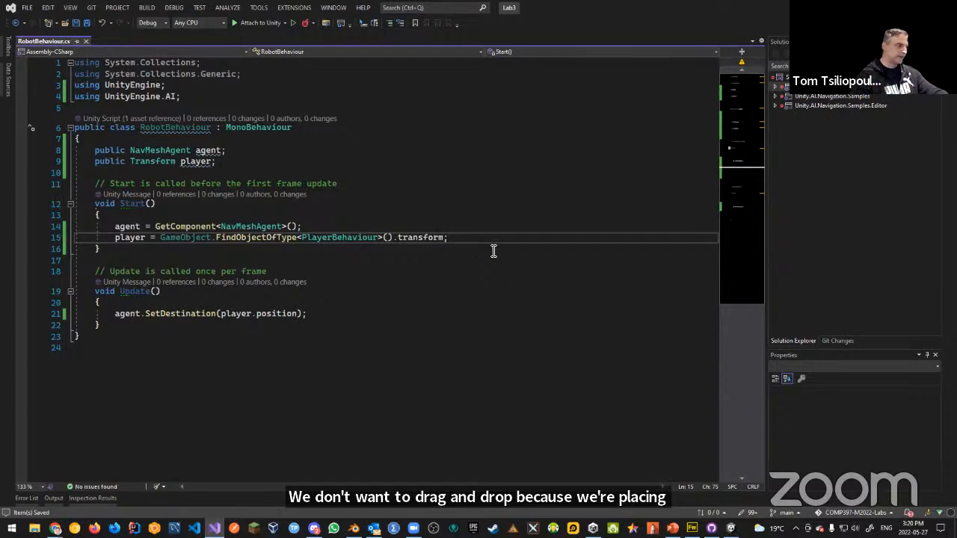
Switch from the RobotBehaviour script to the Unity editor and leave the Robot prefab for the Main scene.
click(425, 215)
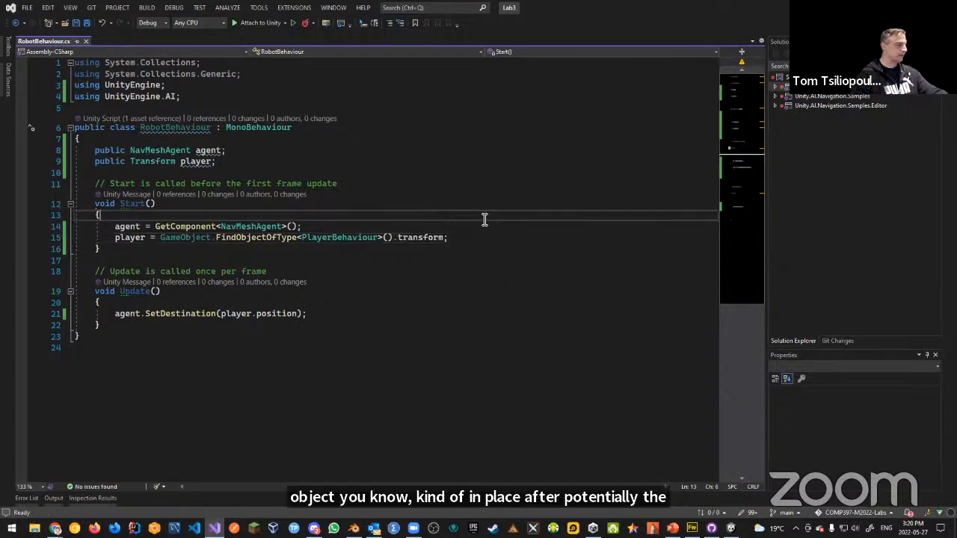
key(alt+Tab)
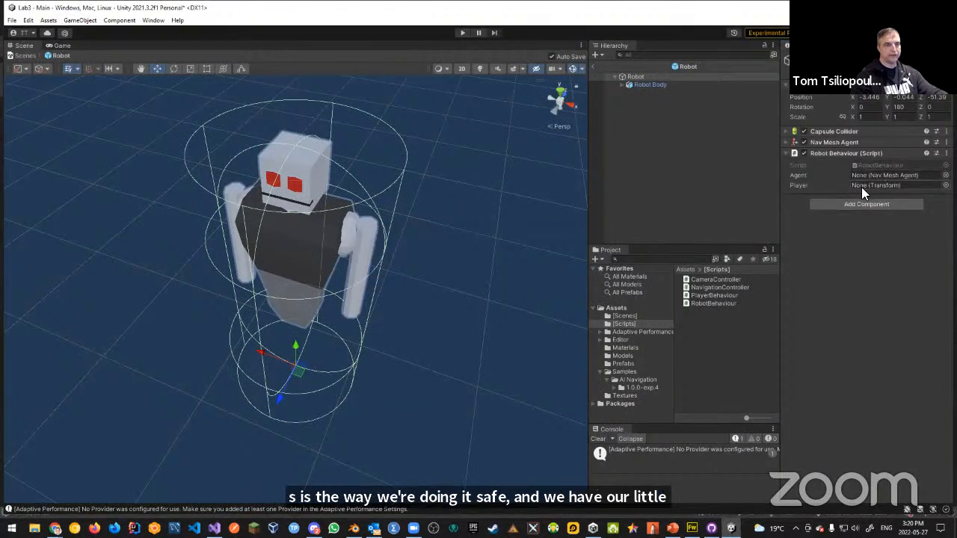
click(593, 65)
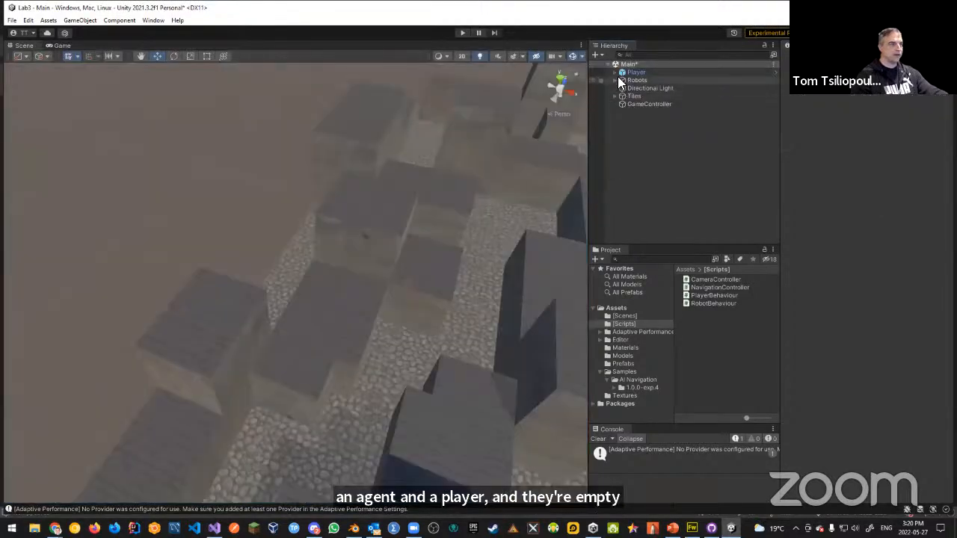
Check the Agent and Player fields of the Robot Behaviour script on each of the four robots under Robots.
click(615, 80)
click(650, 88)
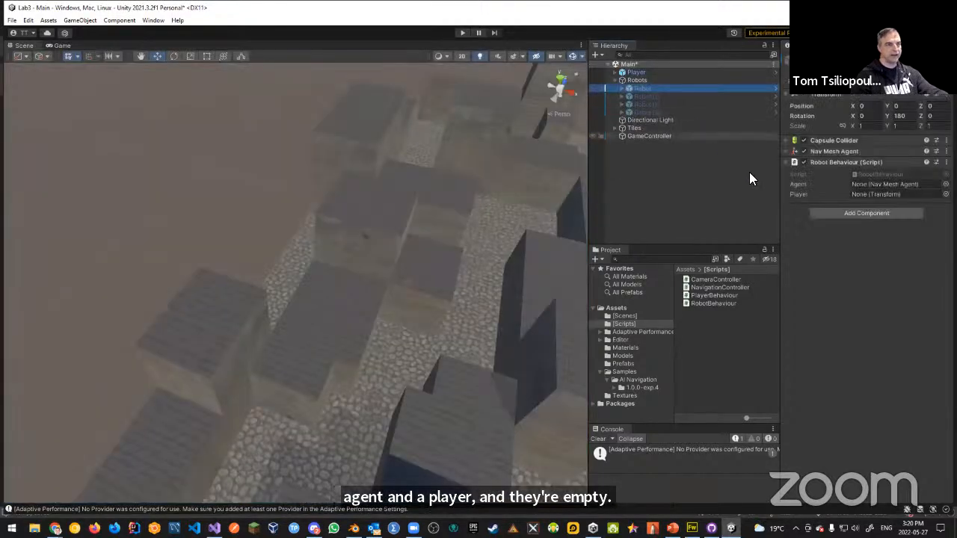
click(646, 95)
click(650, 104)
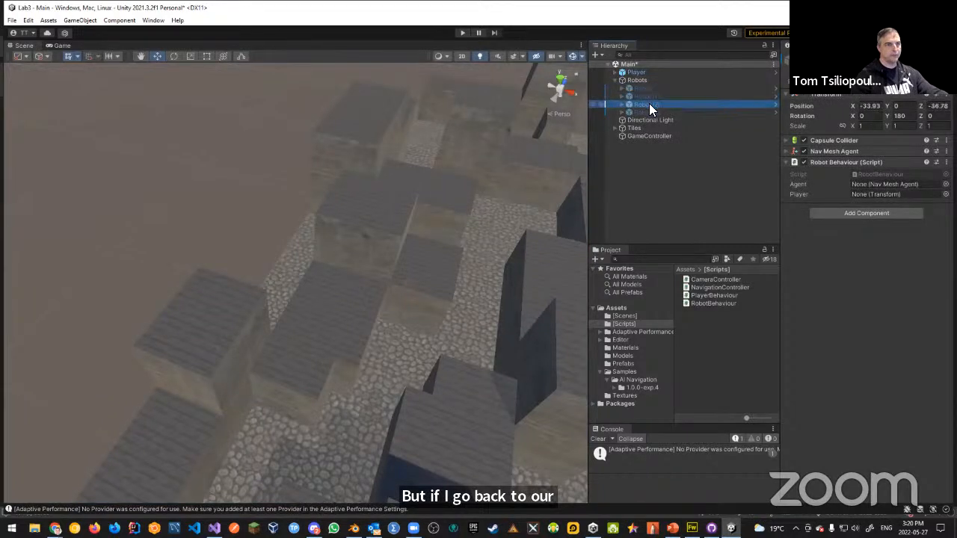
click(650, 111)
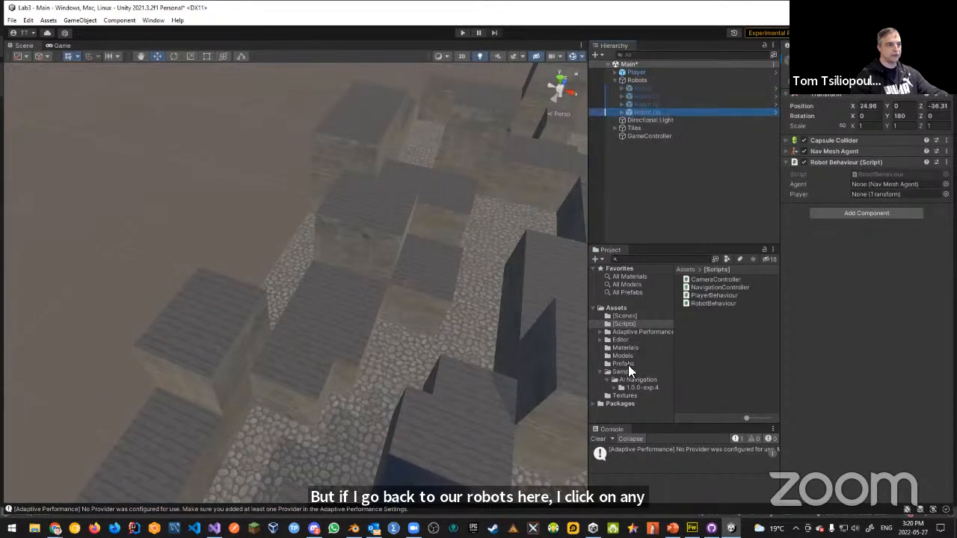
click(612, 80)
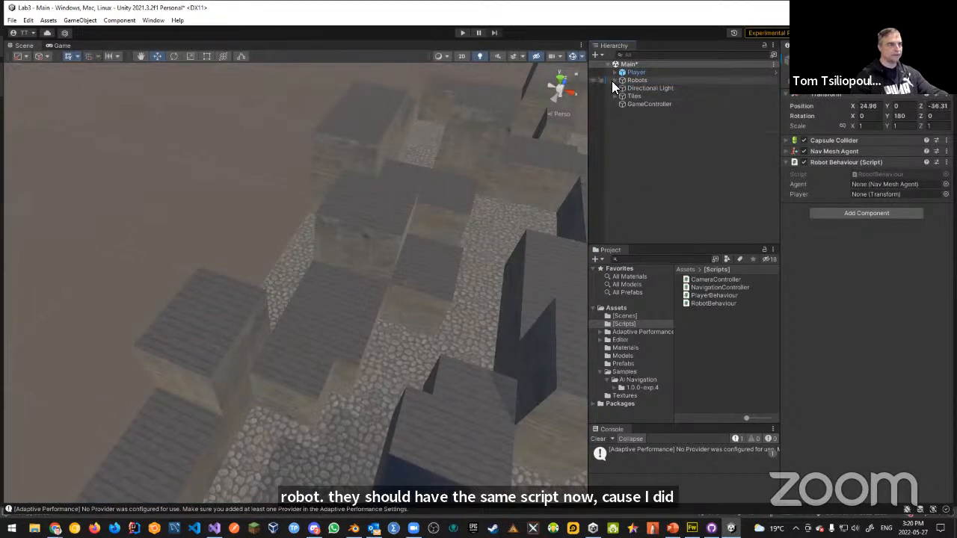
Play the game and move the player through the maze, jumping onto the blocks, to test whether the robots follow.
click(462, 34)
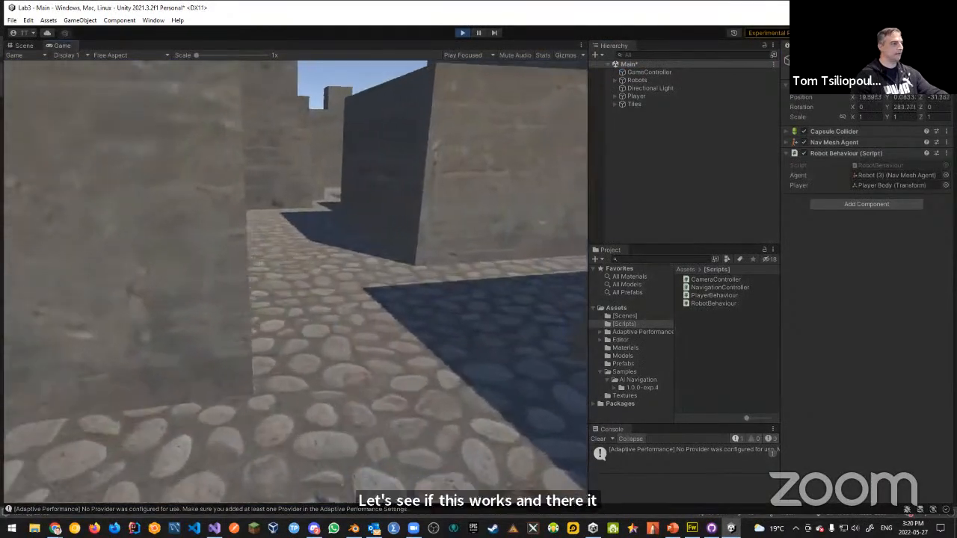
key(w)
key(w)
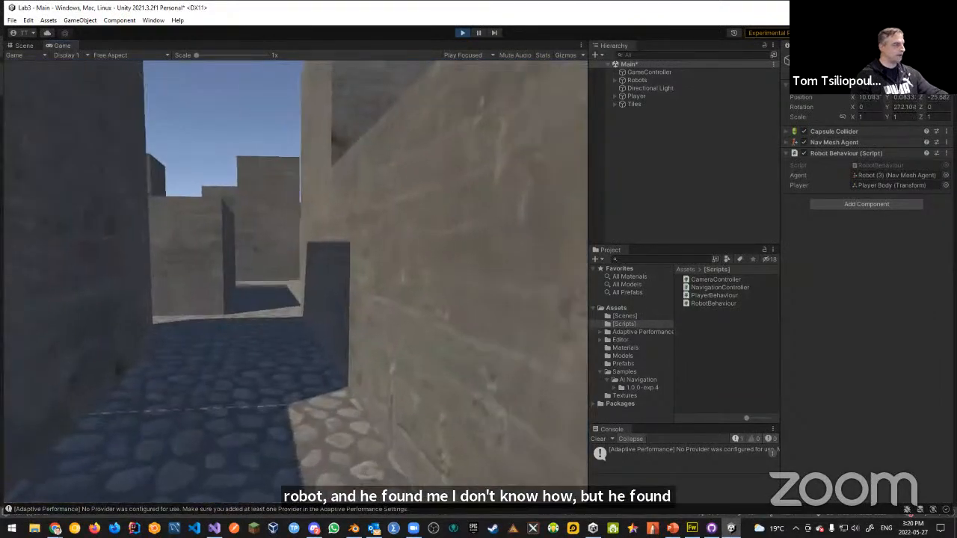
key(w)
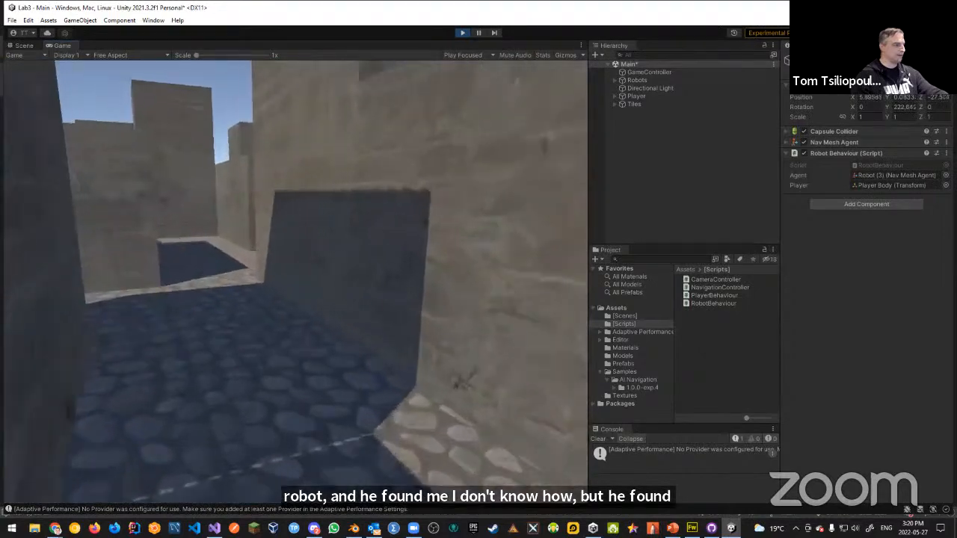
key(w)
key(space)
key(w)
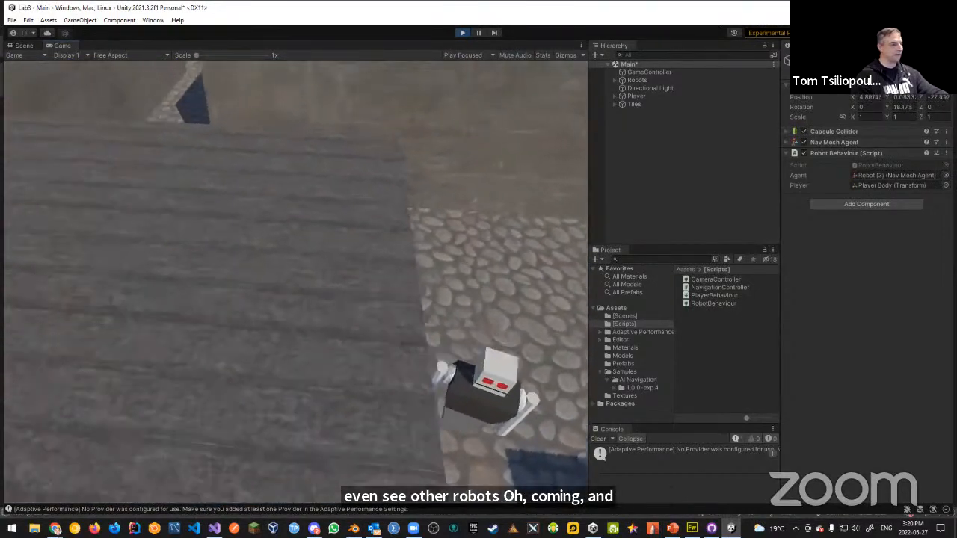
key(w)
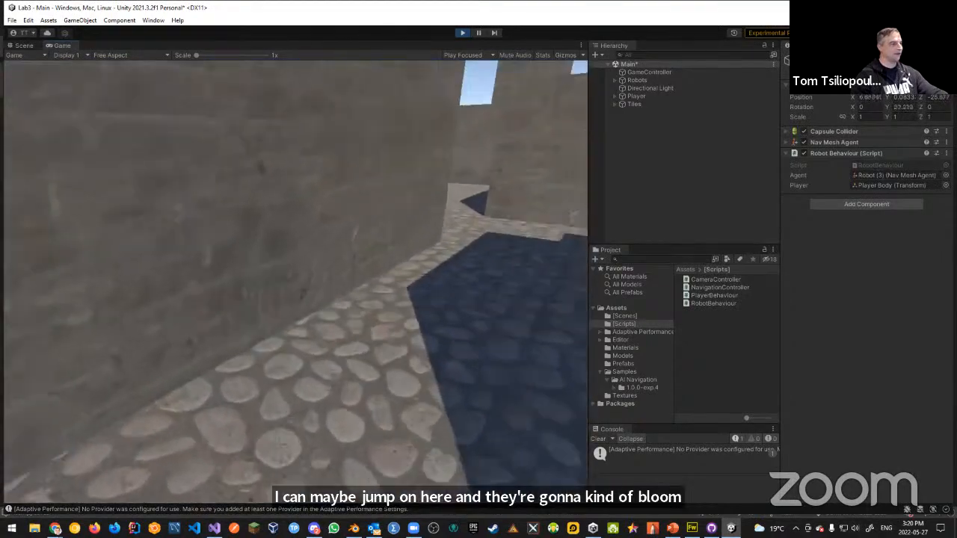
key(w)
key(space)
key(w)
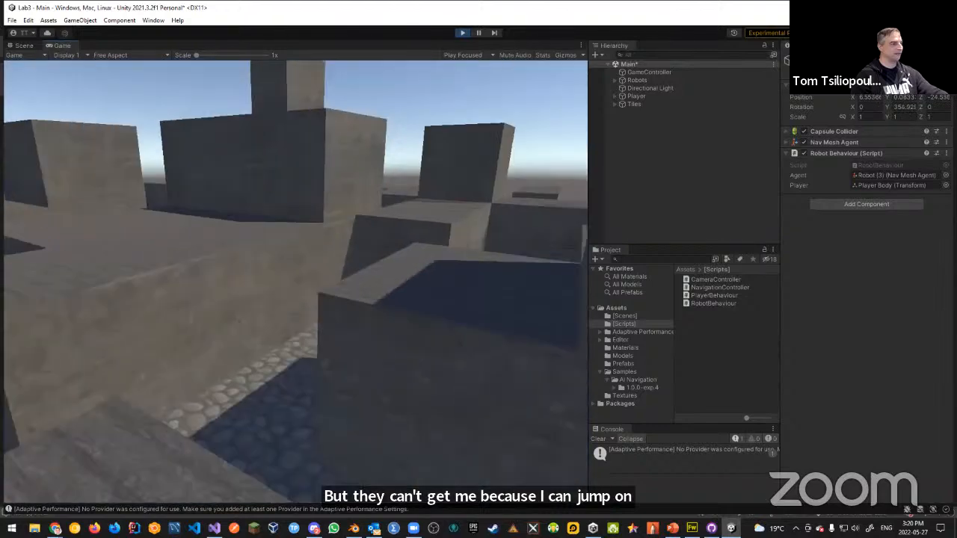
key(w)
key(Escape)
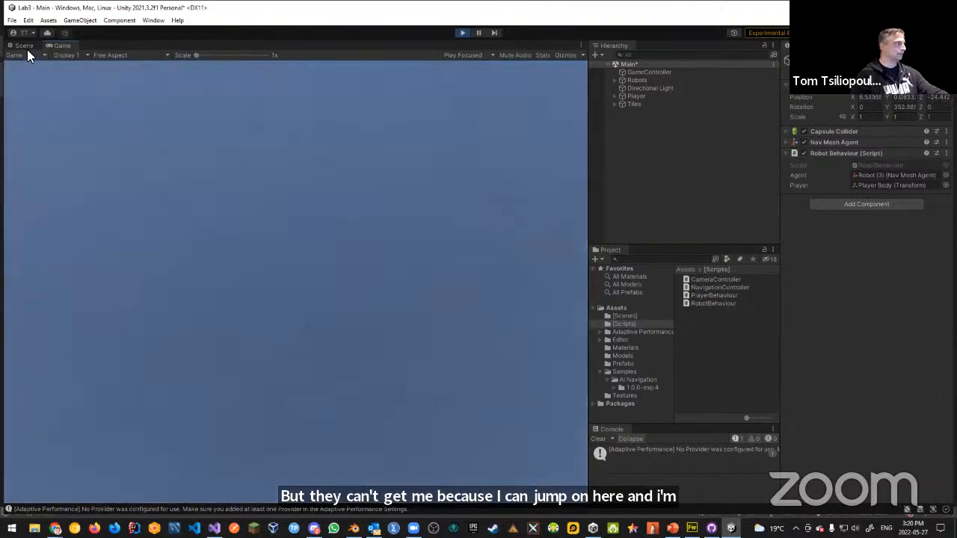
Examine in the running Scene view where the robots gather relative to the Player object.
click(22, 45)
right_drag(242, 344, 540, 334)
right_drag(482, 327, 223, 353)
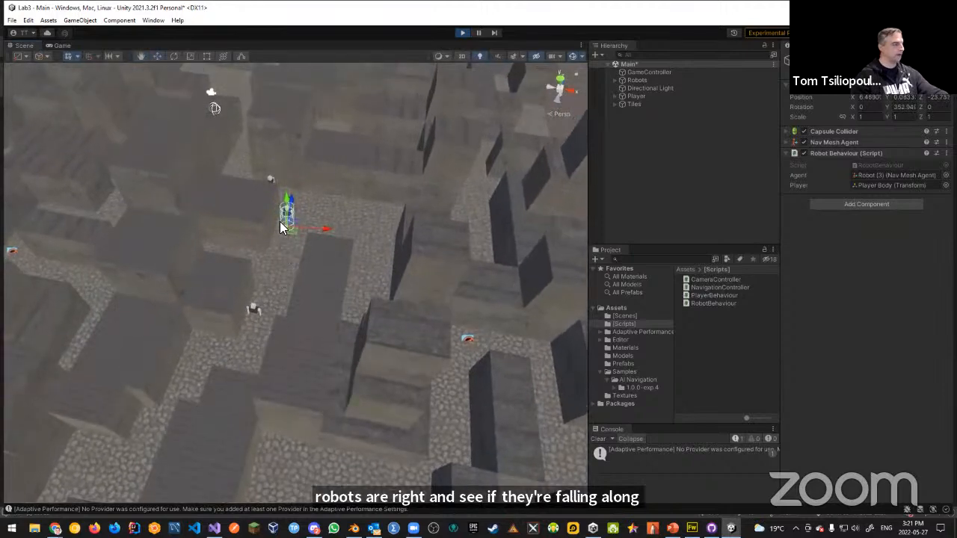
right_drag(241, 319, 142, 305)
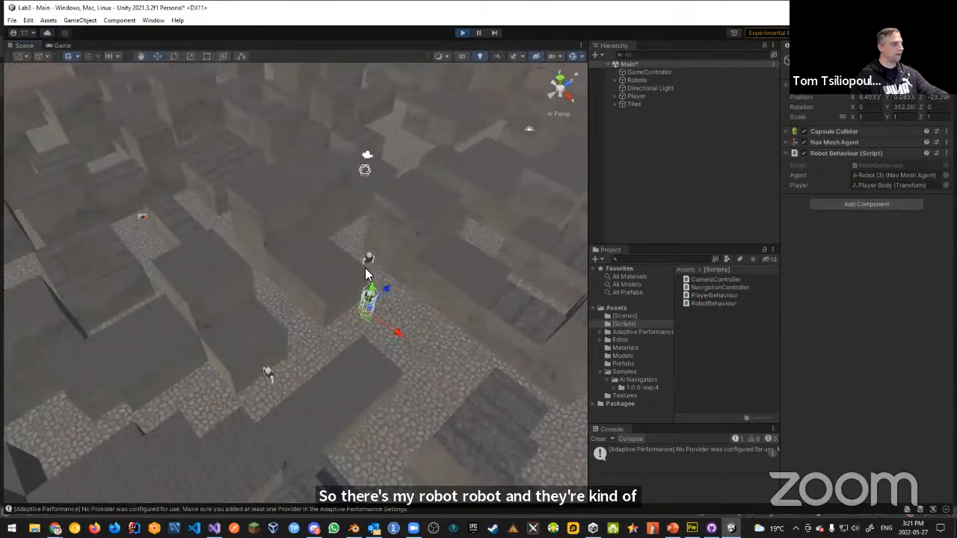
click(633, 93)
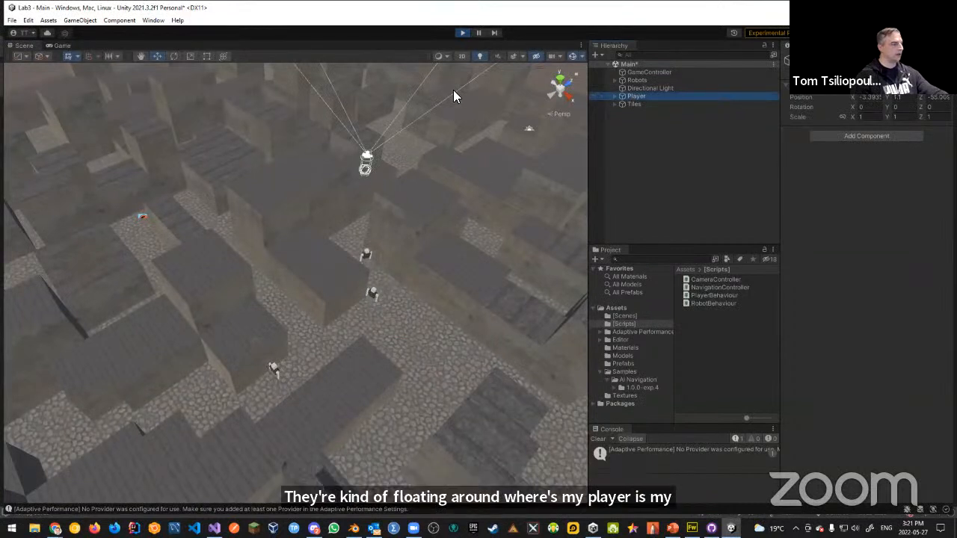
Return to the Game view, walk the player among the robots to observe how they chase, and stop the game.
click(55, 45)
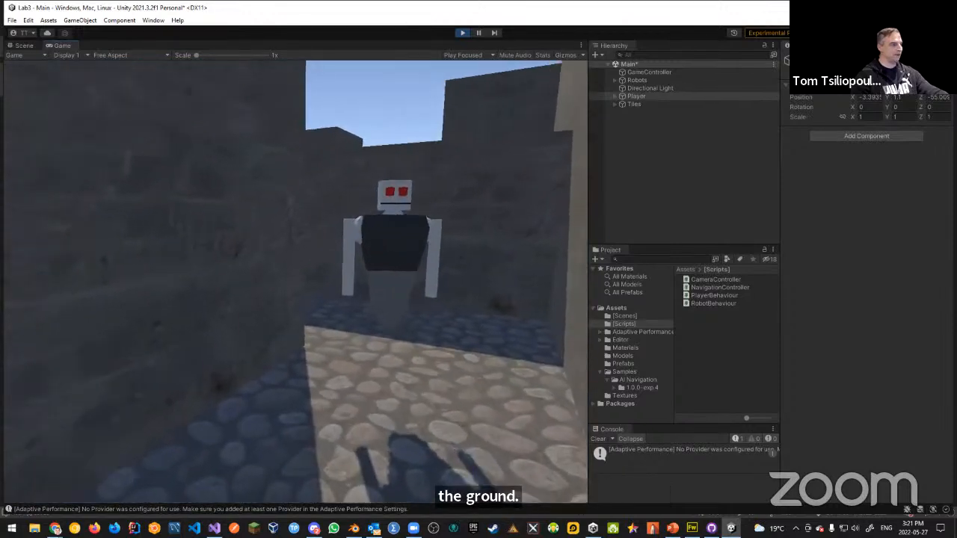
key(s)
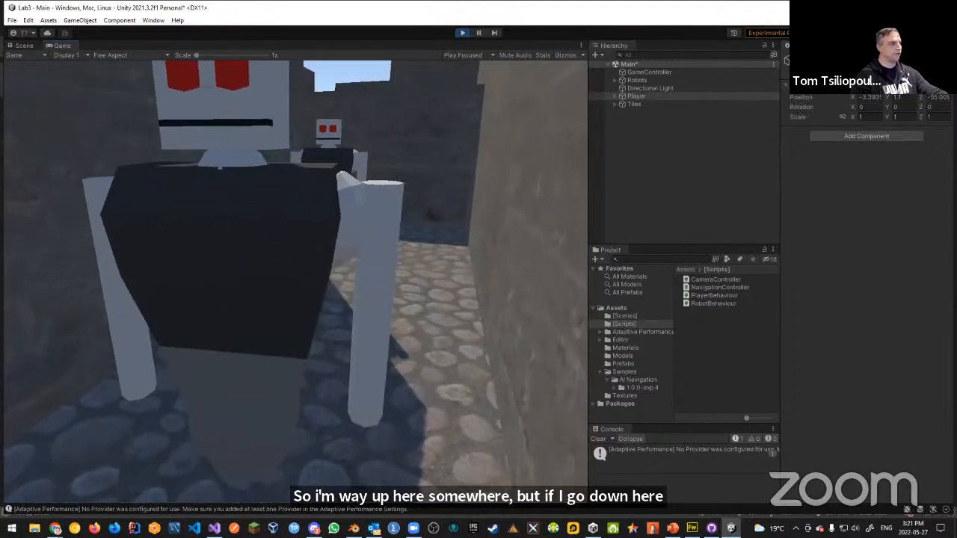
key(s)
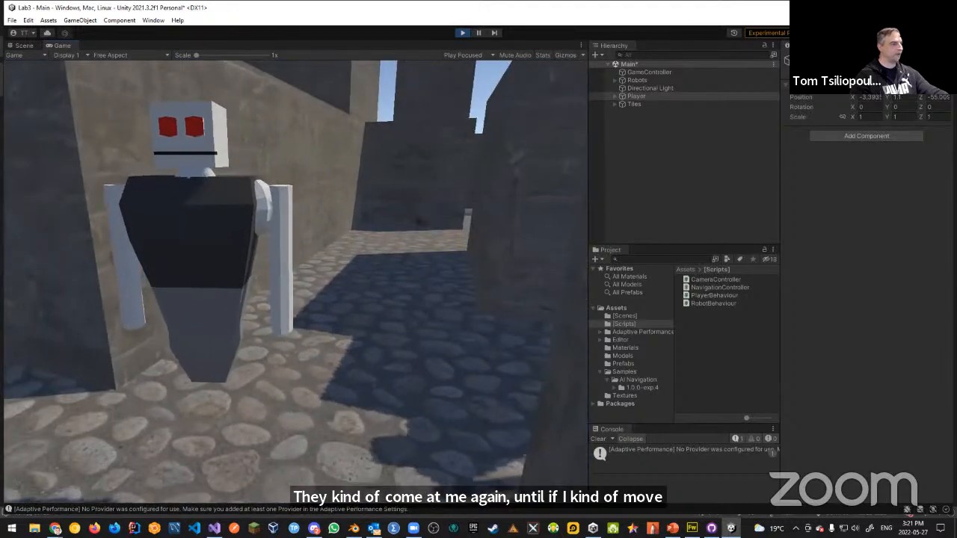
key(w)
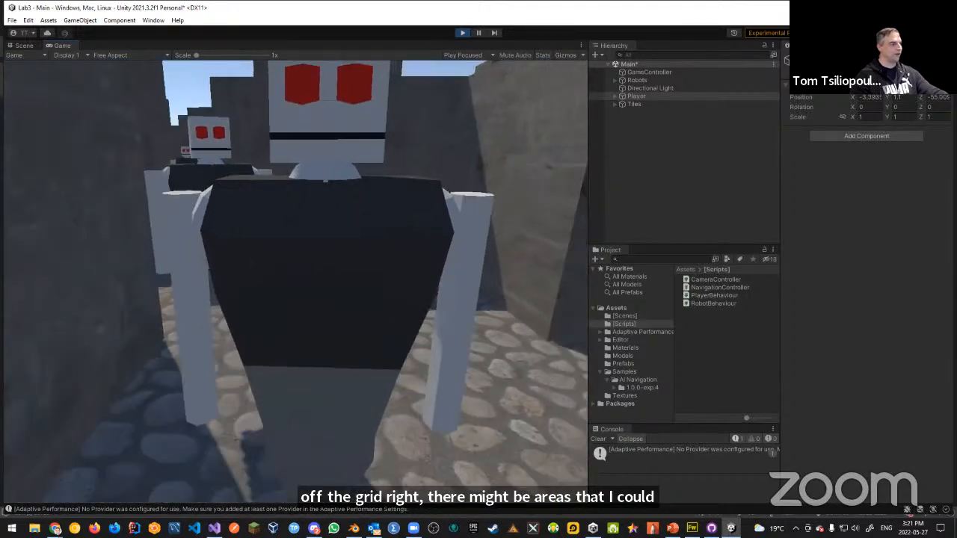
key(s)
key(w)
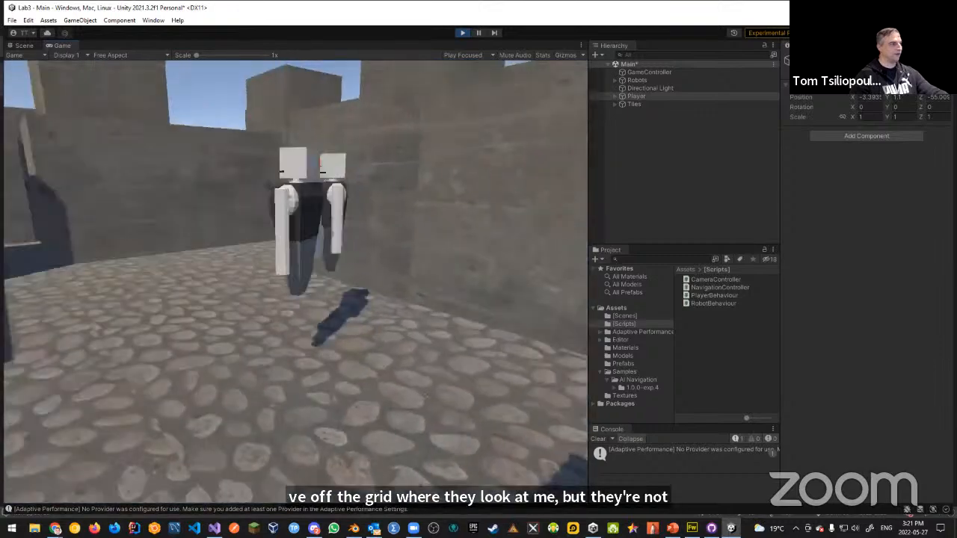
key(w)
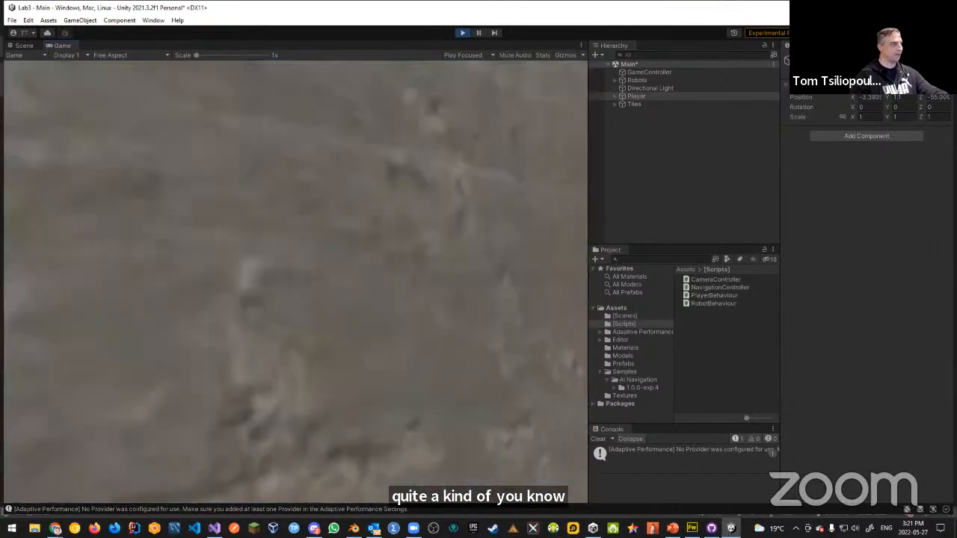
key(w)
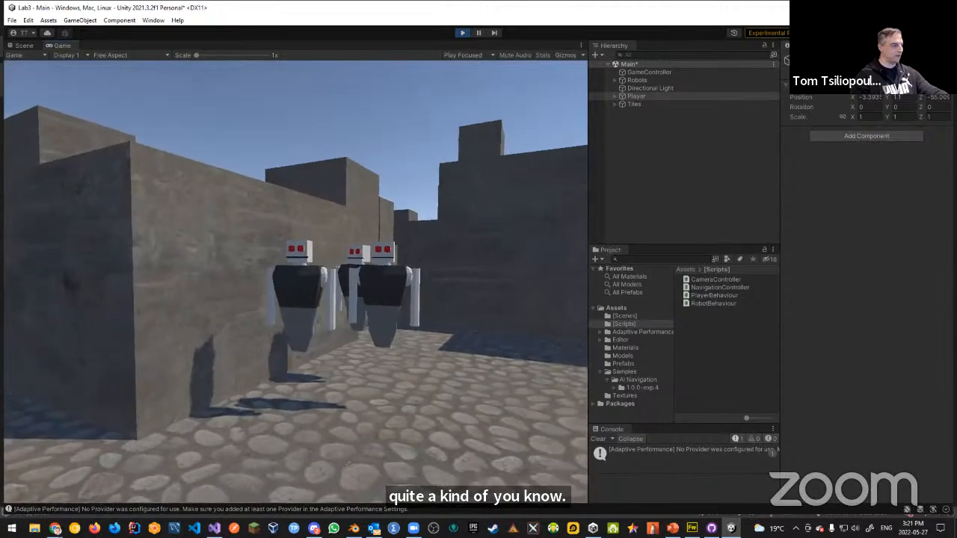
key(s)
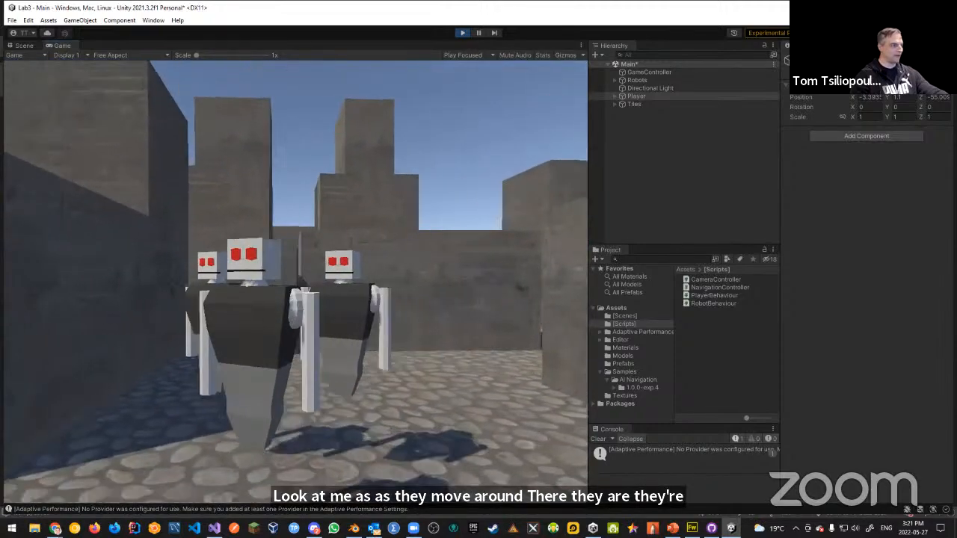
key(s)
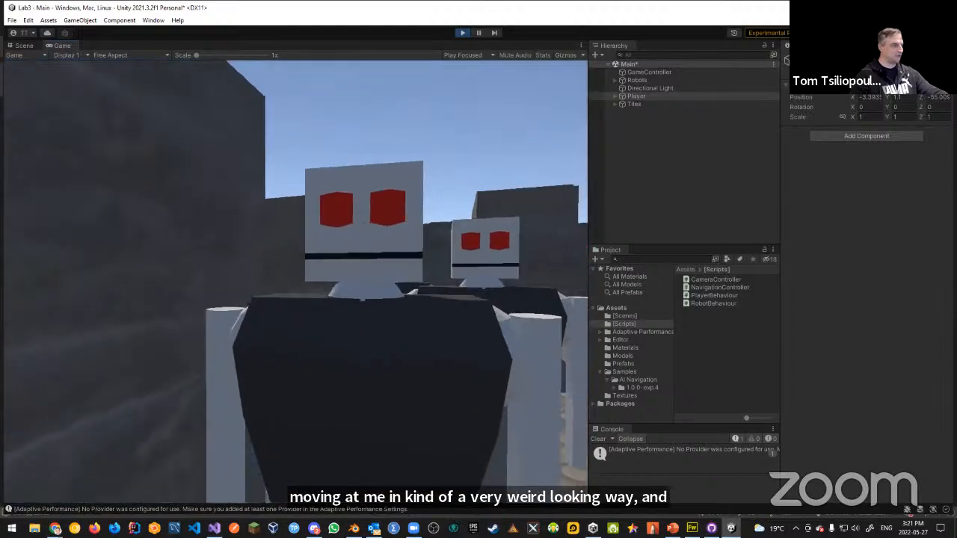
key(Escape)
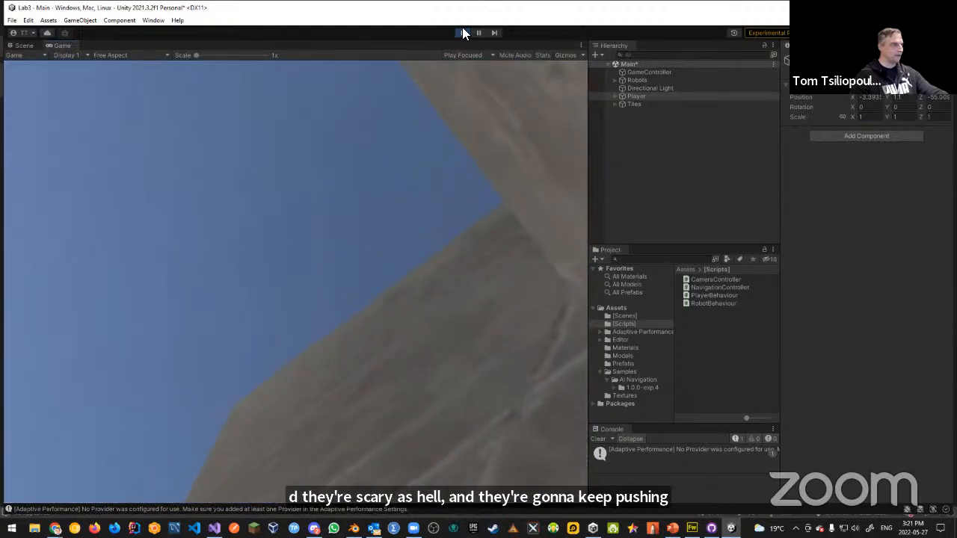
click(462, 32)
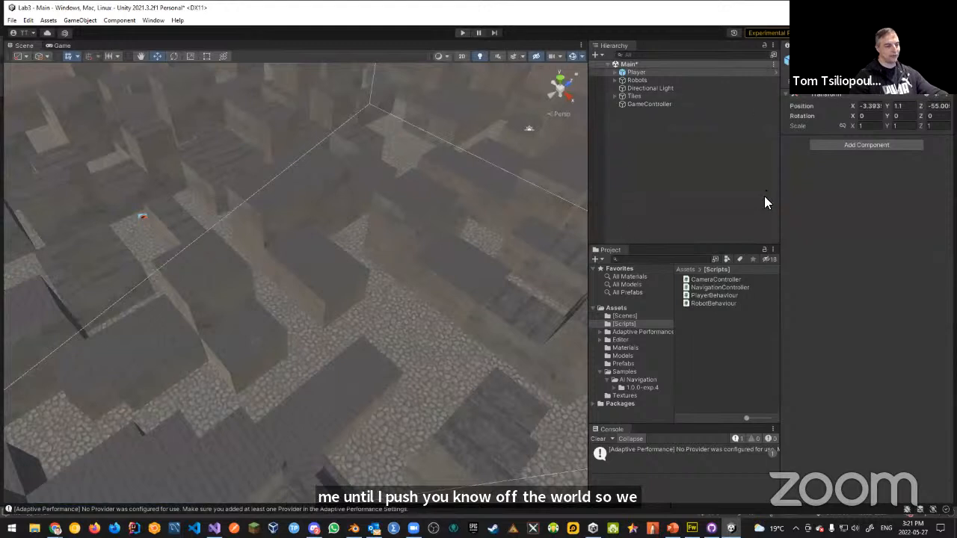
Set the Stopping Distance of the Robot prefab's Nav Mesh Agent to 2.
click(627, 364)
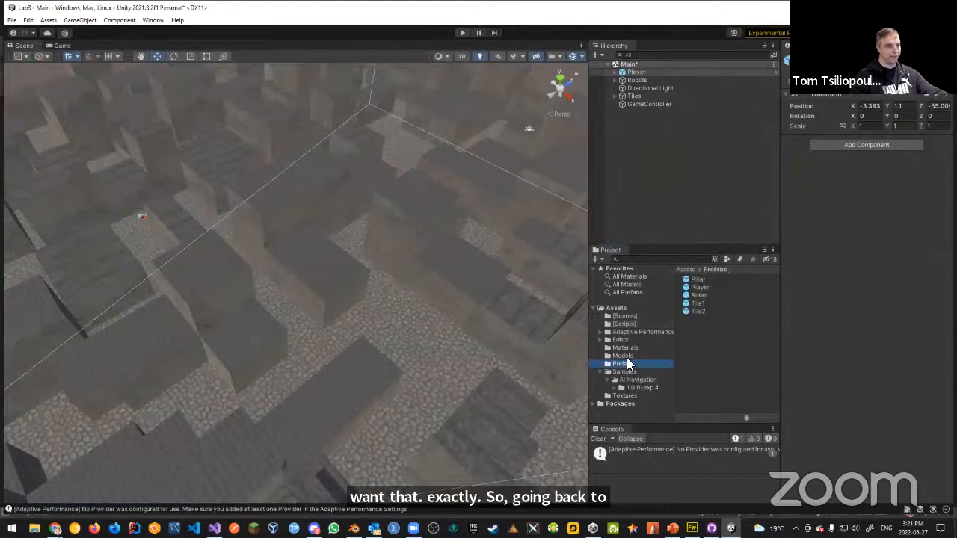
click(699, 295)
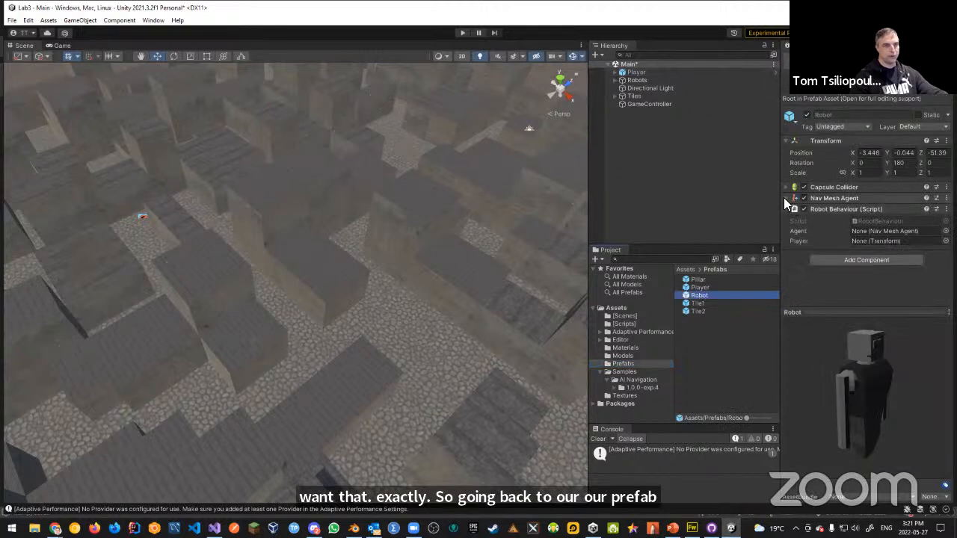
click(782, 196)
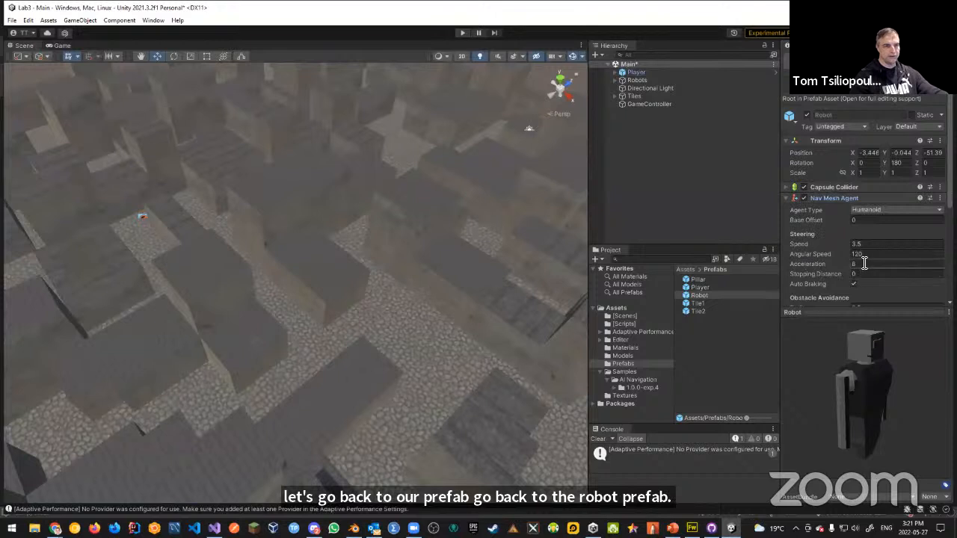
scroll(822, 246, down, 2)
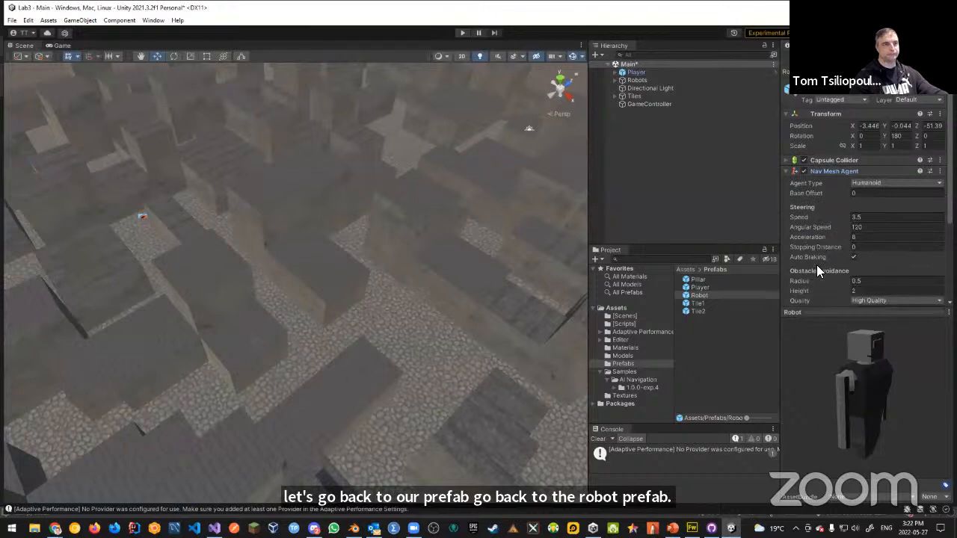
click(854, 247)
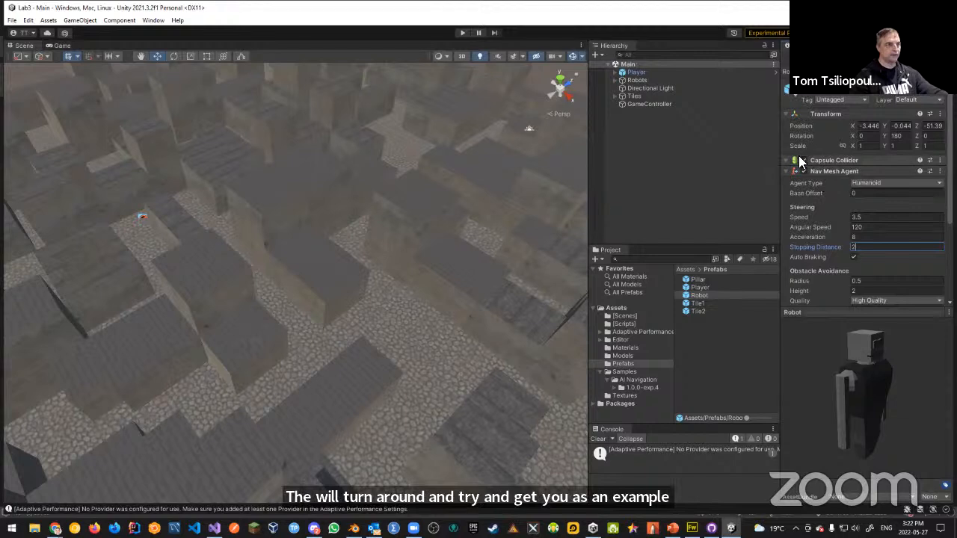
Play the game and walk the player around the maze to test how far from the player the robots stop.
click(462, 33)
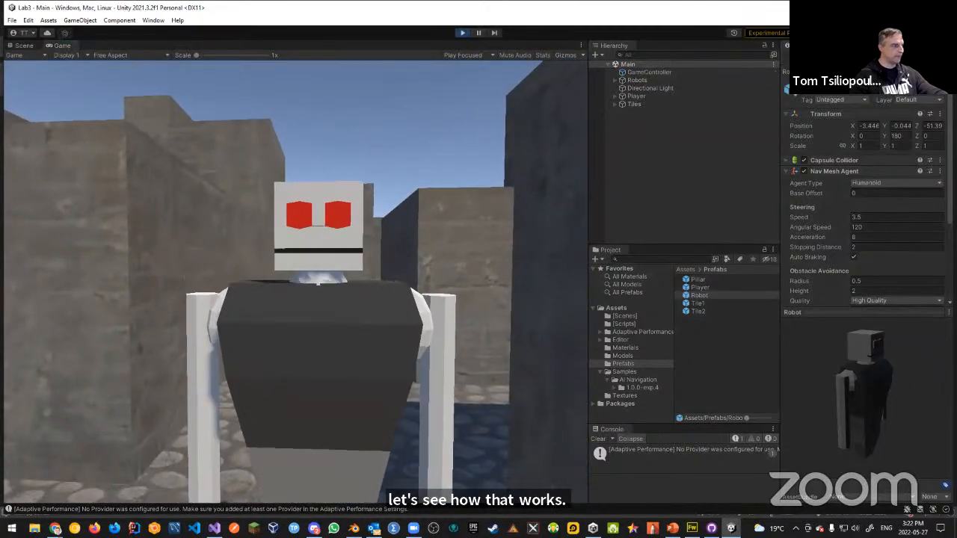
key(a)
key(a)
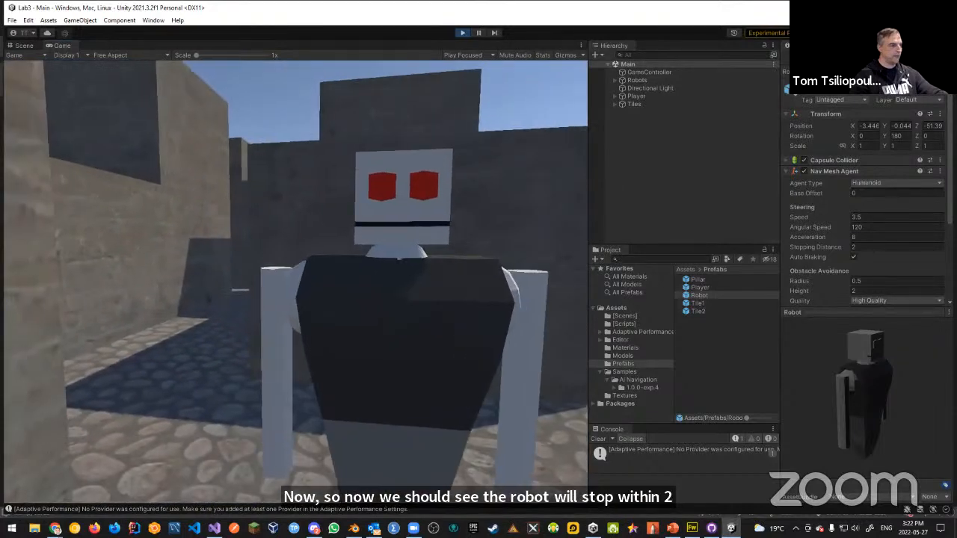
key(d)
key(a)
key(d)
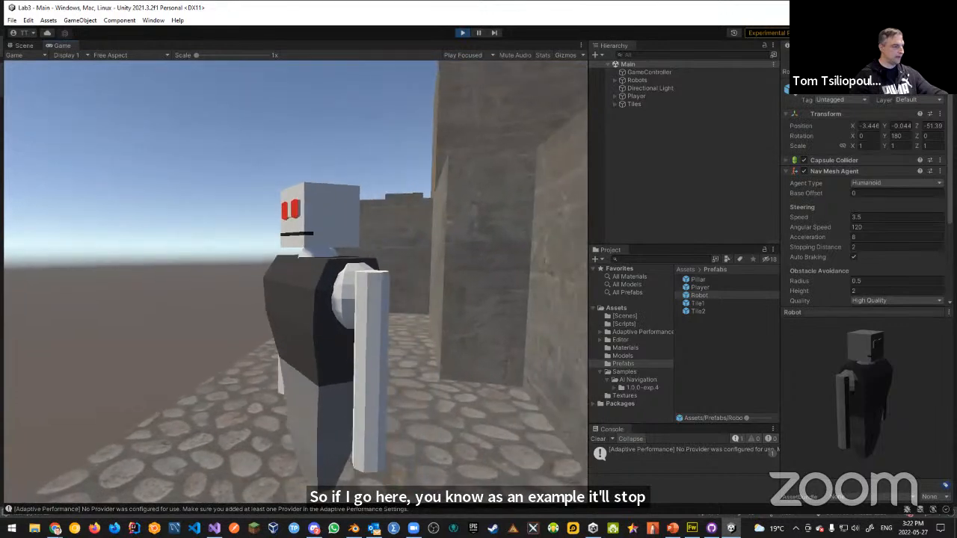
key(a)
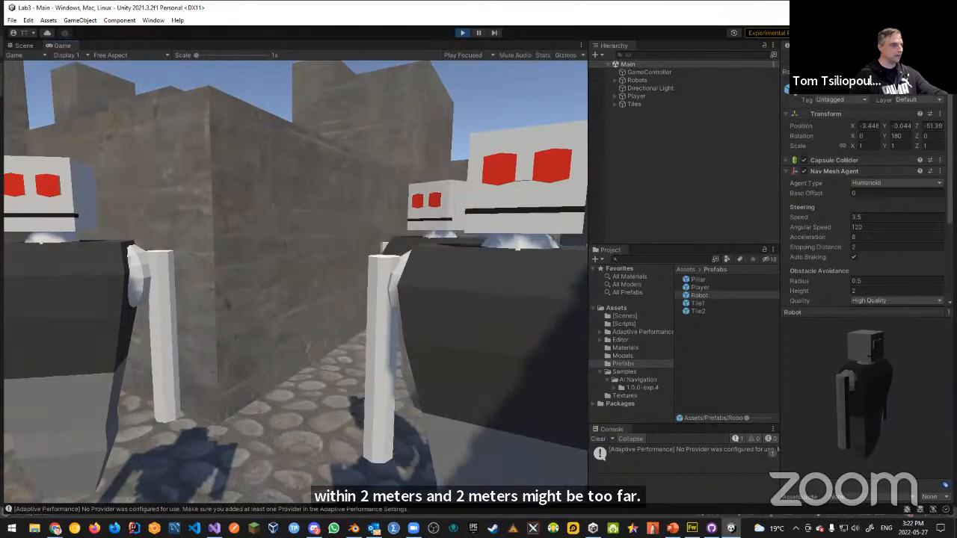
key(a)
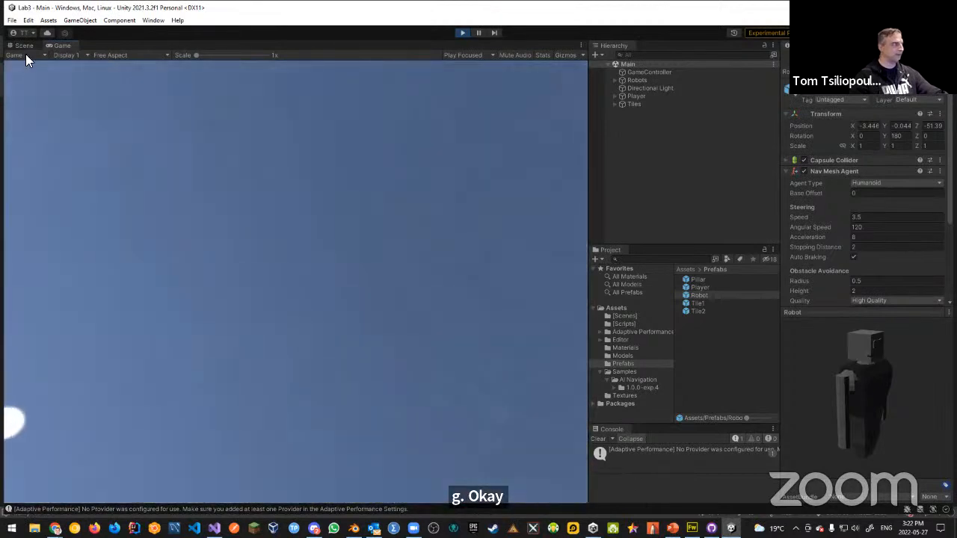
Examine the robots' positions in the running Scene view, return to the Game view to watch them approach, and stop the game.
click(23, 46)
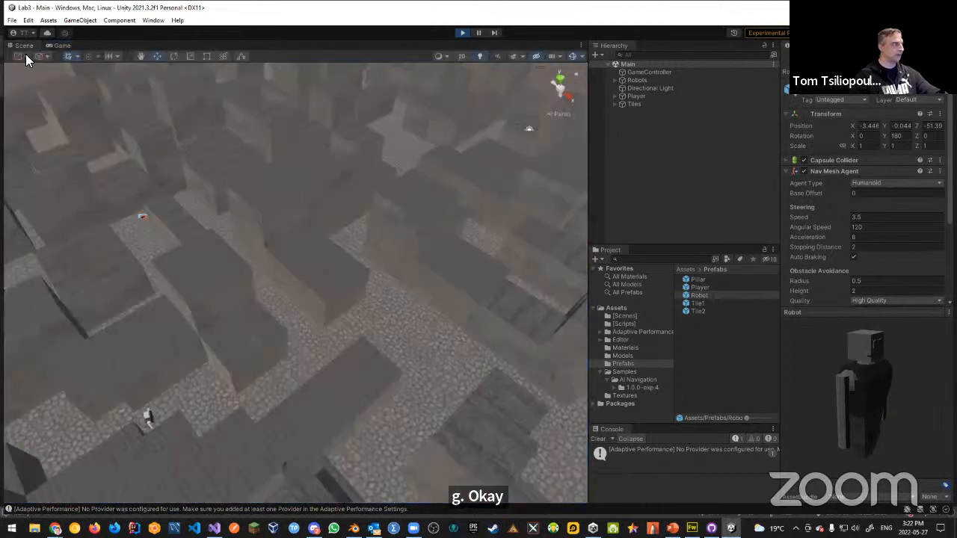
right_drag(374, 341, 229, 342)
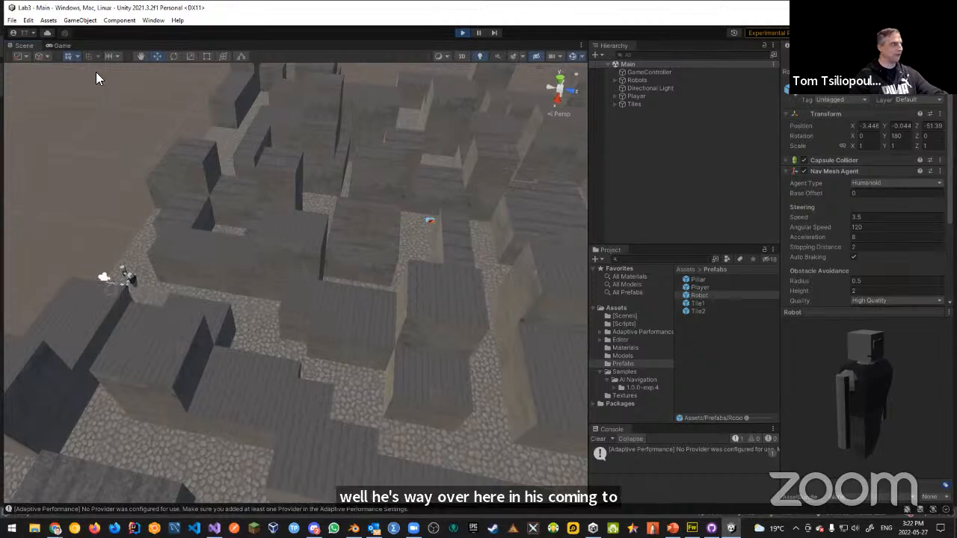
click(55, 45)
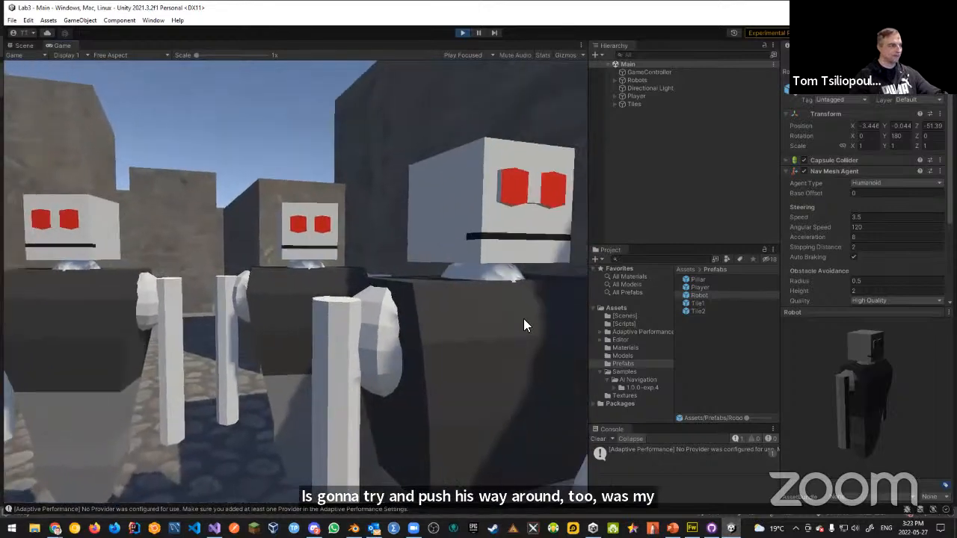
click(462, 33)
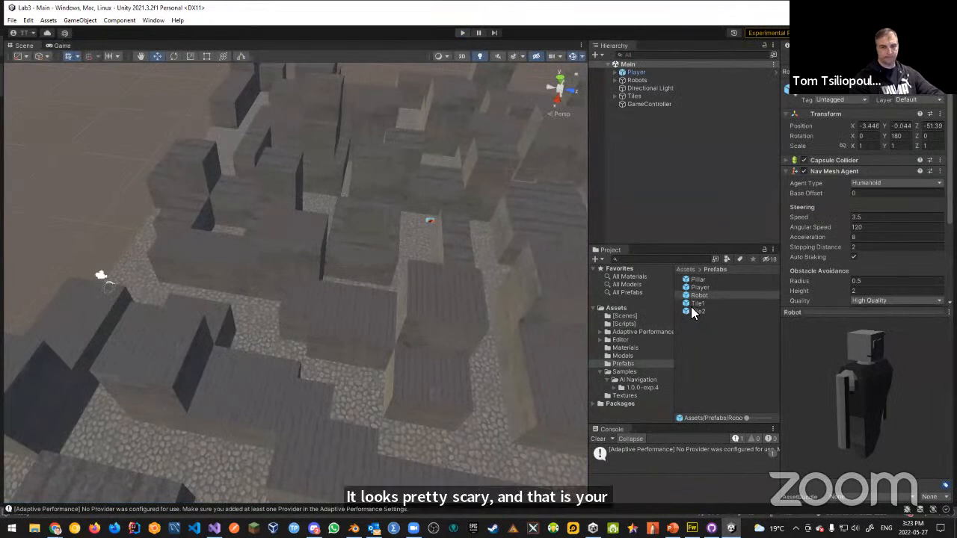
Save the project.
click(12, 20)
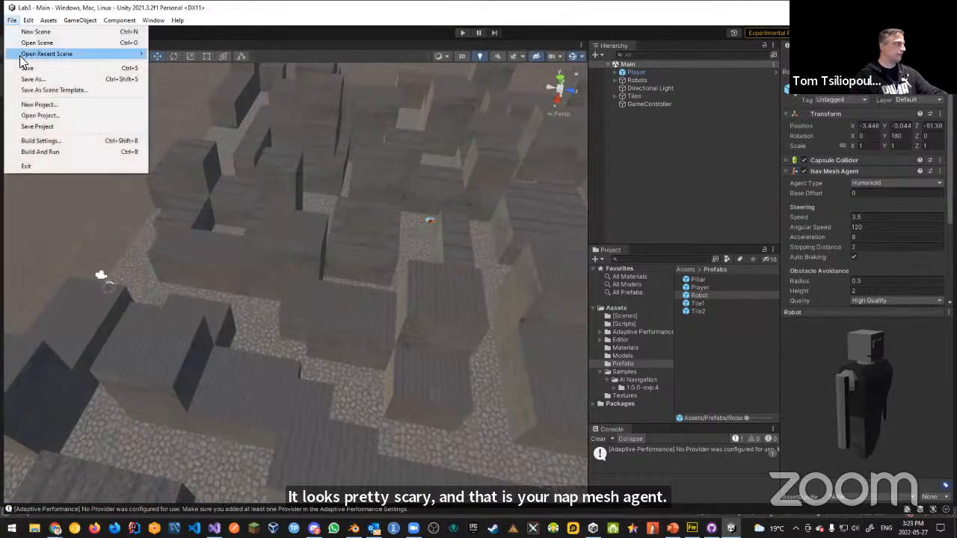
click(12, 20)
click(12, 20)
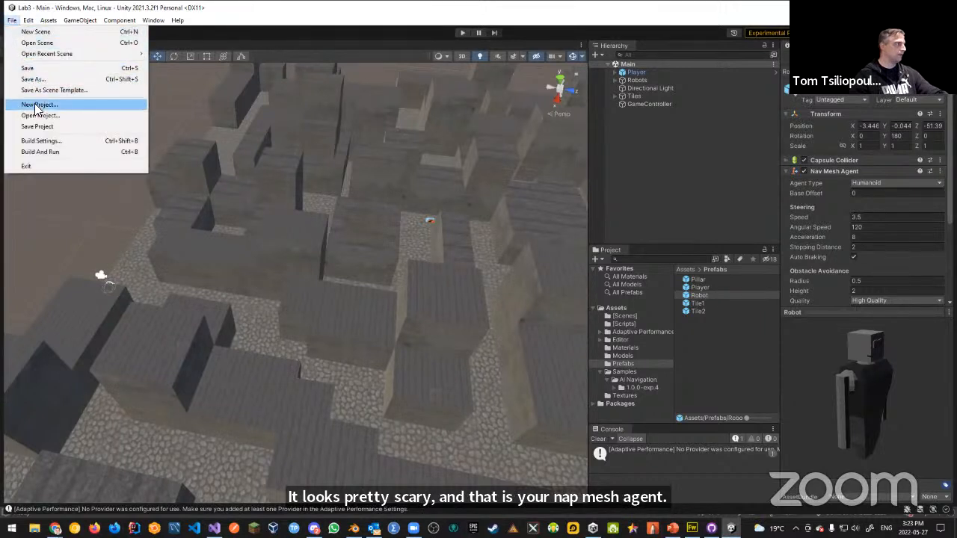
click(40, 127)
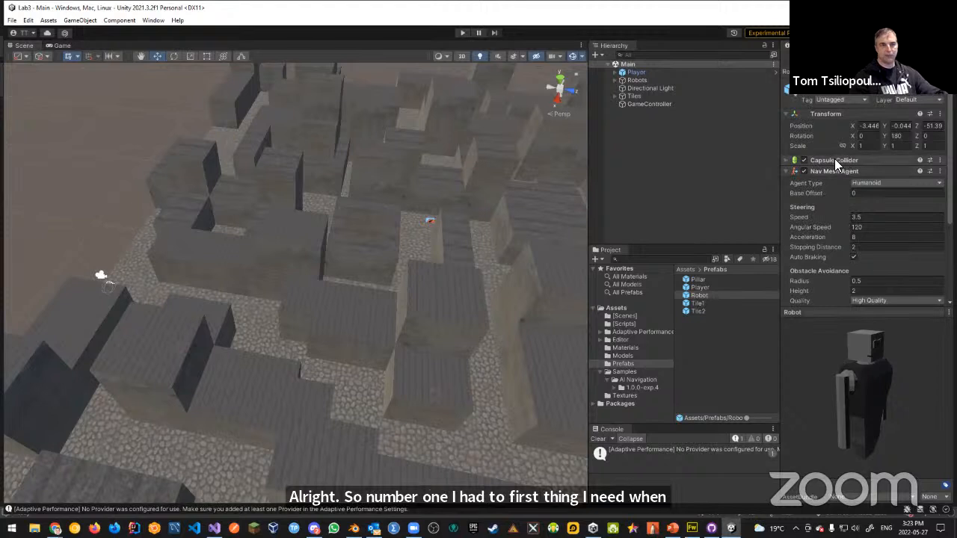
Review the Robot prefab's Capsule Collider and its Nav Mesh Agent steering, obstacle avoidance and path finding settings.
click(793, 160)
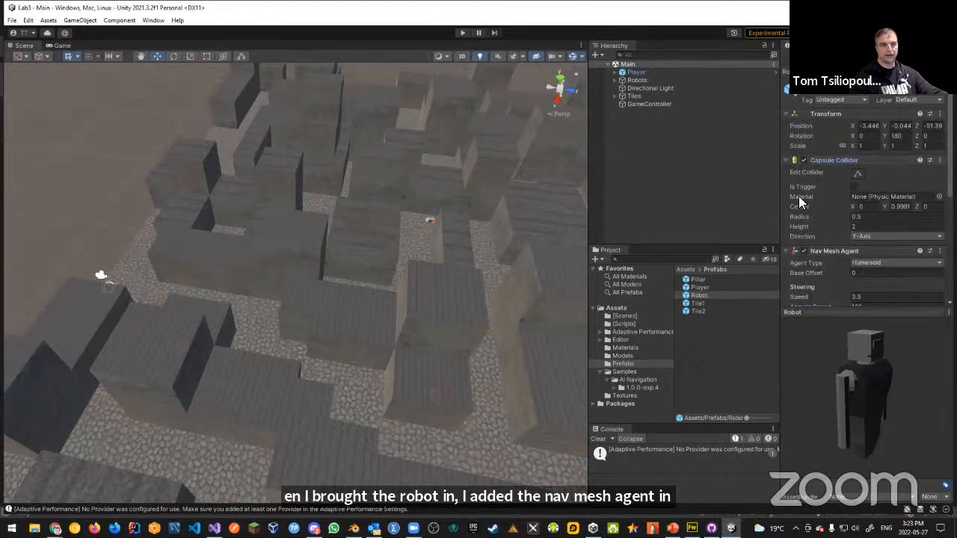
click(787, 159)
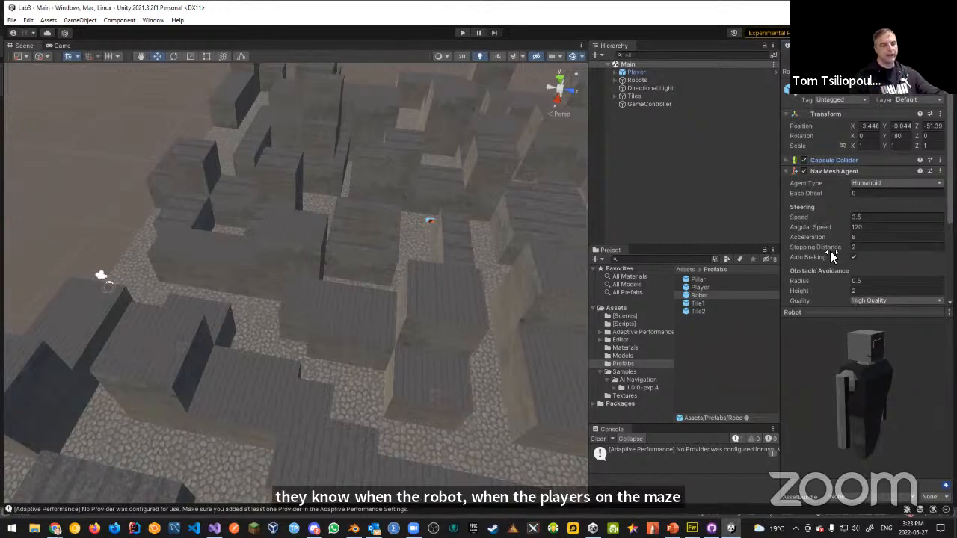
scroll(814, 270, down, 1)
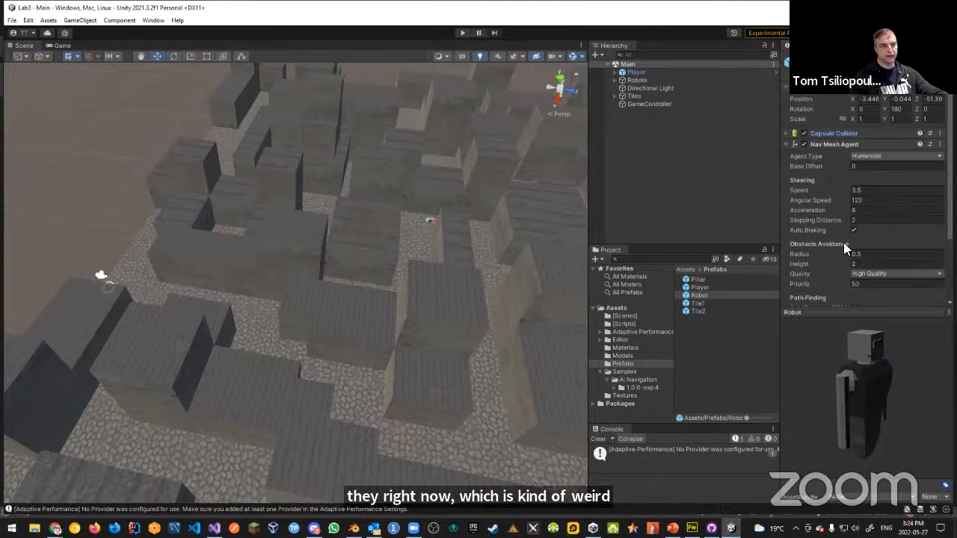
scroll(828, 205, down, 4)
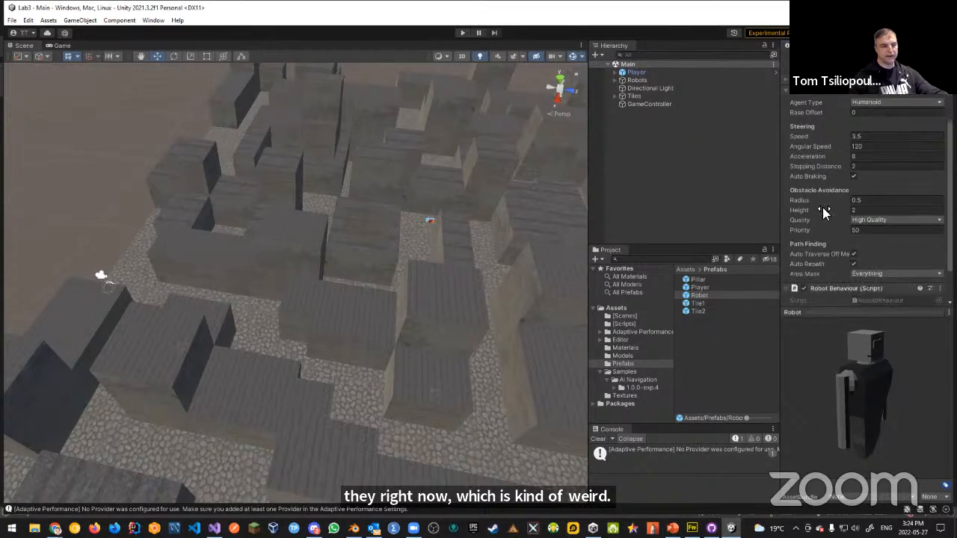
Review the Tiles and Robots lists in the GameController's Navigation Controller script component.
click(640, 104)
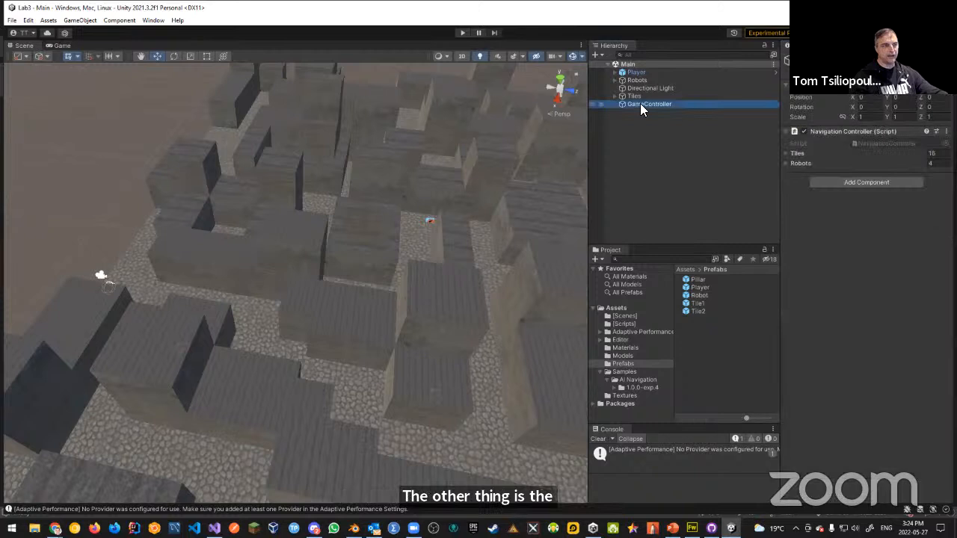
click(787, 153)
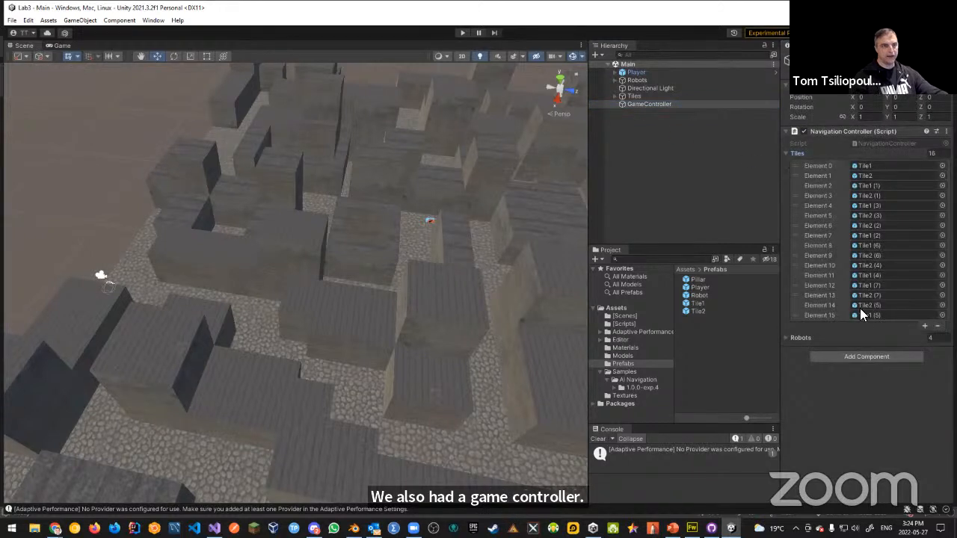
click(785, 152)
click(783, 163)
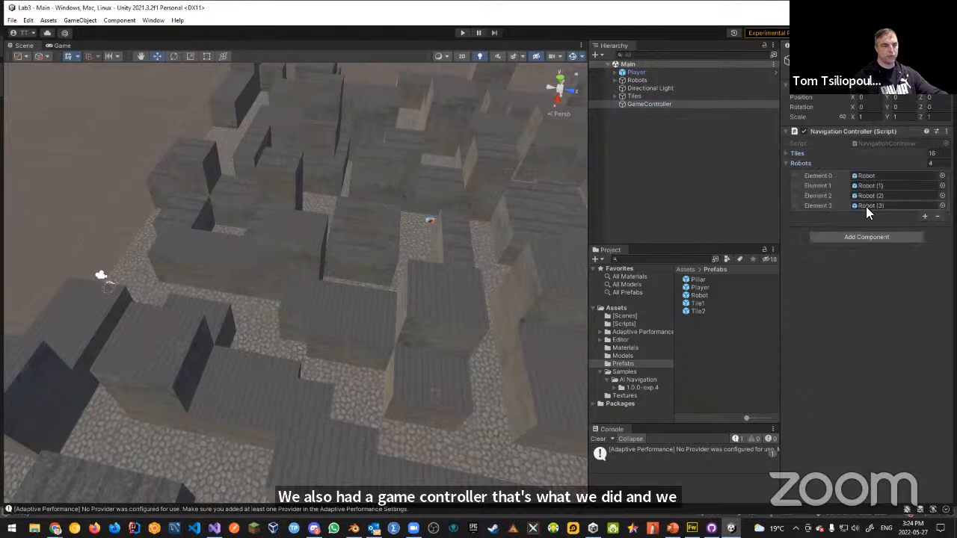
click(785, 162)
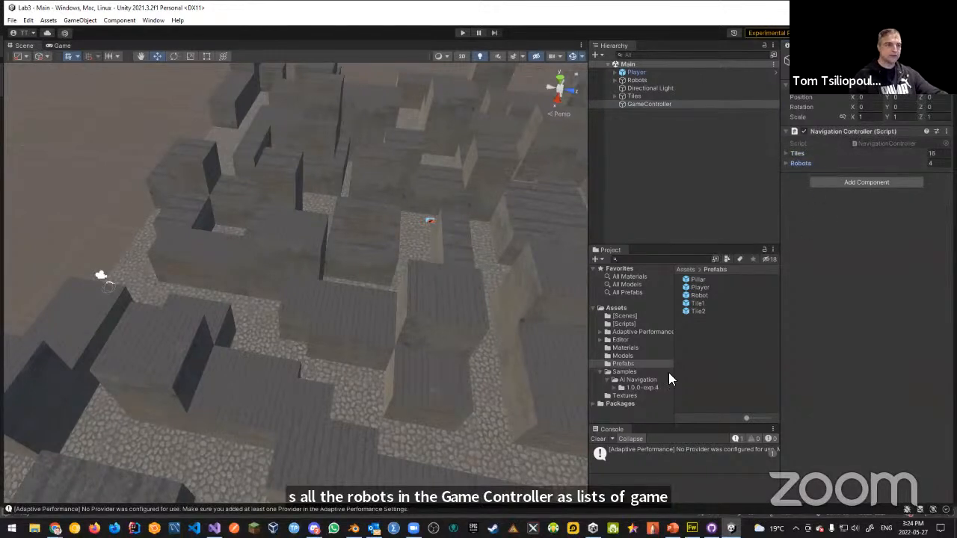
Open the Tile1 prefab to review its NavMeshSurface component, and return to the Main scene.
click(699, 303)
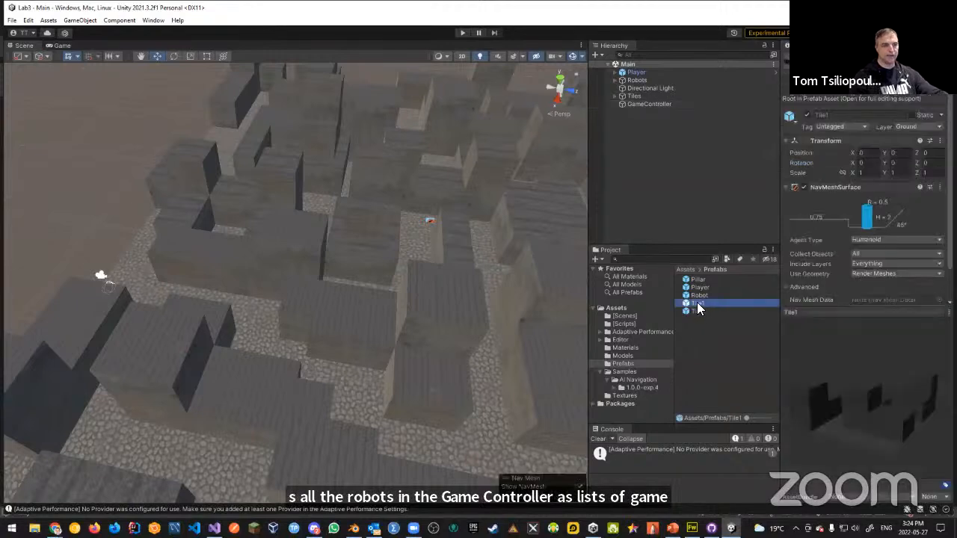
double_click(697, 302)
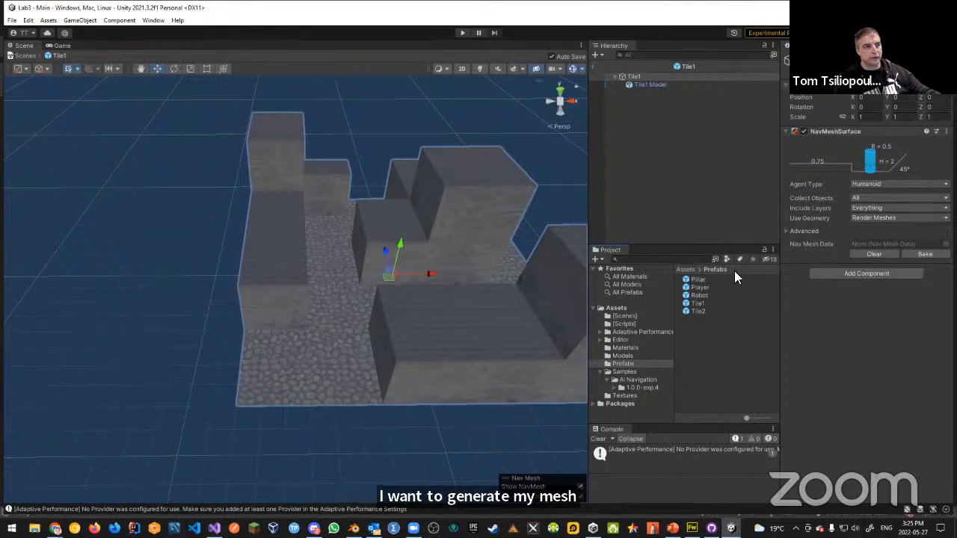
click(593, 67)
Select the GameController and open the NavigationController script from the Scripts folder in Visual Studio.
click(647, 105)
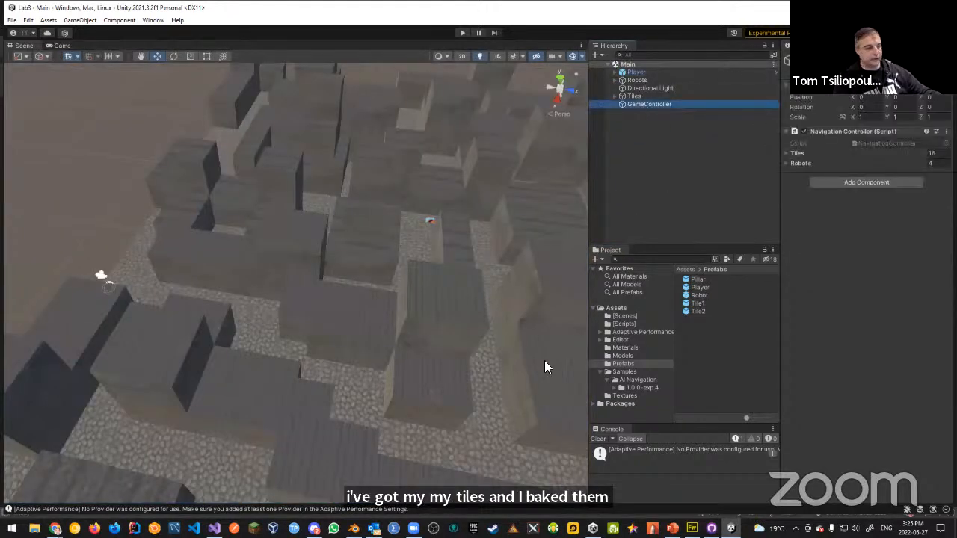
click(622, 323)
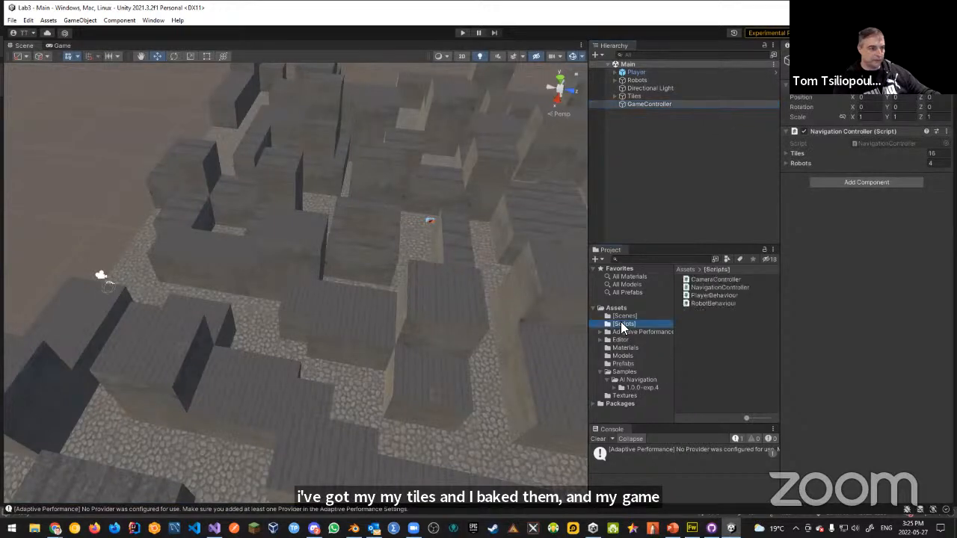
double_click(718, 288)
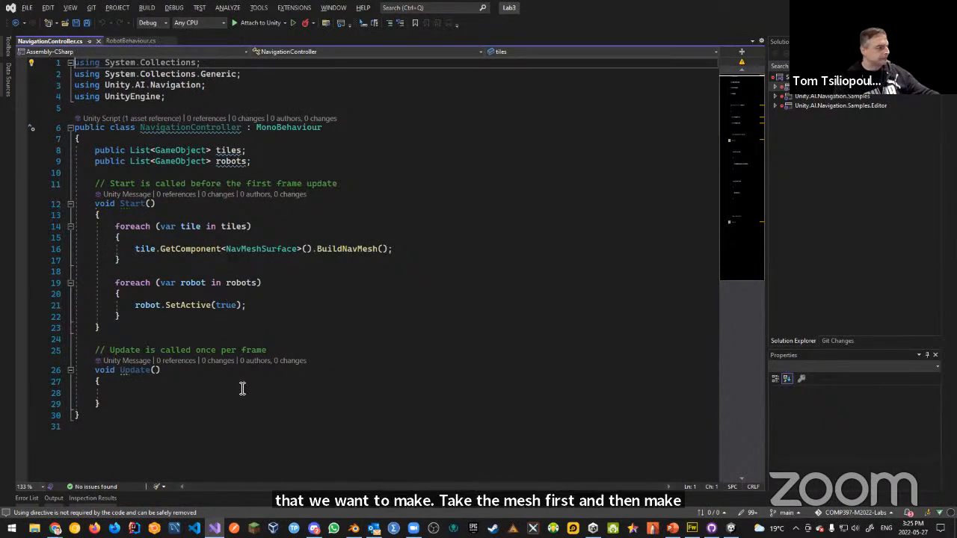
Delete the empty Update method and its comment from the NavigationController class and save the script.
scroll(211, 379, down, 1)
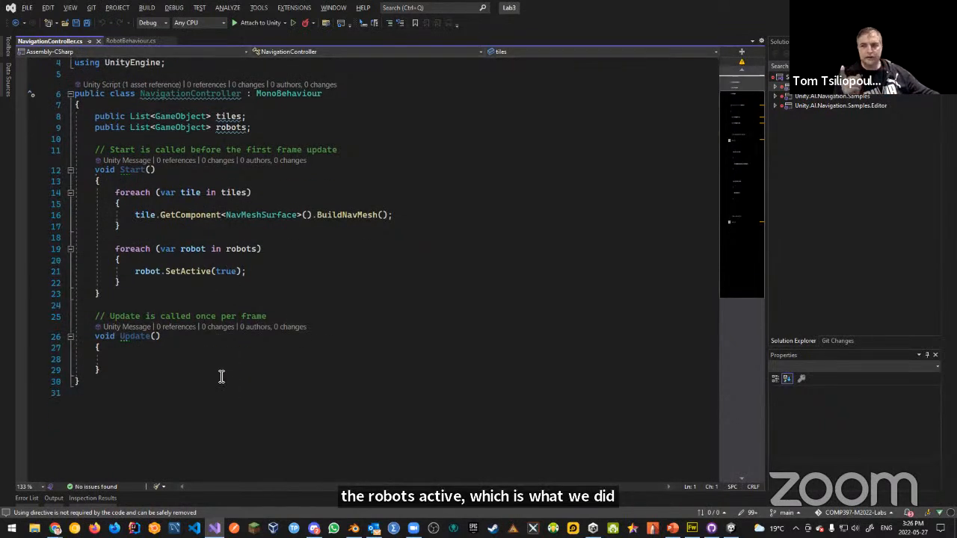
drag(112, 369, 36, 312)
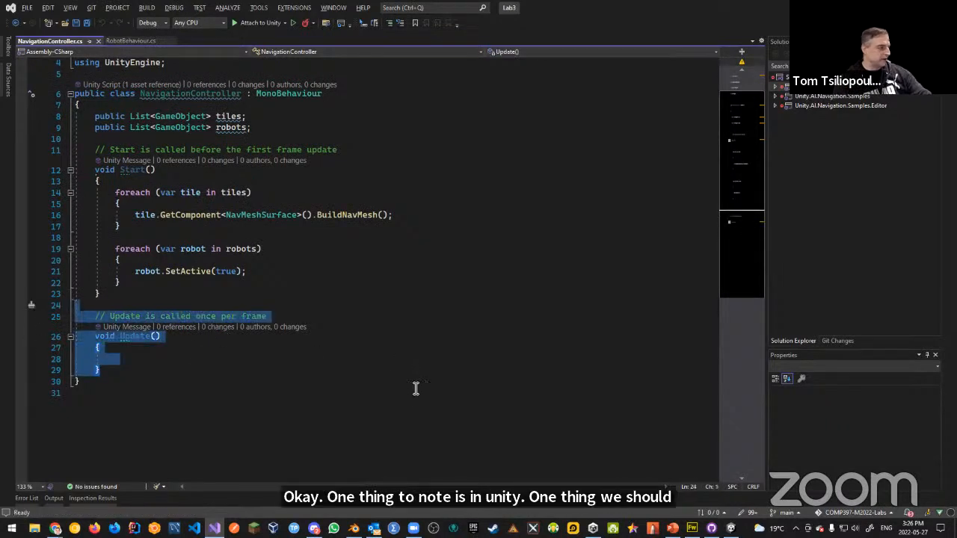
key(Delete)
key(BackSpace)
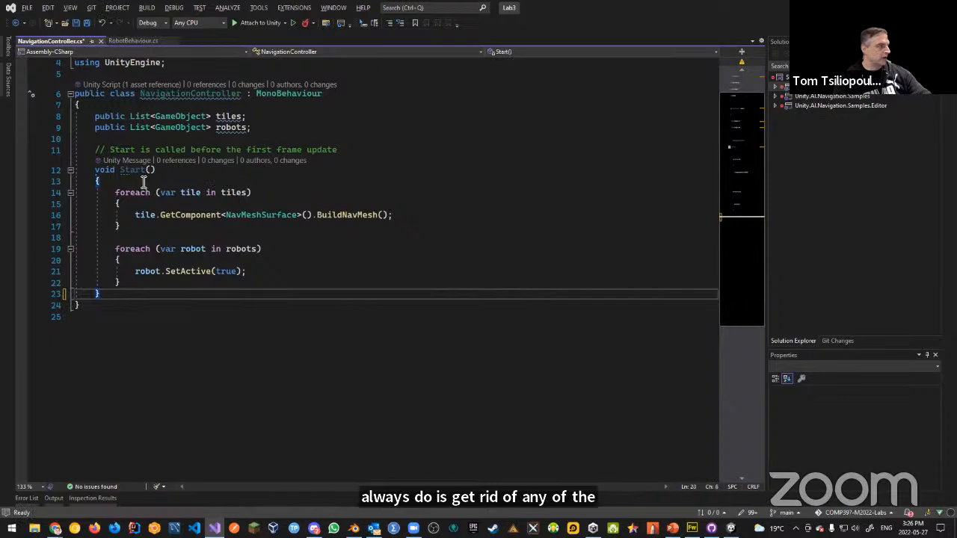
click(337, 193)
key(ctrl+s)
Check the RobotBehaviour, CameraController and PlayerBehaviour scripts for unused Start or Update methods, and return to the Unity editor.
click(133, 41)
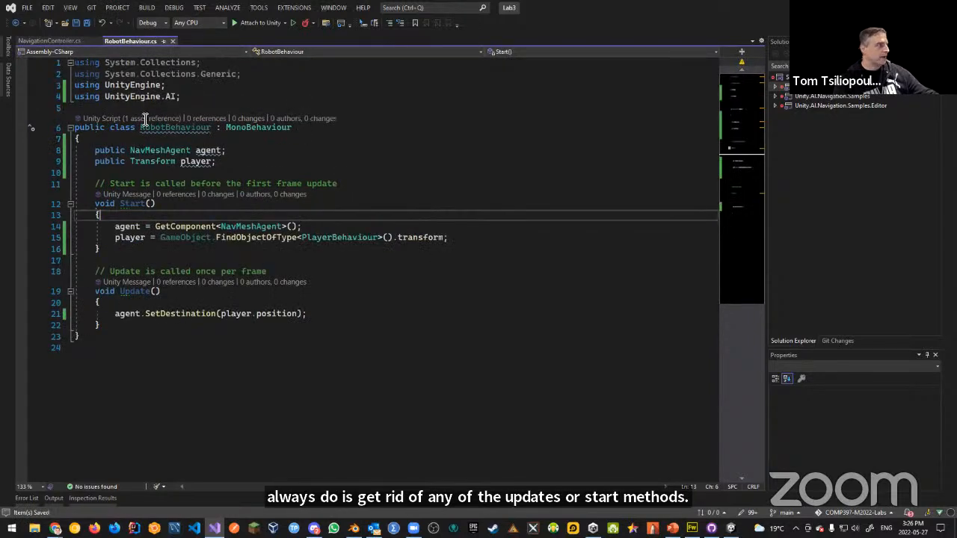
click(66, 41)
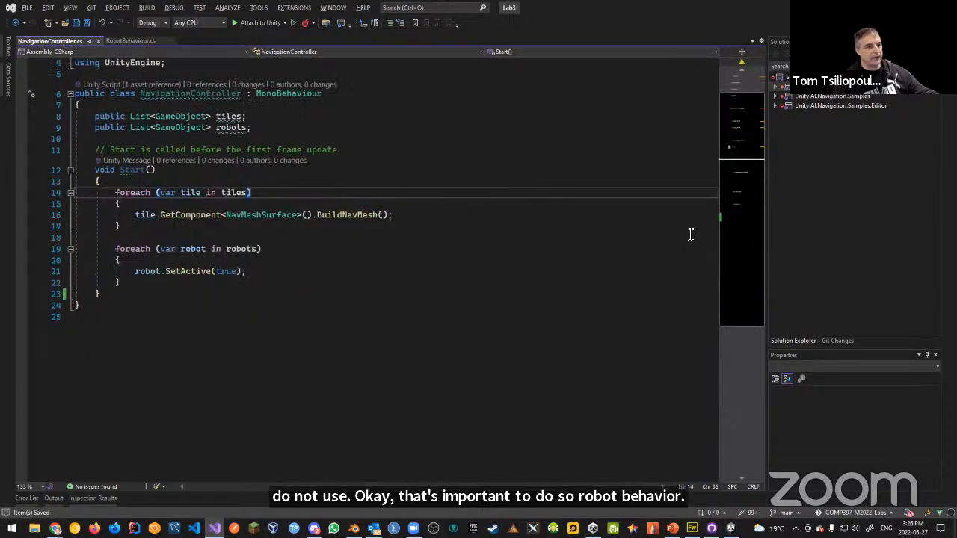
key(alt+Tab)
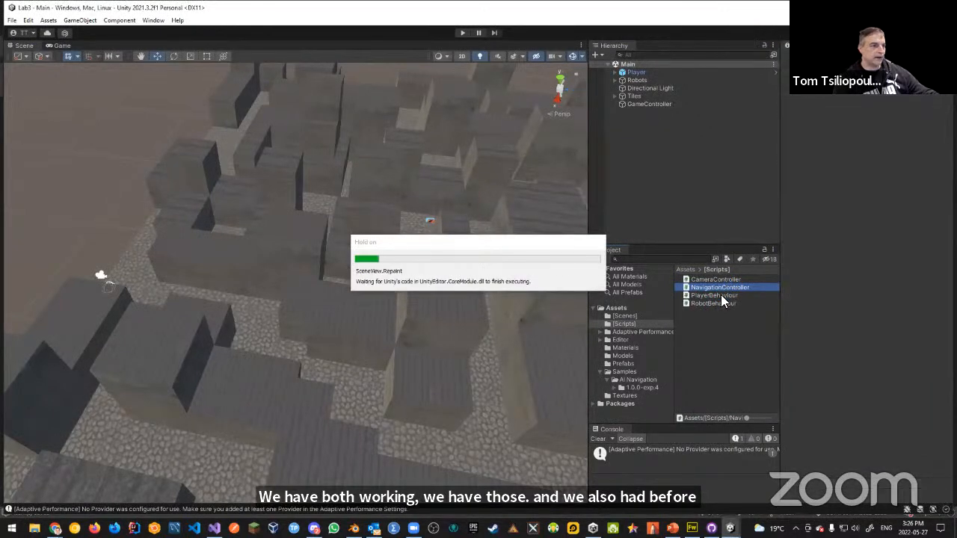
double_click(716, 280)
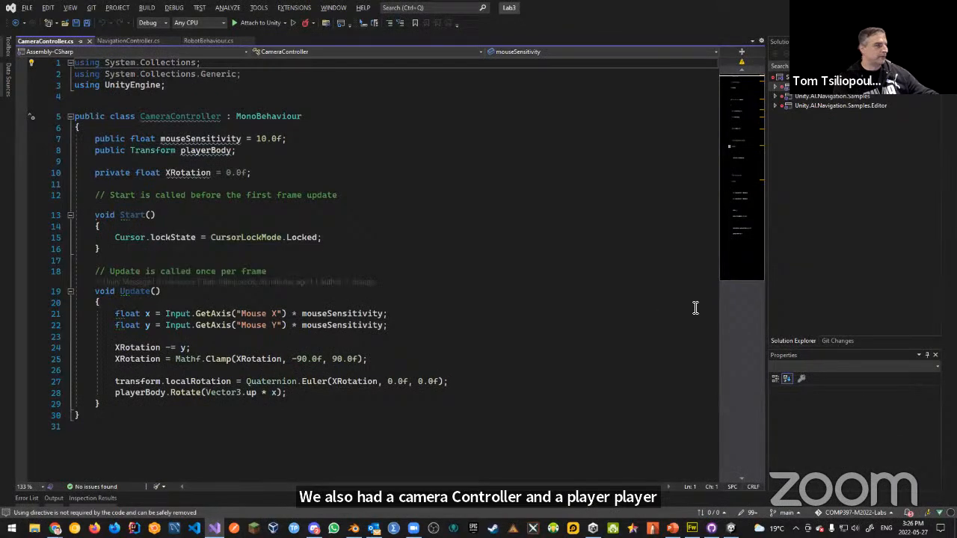
key(alt+Tab)
double_click(714, 296)
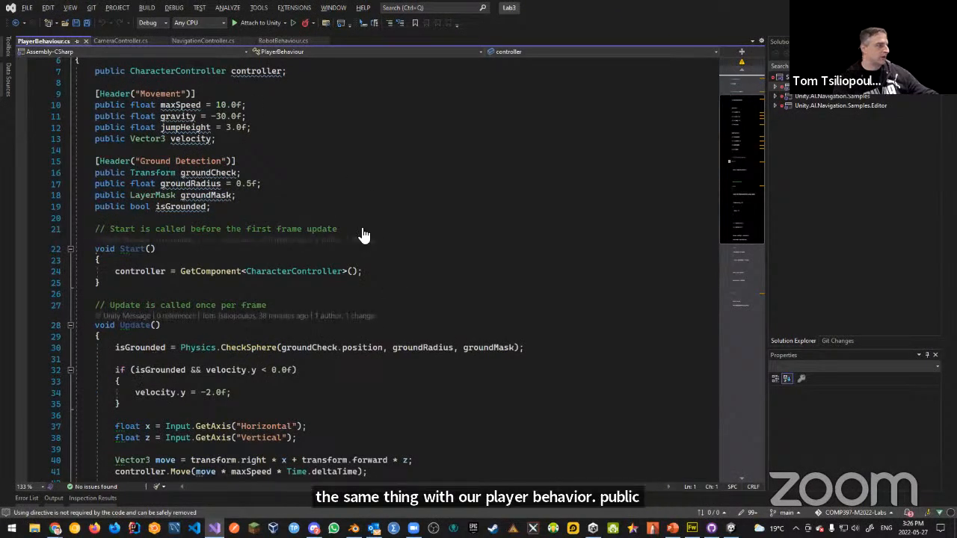
key(alt+Tab)
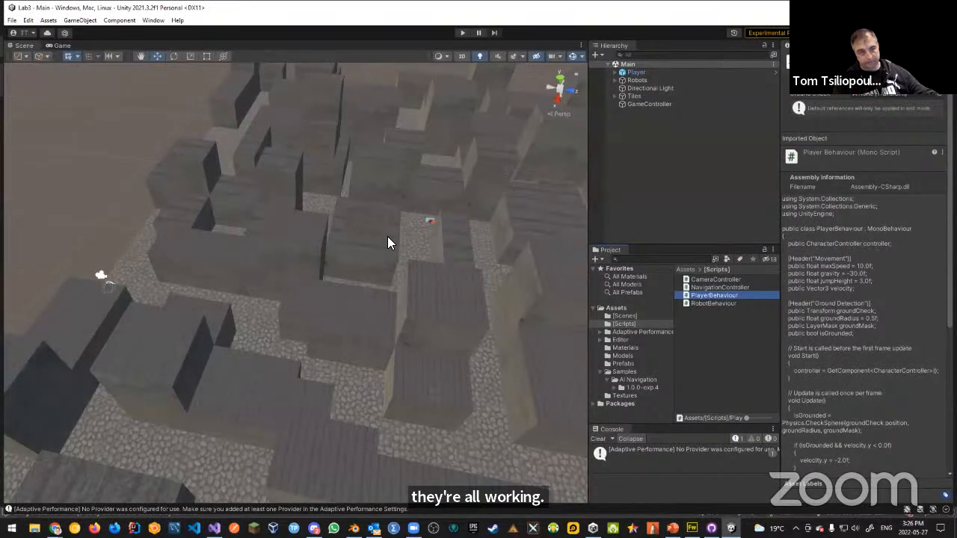
click(688, 158)
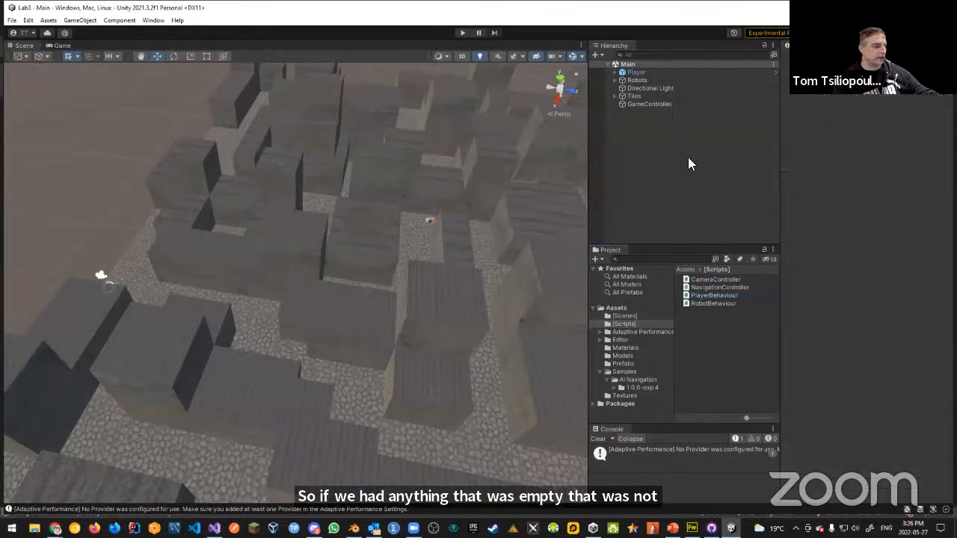
click(13, 20)
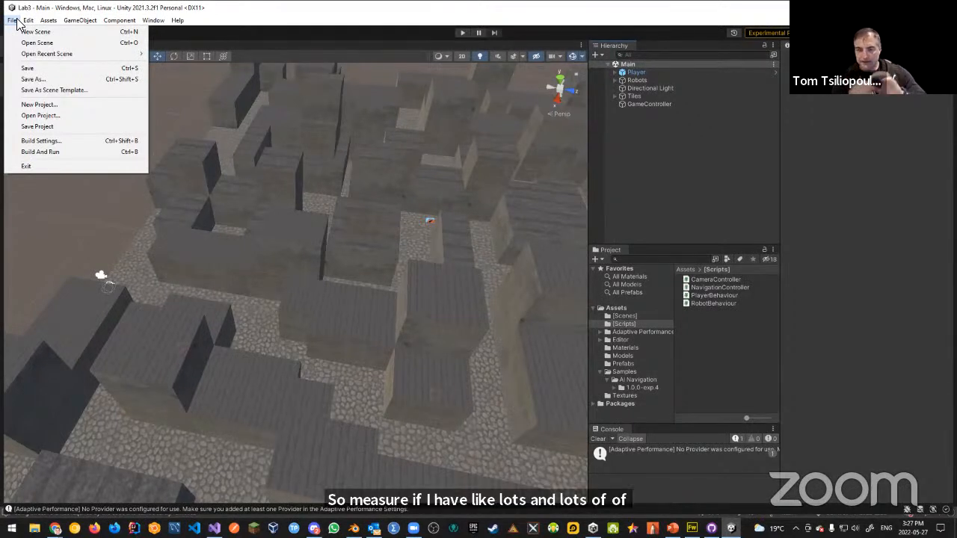
click(711, 334)
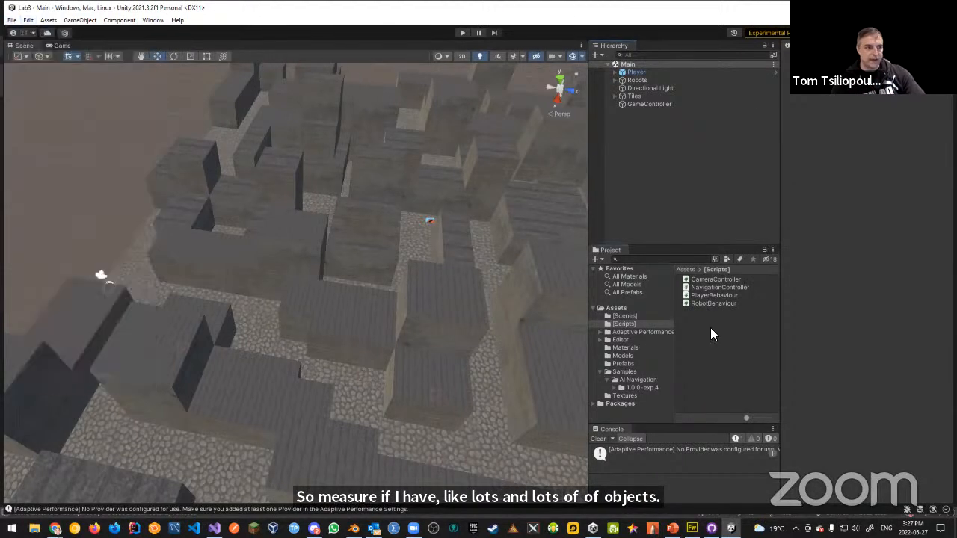
Open the RobotBehaviour script in Visual Studio, review the NavigationController class as well, and return to the Unity editor.
double_click(711, 305)
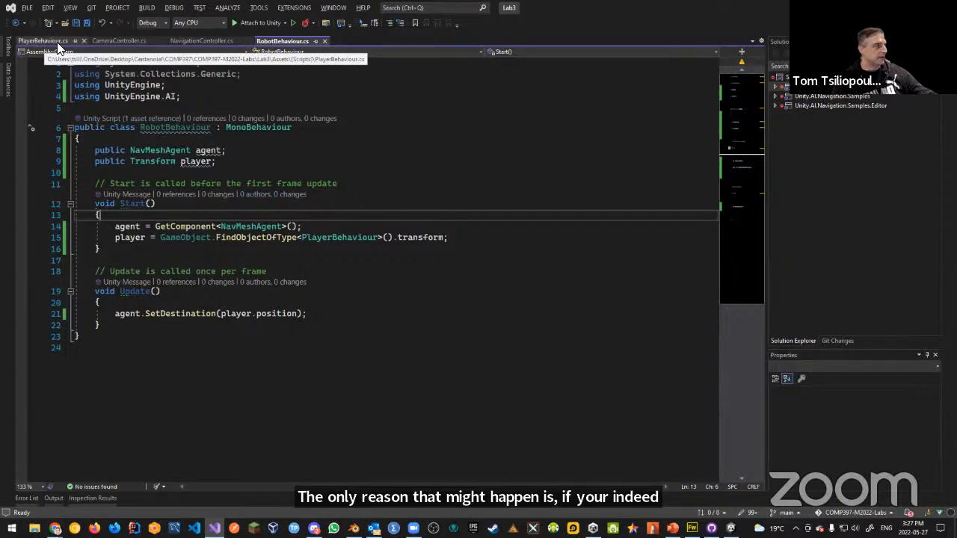
click(196, 40)
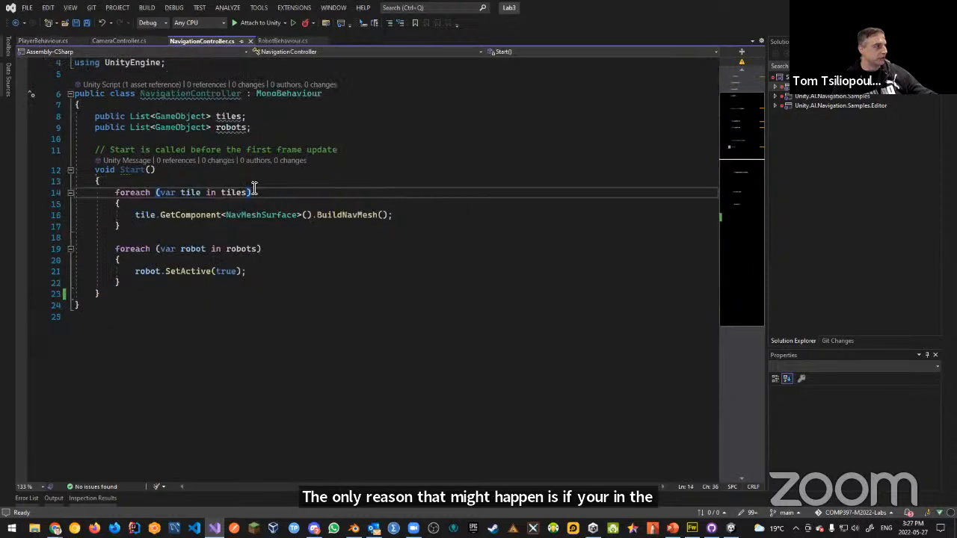
scroll(329, 252, up, 1)
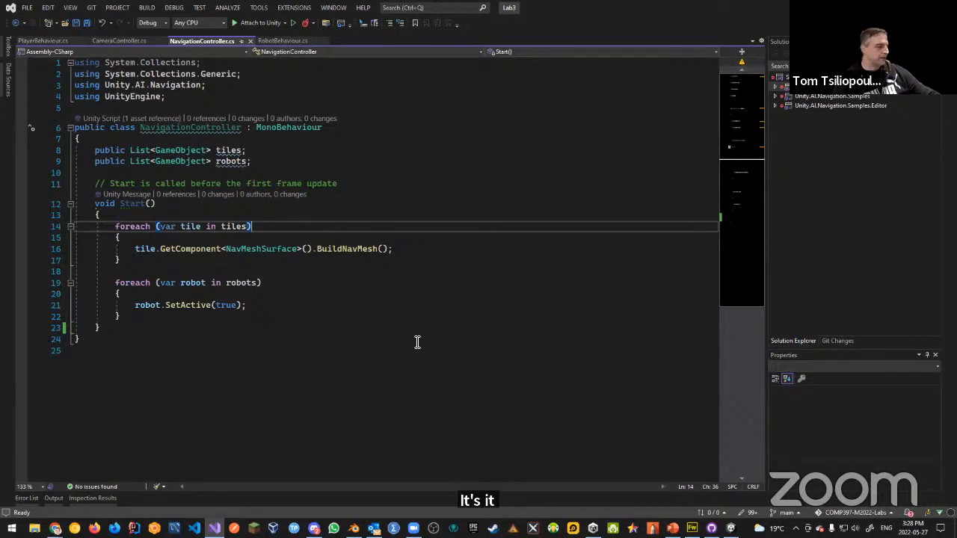
key(alt+Tab)
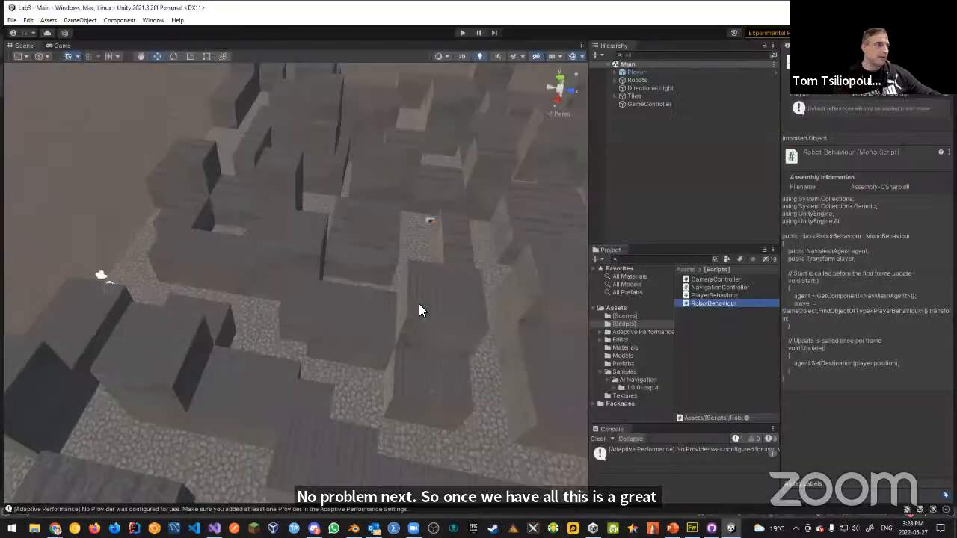
Save the Lab3 project and exit the Unity editor.
click(12, 20)
click(12, 20)
click(13, 21)
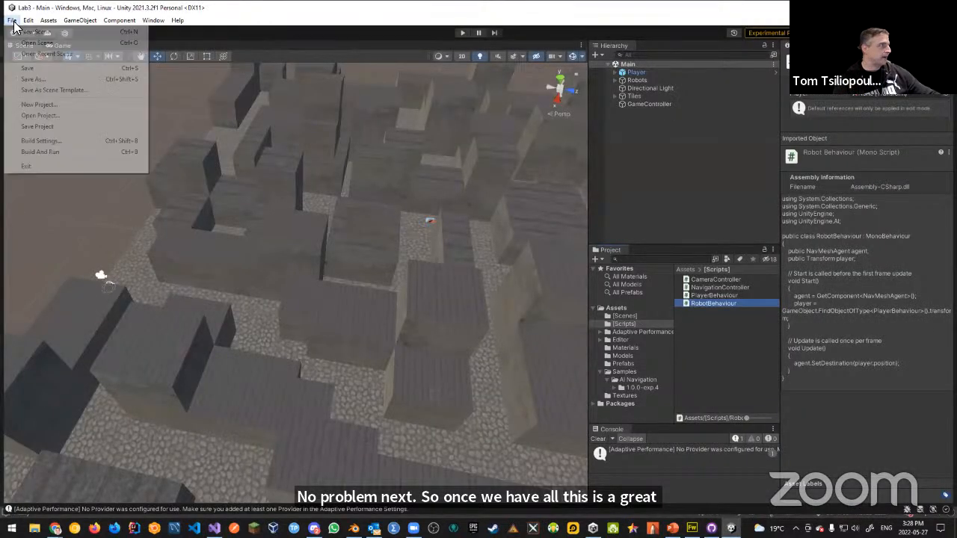
click(39, 127)
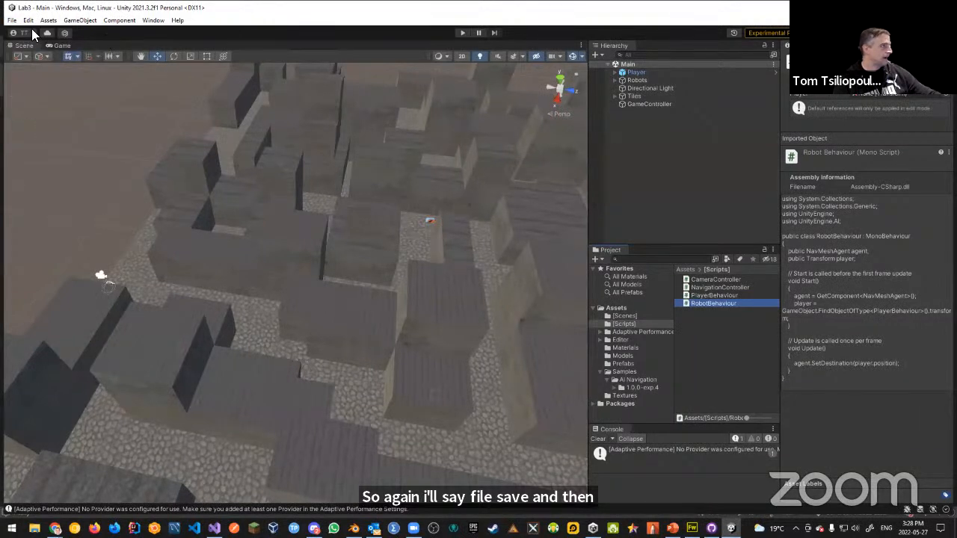
click(12, 20)
click(38, 166)
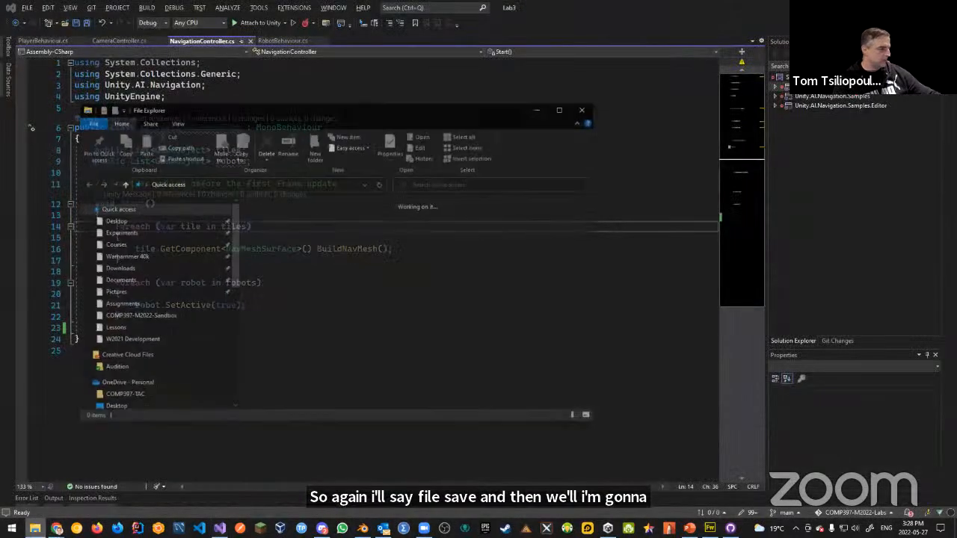
In File Explorer, open the Lab3 project folder under Desktop, Centennial, COMP397, COMP397-M2022-Labs.
click(112, 223)
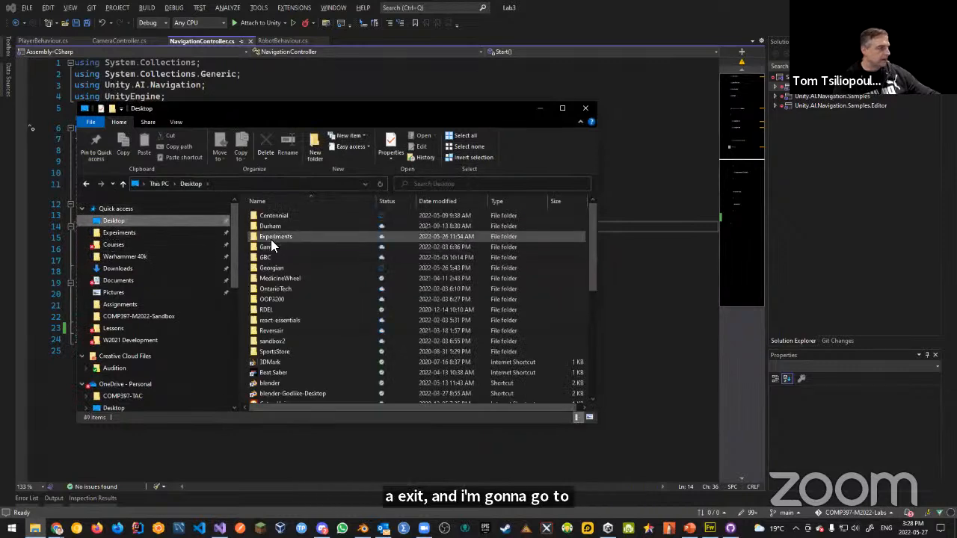
double_click(271, 239)
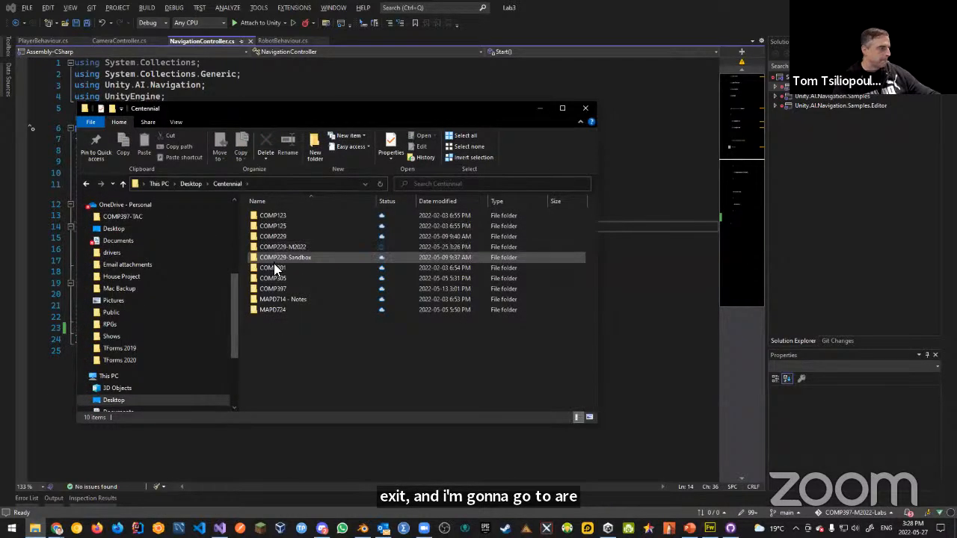
click(277, 288)
double_click(277, 289)
double_click(287, 216)
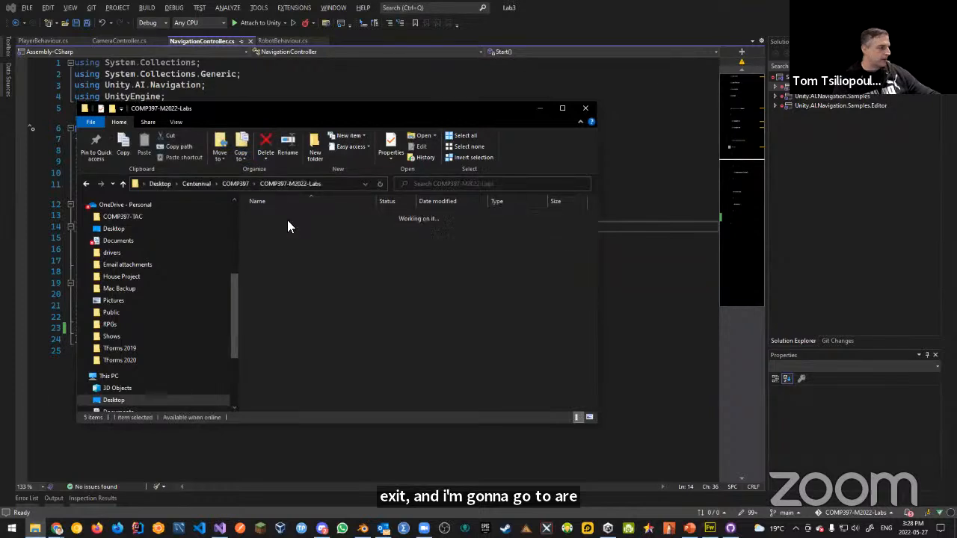
double_click(275, 248)
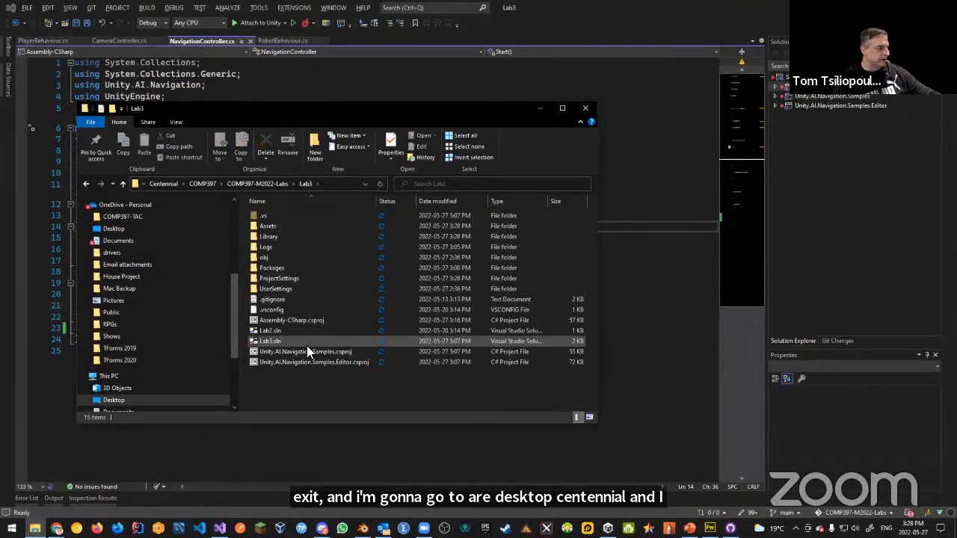
Delete the leftover Lab2.sln solution file from the Lab3 folder.
click(284, 332)
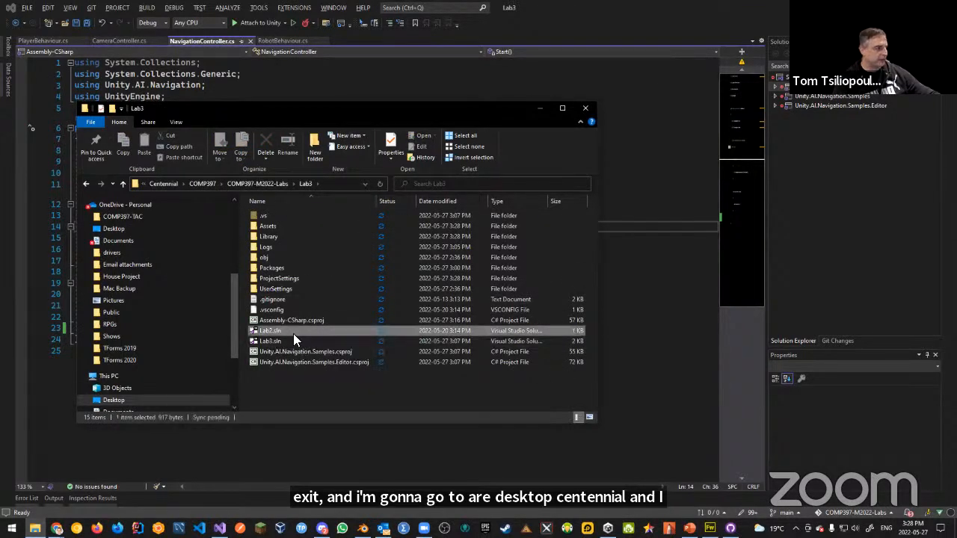
key(Delete)
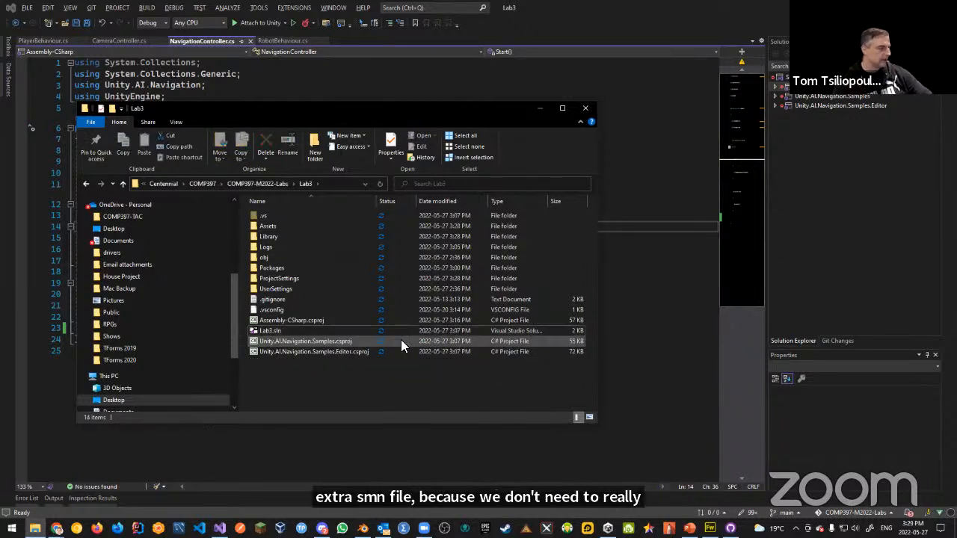
click(378, 301)
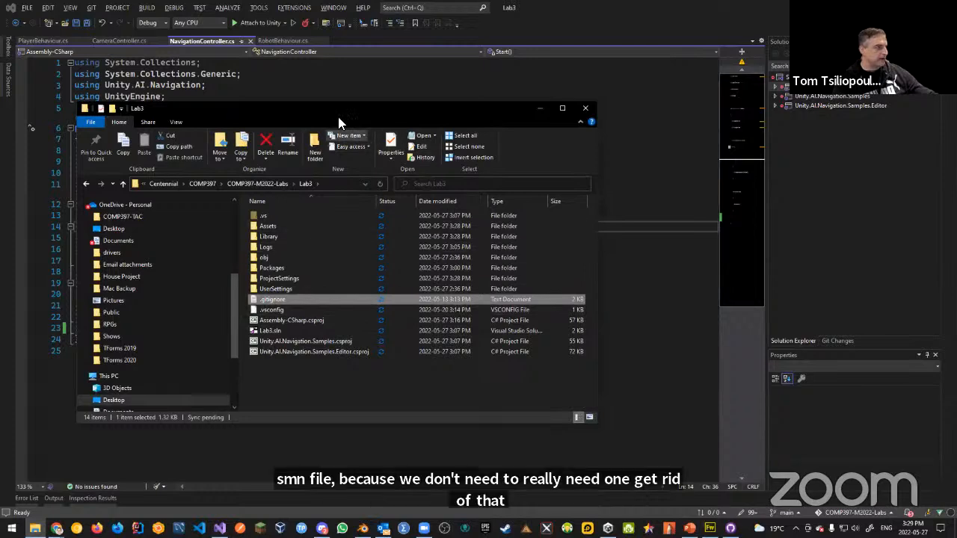
drag(329, 113, 397, 110)
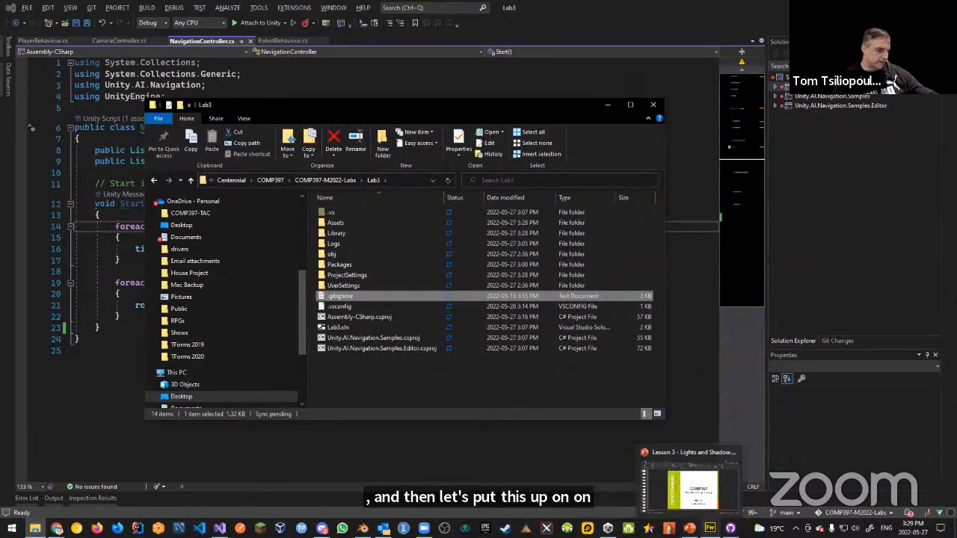
Switch to GitHub Desktop, commit all changes to main with the summary "Added NavMesh Surfaces to all Tiles", and push the commit to origin.
click(730, 528)
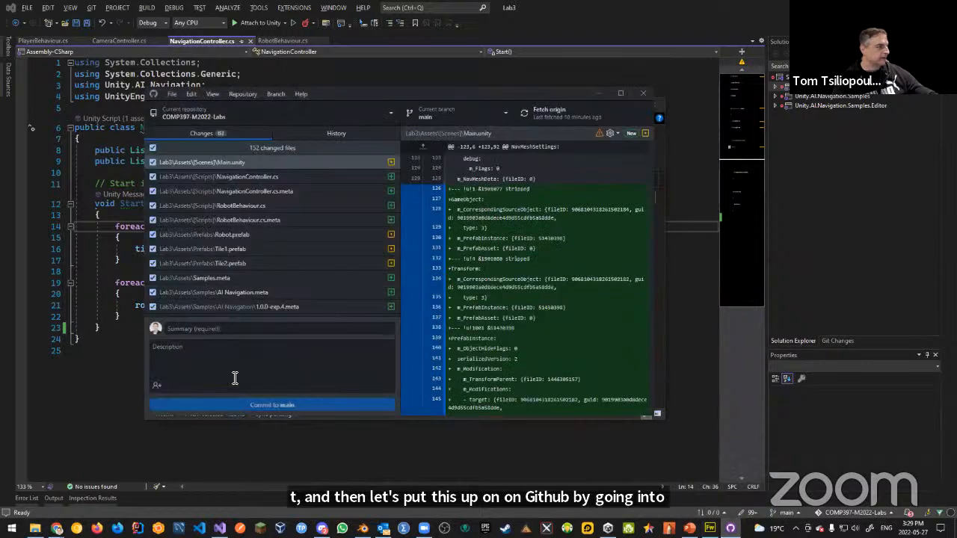
text(Add)
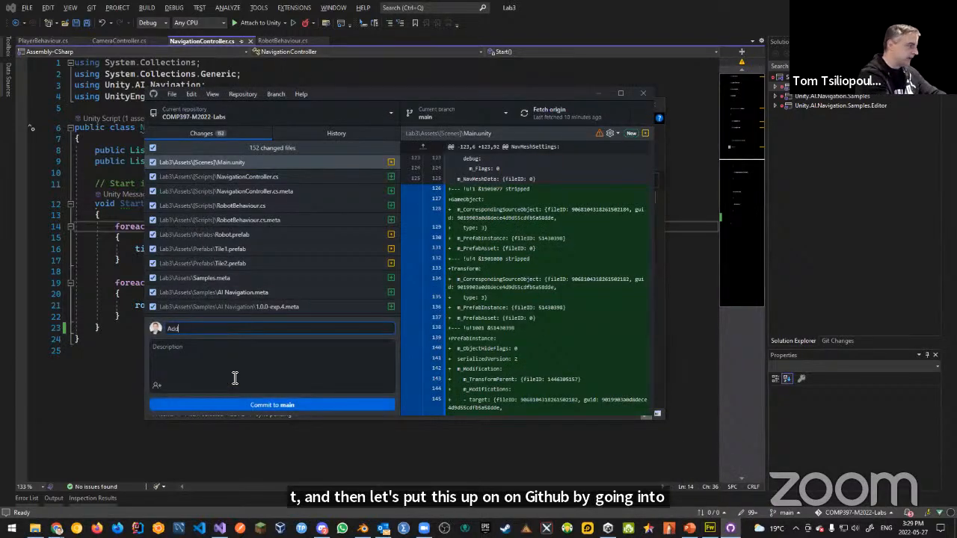
text(ed Nav)
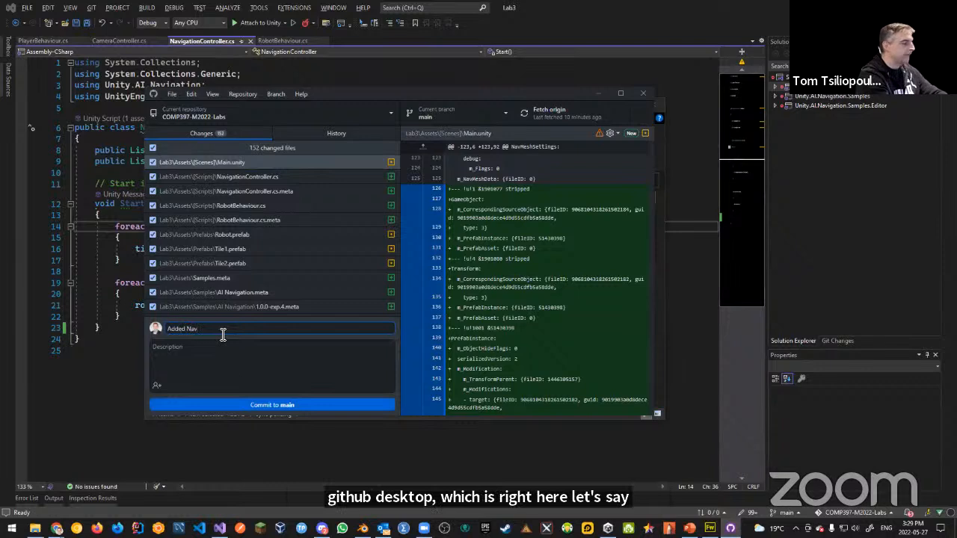
text(MEsh)
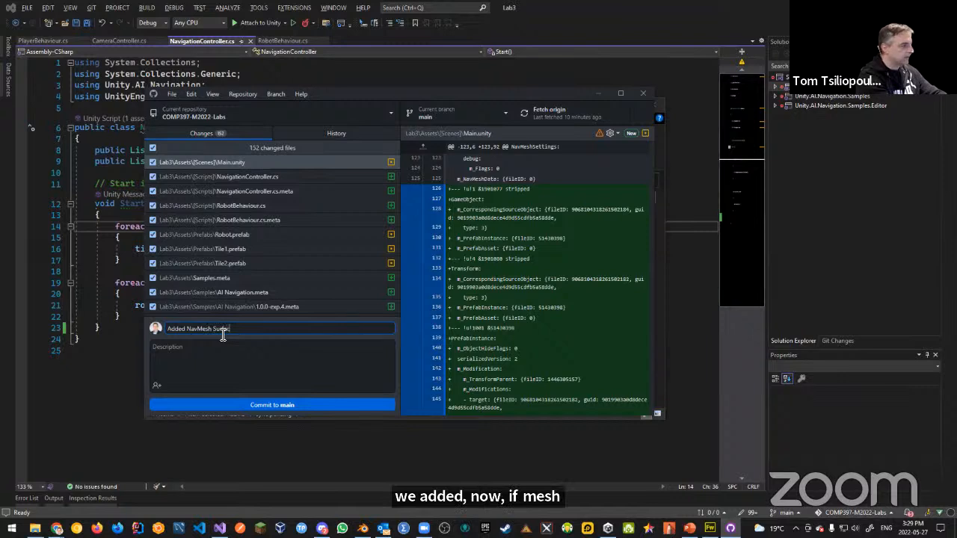
text(Tiles)
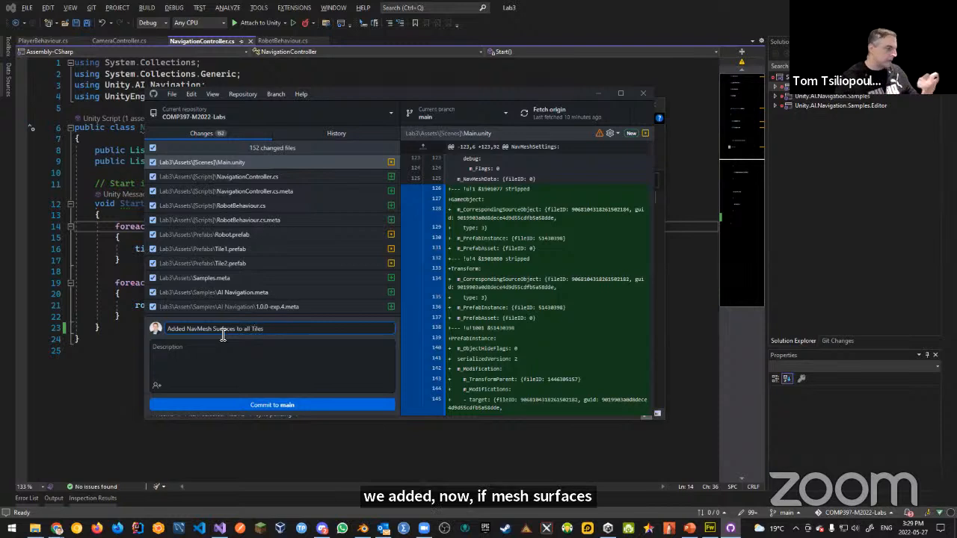
click(285, 406)
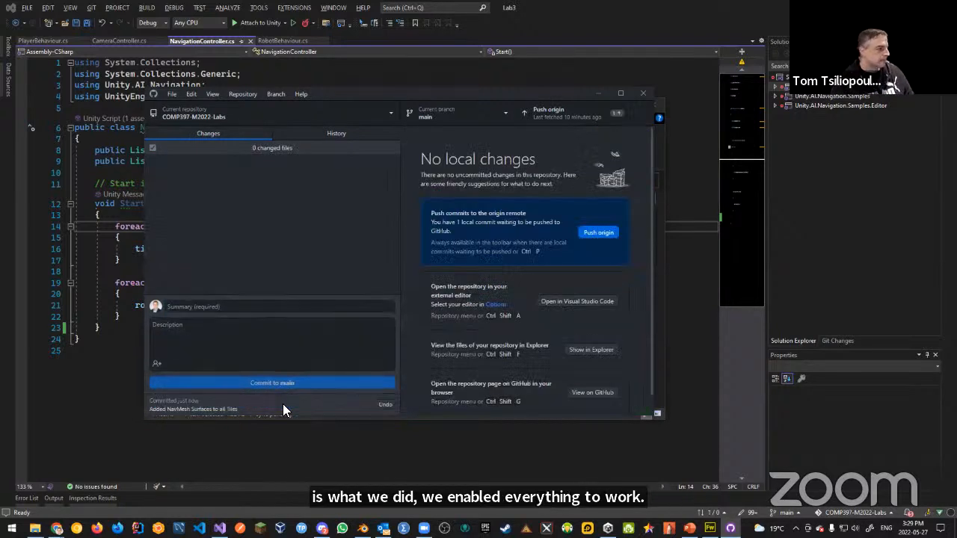
click(589, 233)
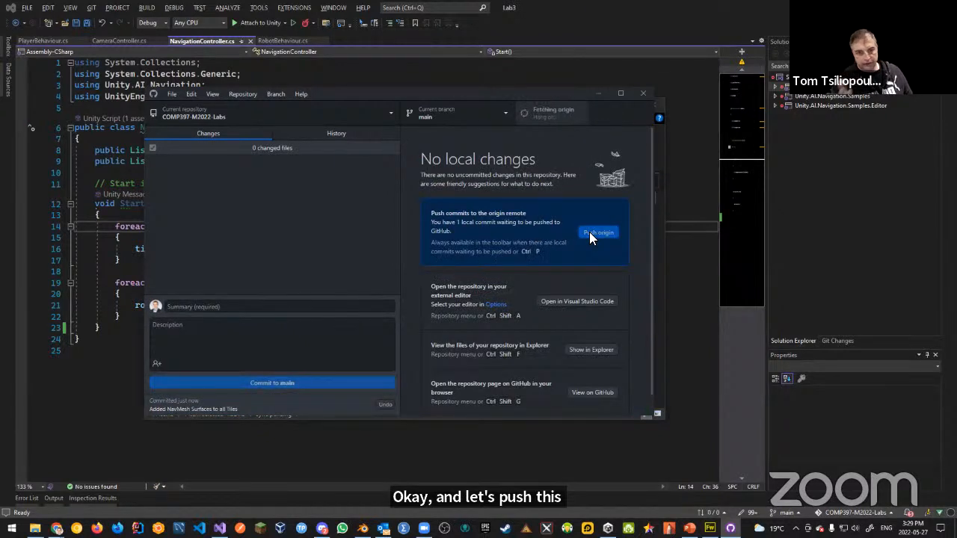
click(594, 95)
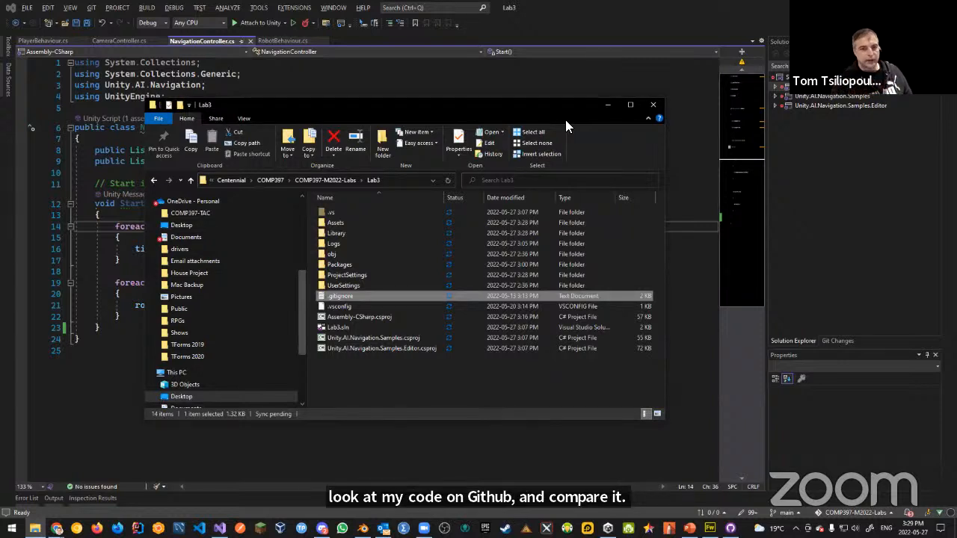
Switch to Unity Hub and reopen the Lab3 project.
click(419, 86)
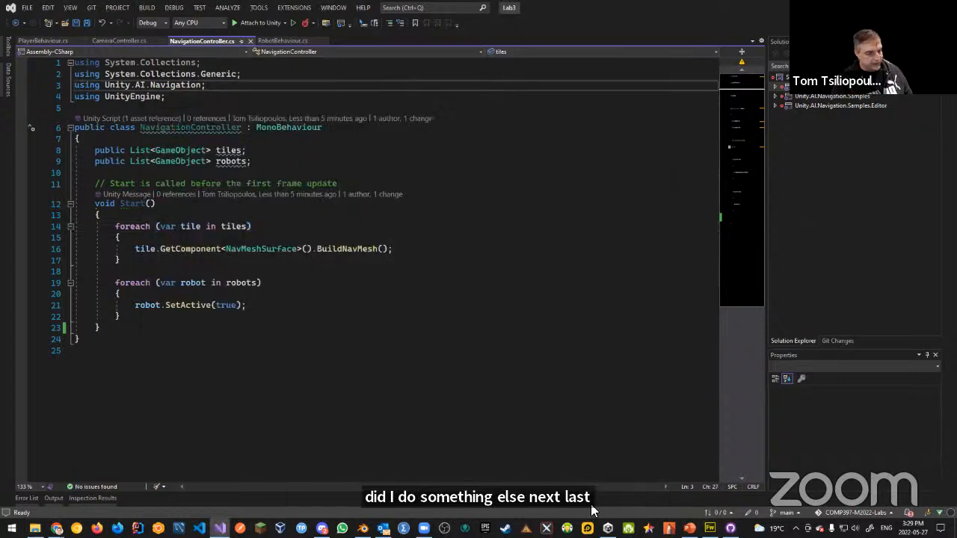
click(607, 529)
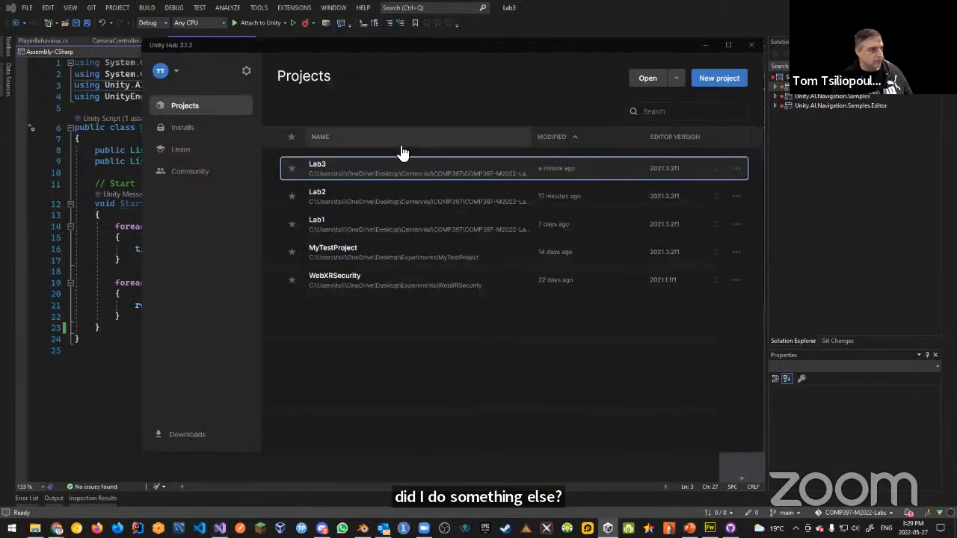
click(357, 172)
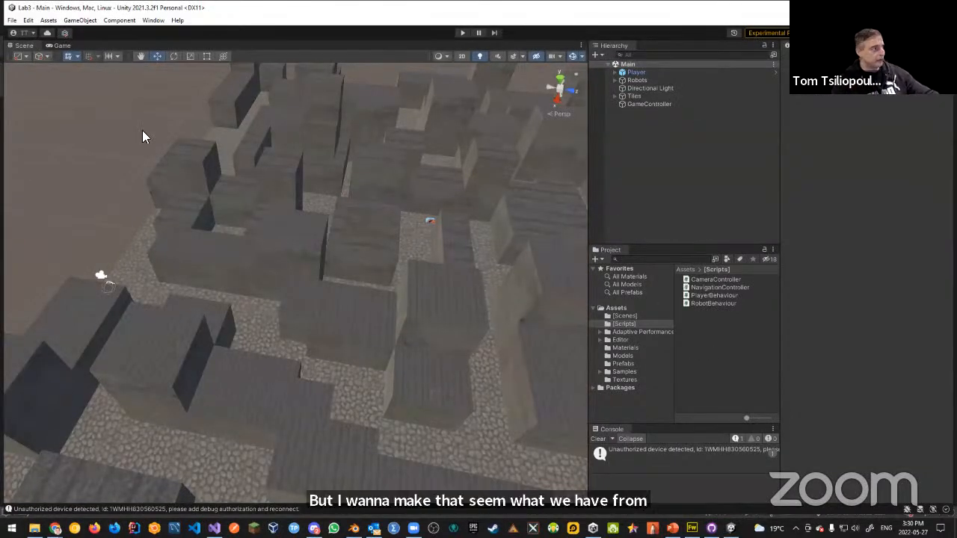
Create a new scene named Start in the [Scenes] folder and open it.
click(627, 317)
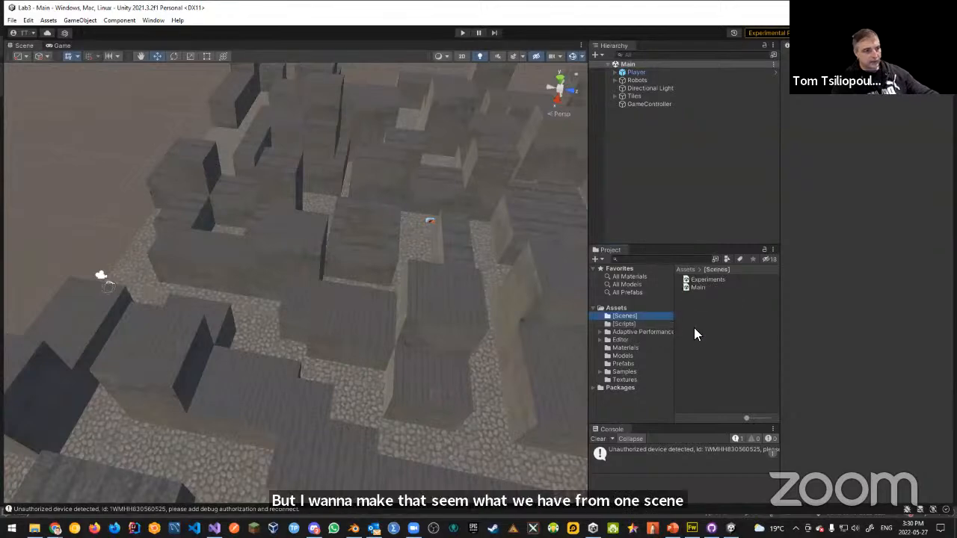
right_click(715, 267)
mouse_move(740, 57)
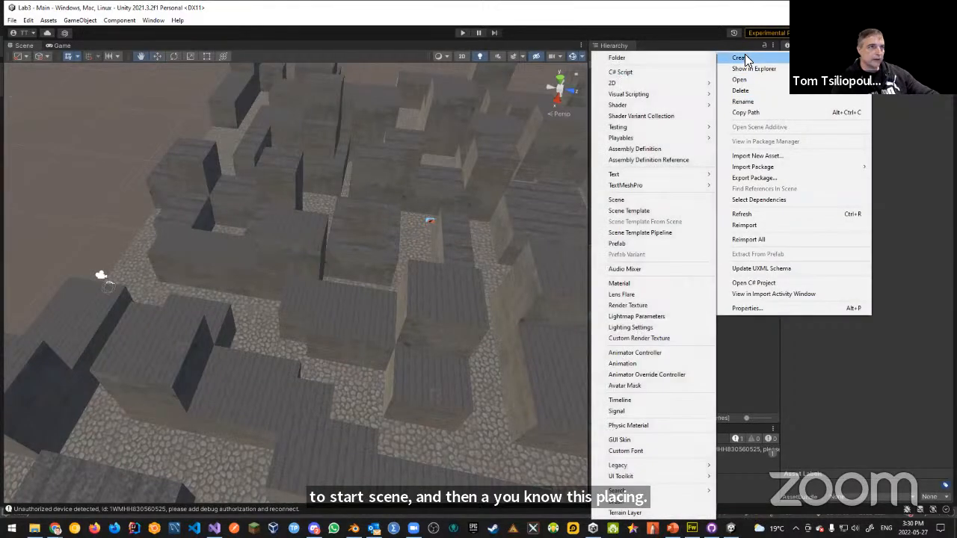
click(617, 199)
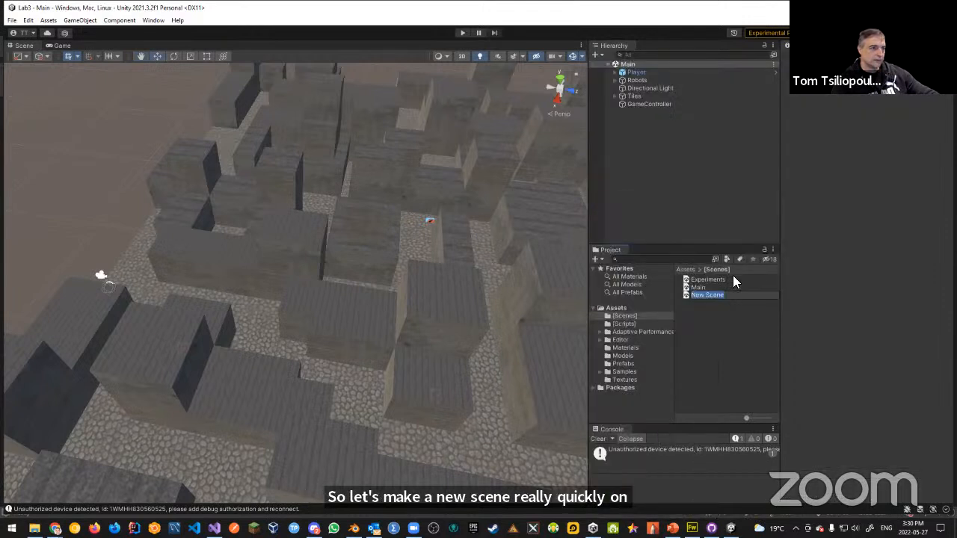
text(Start)
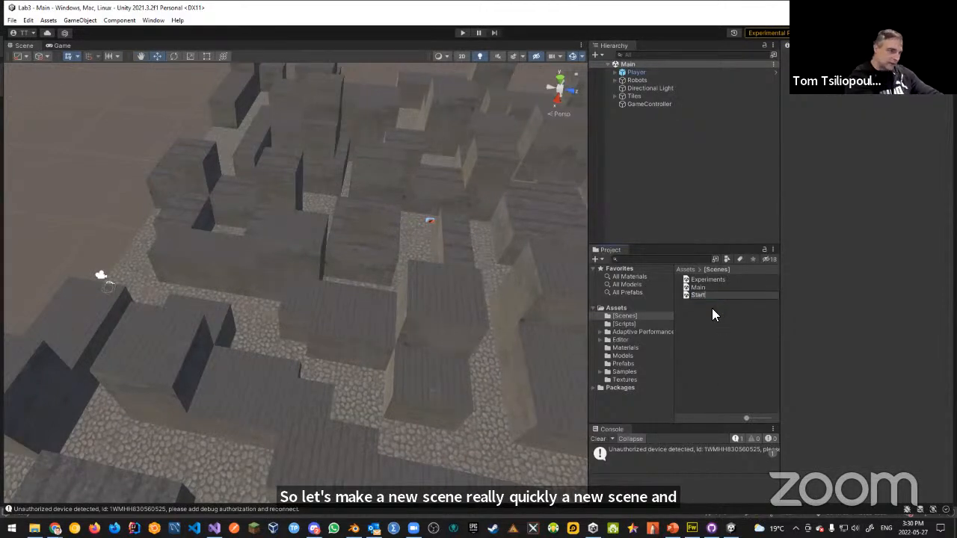
key(Return)
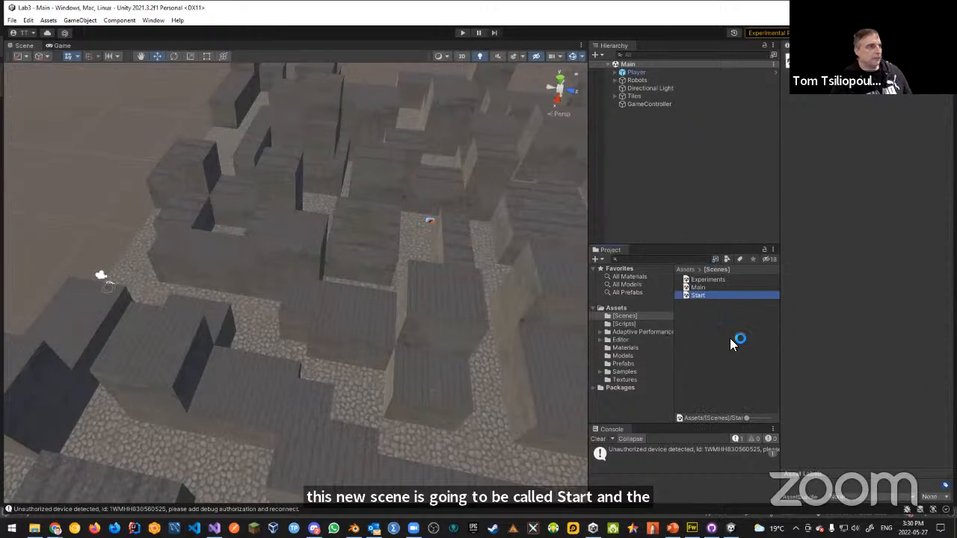
double_click(700, 295)
Add a UI Panel to the Start scene, focus on it, and switch the scene view to 2D.
click(646, 72)
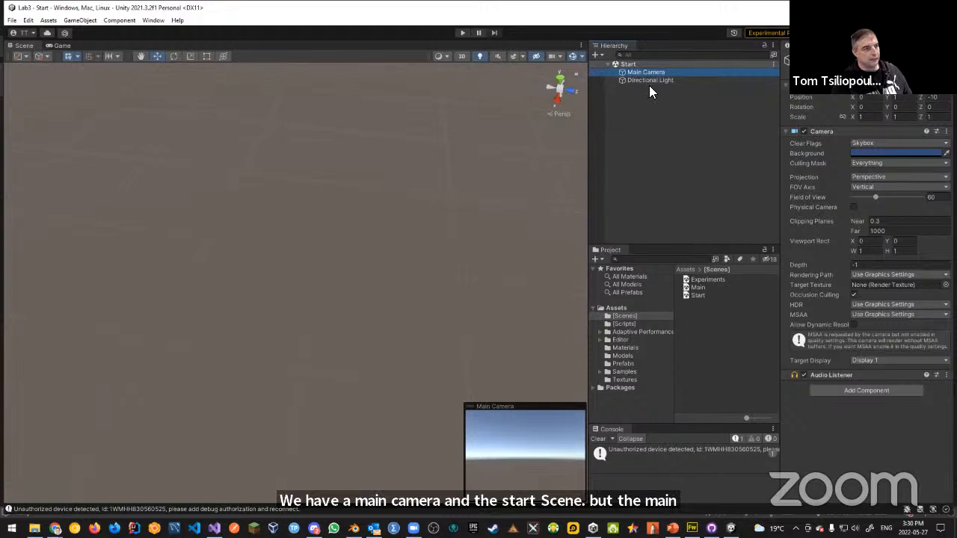
right_click(640, 109)
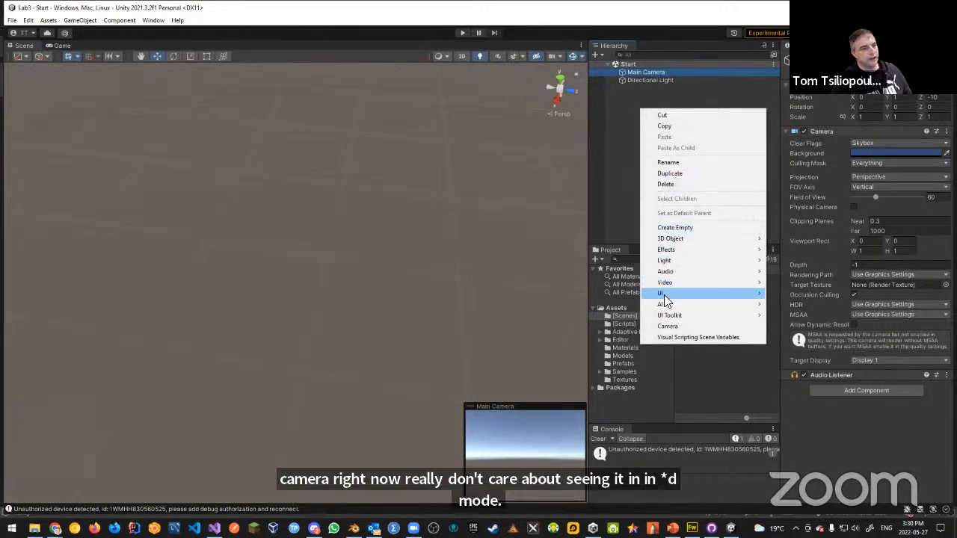
mouse_move(694, 299)
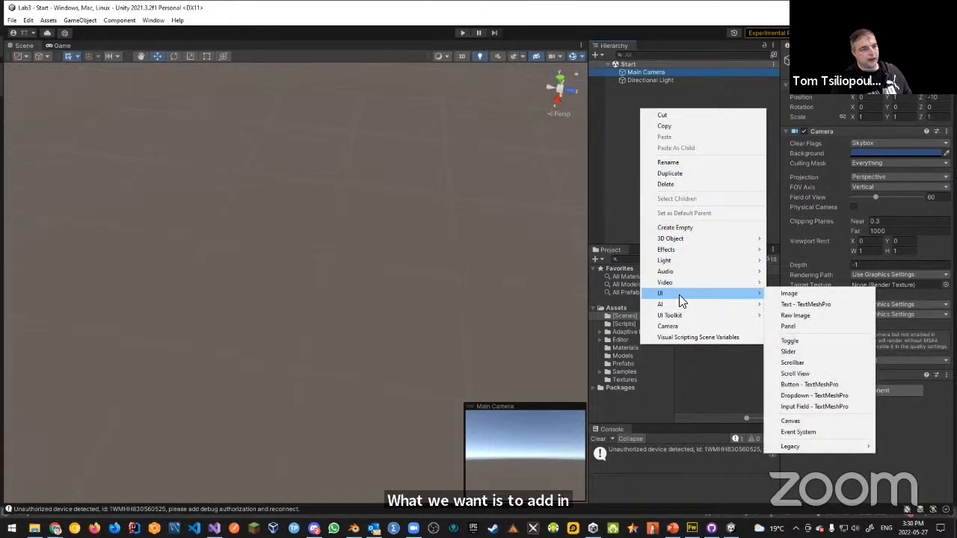
click(787, 328)
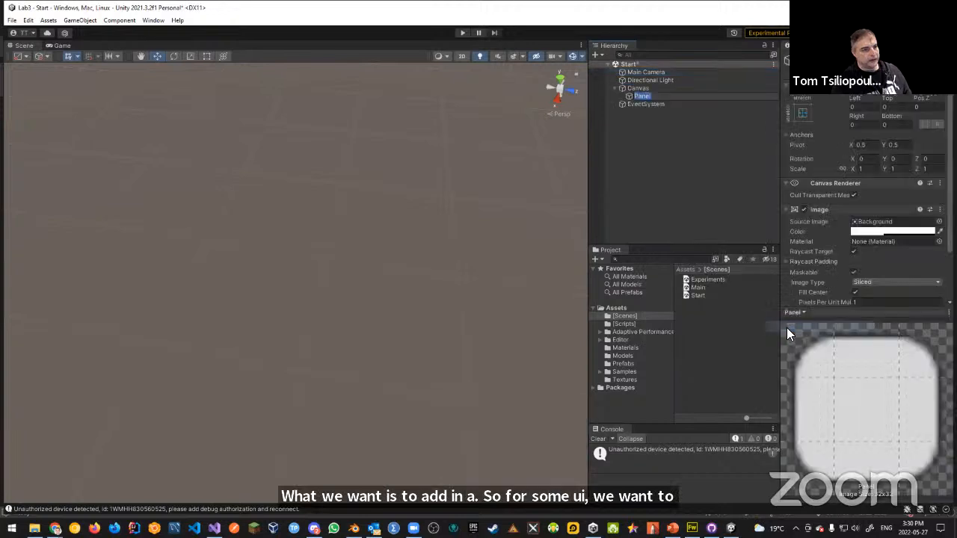
click(662, 148)
double_click(640, 95)
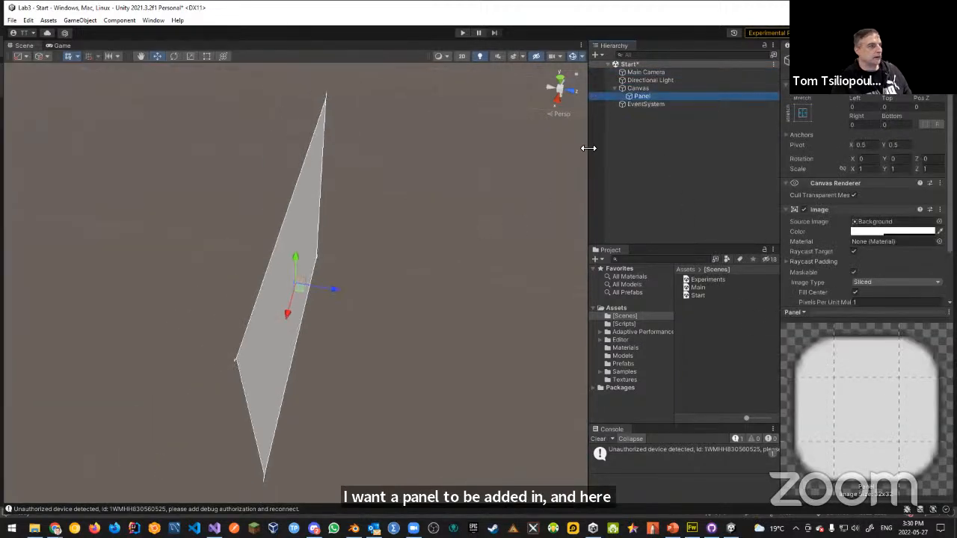
click(460, 57)
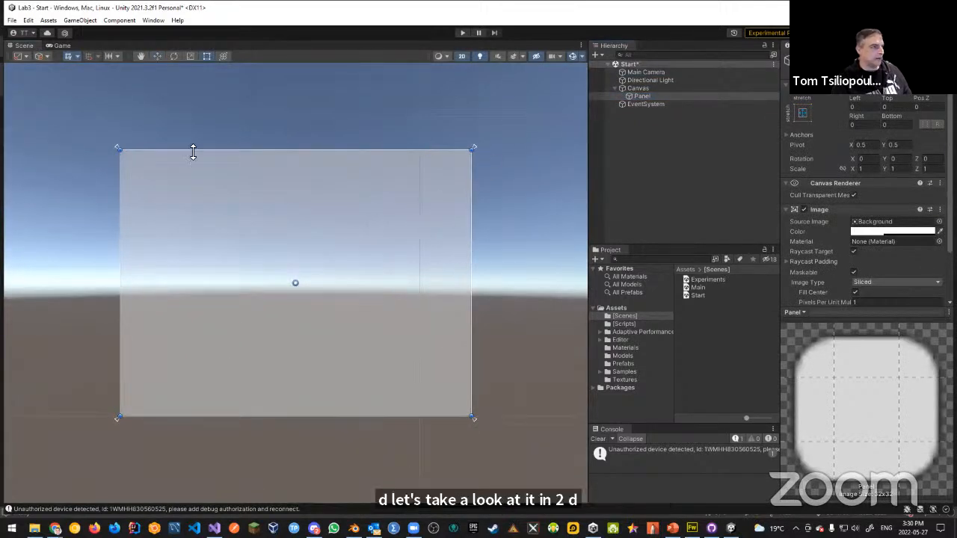
middle_drag(322, 323, 352, 316)
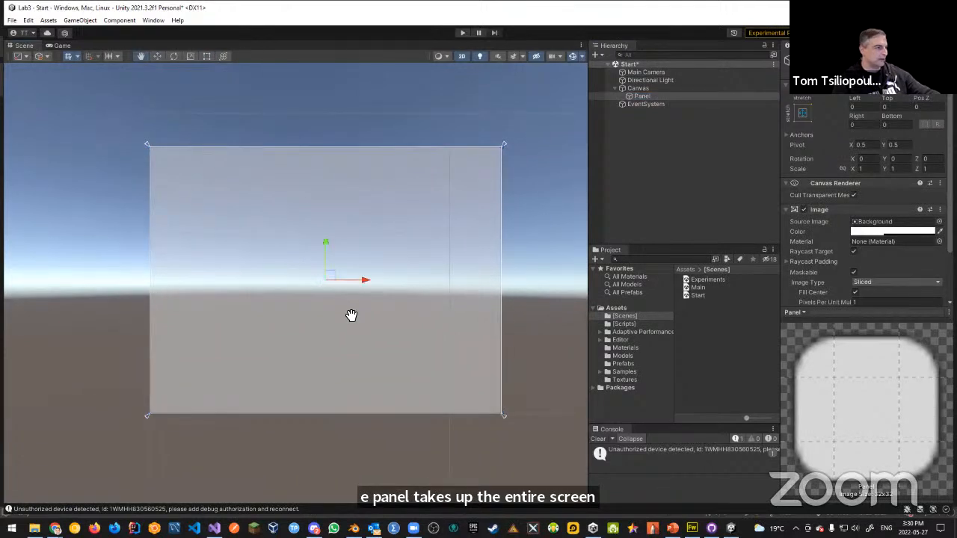
Change the Panel's anchor preset from full stretch to middle center.
click(627, 95)
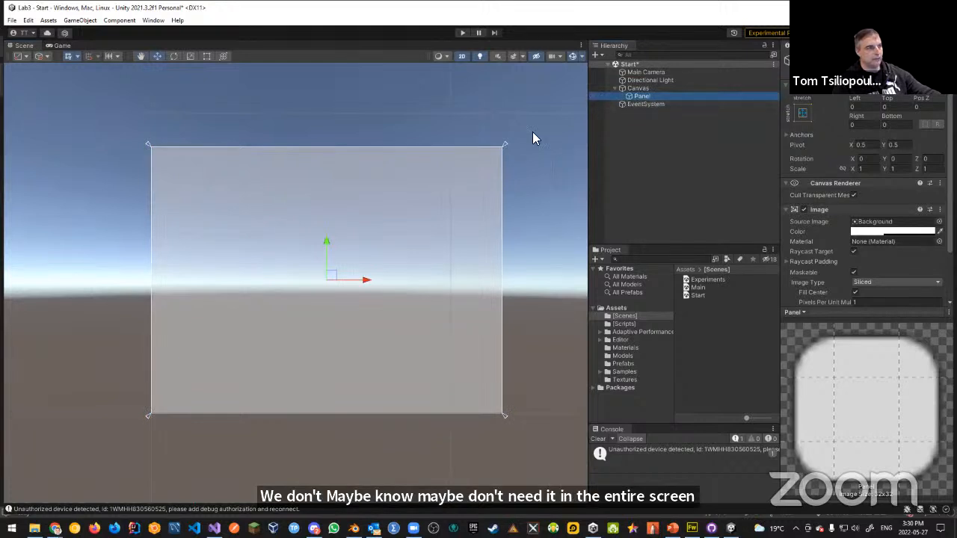
click(805, 116)
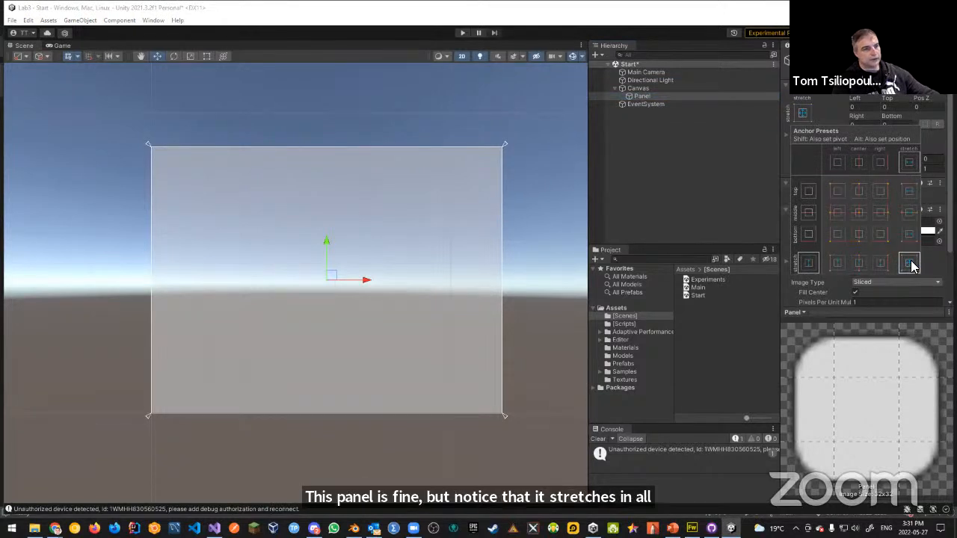
click(857, 213)
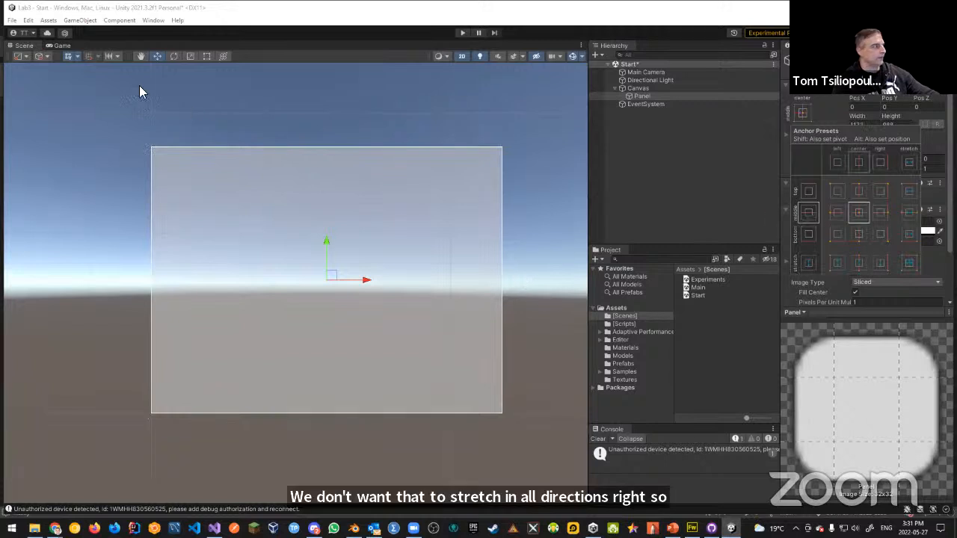
Pull in both vertical sides of the Panel with the Rect tool, making it about 799 wide.
click(207, 57)
click(206, 57)
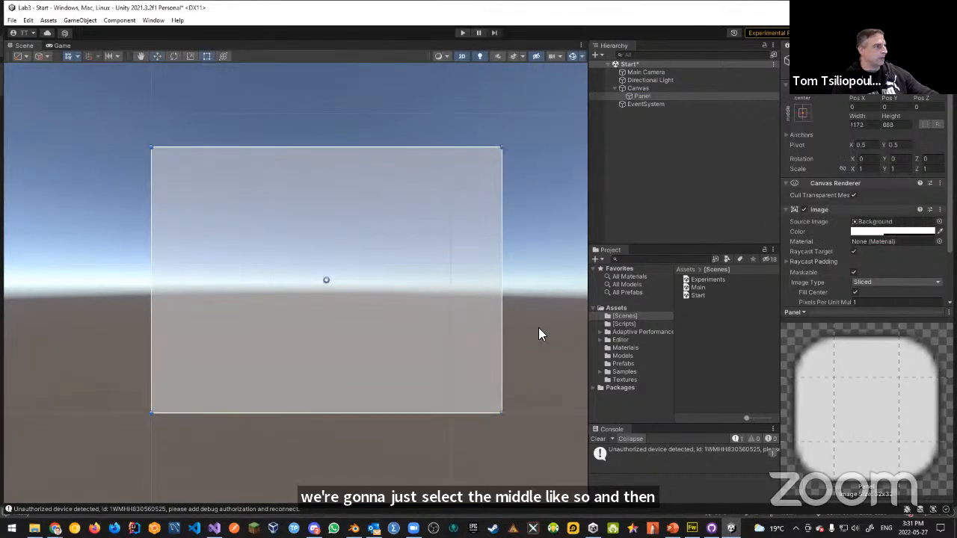
drag(505, 292, 451, 287)
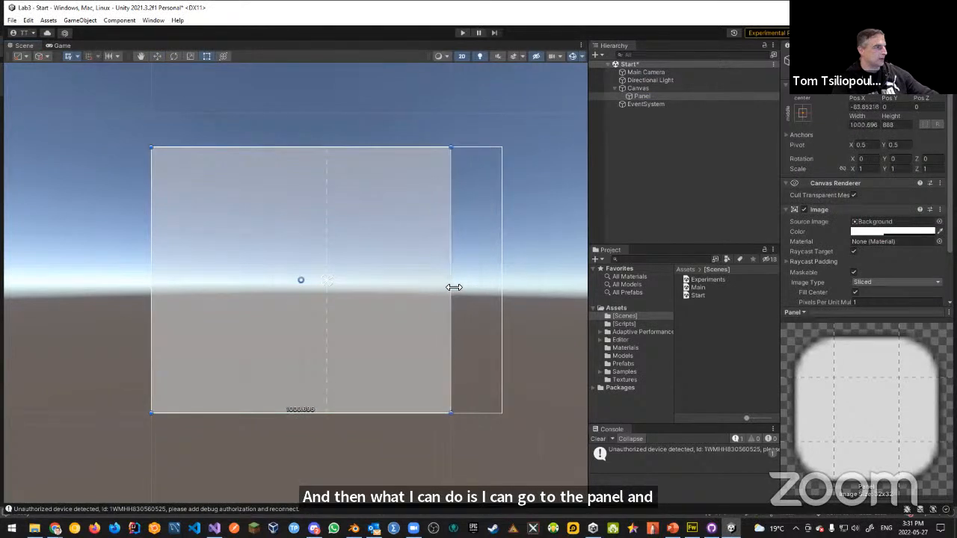
drag(152, 269, 212, 269)
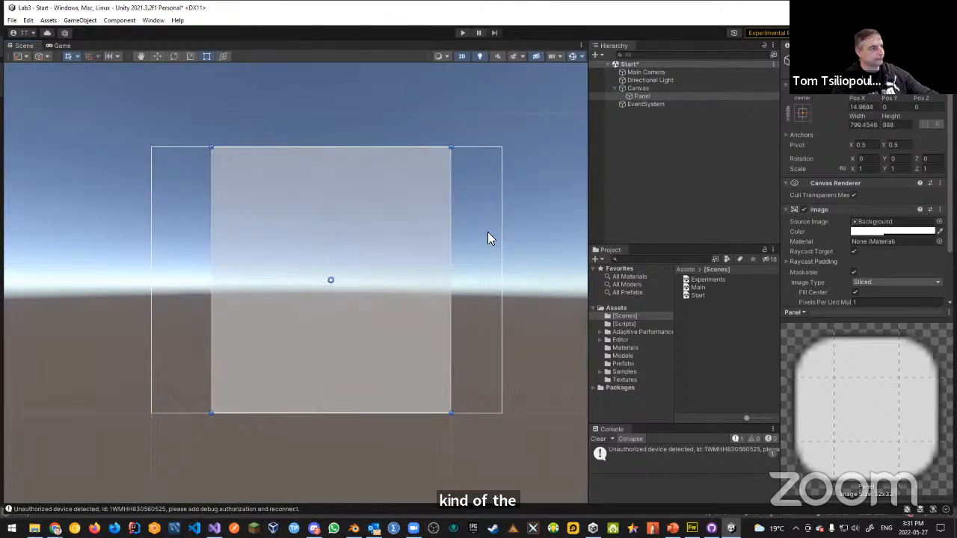
Preview the Panel in the Game view and set that view's resolution to WebGL (1024x768).
click(61, 46)
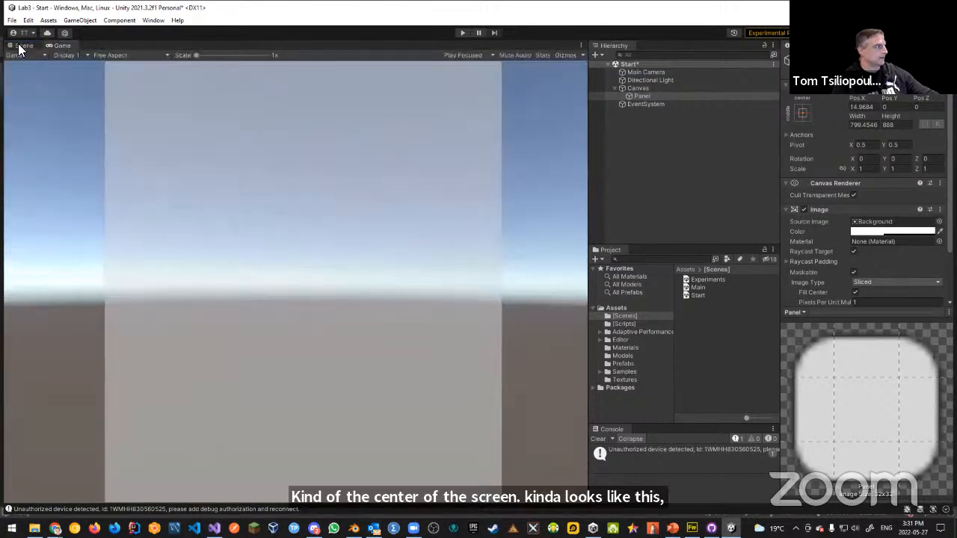
click(22, 46)
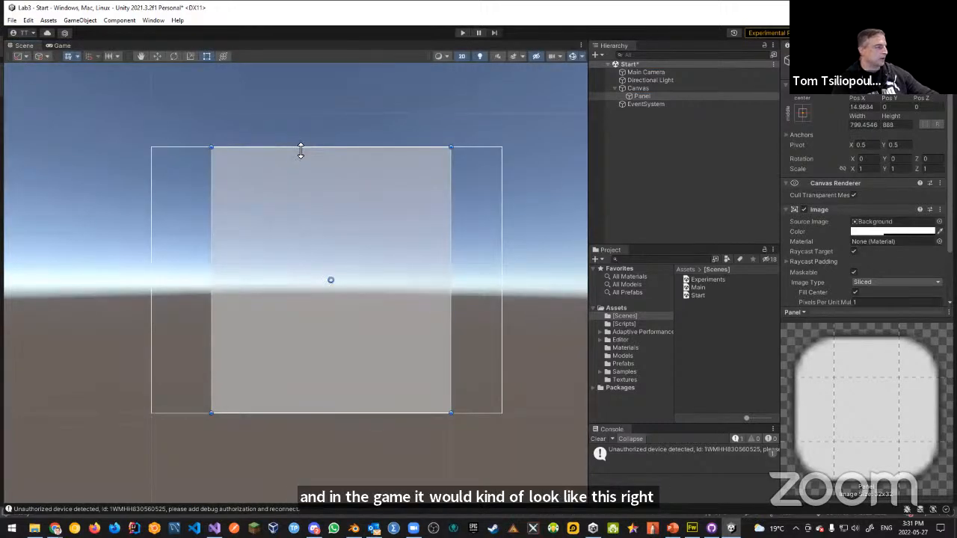
click(66, 46)
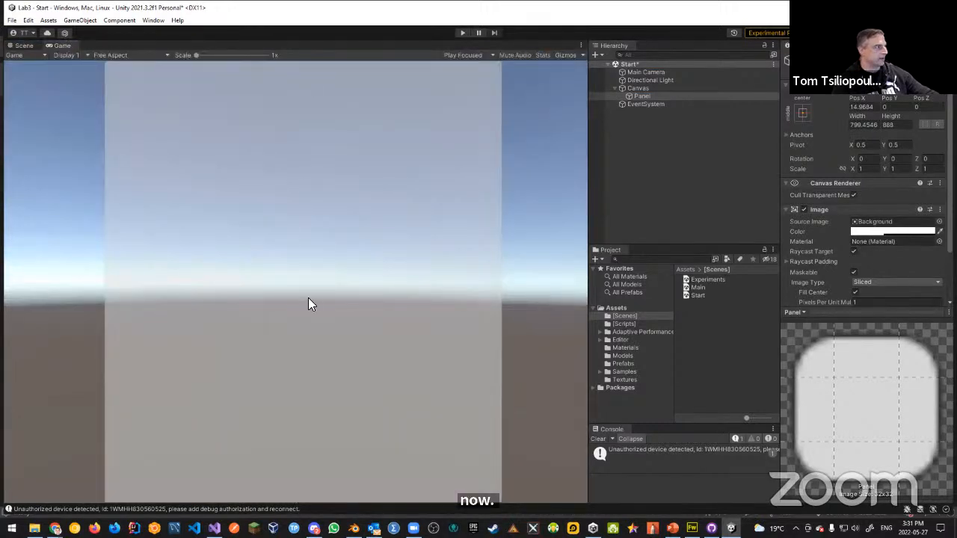
click(105, 56)
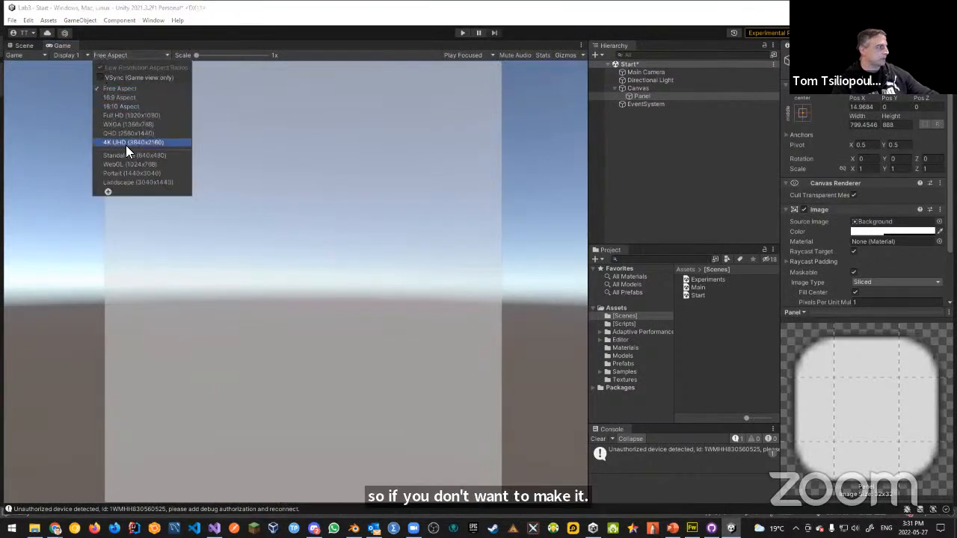
click(130, 164)
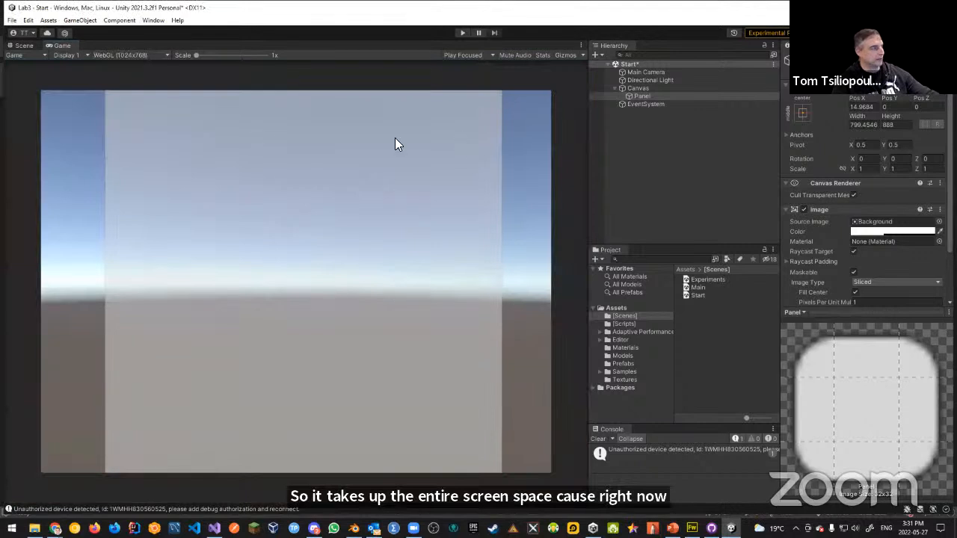
click(23, 46)
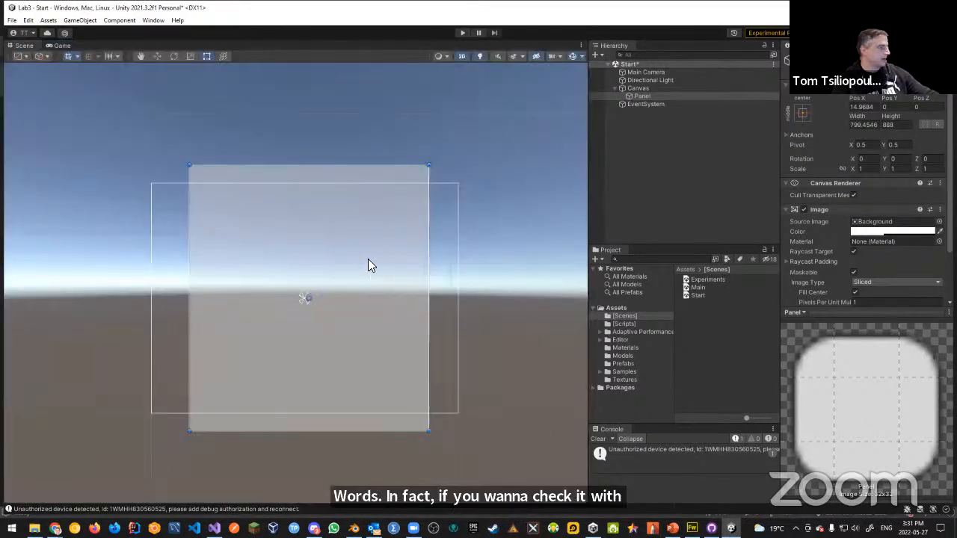
Shrink the Panel from all four sides to fit inside the canvas, about 500 wide by 683 high.
drag(300, 169, 297, 198)
drag(322, 433, 324, 401)
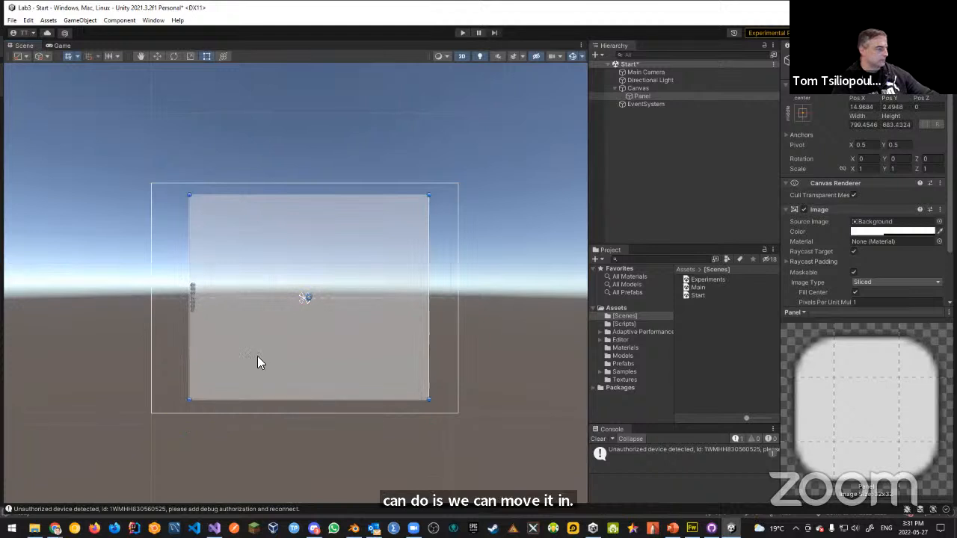
drag(191, 332, 244, 334)
drag(432, 333, 394, 331)
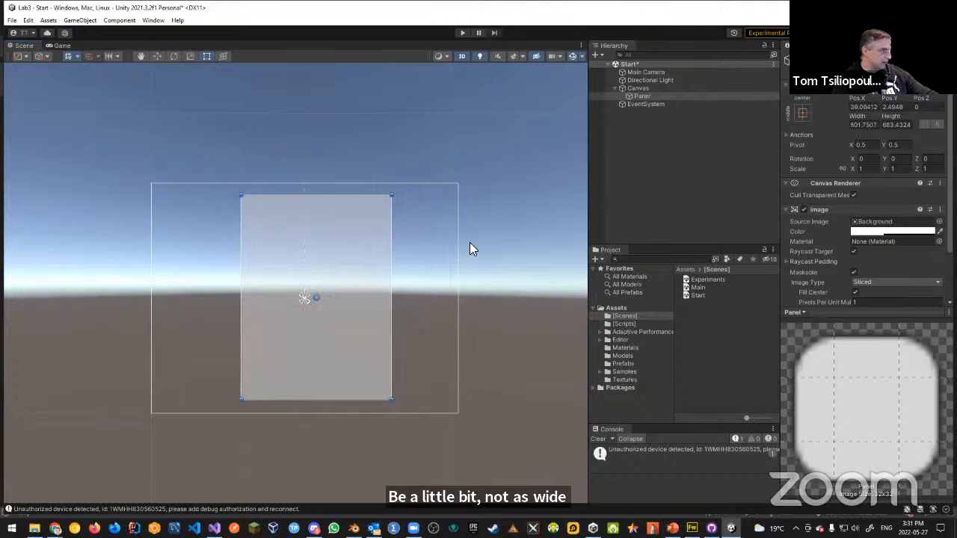
drag(391, 267, 388, 265)
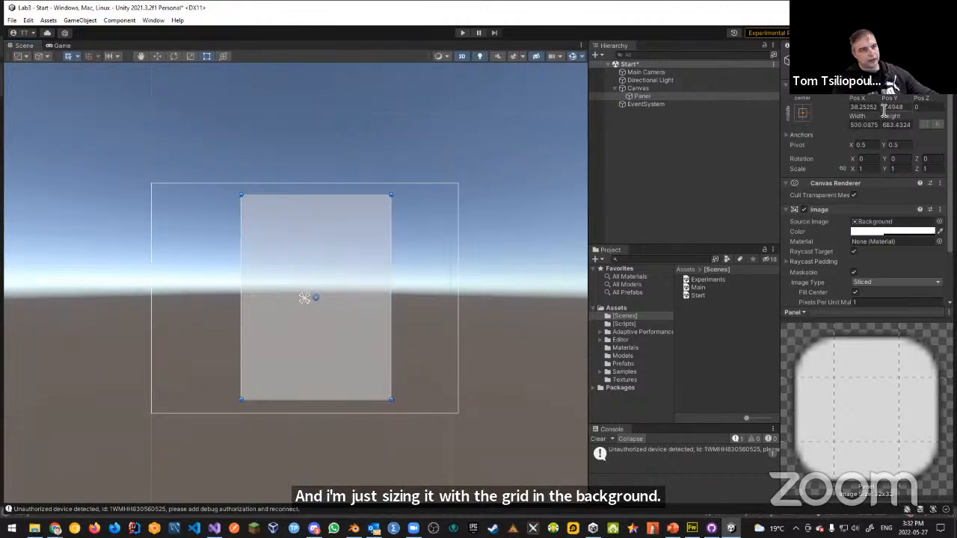
Set the Panel's width to 500 and its height to 680.
click(870, 125)
text(500)
key(Tab)
text(680)
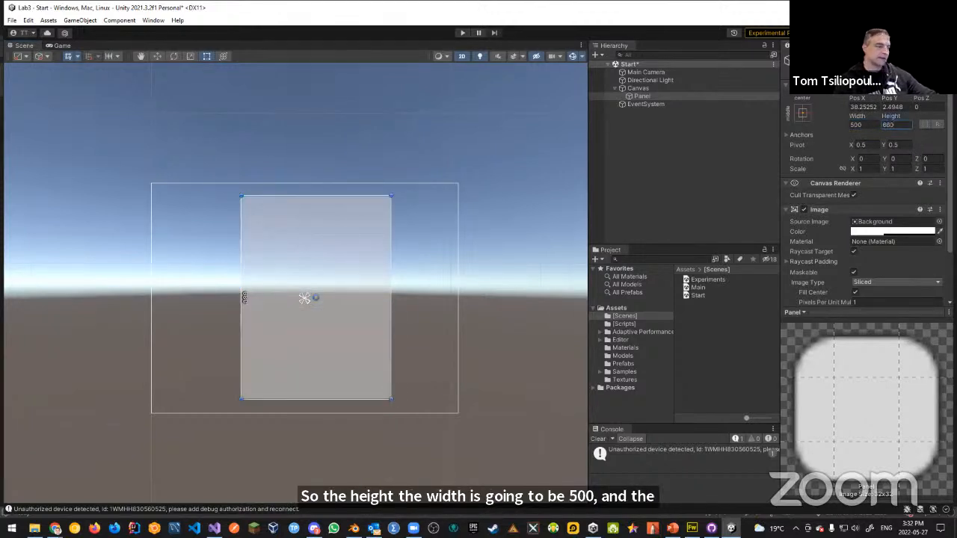
Center the Panel by setting its Pos X and Pos Y to 0, and check it in the Game view.
click(865, 107)
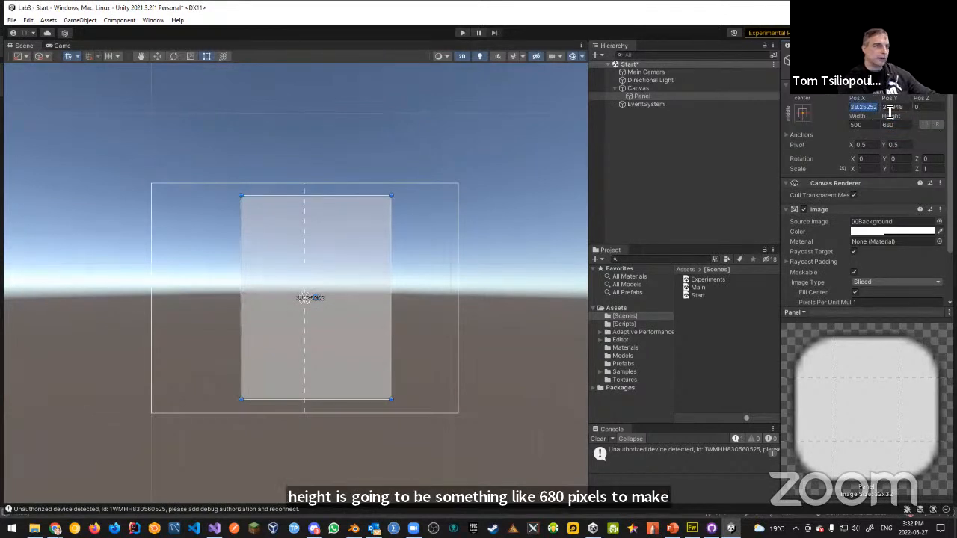
text(0)
click(895, 109)
text(0)
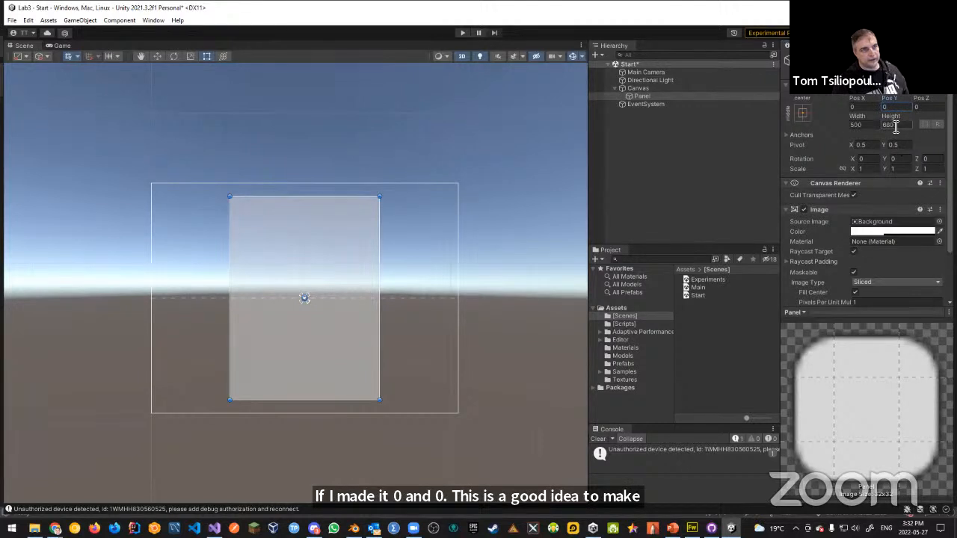
click(61, 46)
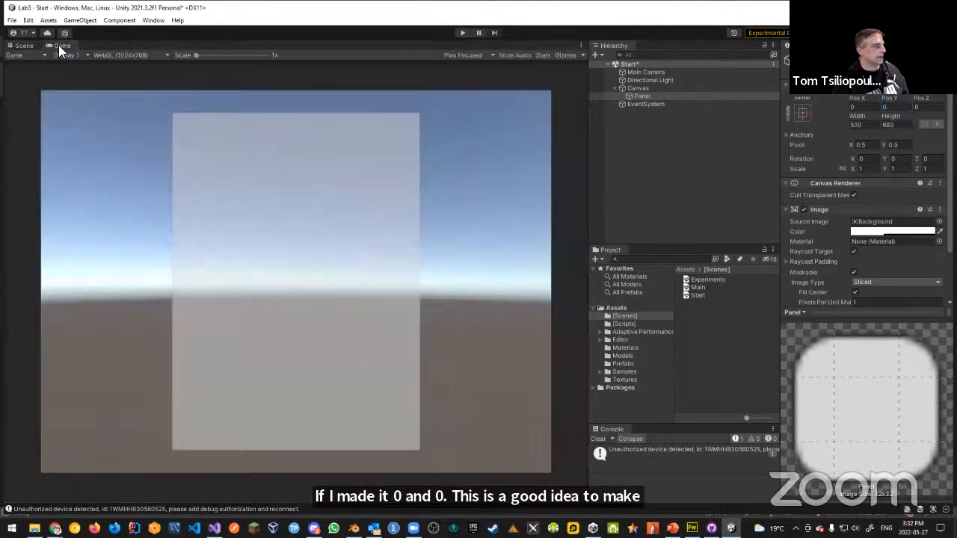
click(26, 46)
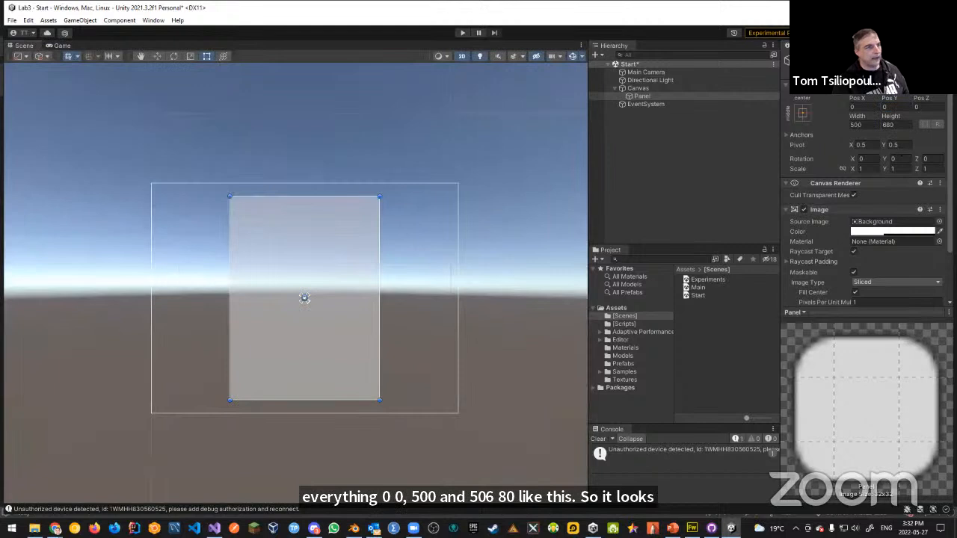
Add a Text - TextMeshPro object as a child of the Panel and import the TMP Essentials resources.
right_click(641, 97)
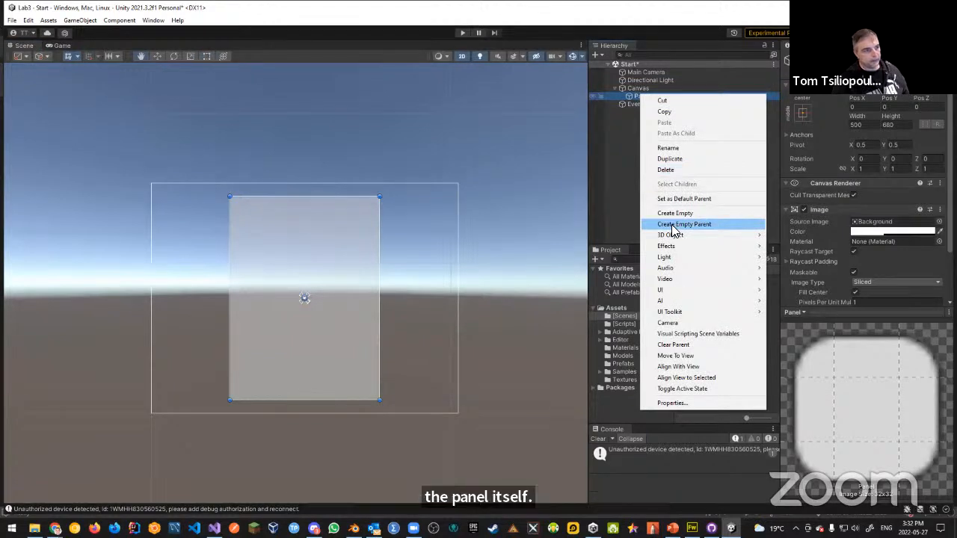
mouse_move(662, 294)
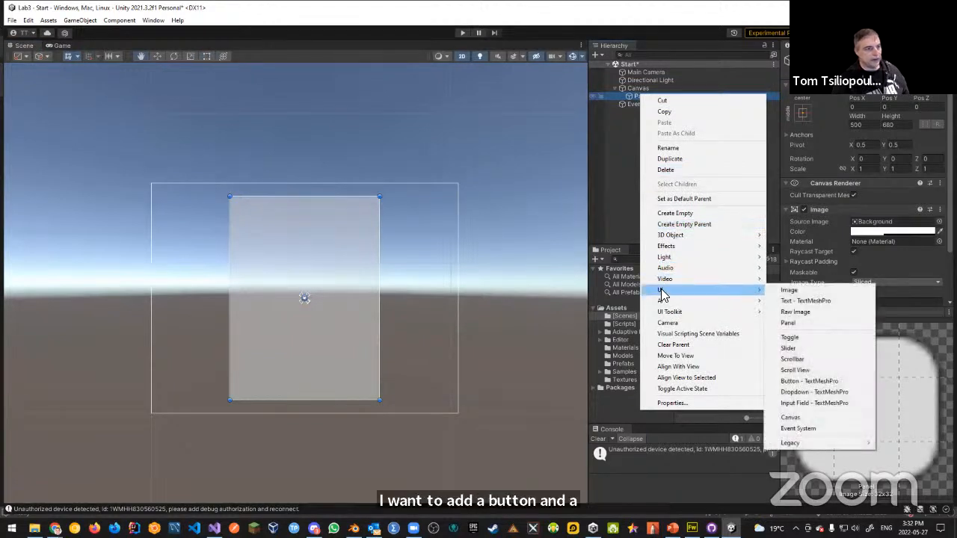
click(805, 301)
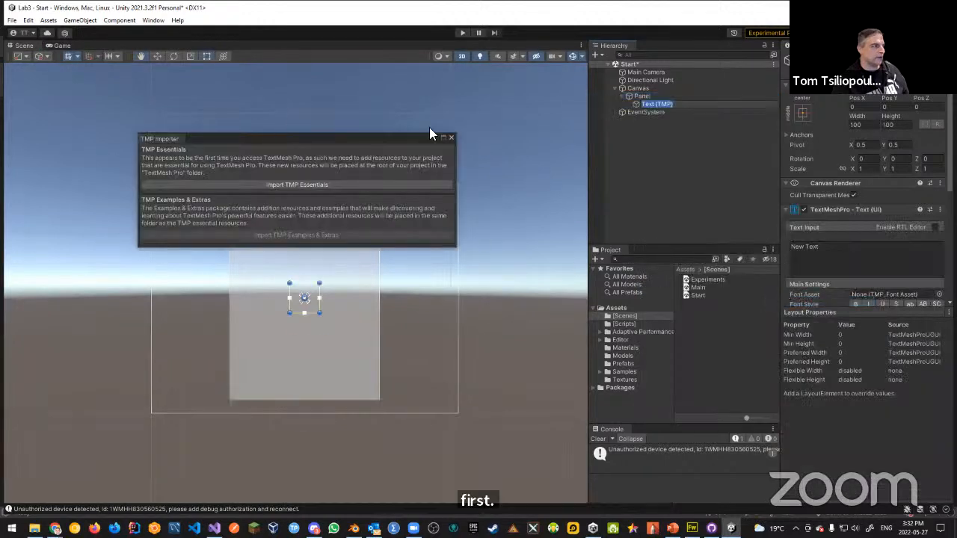
click(293, 185)
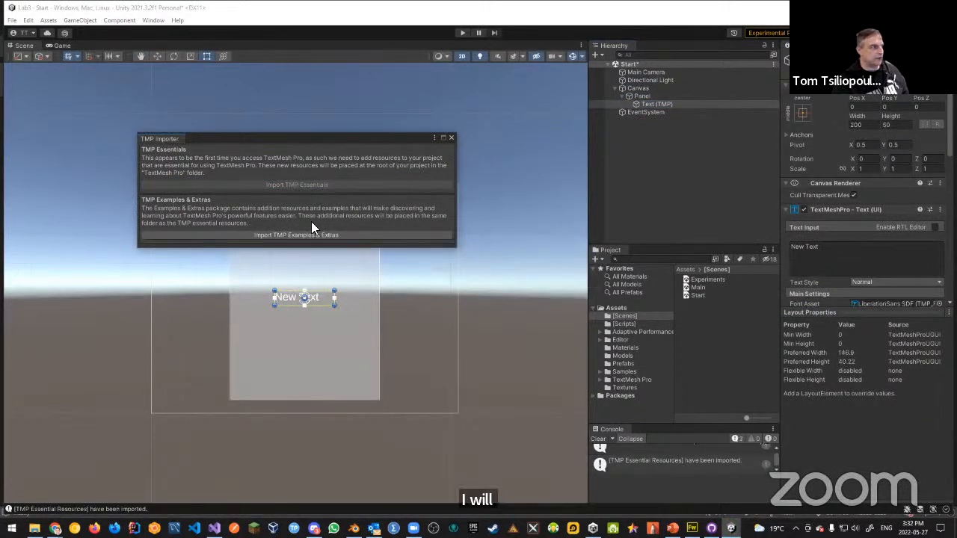
click(451, 139)
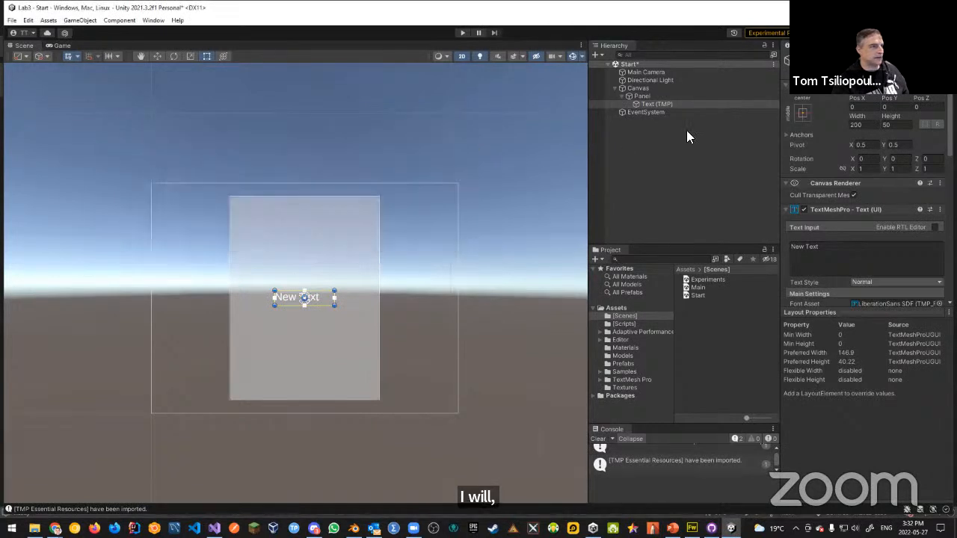
Rename the new text object under the Panel to "Start Game Label".
click(661, 105)
text(Welco)
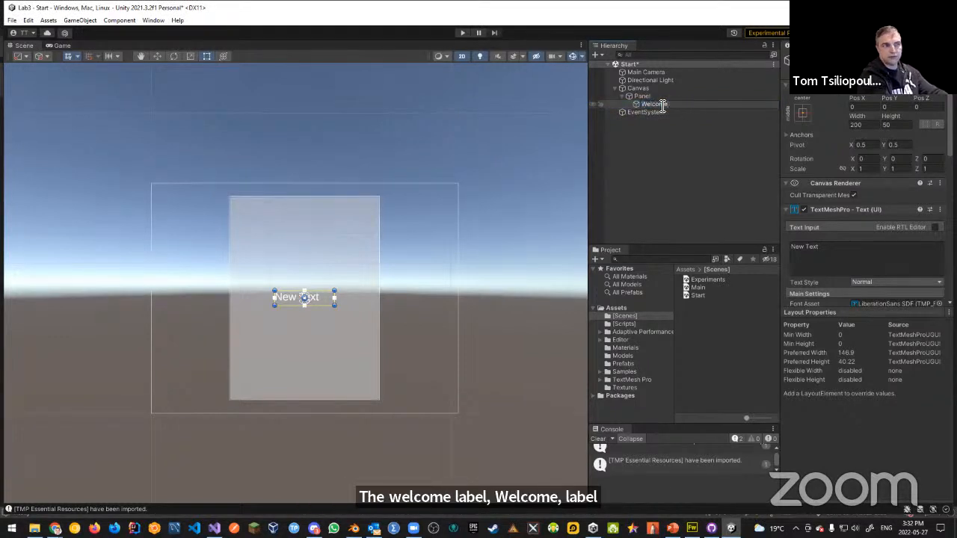
key(BackSpace)
text(Start Game Label)
key(Return)
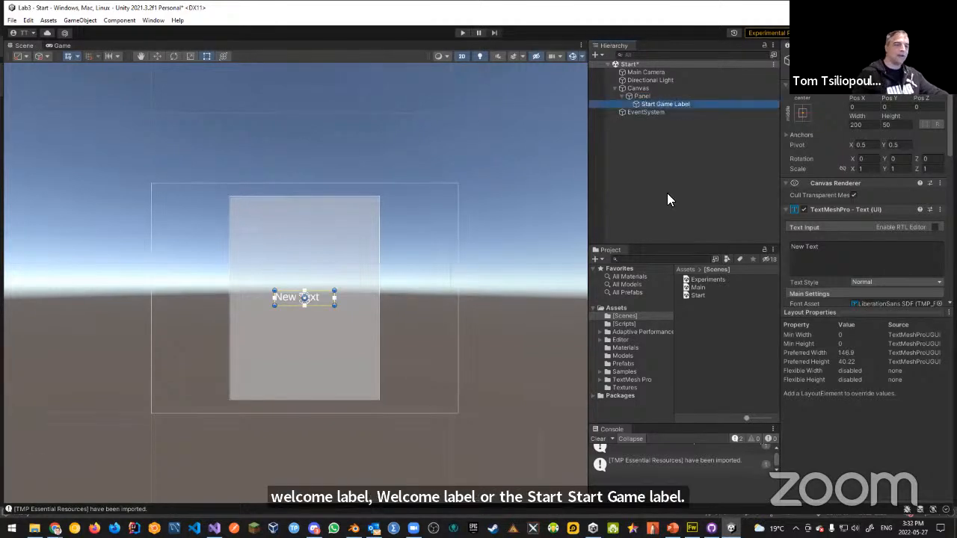
Set the Start Game Label's text to "Welcome to Our Game".
click(837, 254)
key(ctrl+a)
text(Star)
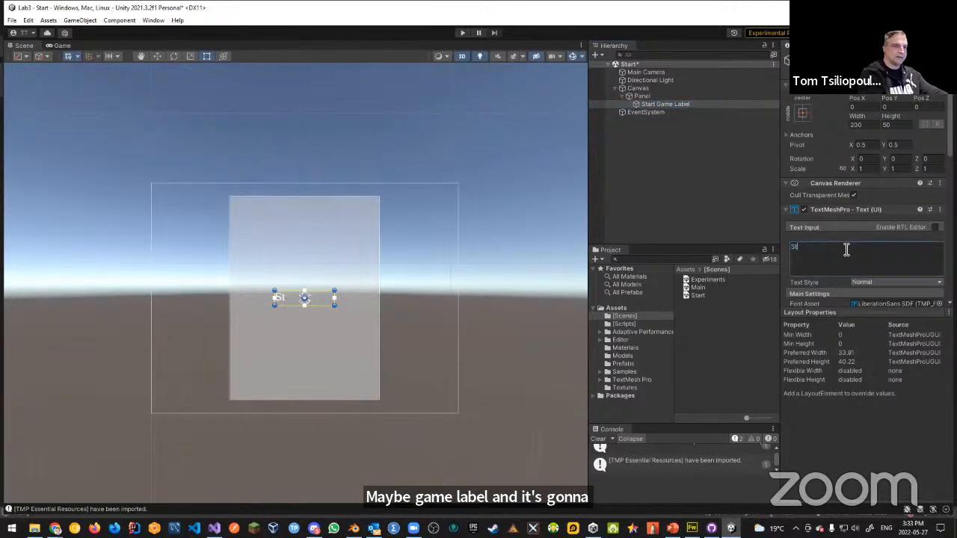
key(BackSpace)
key(BackSpace)
key(BackSpace)
key(BackSpace)
text(Wel)
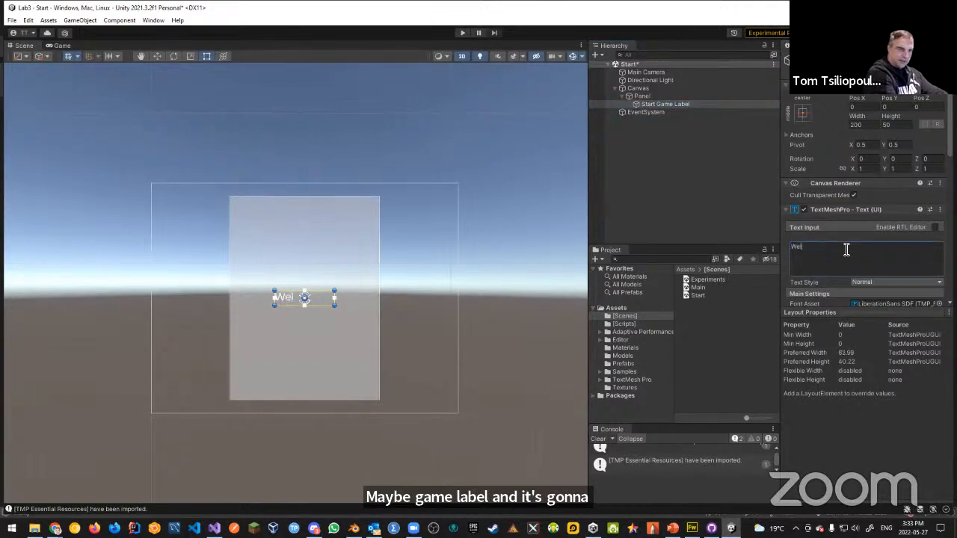
text(come to Our Game)
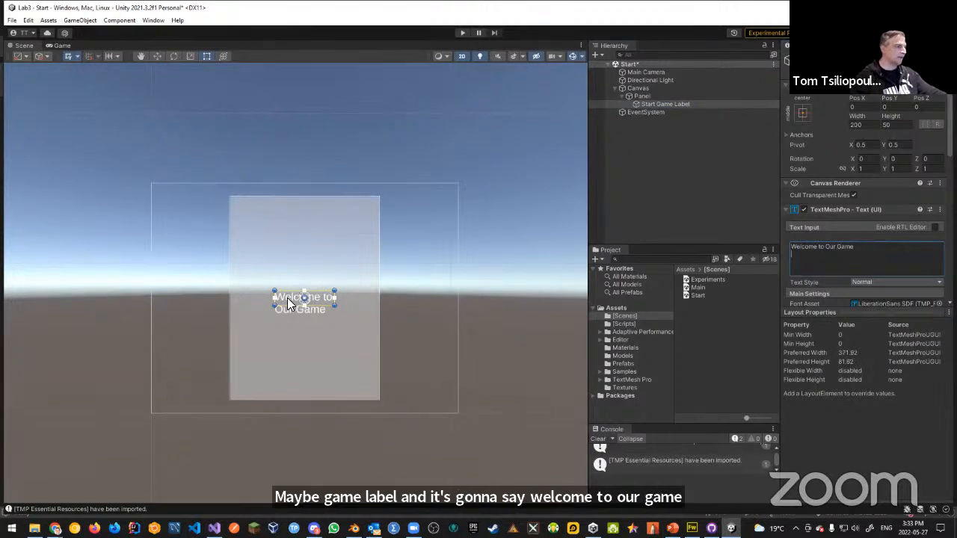
Move the Start Game Label up to a Pos Y of about 185 and widen it to the Panel's full width.
click(158, 56)
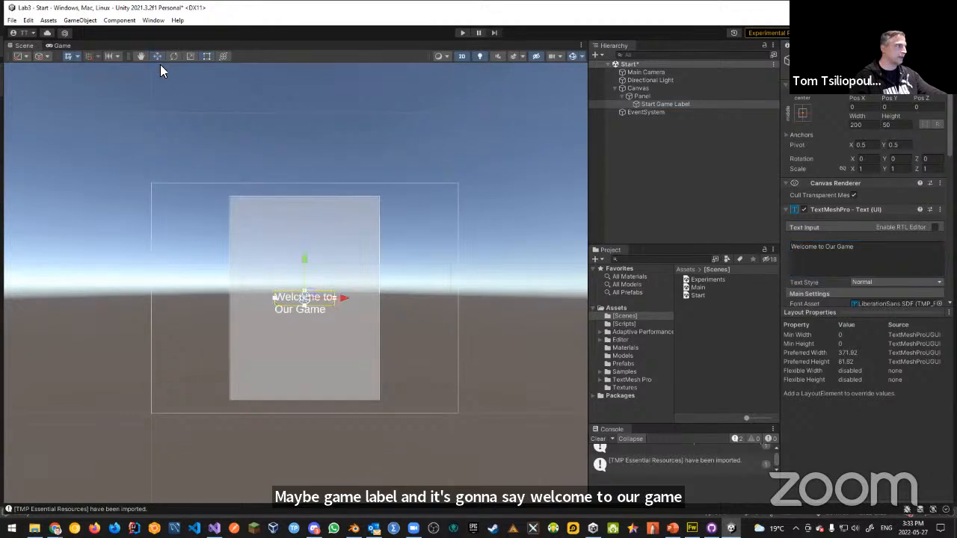
drag(304, 259, 306, 201)
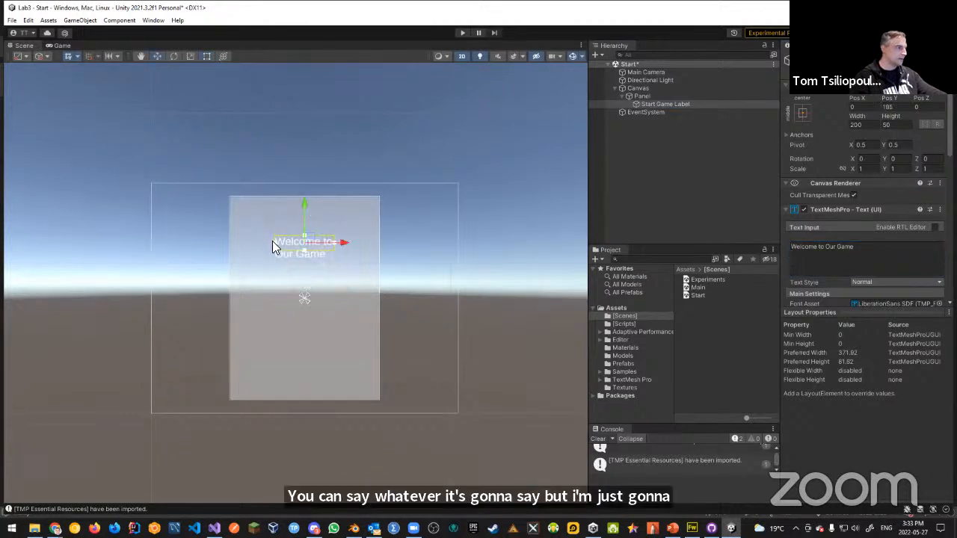
drag(239, 242, 227, 241)
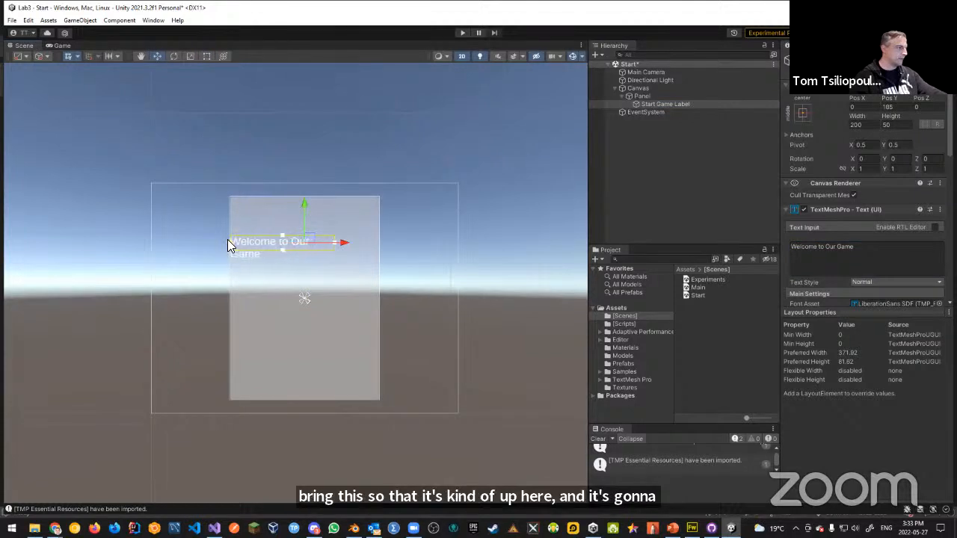
drag(340, 247, 379, 247)
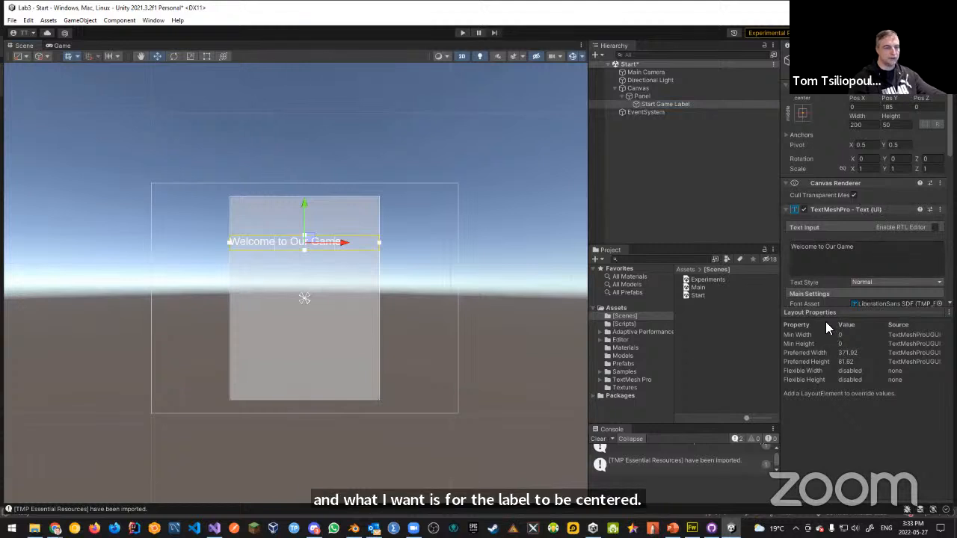
Align the Start Game Label's text to center horizontally and middle vertically, and check it in the Game view.
drag(839, 311, 843, 438)
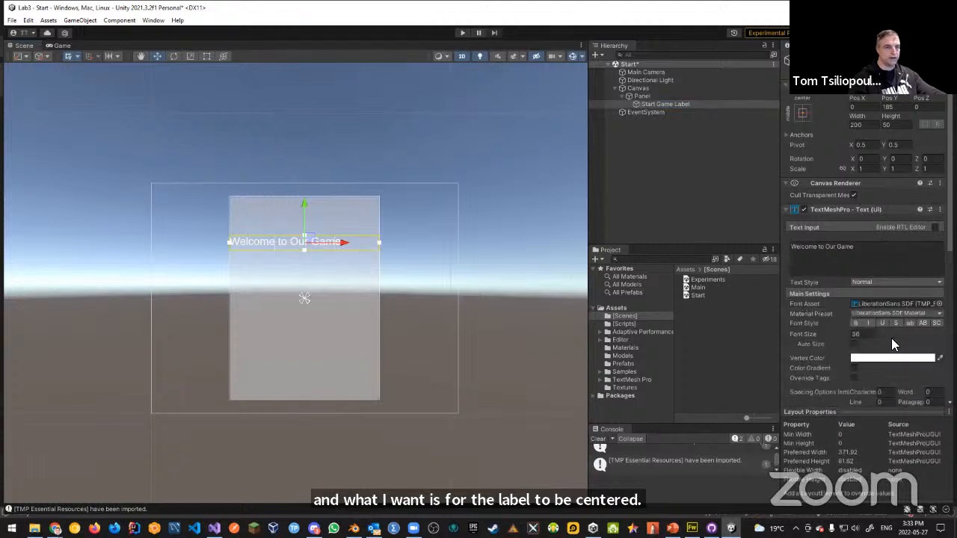
scroll(858, 335, down, 3)
click(869, 336)
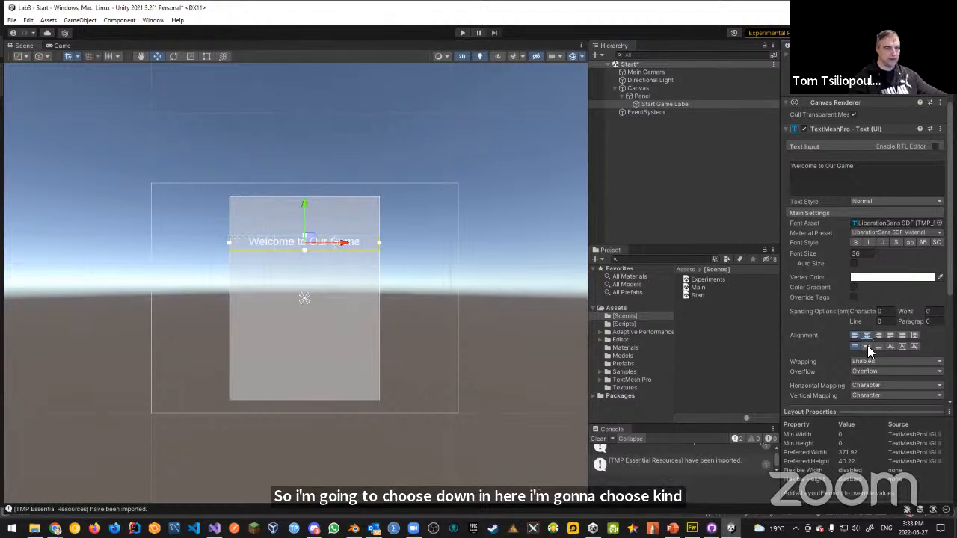
click(866, 347)
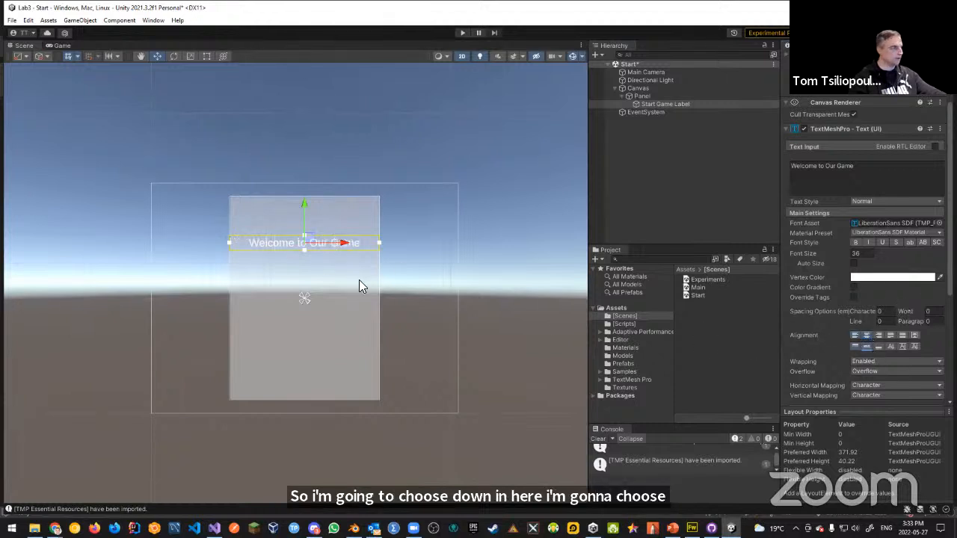
click(422, 272)
click(60, 46)
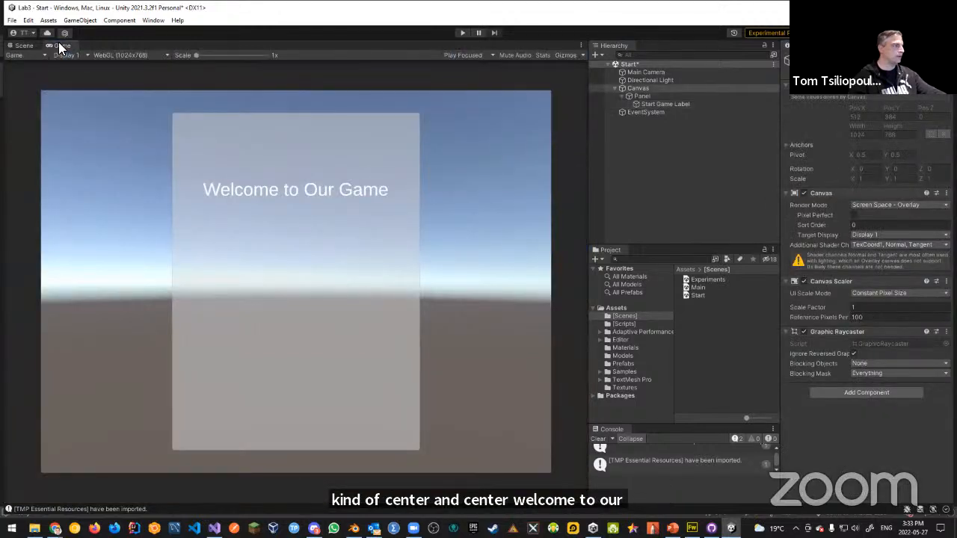
click(23, 46)
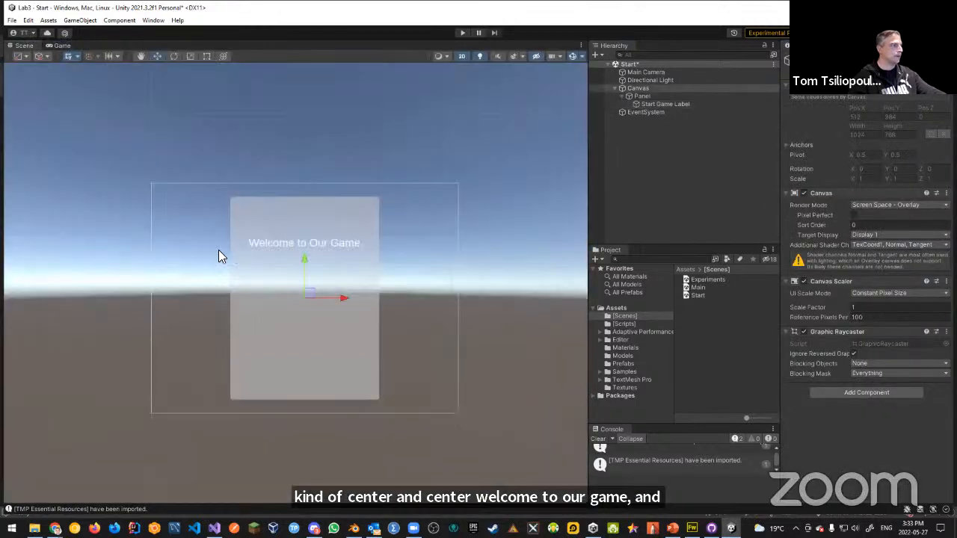
Add a Button - TextMeshPro object as a child of the Panel and name it "StartButton".
right_click(642, 96)
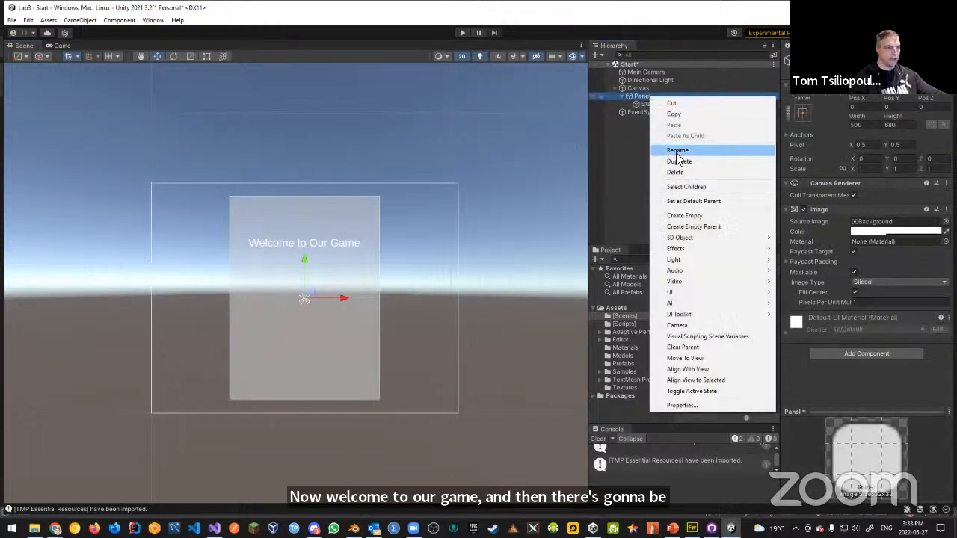
mouse_move(686, 296)
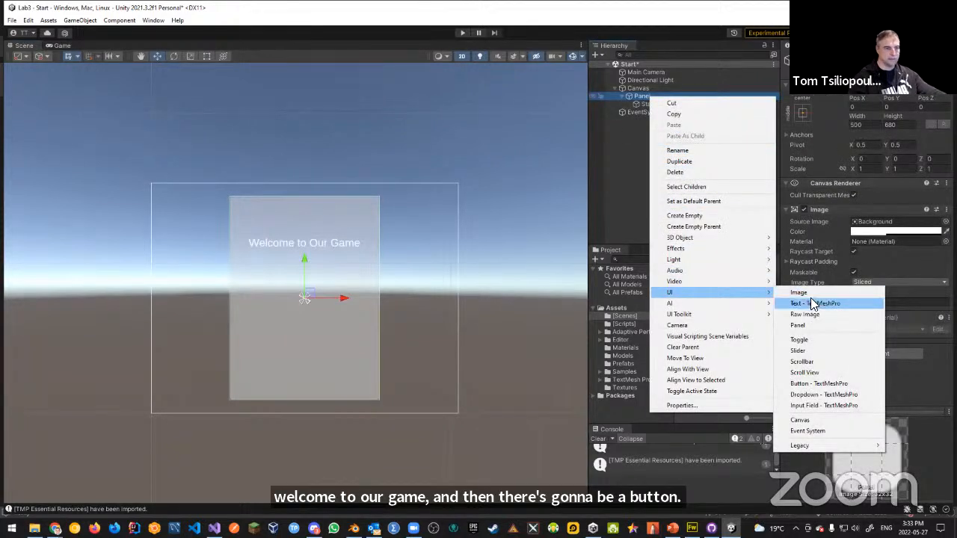
click(814, 385)
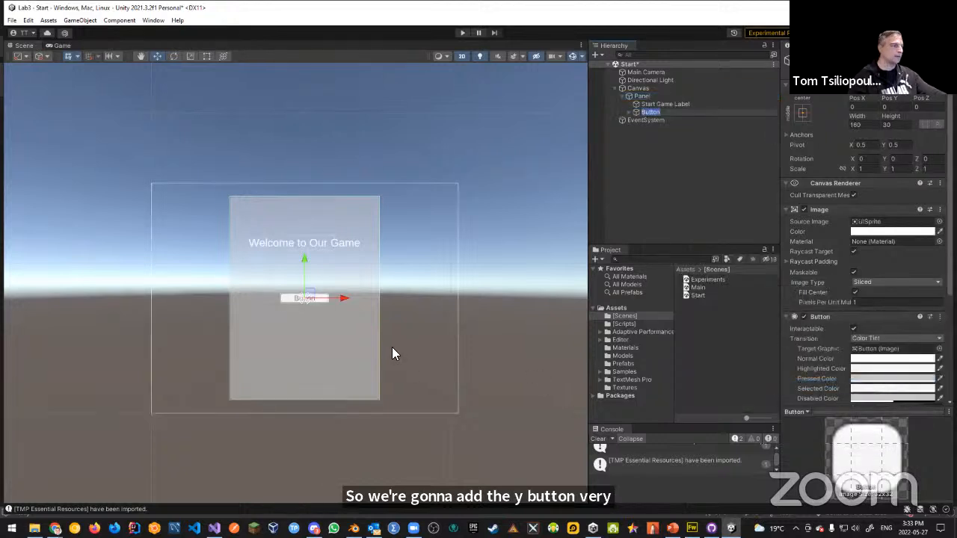
text(StartButton)
key(Return)
Rename the text object inside StartButton to "StartButtonLabel".
click(628, 112)
click(656, 121)
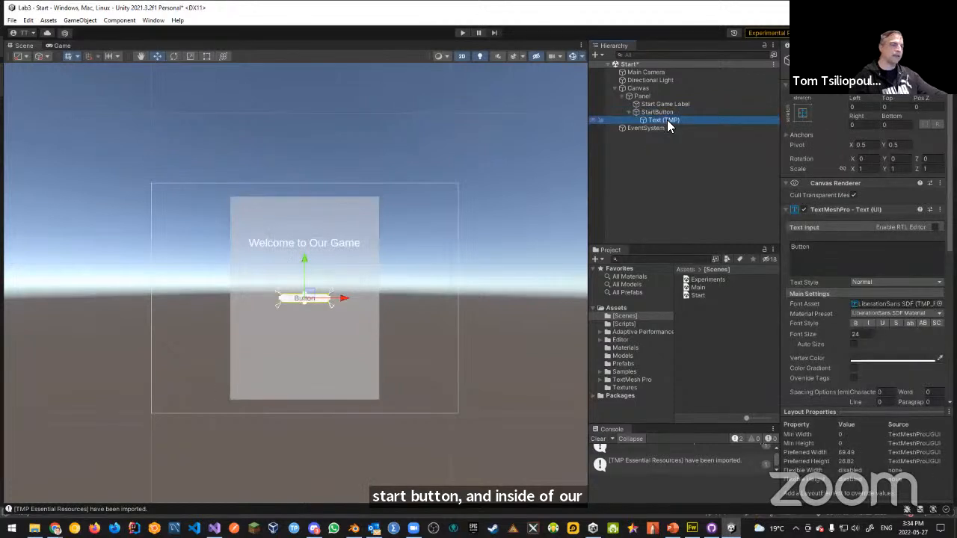
key(F2)
text(StartButton)
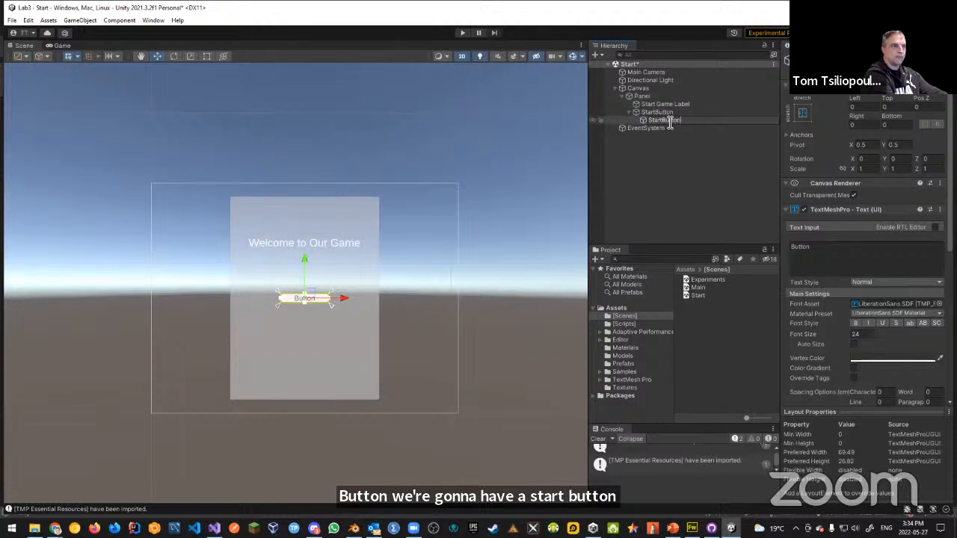
text(Label)
key(Return)
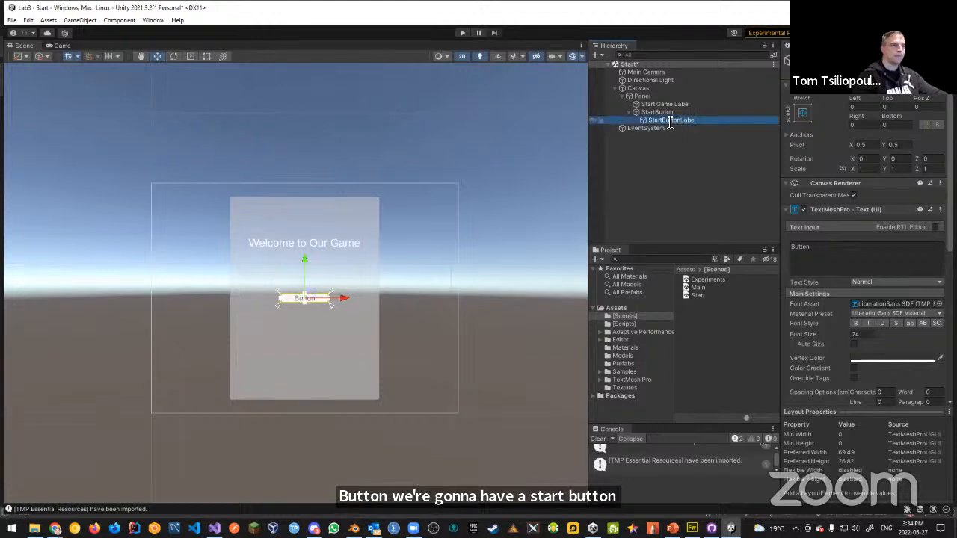
Set the StartButtonLabel's text to "Start" and save the scene.
click(813, 247)
key(ctrl+a)
text(Sta)
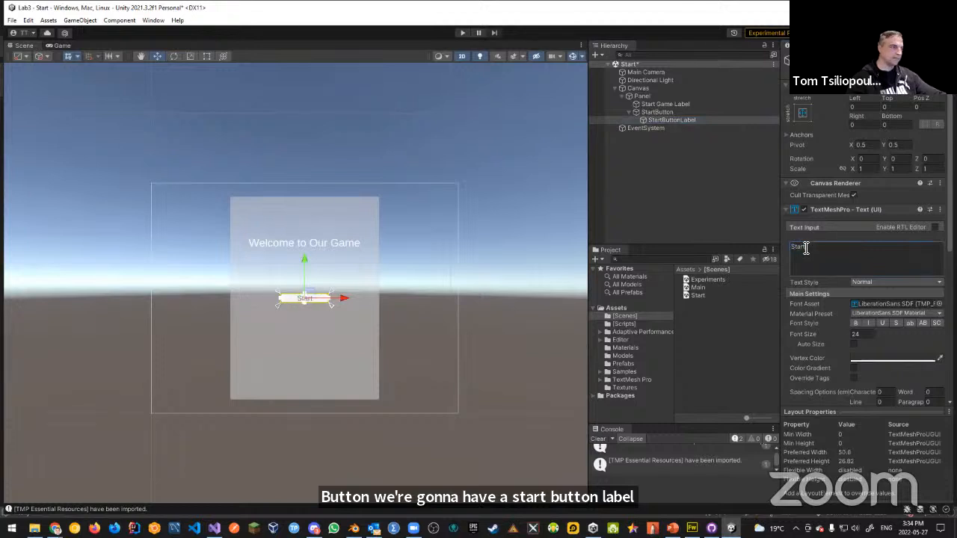
click(347, 338)
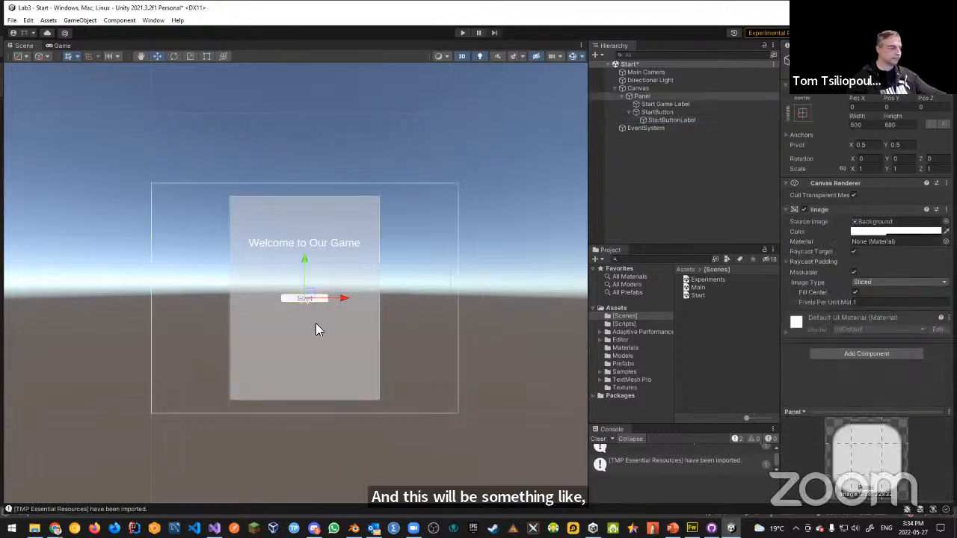
click(309, 324)
scroll(325, 328, up, 3)
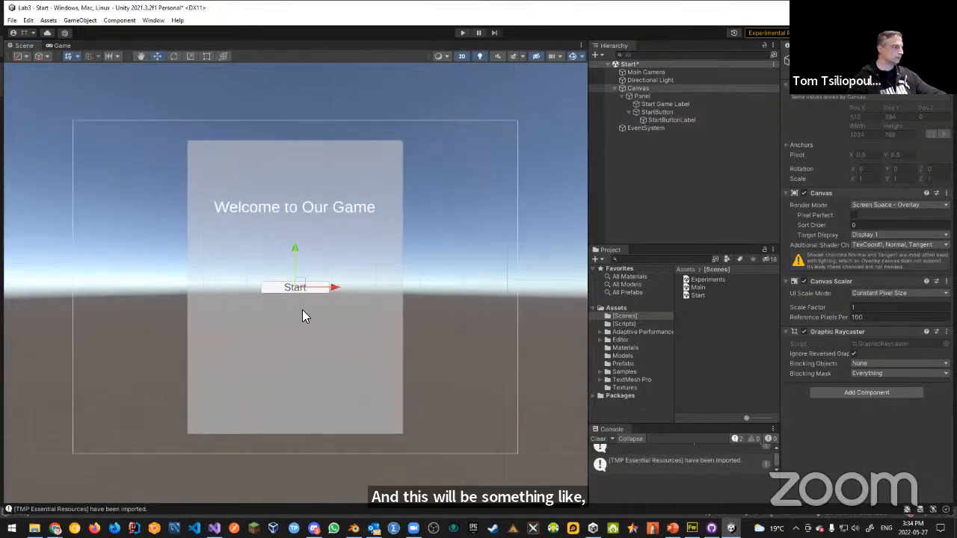
click(269, 295)
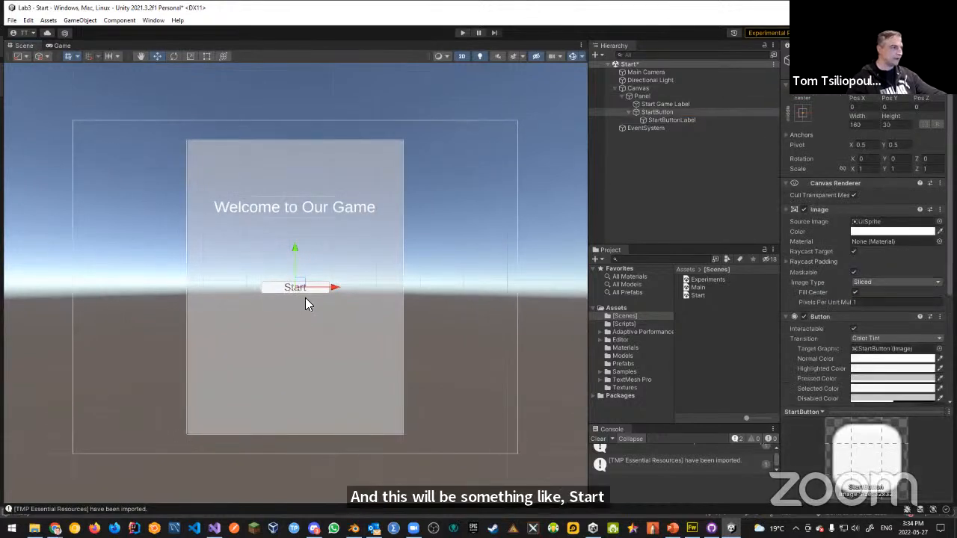
click(478, 239)
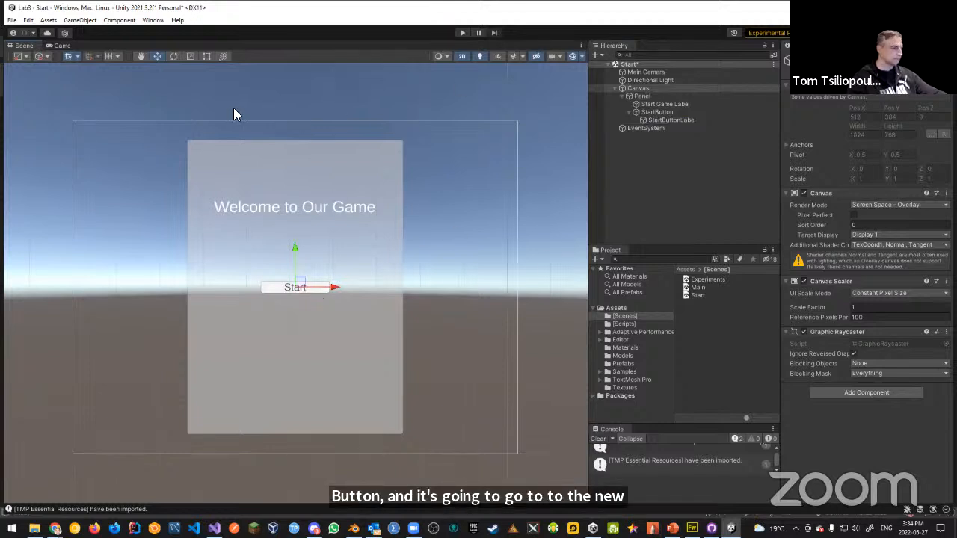
key(ctrl+s)
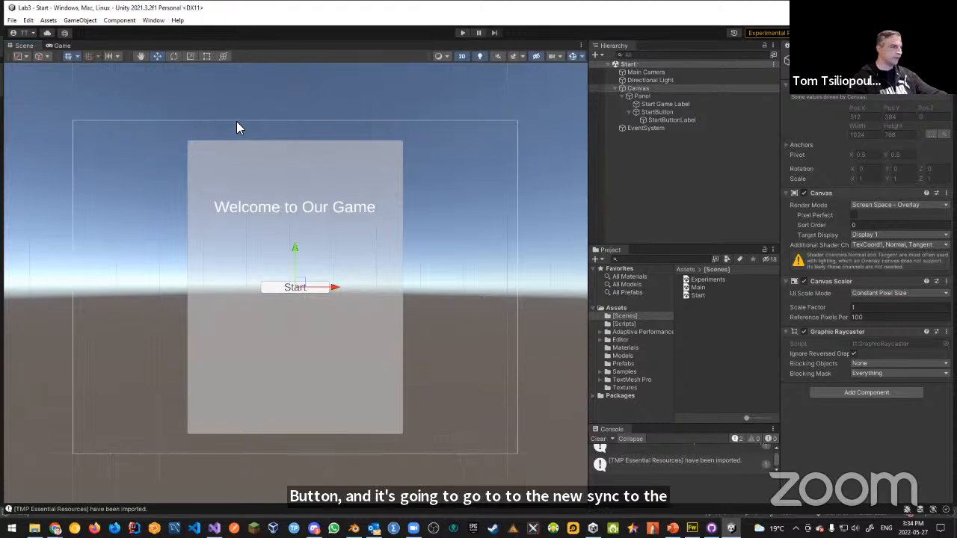
Create an empty object named "GameController" at the scene's root level and reset its transform.
click(614, 88)
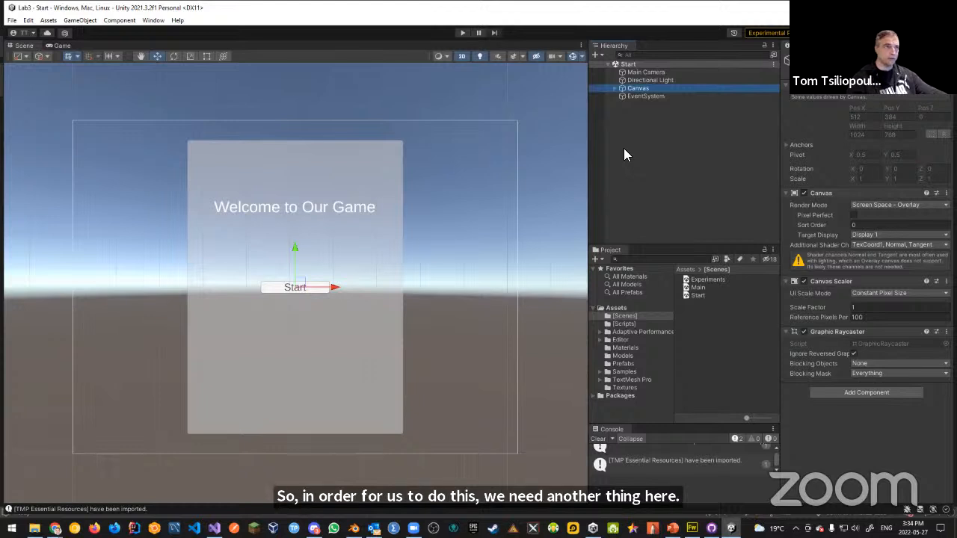
right_click(635, 116)
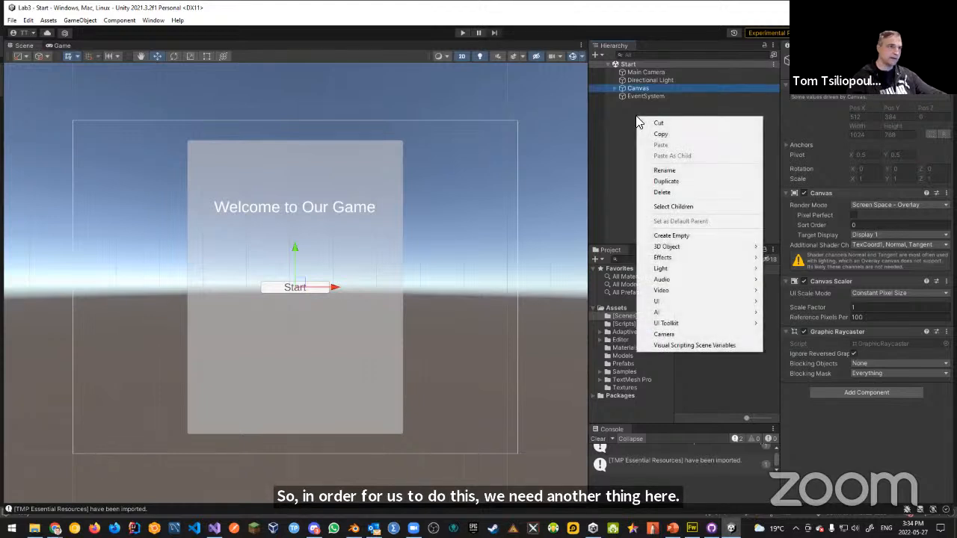
click(670, 236)
key(Return)
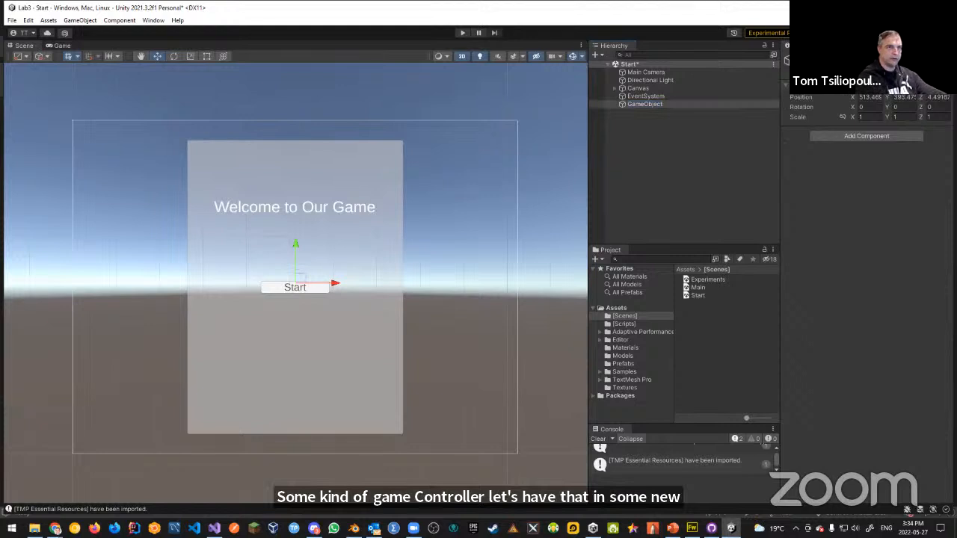
text(GameController)
key(Return)
click(947, 85)
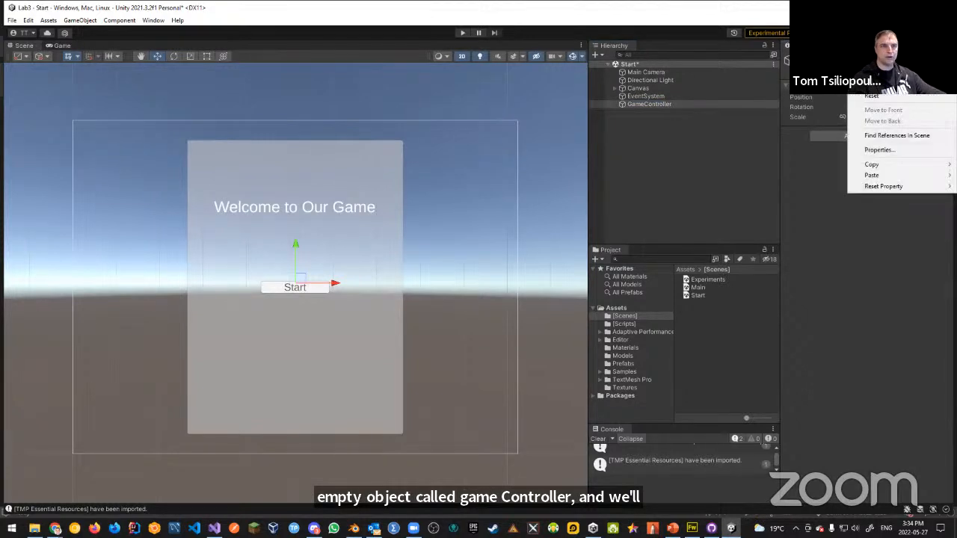
click(910, 99)
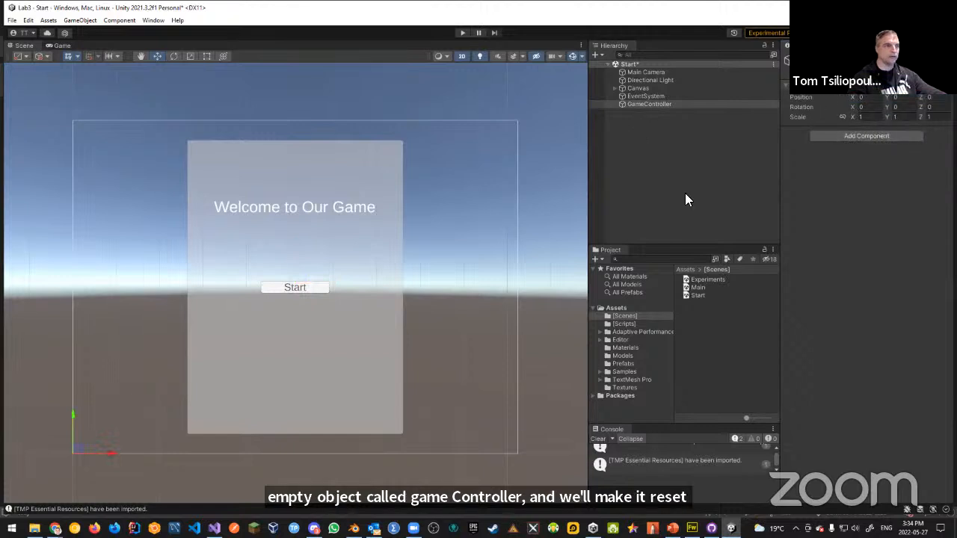
Create a C# script named "StartSceneController" in the [Scripts] folder and attach it to the GameController object.
click(625, 324)
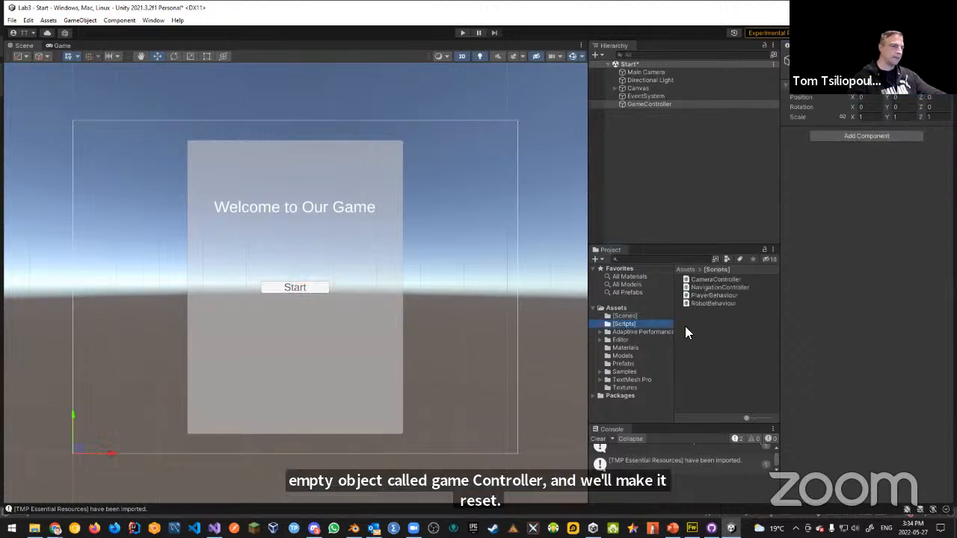
right_click(696, 323)
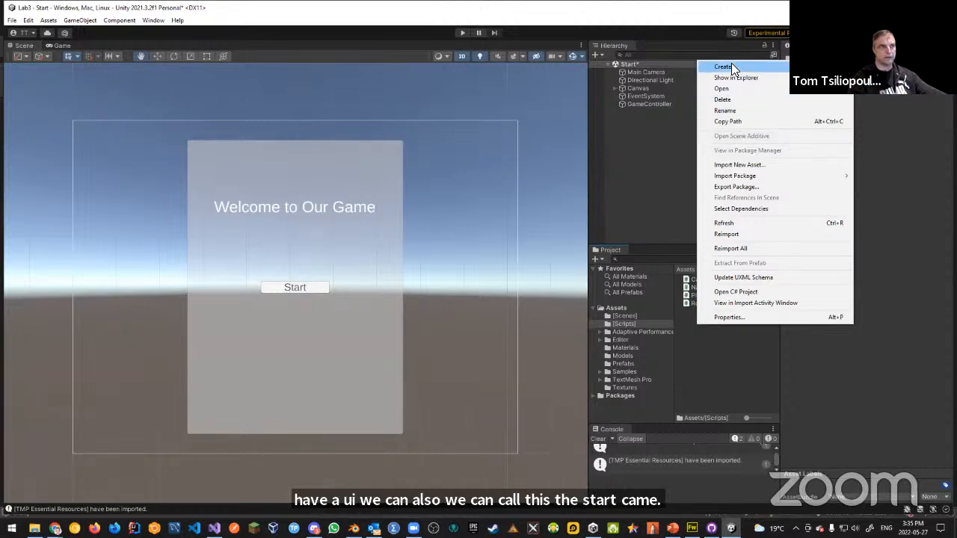
mouse_move(731, 67)
click(620, 78)
text(St)
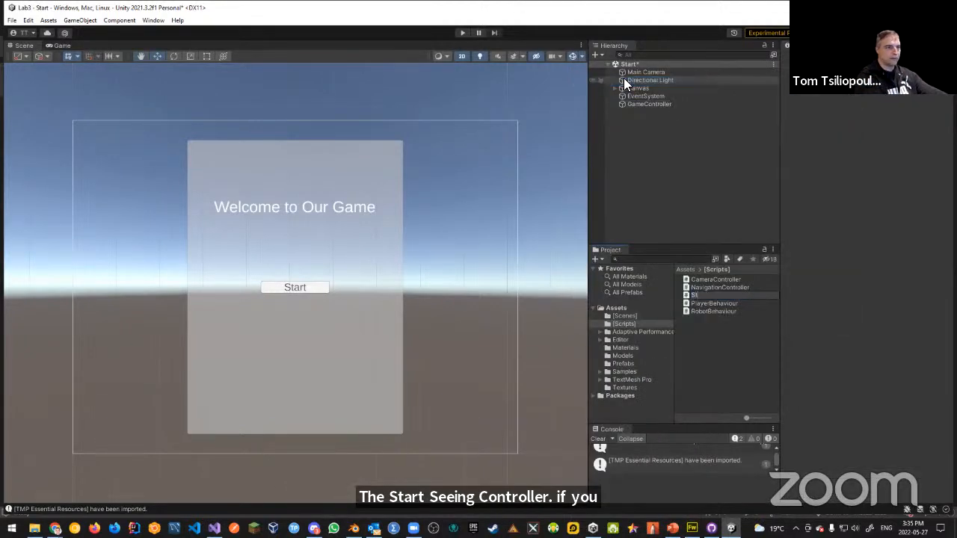
text(artSceneController)
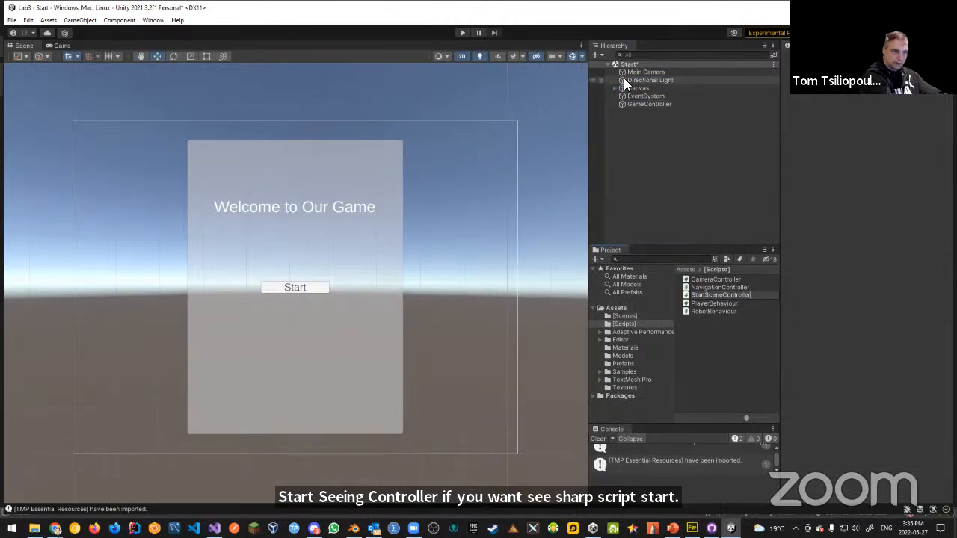
click(624, 78)
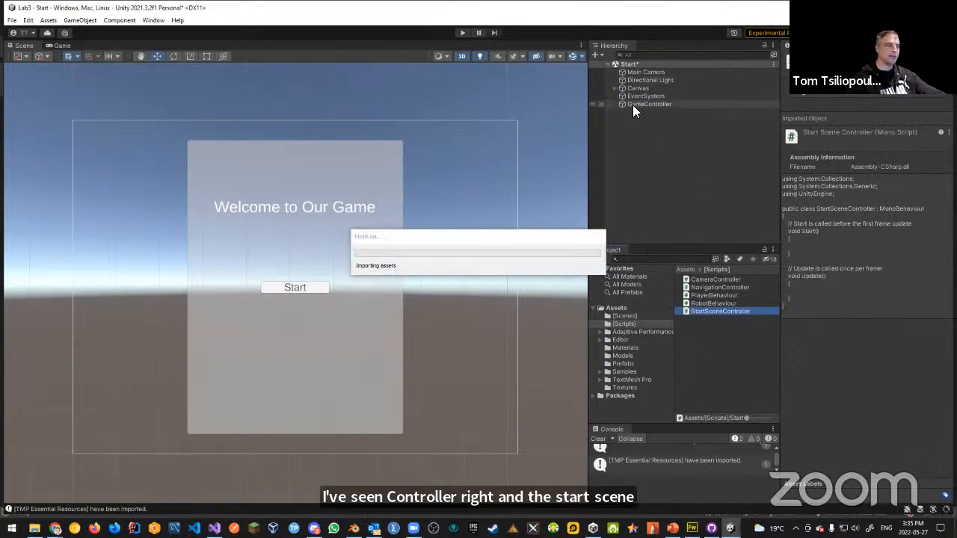
click(634, 104)
drag(709, 310, 812, 136)
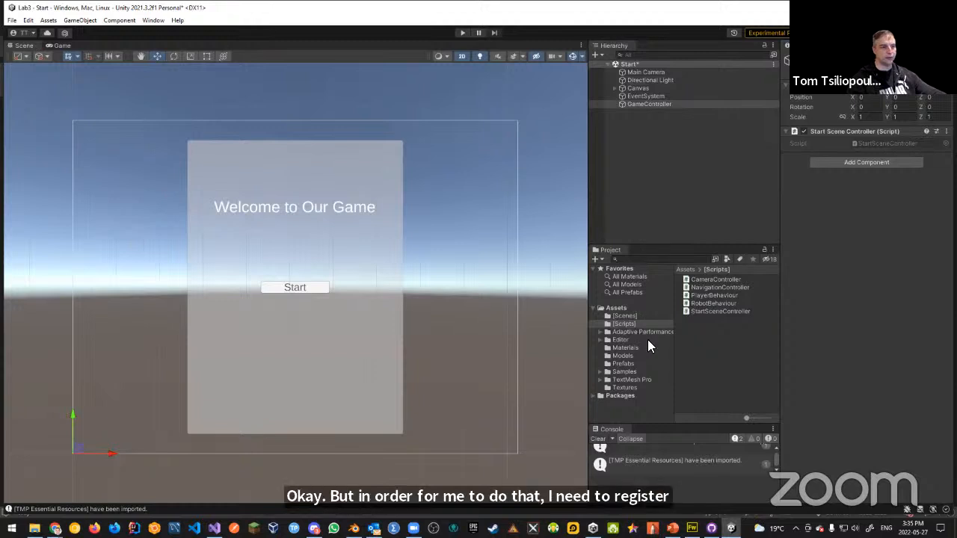
Add the Start and Main scenes to the build settings, with Start at index 0 and Main at index 1.
click(624, 317)
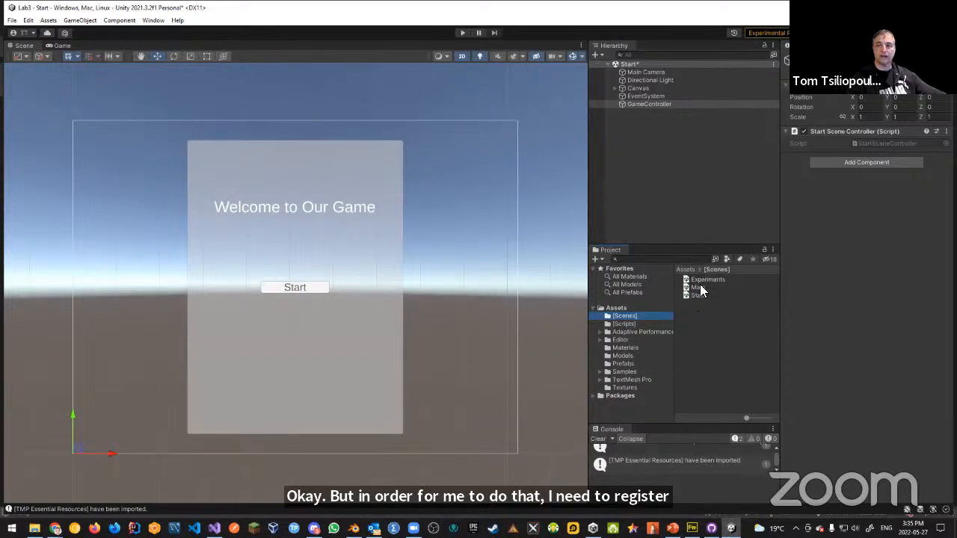
click(12, 21)
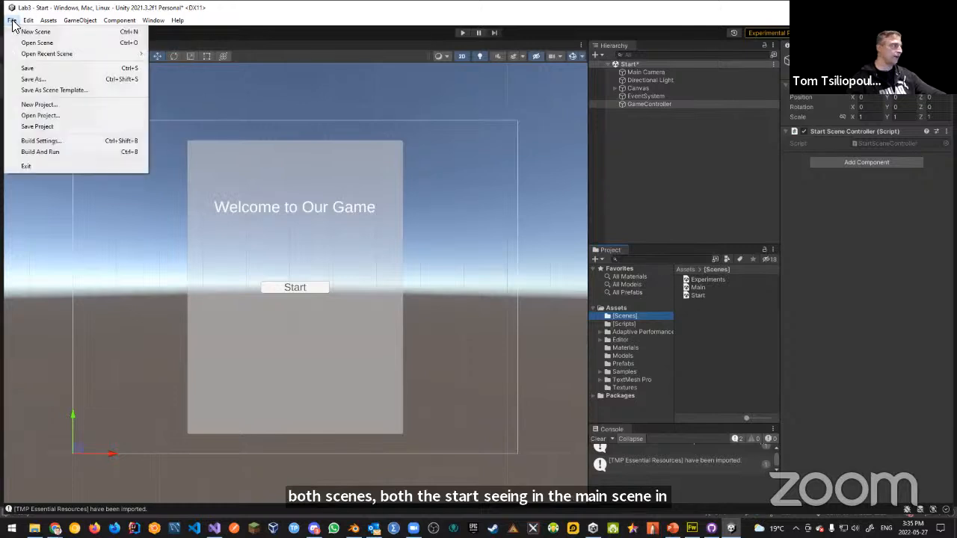
click(34, 141)
click(487, 227)
drag(687, 286, 243, 190)
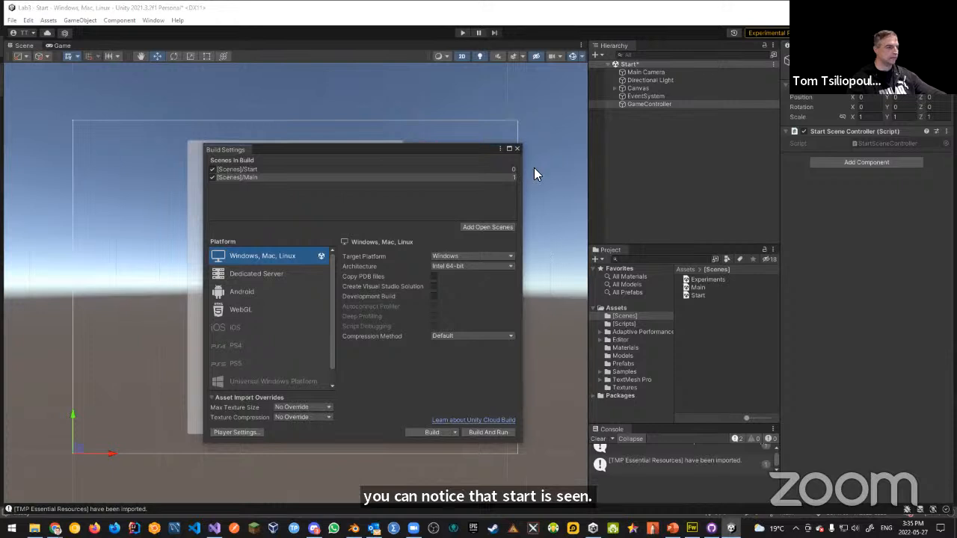
click(518, 149)
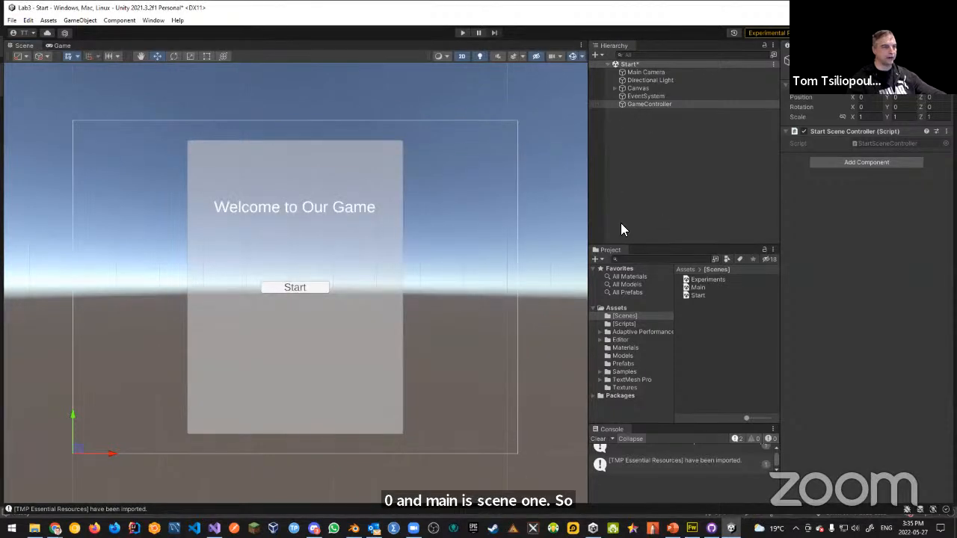
double_click(875, 142)
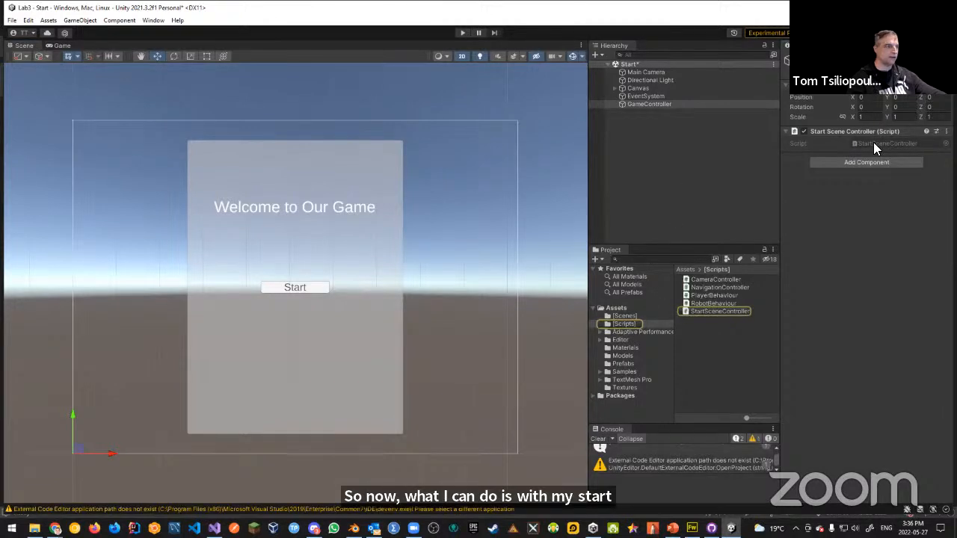
click(28, 20)
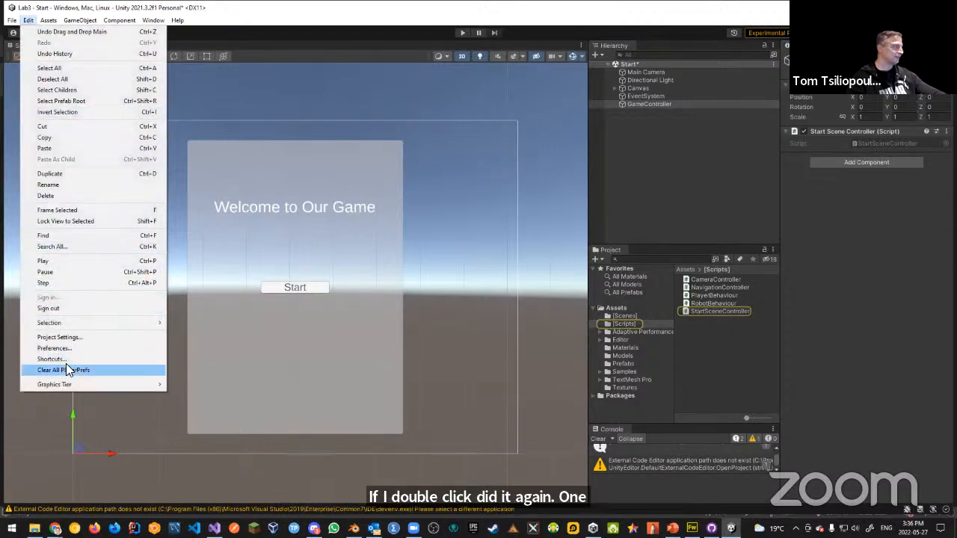
click(69, 338)
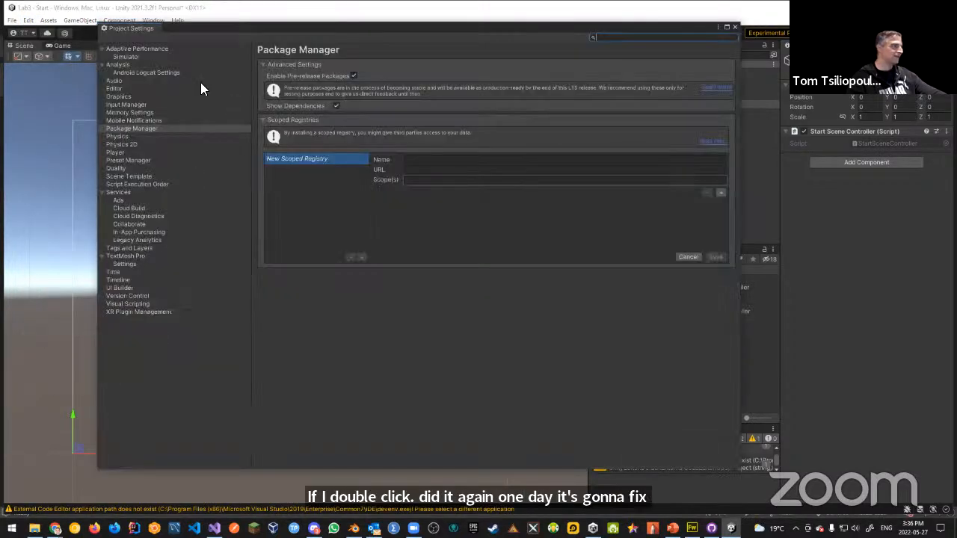
click(734, 26)
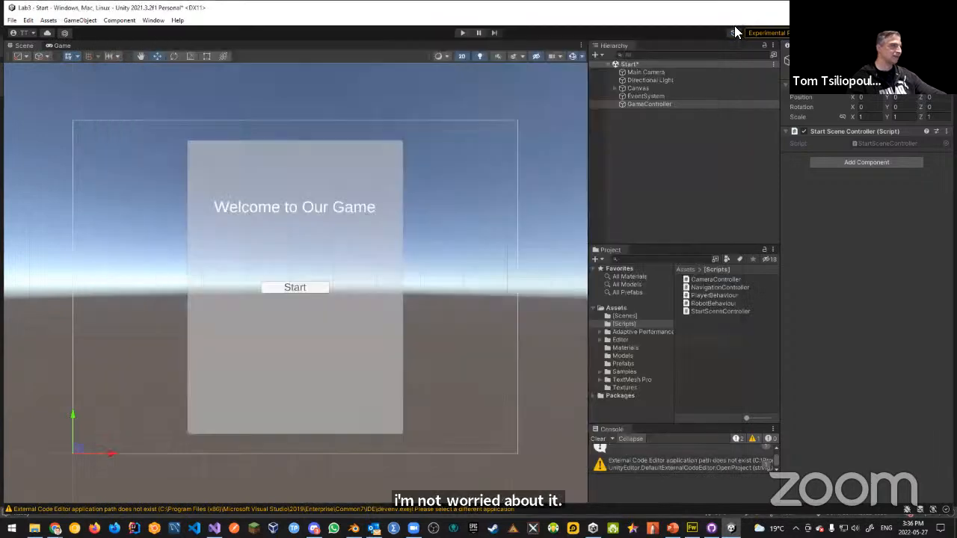
Set the external script editor to Microsoft Visual Studio 2022 and open the GameController's StartSceneController script.
click(28, 21)
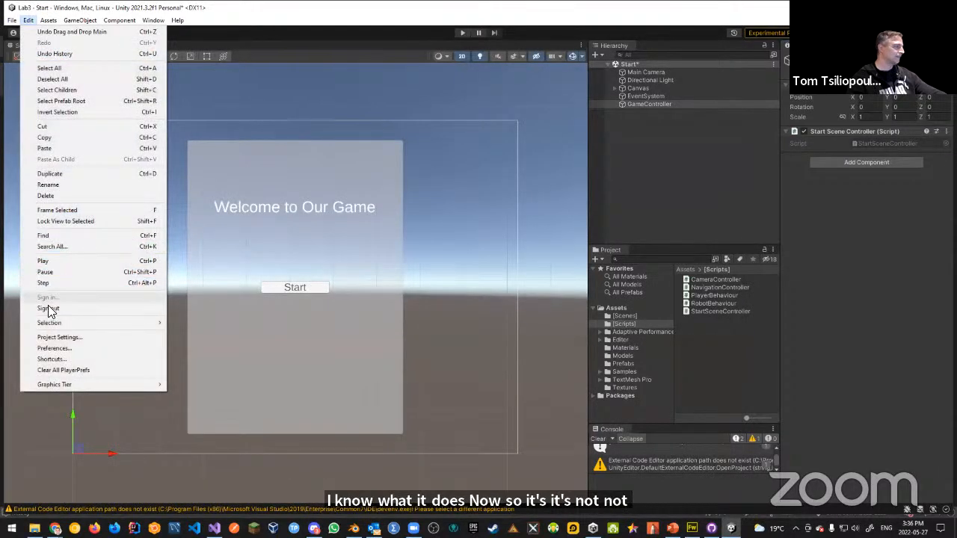
click(67, 351)
click(417, 117)
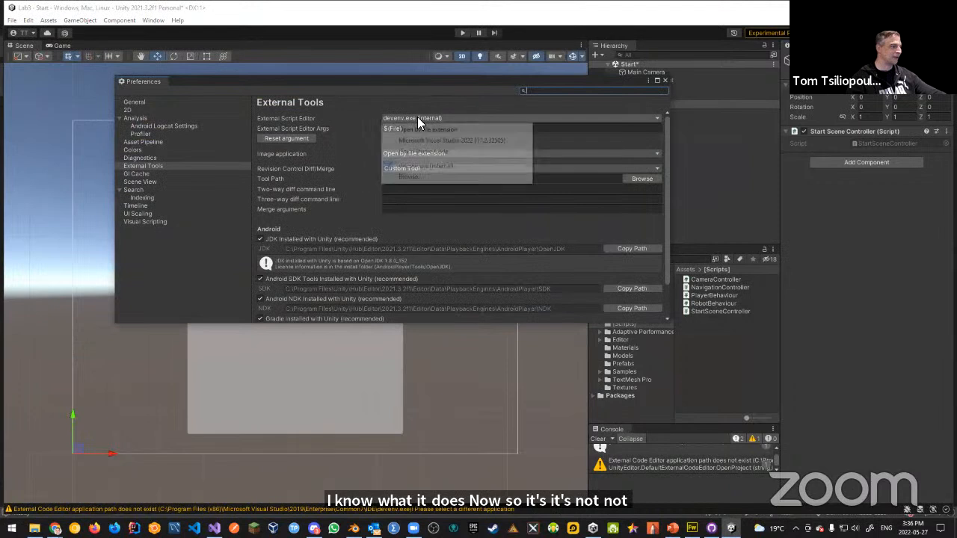
click(413, 142)
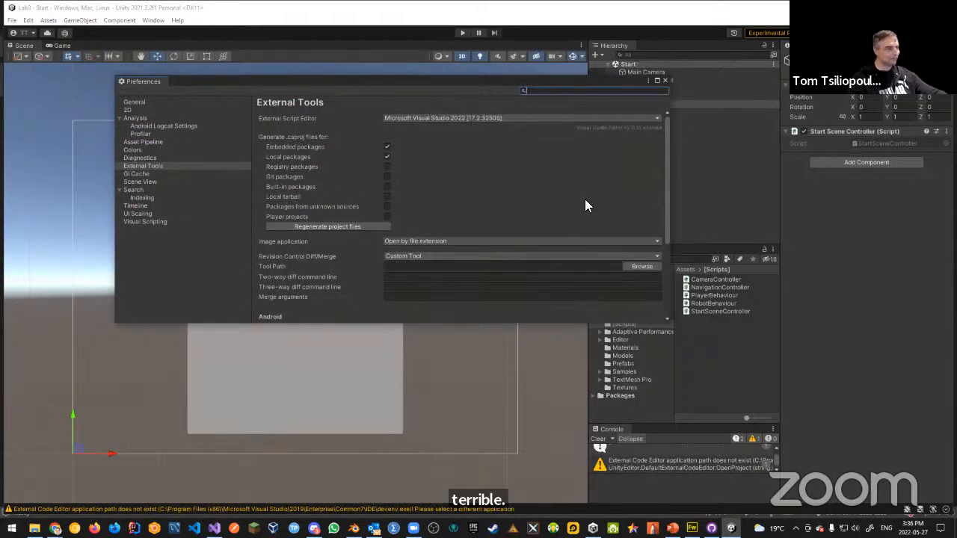
click(664, 80)
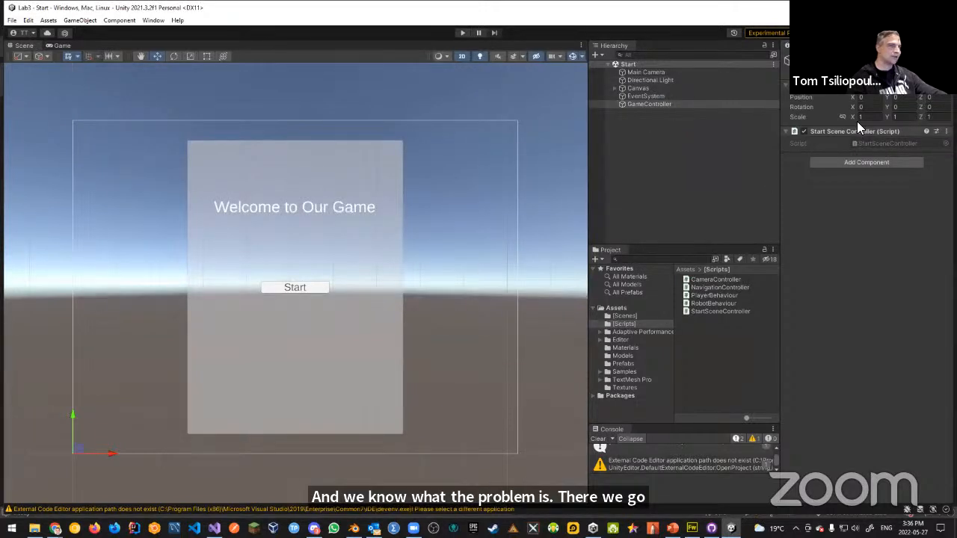
click(879, 143)
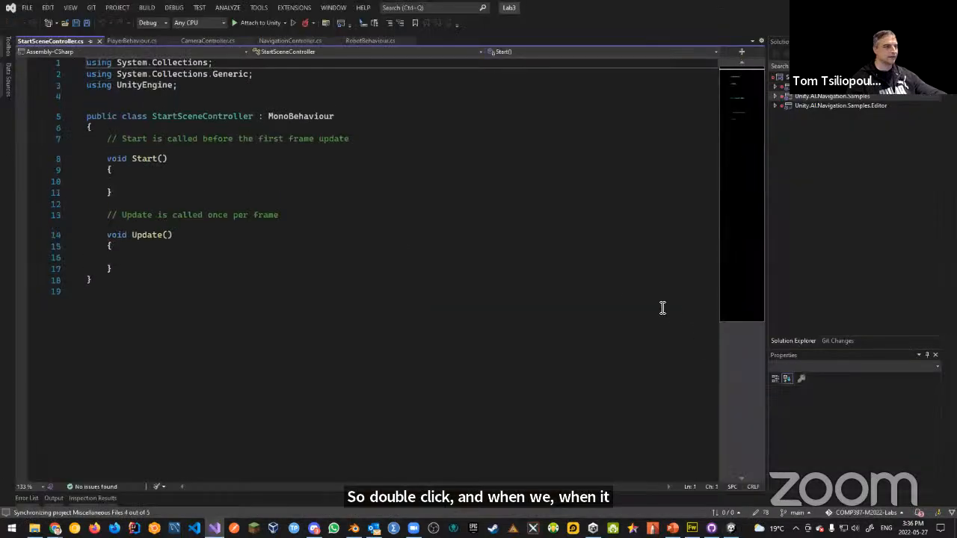
Add an empty method "public void OnStartButton_Click()" below Update in the StartSceneController class.
click(298, 164)
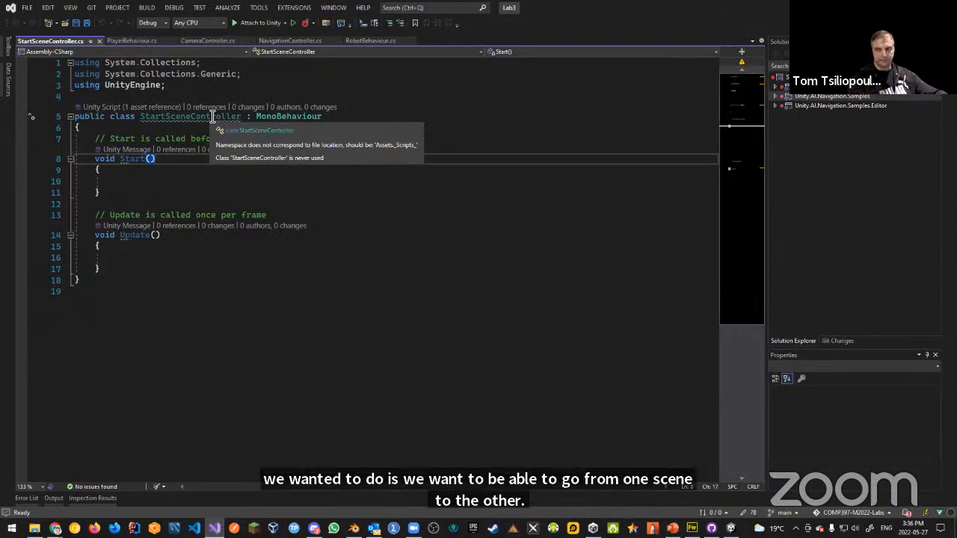
click(121, 269)
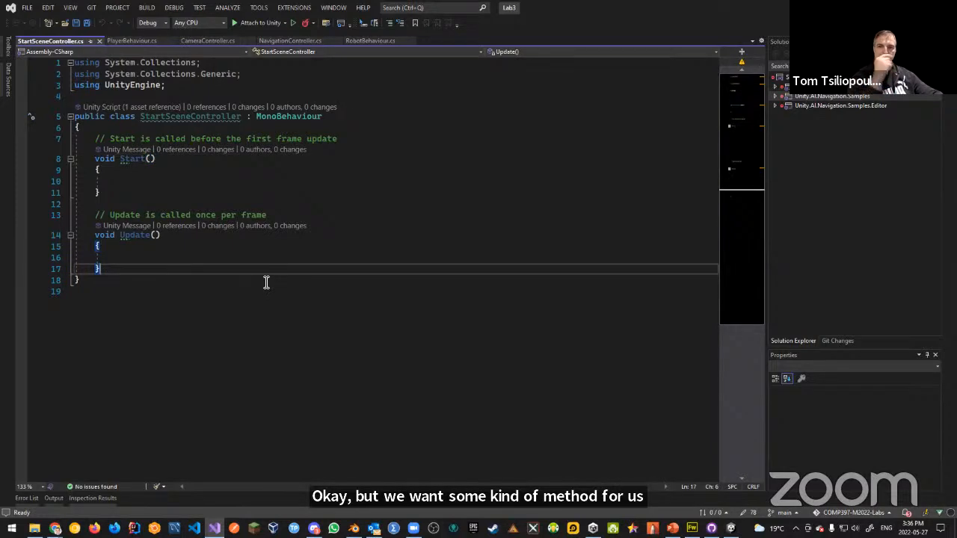
key(Return)
key(Return)
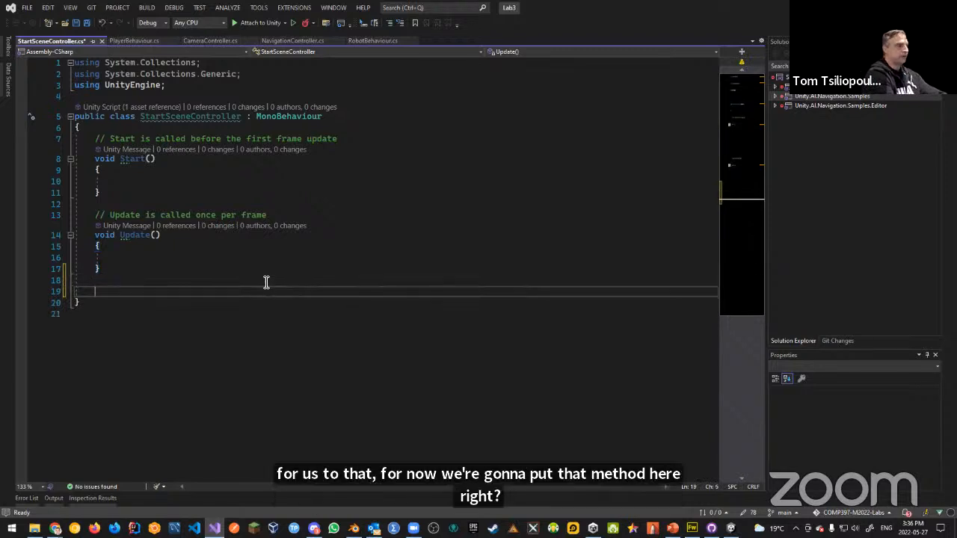
text(public void )
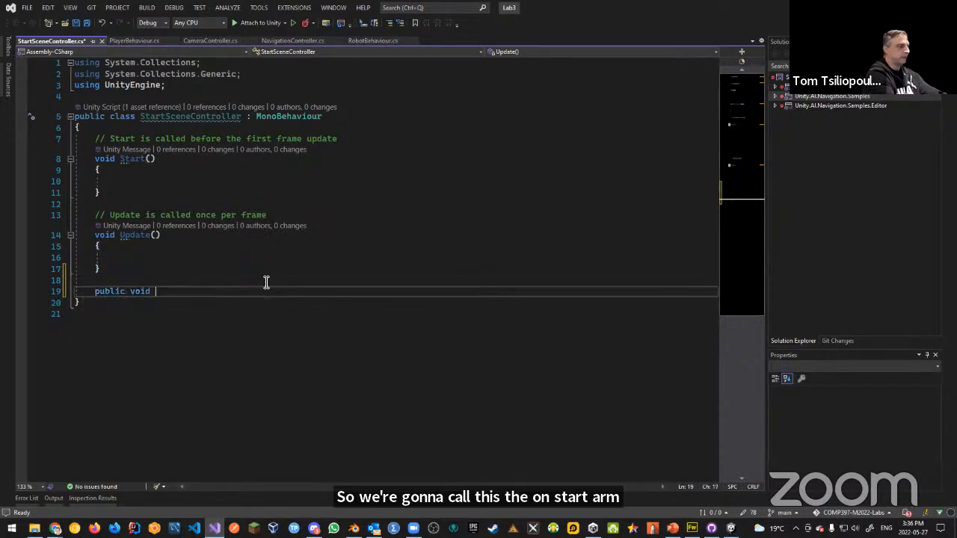
text(OnStartBut)
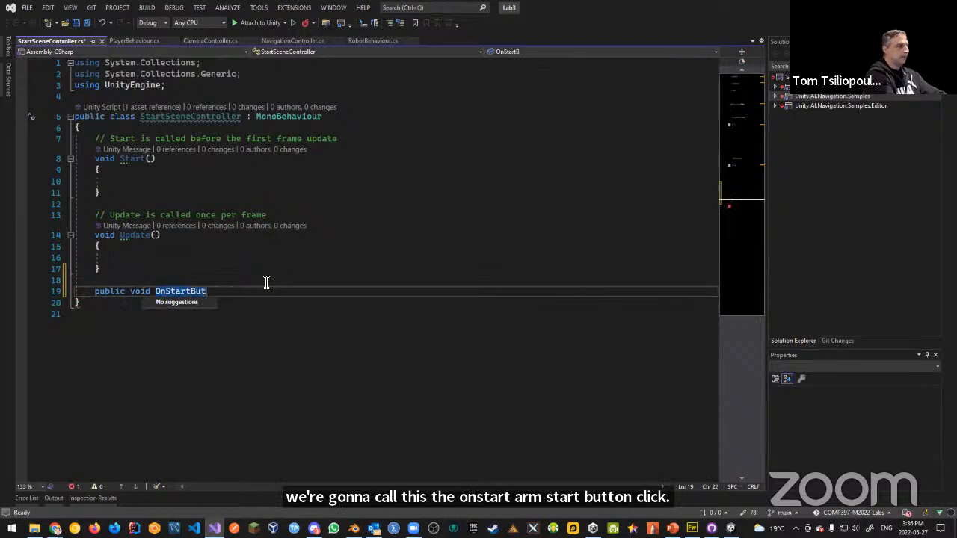
text(ton_)
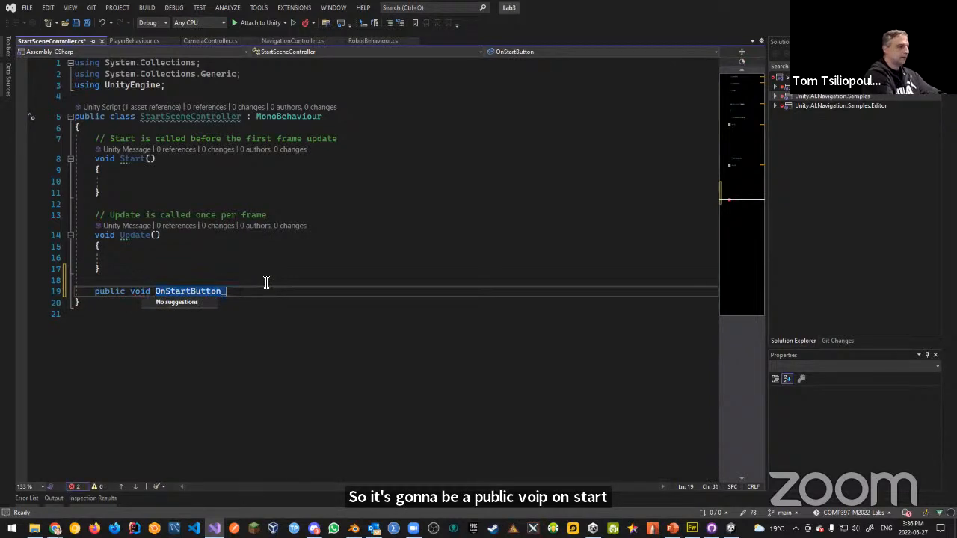
text(Click())
key(Return)
text({)
key(Return)
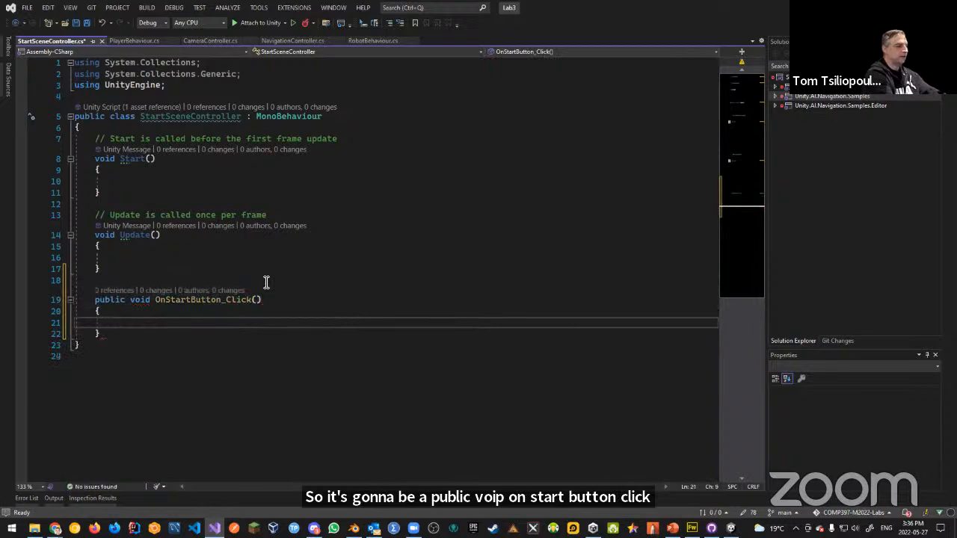
Make OnStartButton_Click call SceneManager.LoadScene("Main") with the UnityEngine.SceneManagement namespace imported, and save the script.
text(SceneMana)
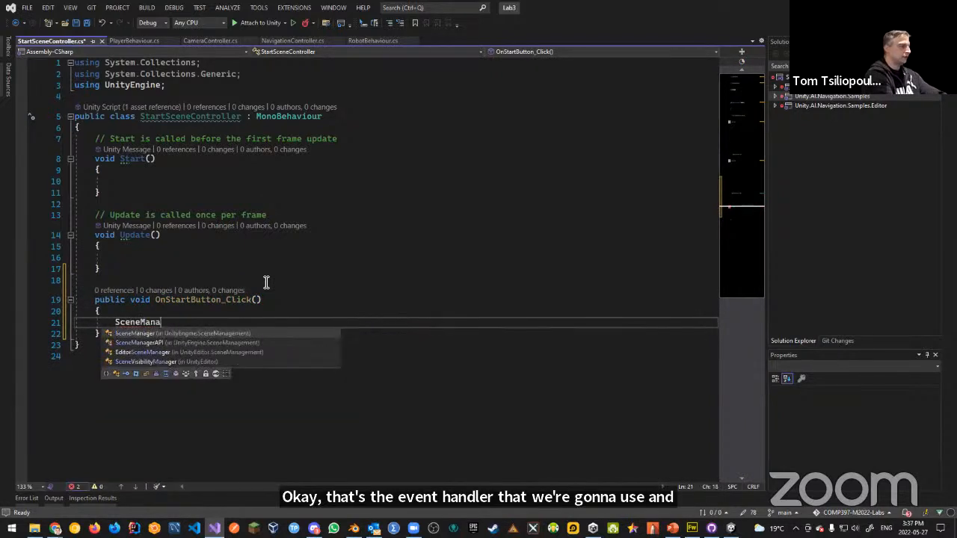
key(Tab)
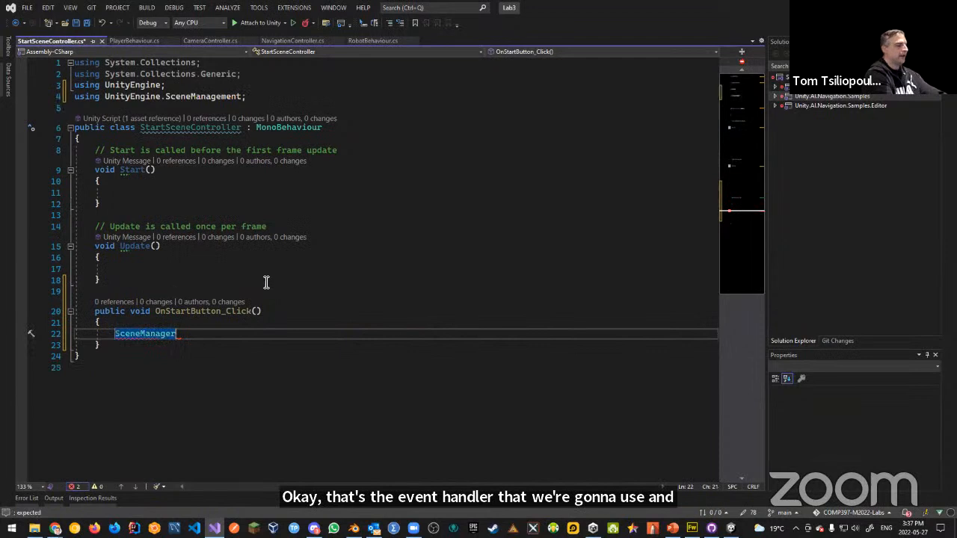
text(.LoadScene()
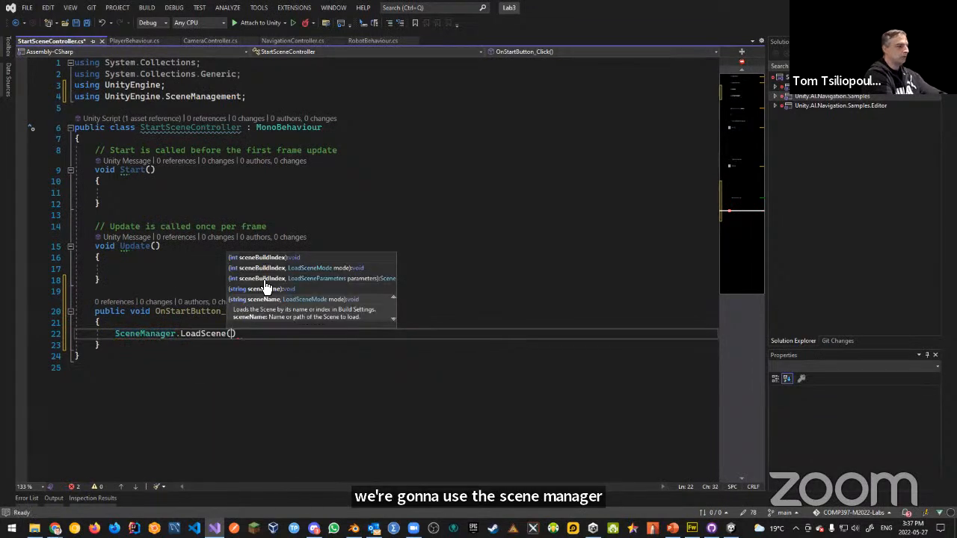
text("Main)
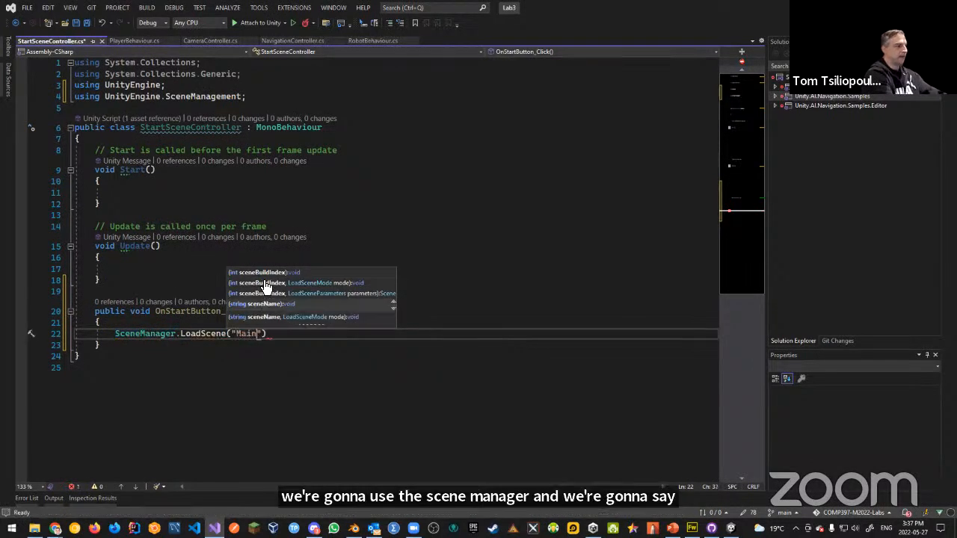
text(");)
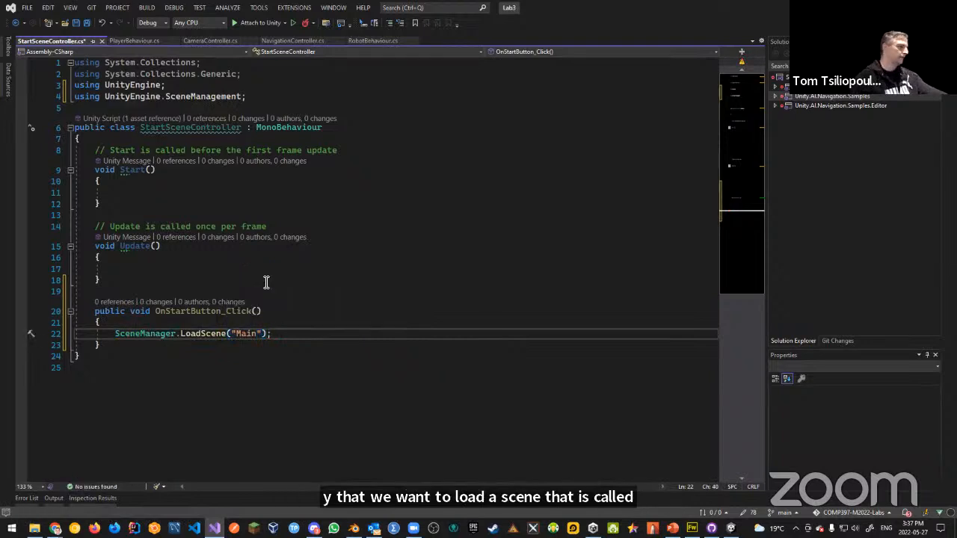
click(260, 280)
click(281, 316)
key(ctrl+s)
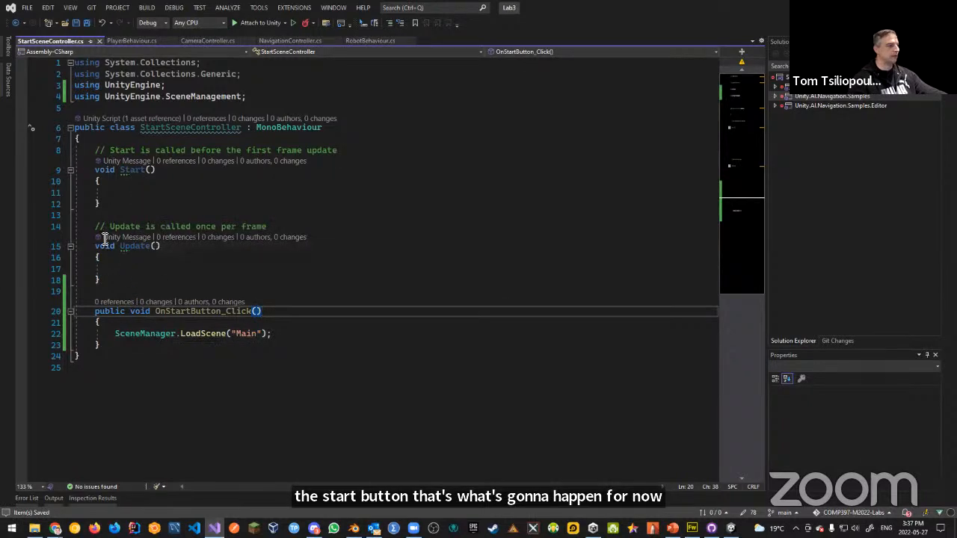
Delete the Start and Update methods with their comments from StartSceneController and save the script.
drag(169, 275, 71, 149)
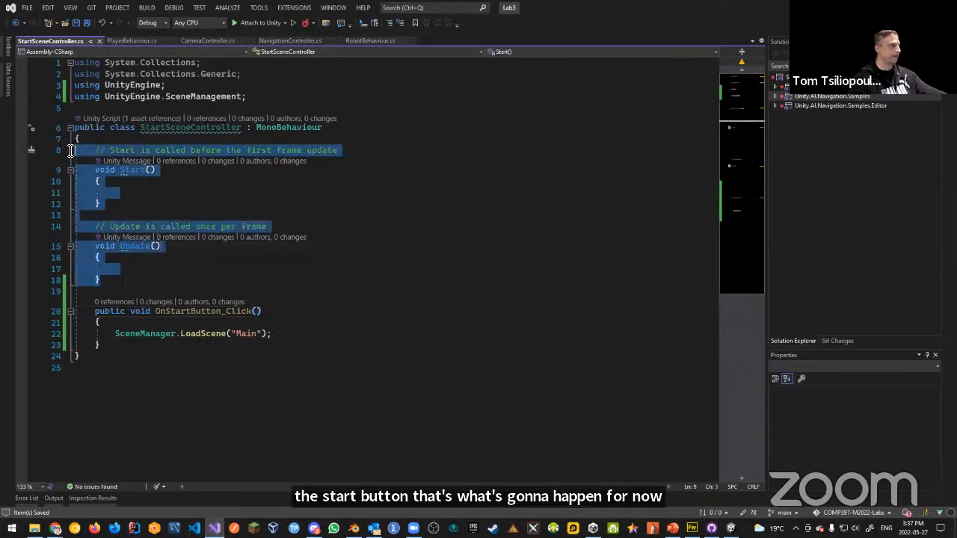
key(Delete)
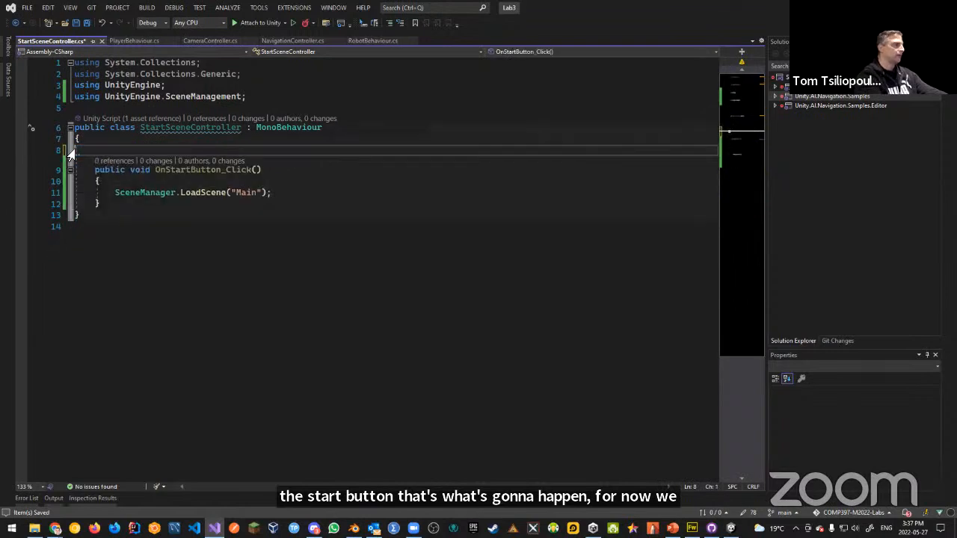
click(279, 200)
click(304, 277)
key(ctrl+s)
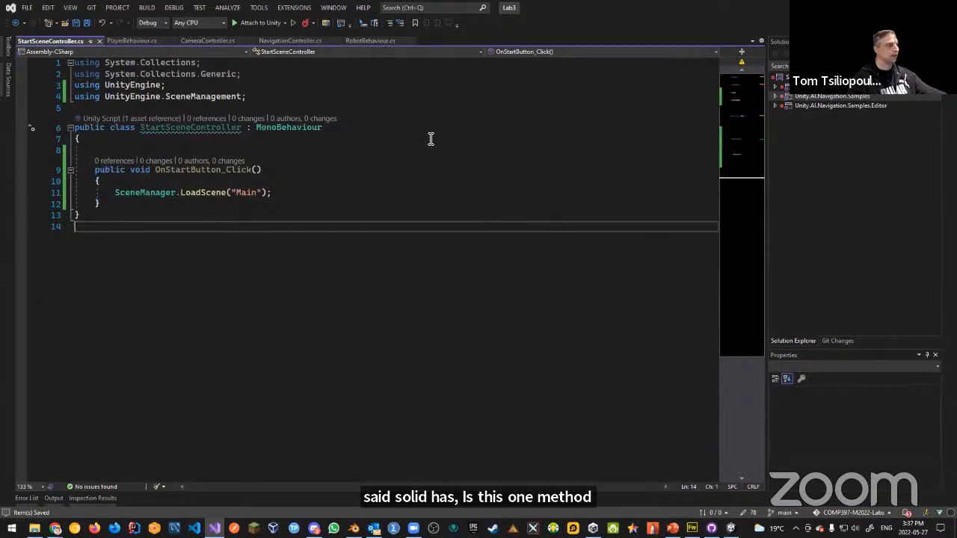
Switch to Unity and bind StartButton's On Click event to the GameController's StartSceneController.OnStartButton_Click method.
mouse_move(200, 136)
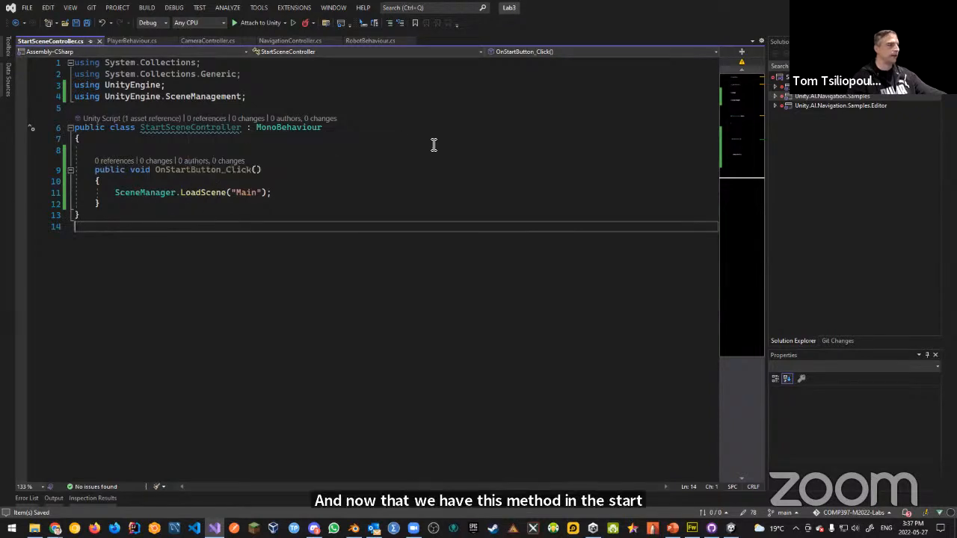
key(alt+Tab)
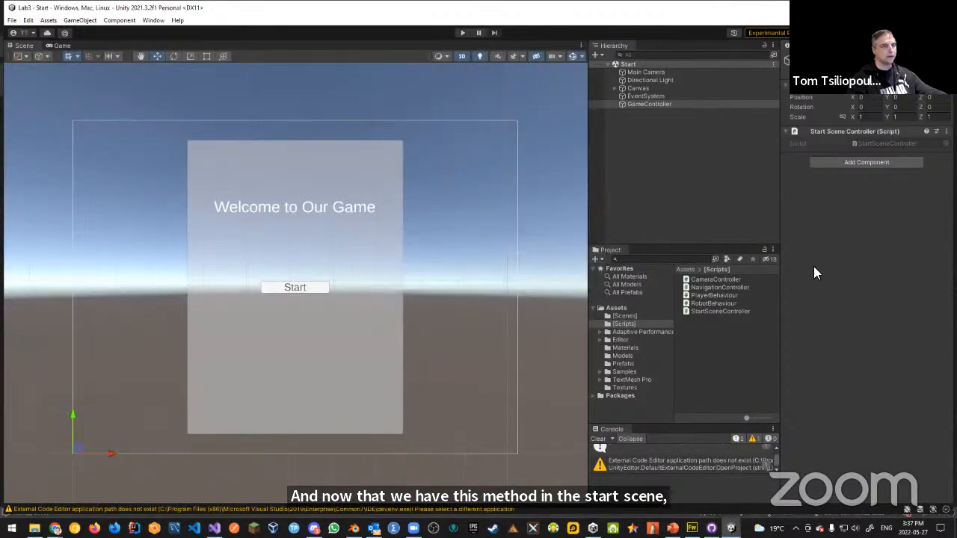
click(614, 88)
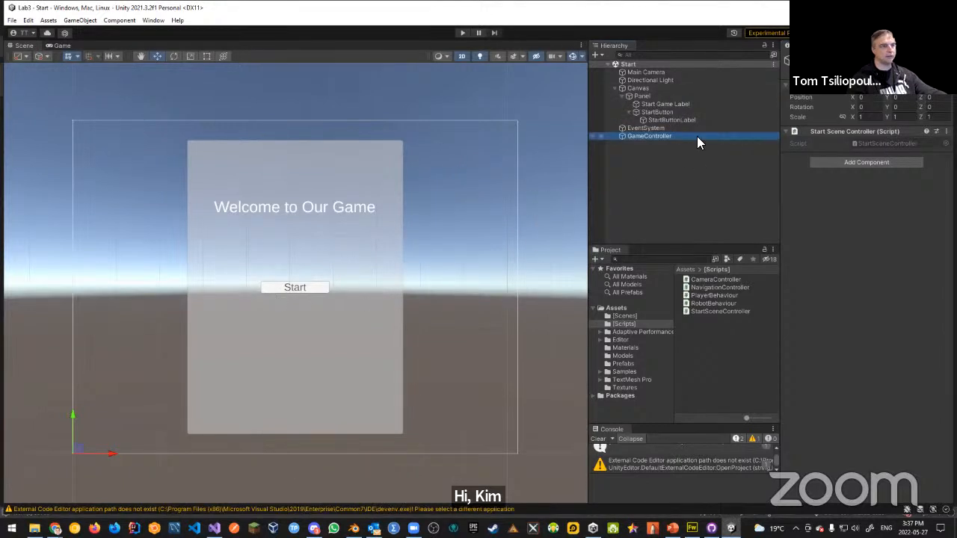
click(644, 106)
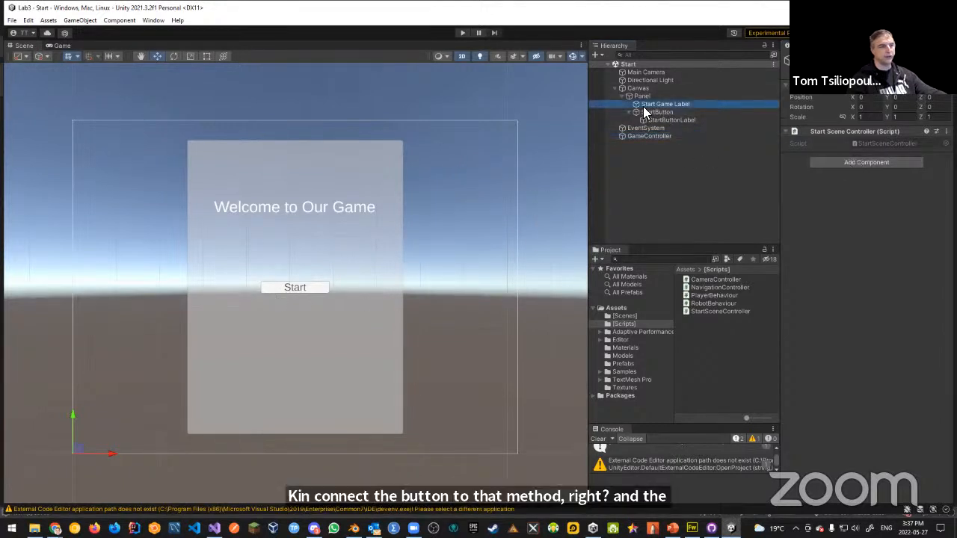
click(646, 112)
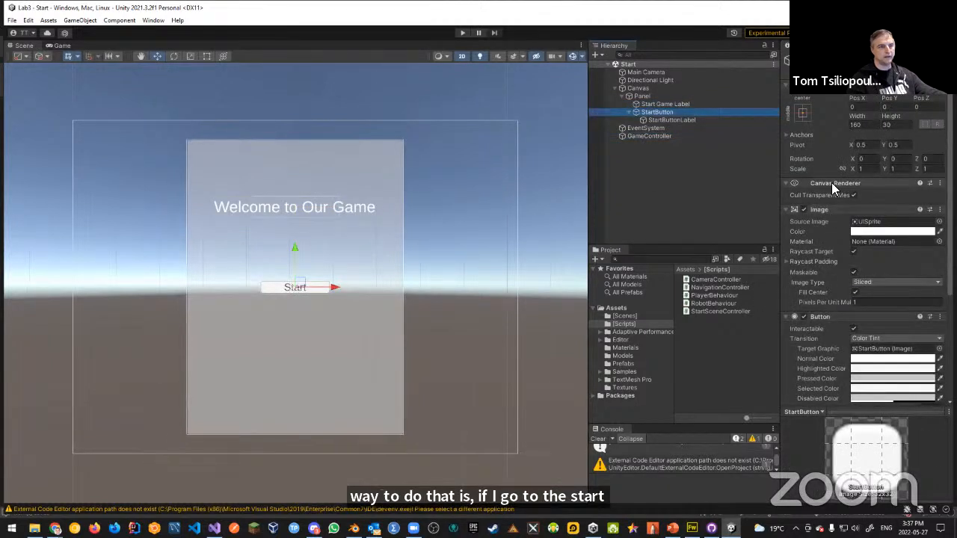
drag(924, 412, 924, 498)
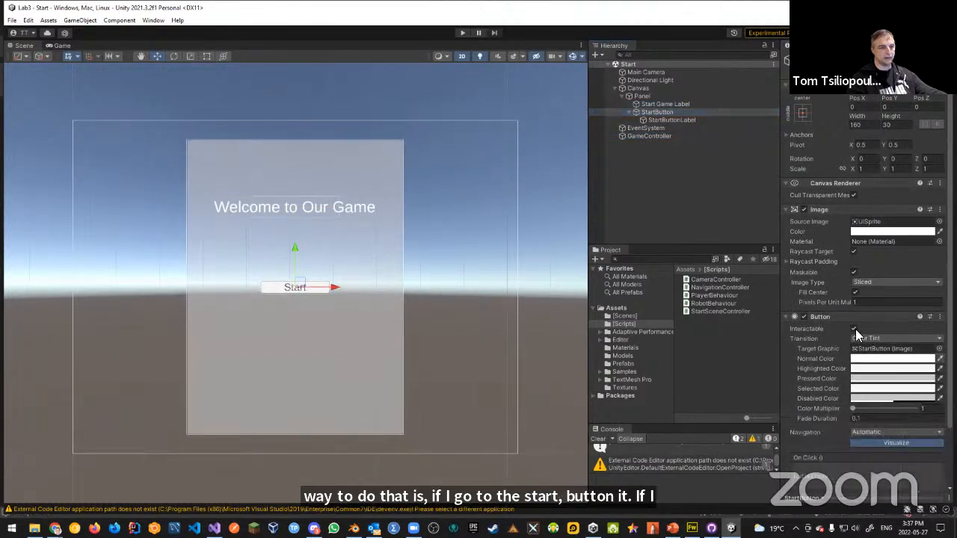
scroll(855, 342, down, 3)
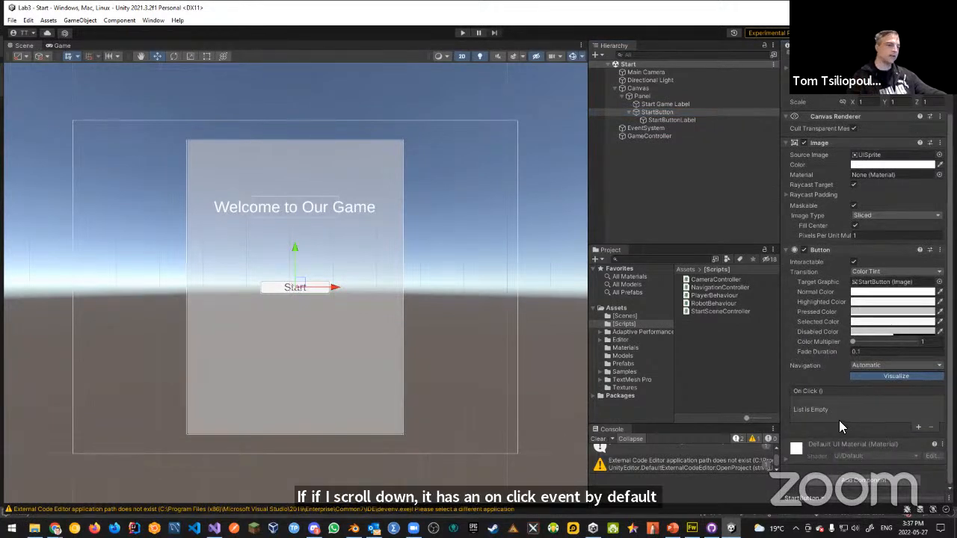
click(918, 426)
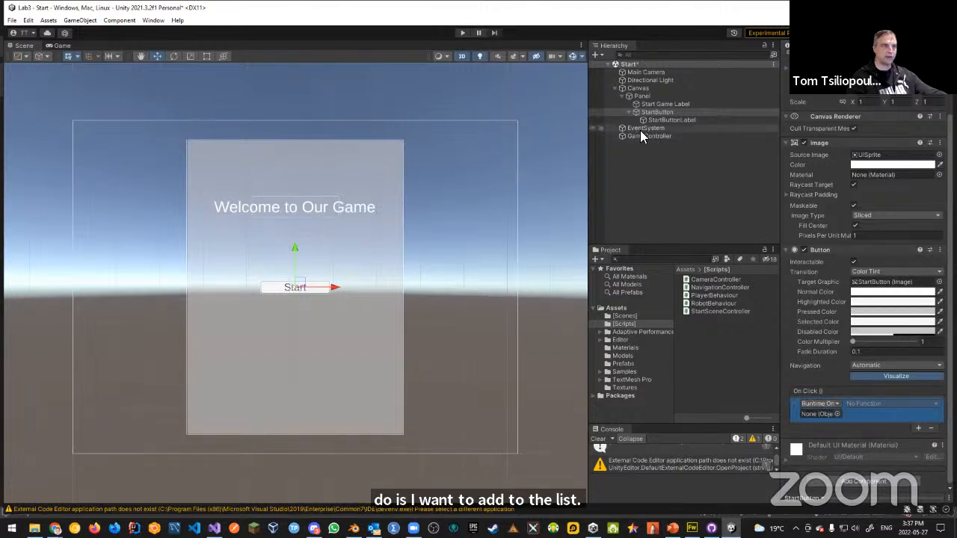
drag(655, 136, 815, 414)
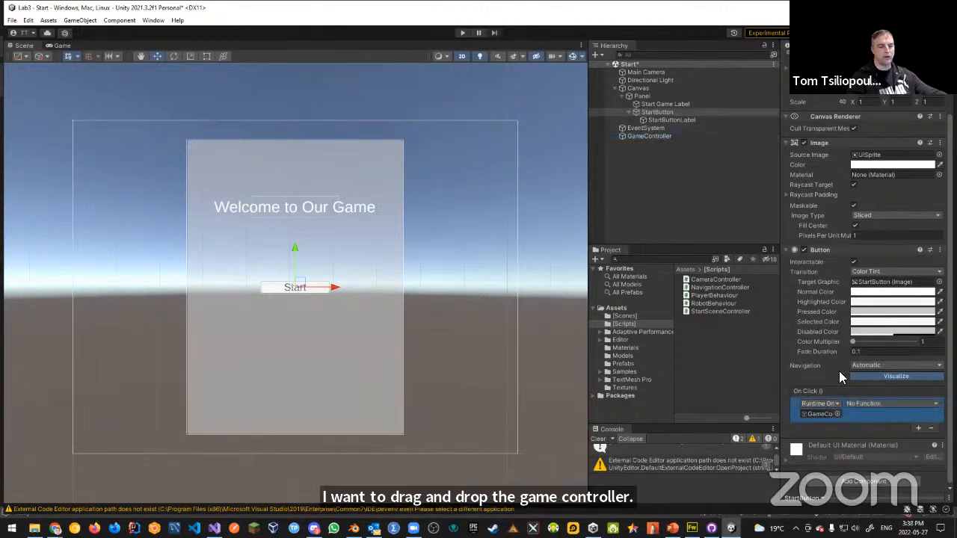
click(866, 404)
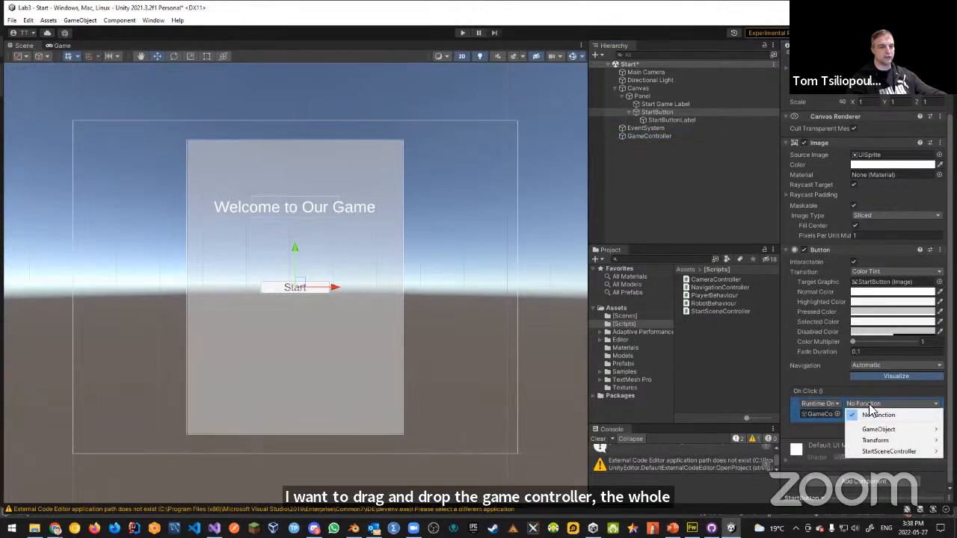
mouse_move(885, 452)
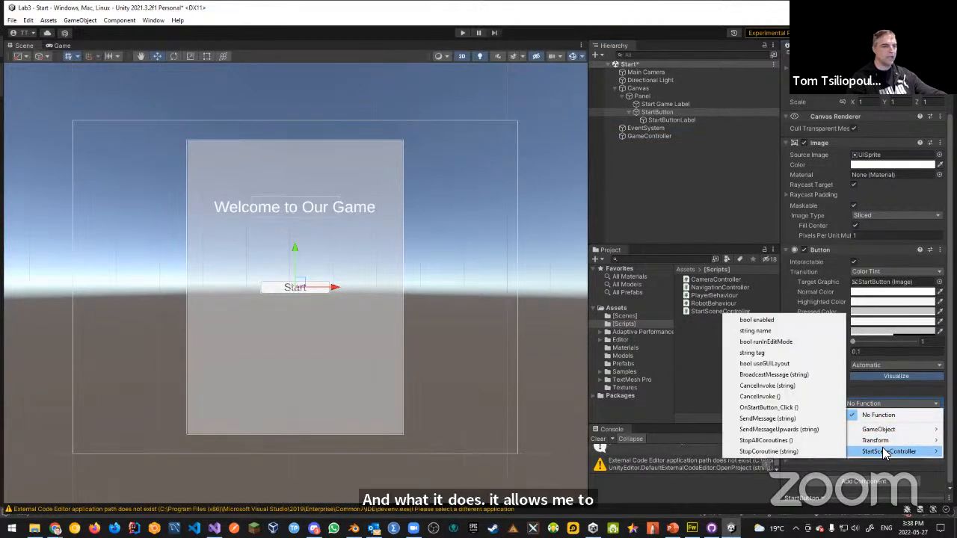
click(776, 409)
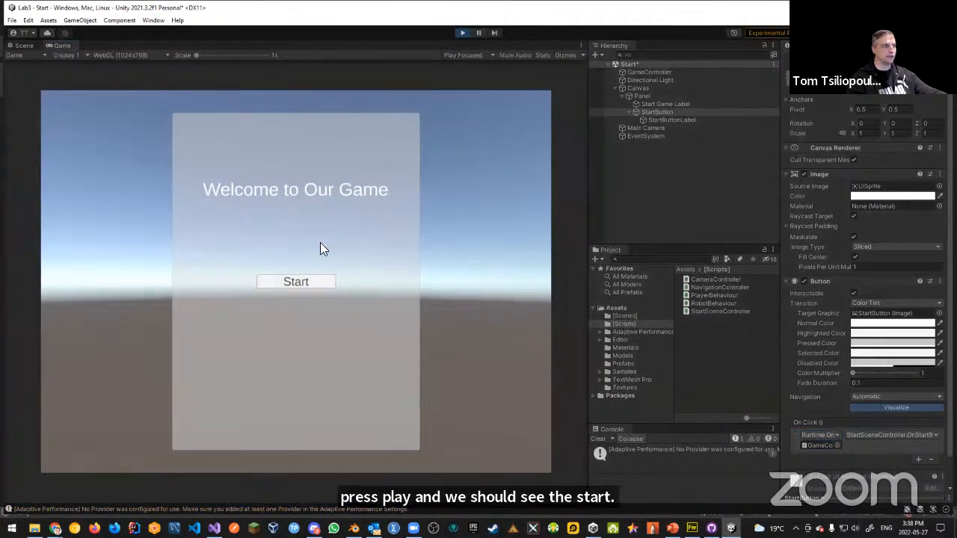
Test the game's Start button in play mode, and stop playing.
click(328, 287)
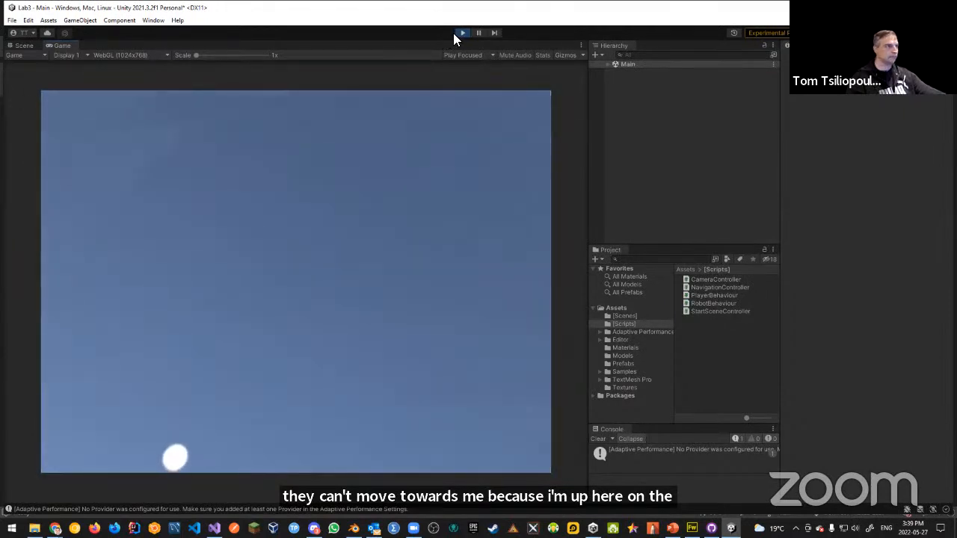
click(461, 32)
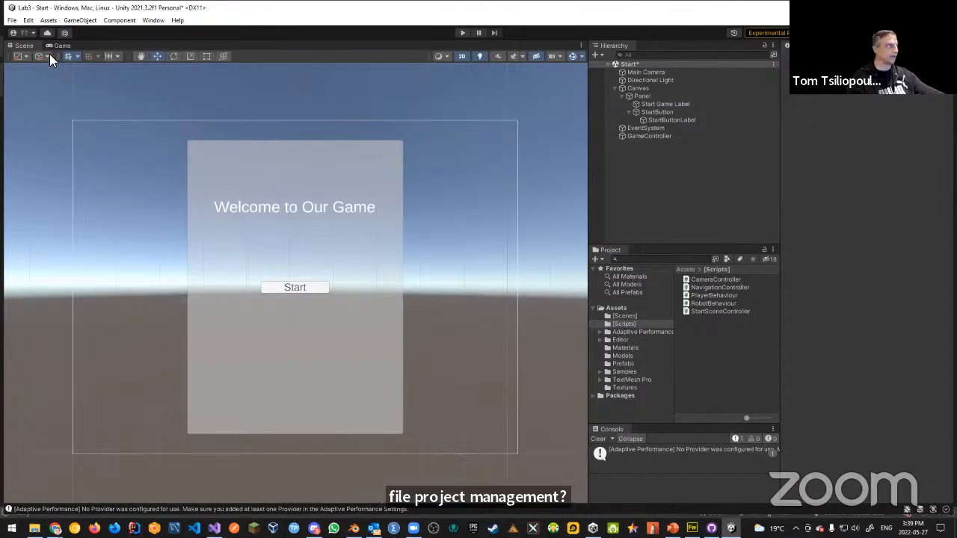
Check the scenes listed in Build Settings against the [Scenes] folder, and close the settings.
click(12, 20)
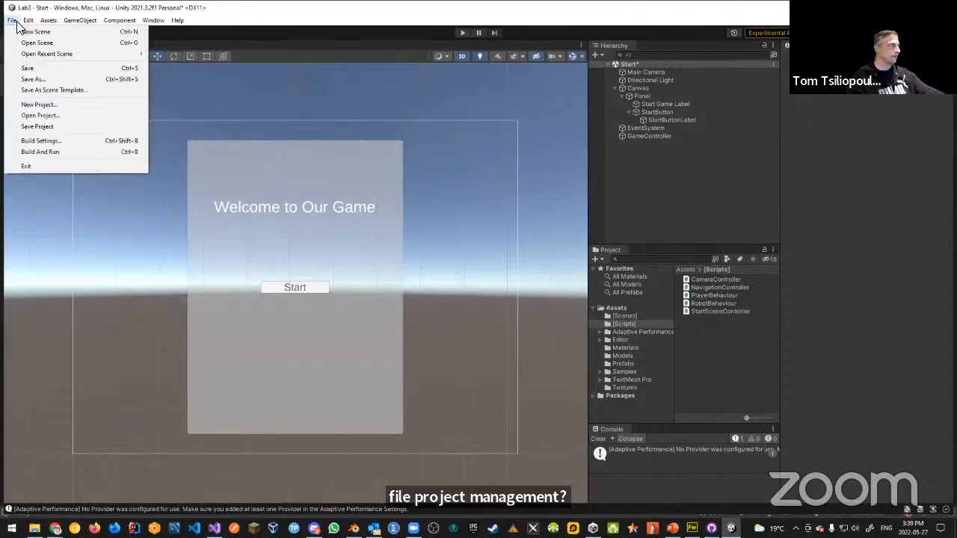
click(43, 141)
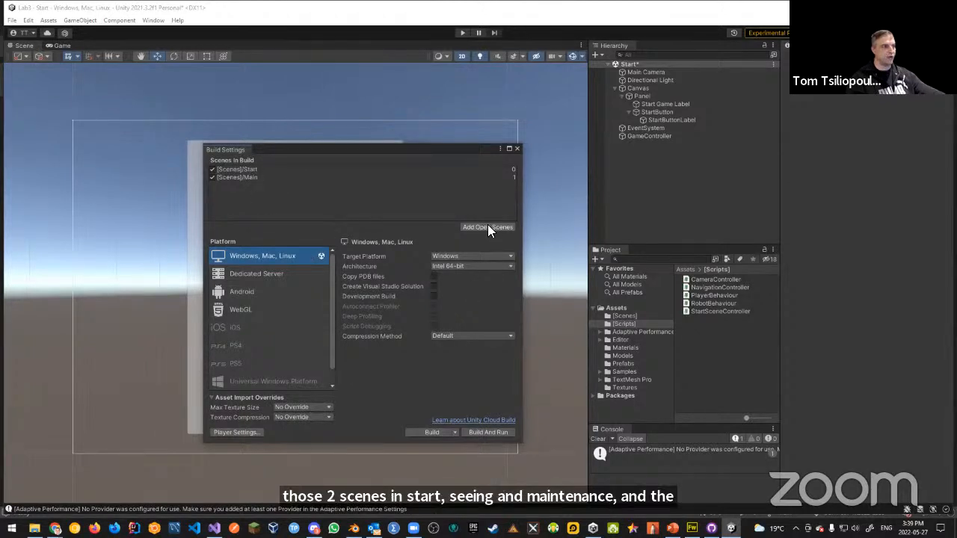
click(630, 316)
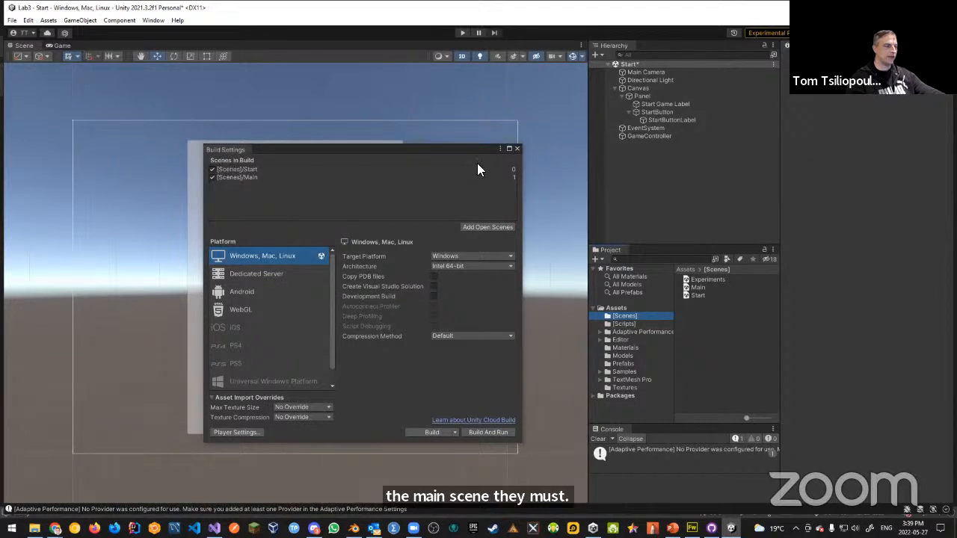
click(516, 150)
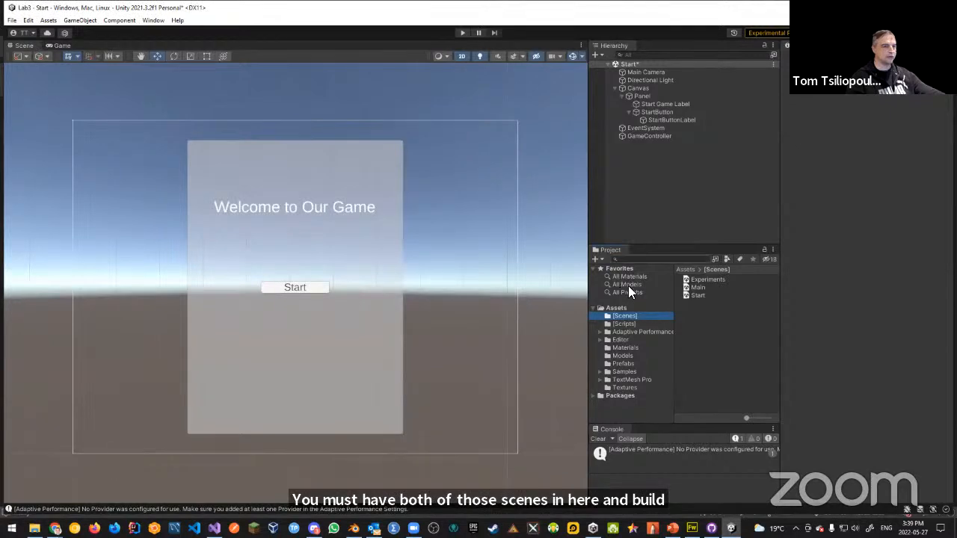
Open the GameController's StartSceneController script and review its SceneManager.LoadScene("Main") line and the UnityEngine.SceneManagement import.
click(651, 136)
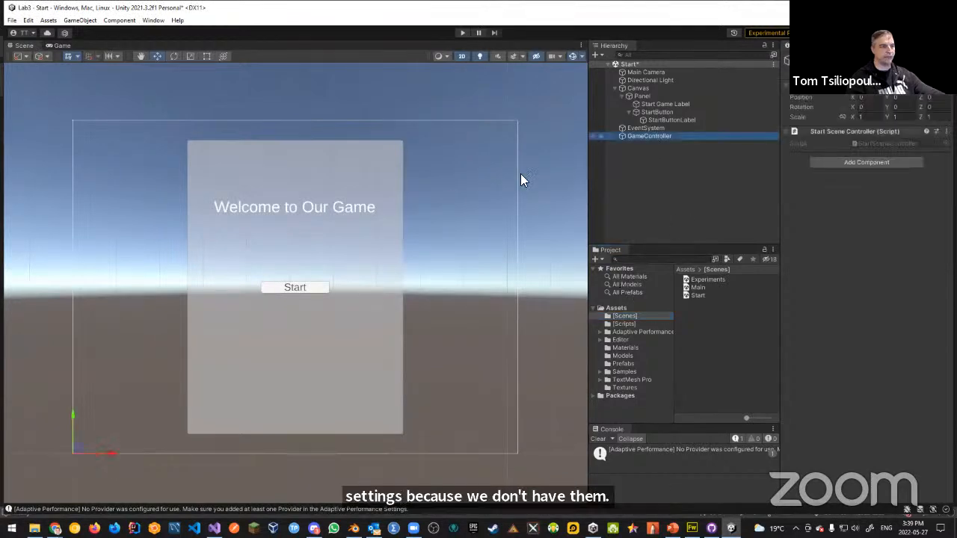
double_click(886, 143)
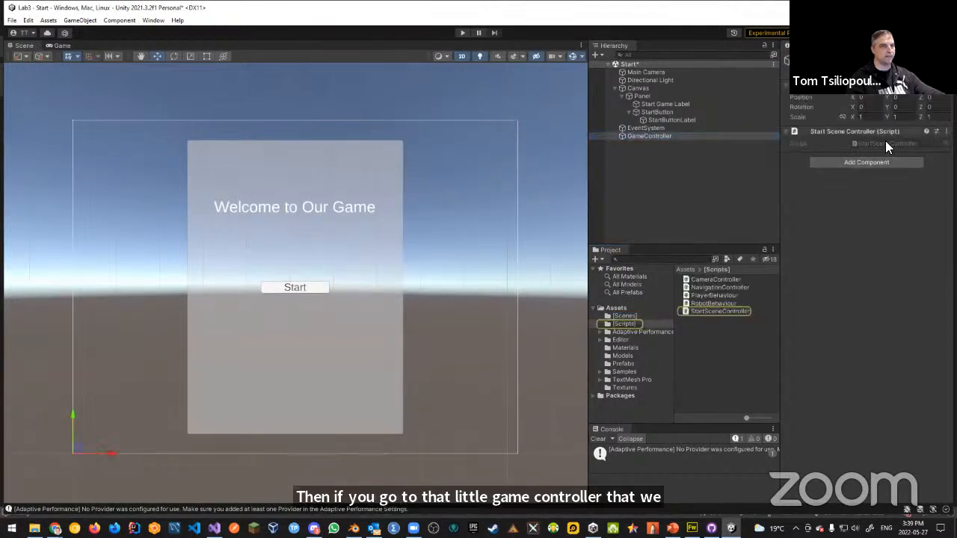
drag(272, 193, 116, 195)
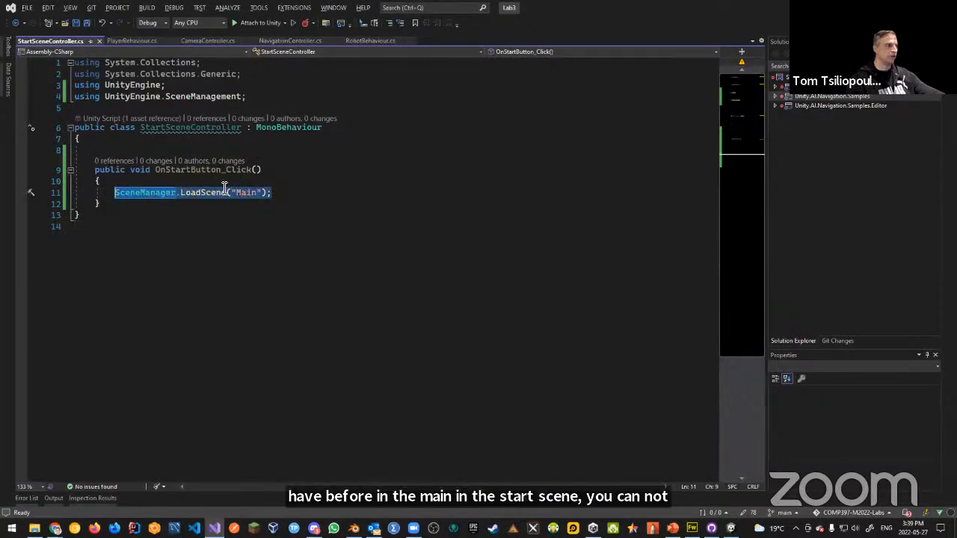
click(307, 192)
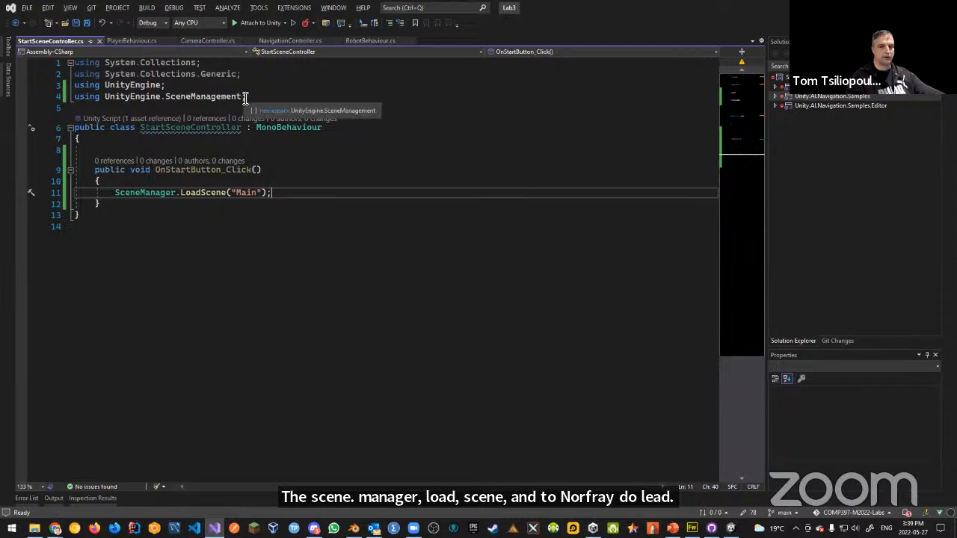
click(320, 203)
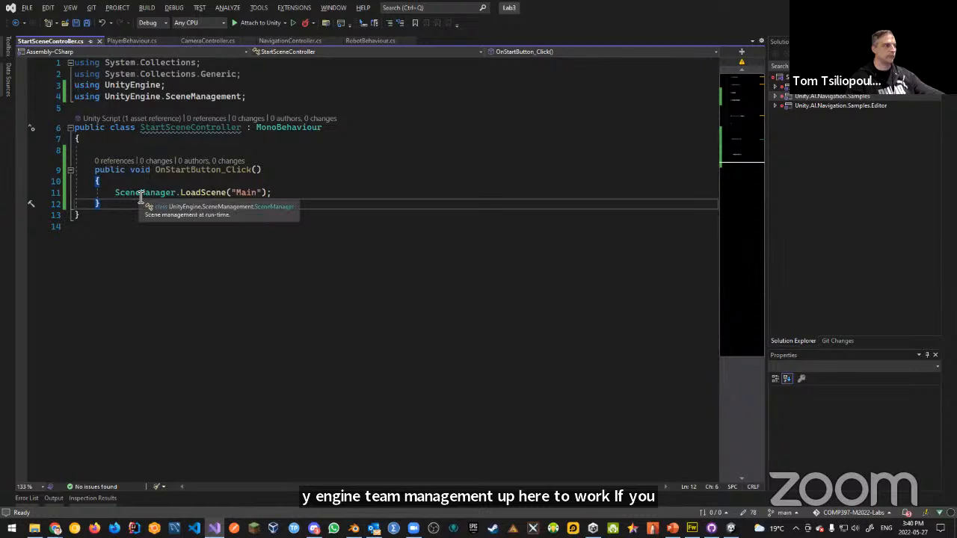
click(315, 193)
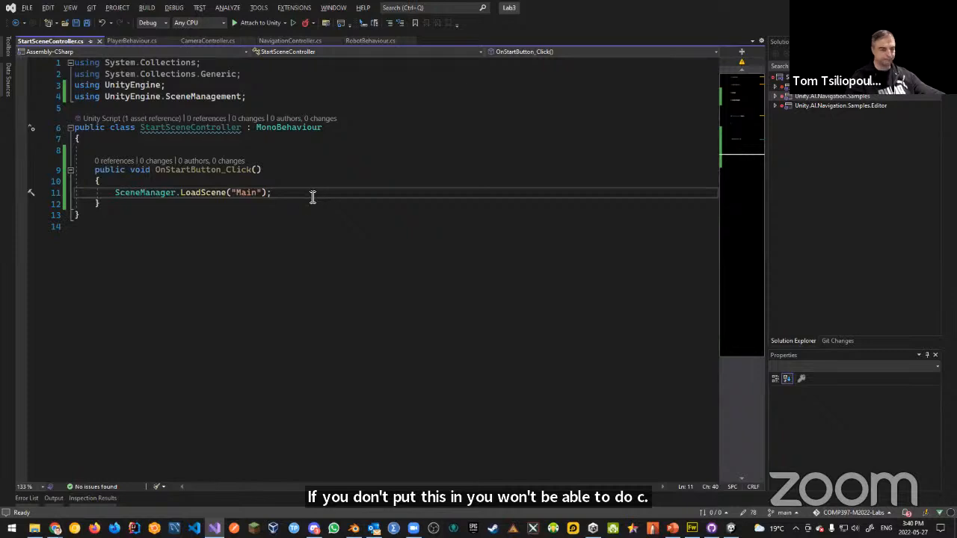
Switch to the Lesson 3 presentation in PowerPoint and review the "This Week" slide listing the Lab 3 tasks.
key(alt+Tab)
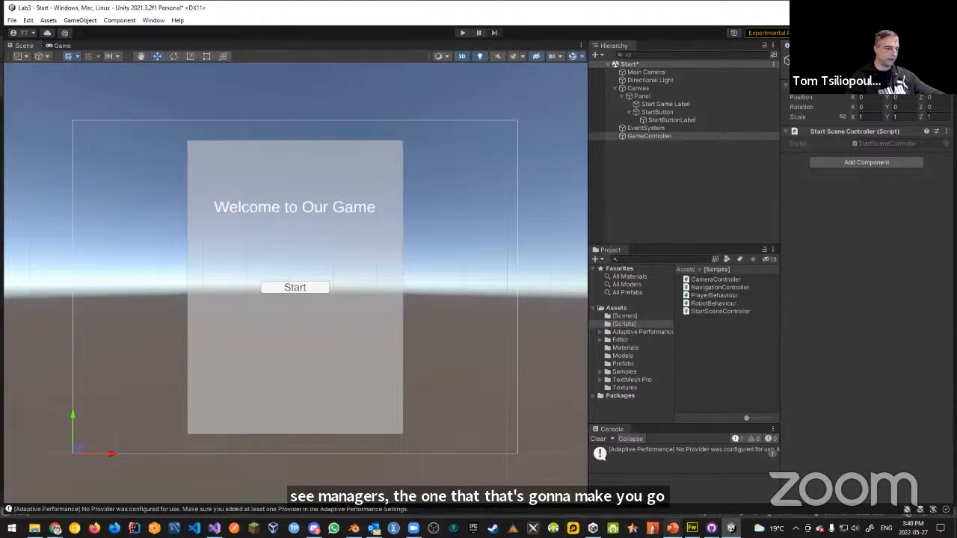
click(672, 529)
scroll(508, 291, down, 2)
scroll(511, 289, down, 3)
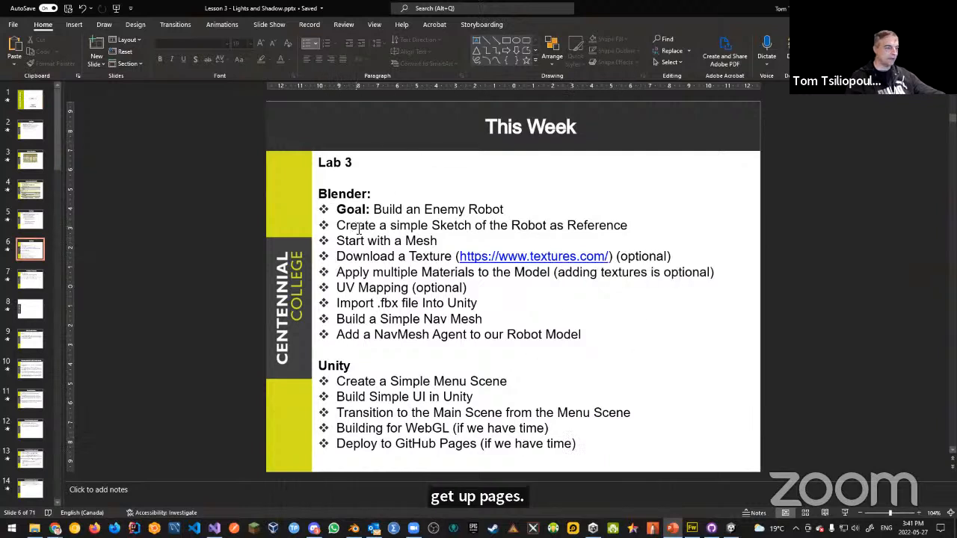
Switch to the Chrome browser and open the Web Game Programming course's Assignment Folders page.
mouse_move(55, 529)
click(67, 493)
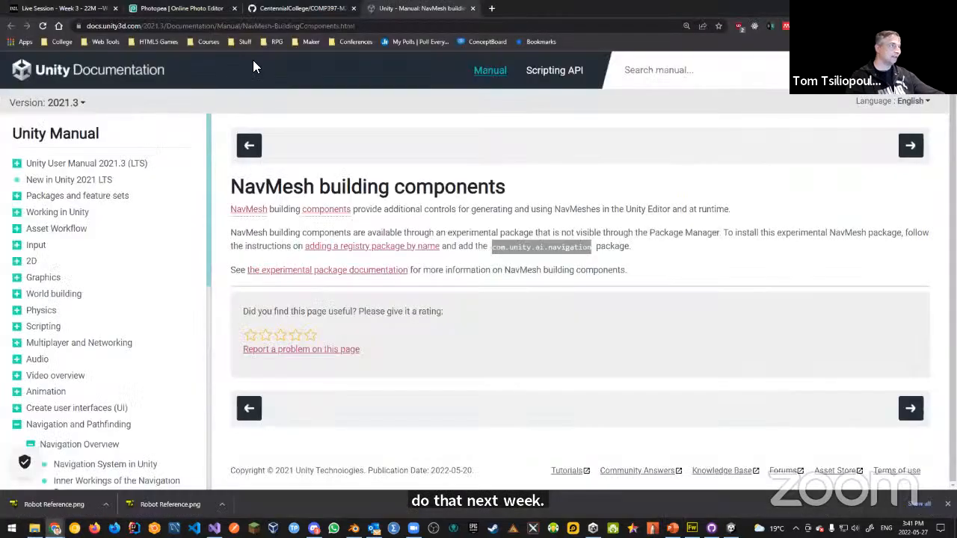
click(41, 13)
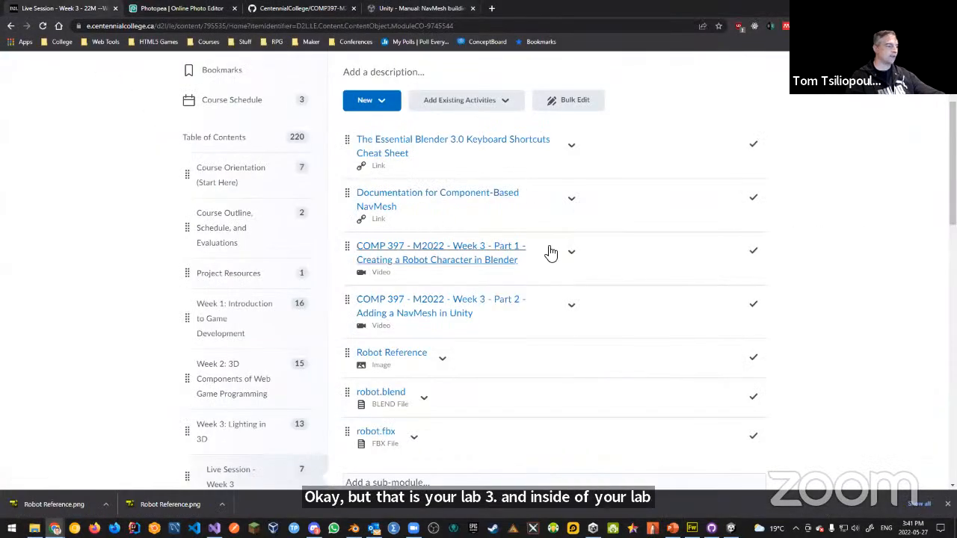
scroll(546, 252, up, 2)
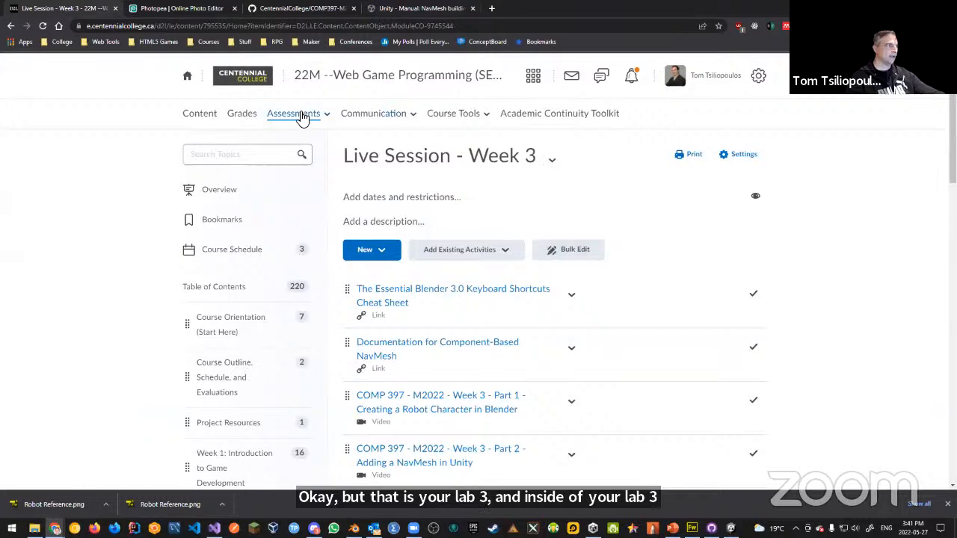
click(301, 120)
click(299, 166)
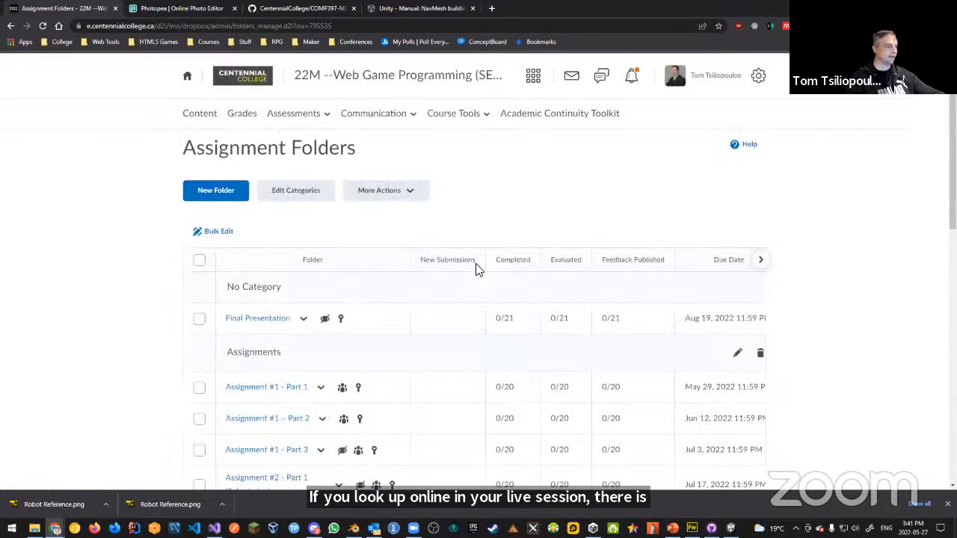
Open the Lab #3 folder for editing to review its instructions and attached lab report, and return to the folder list.
scroll(479, 268, down, 2)
scroll(479, 270, down, 3)
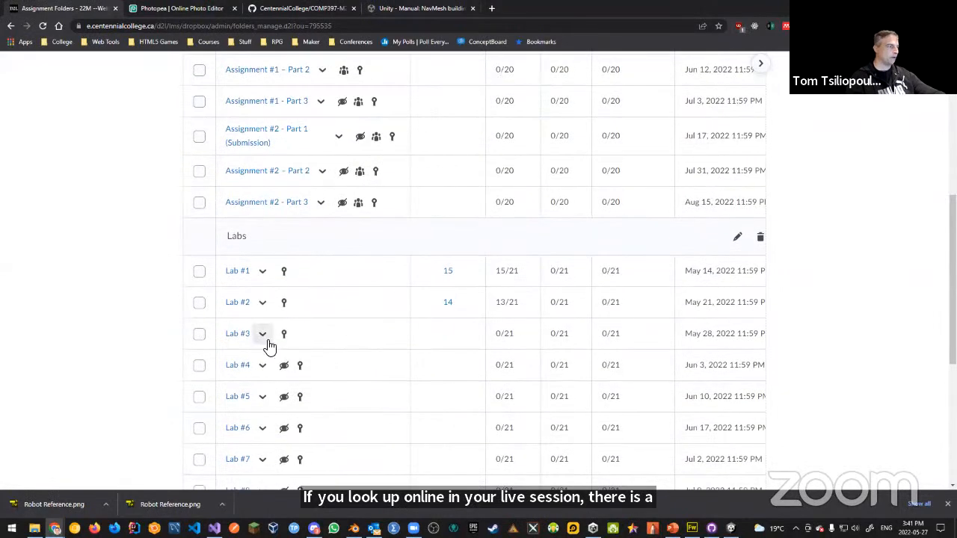
click(263, 335)
click(283, 201)
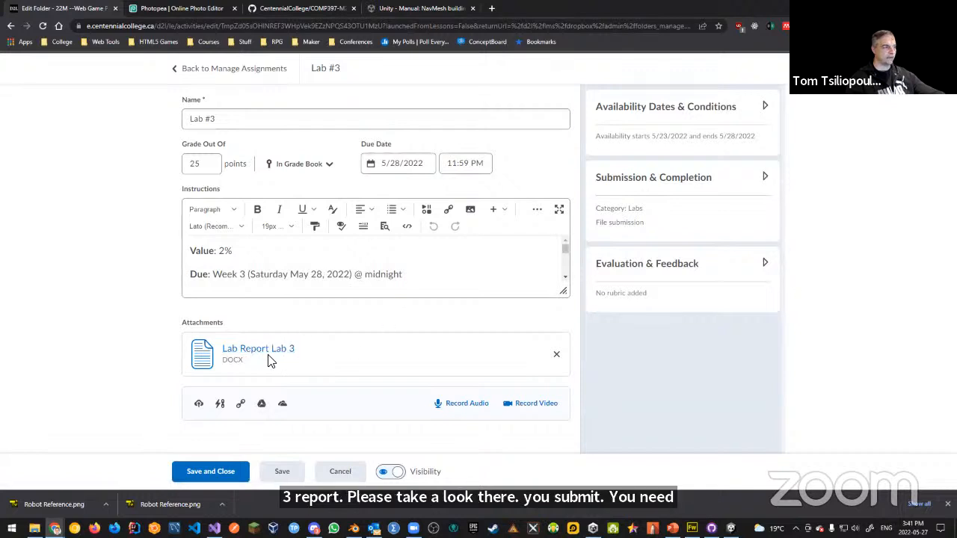
click(10, 27)
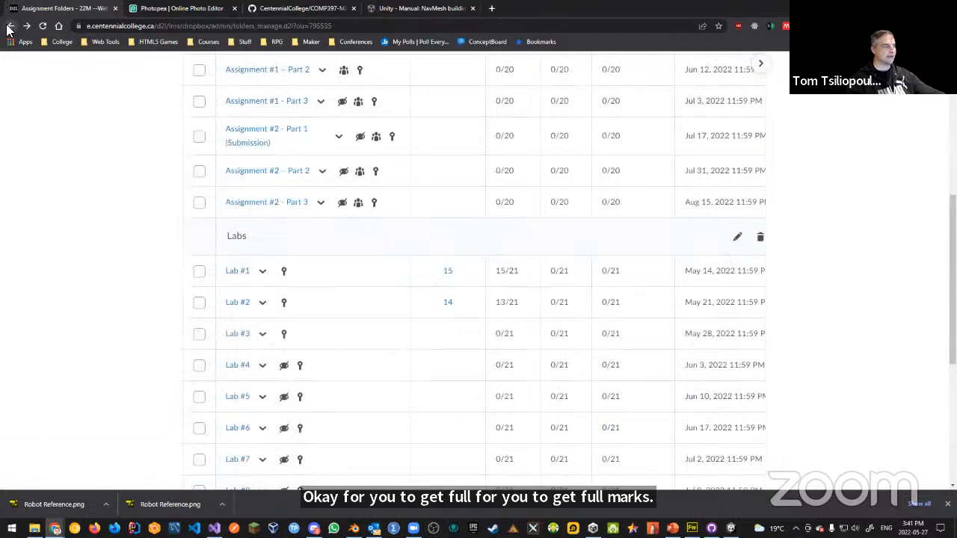
scroll(513, 327, up, 4)
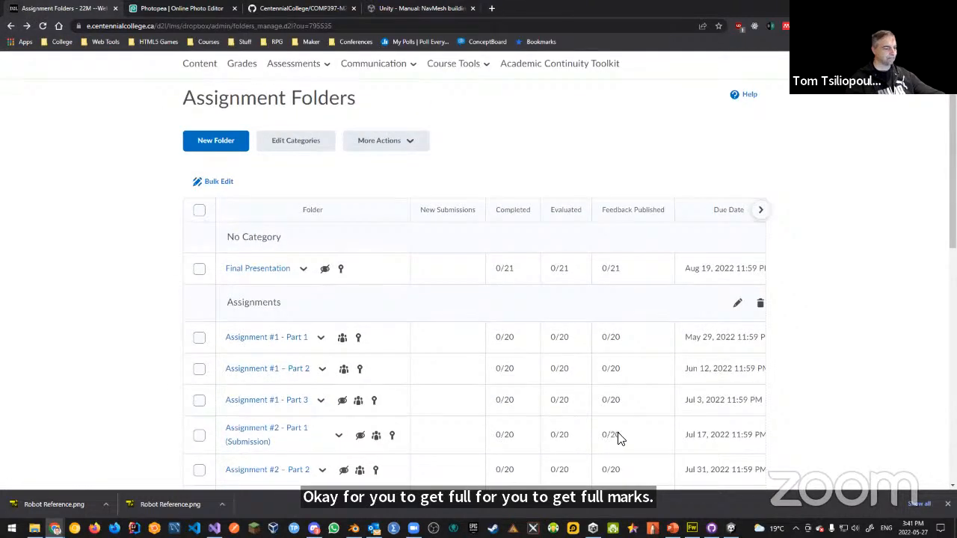
mouse_move(731, 529)
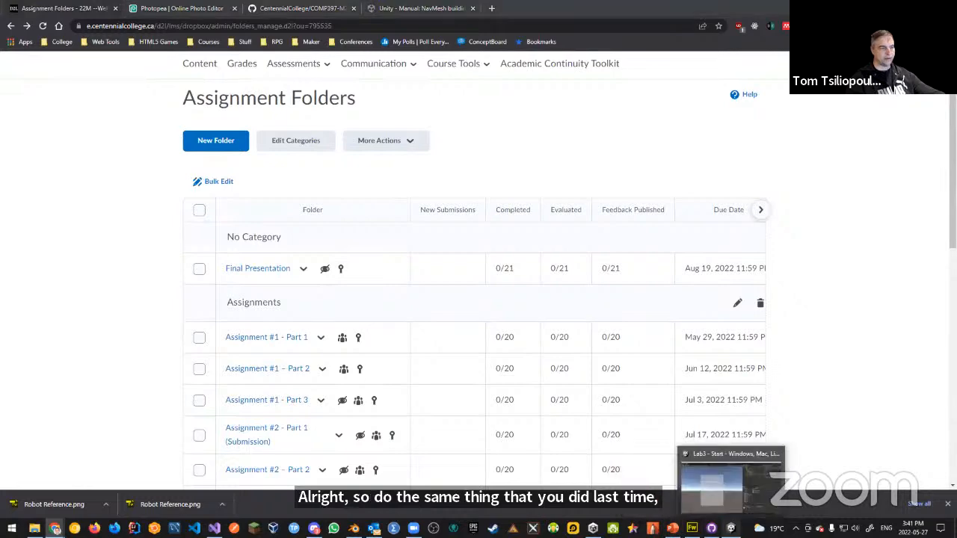
Switch to the Unity editor, save the Start scene and the Lab3 project, and exit the editor.
click(731, 483)
click(12, 20)
click(22, 68)
click(11, 21)
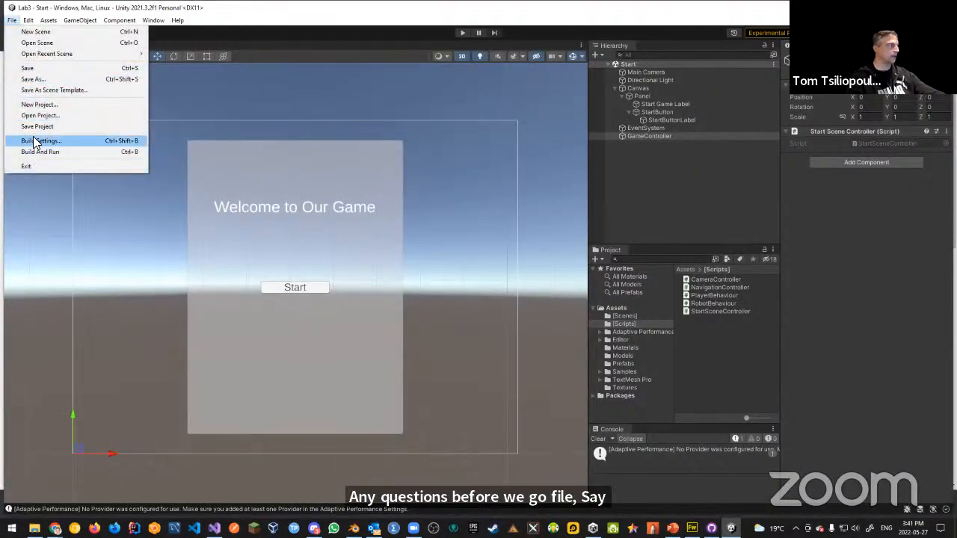
click(41, 127)
click(12, 20)
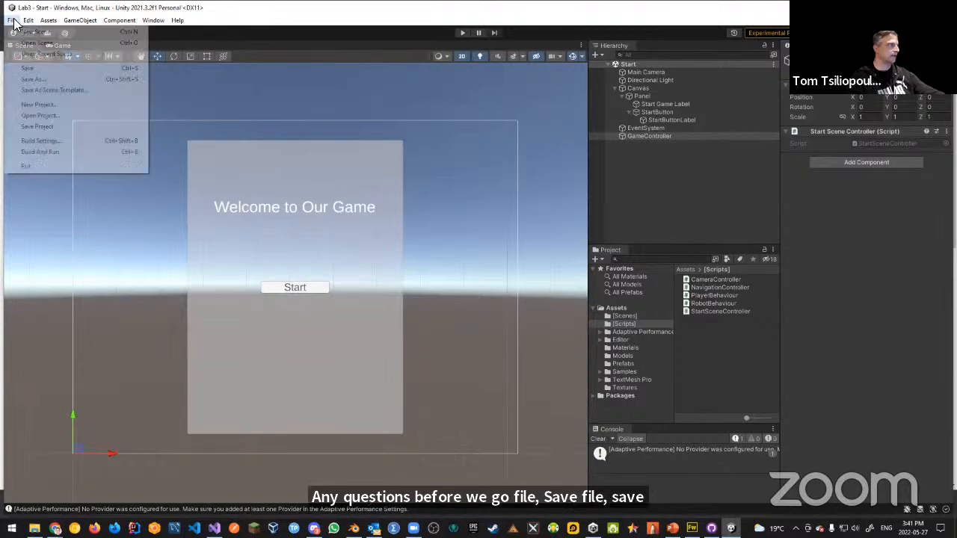
click(30, 164)
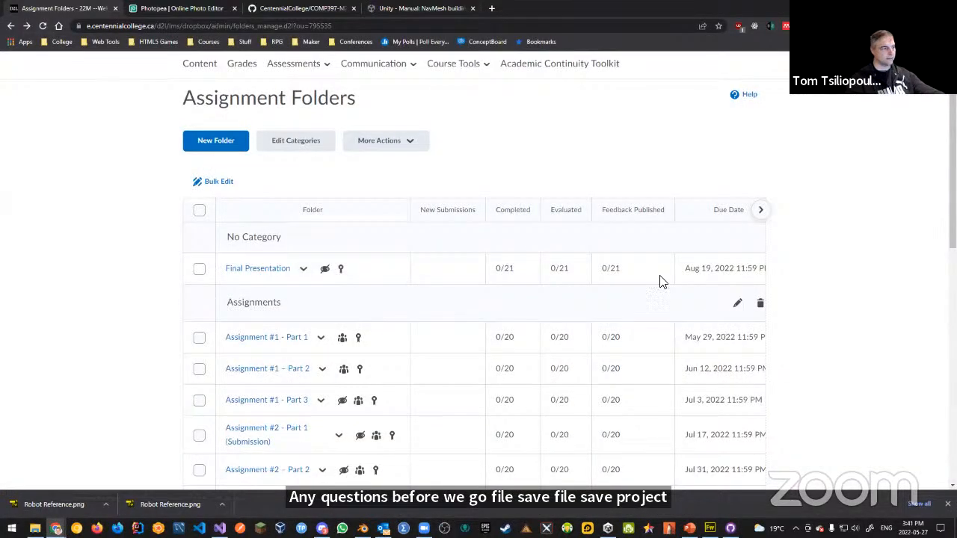
Switch to GitHub Desktop, commit all changed files to main with the summary "Added Start Scene", and push to origin.
click(731, 528)
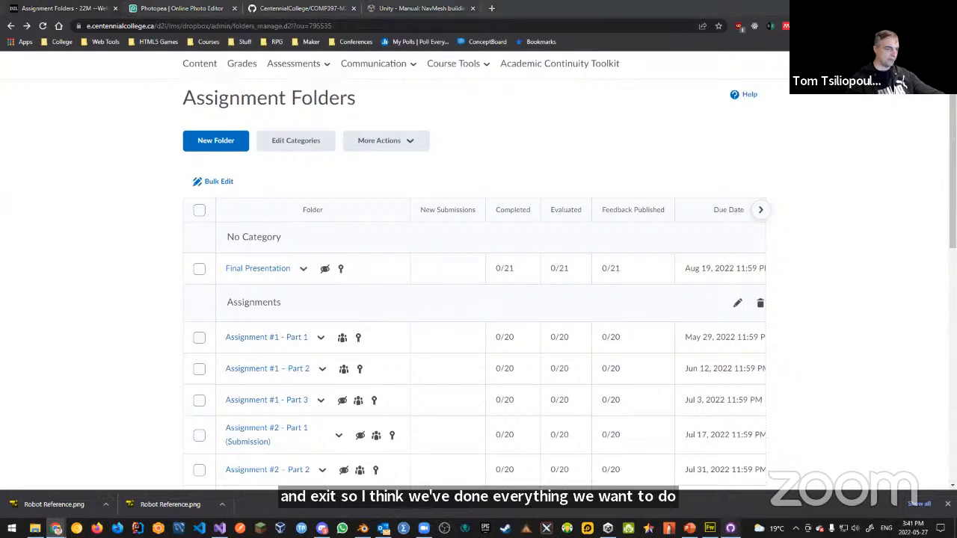
click(261, 329)
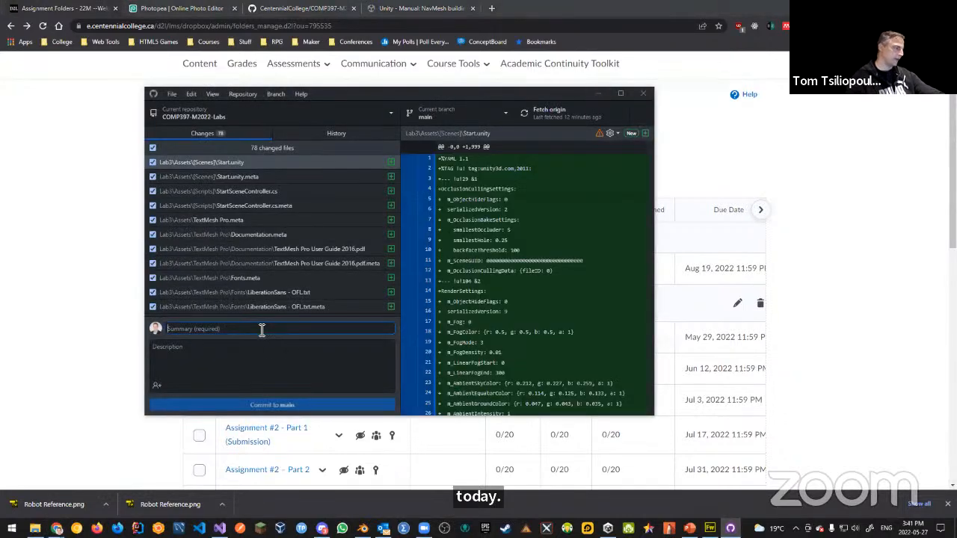
text(Added Start)
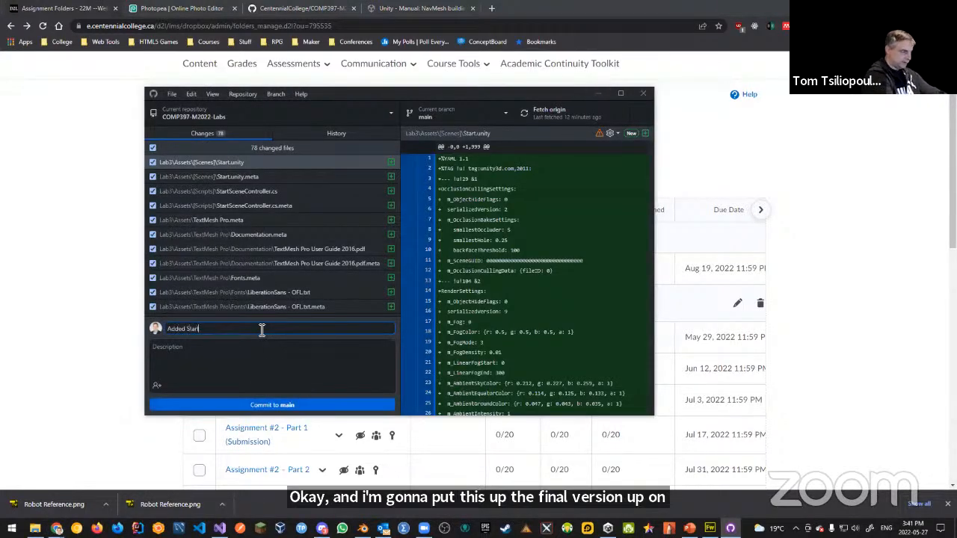
text( Scene)
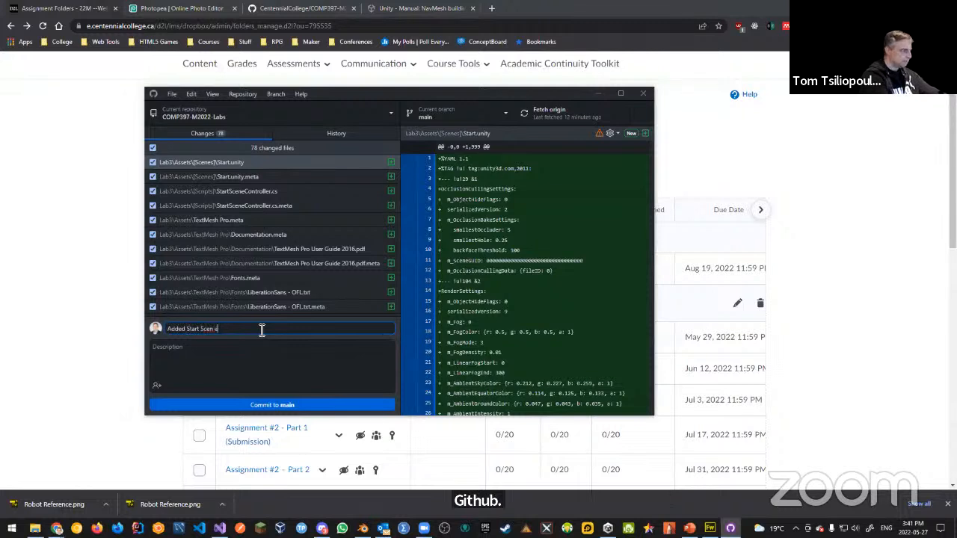
click(311, 404)
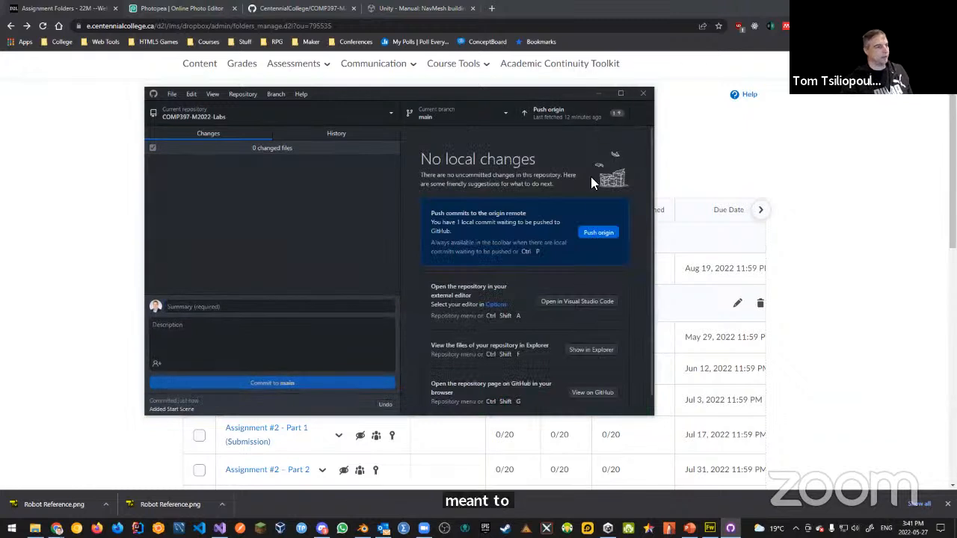
click(600, 233)
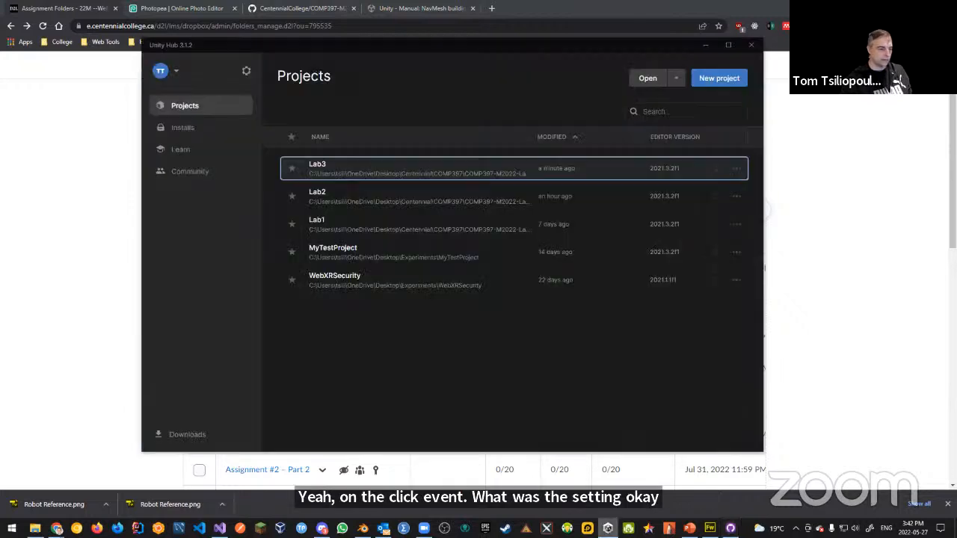
Switch to Unity Hub, reopen the Lab3 project, and examine the On Click event of the StartButton inside the Canvas panel.
click(608, 529)
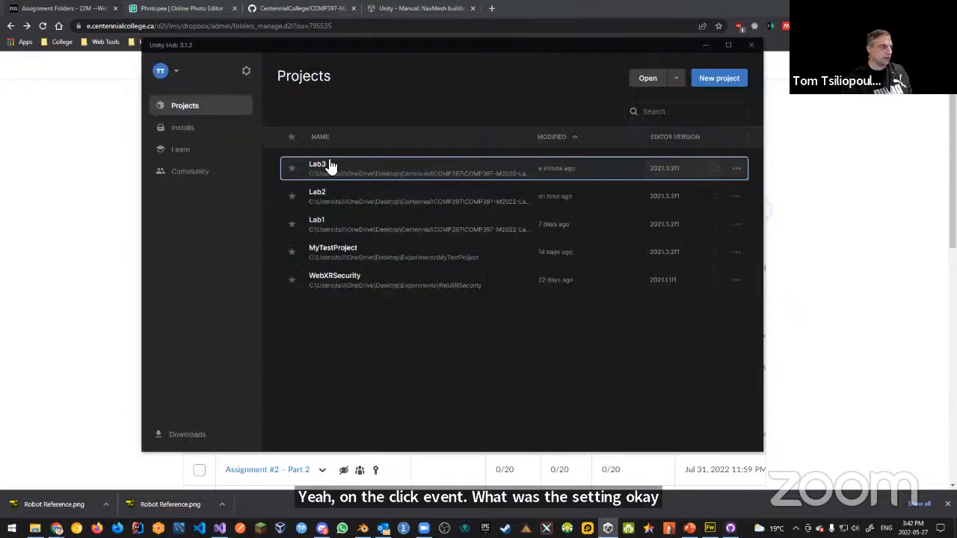
click(322, 167)
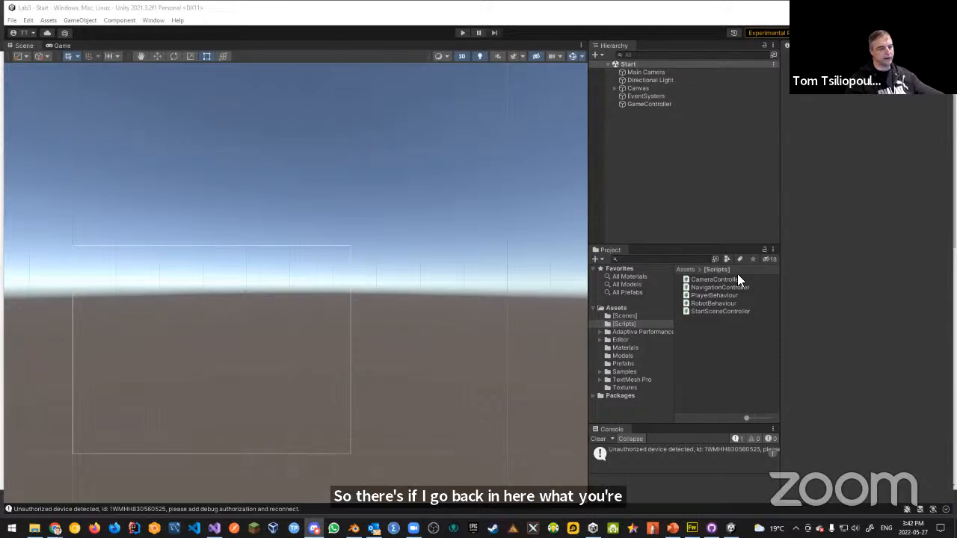
click(615, 88)
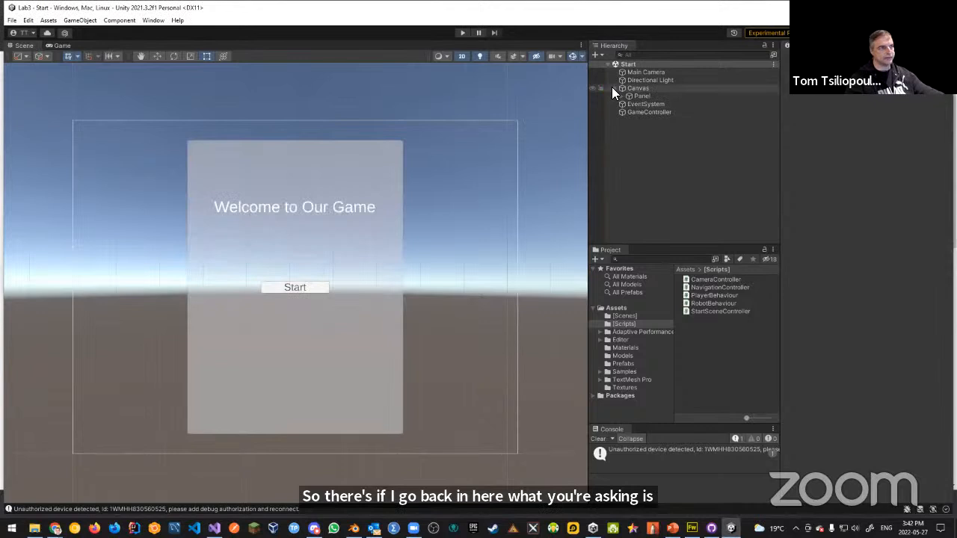
click(621, 97)
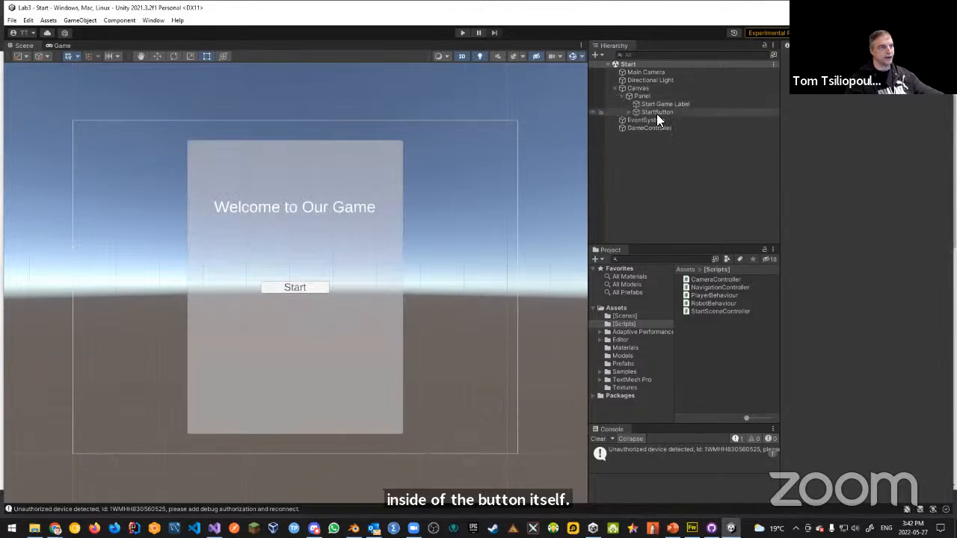
click(655, 112)
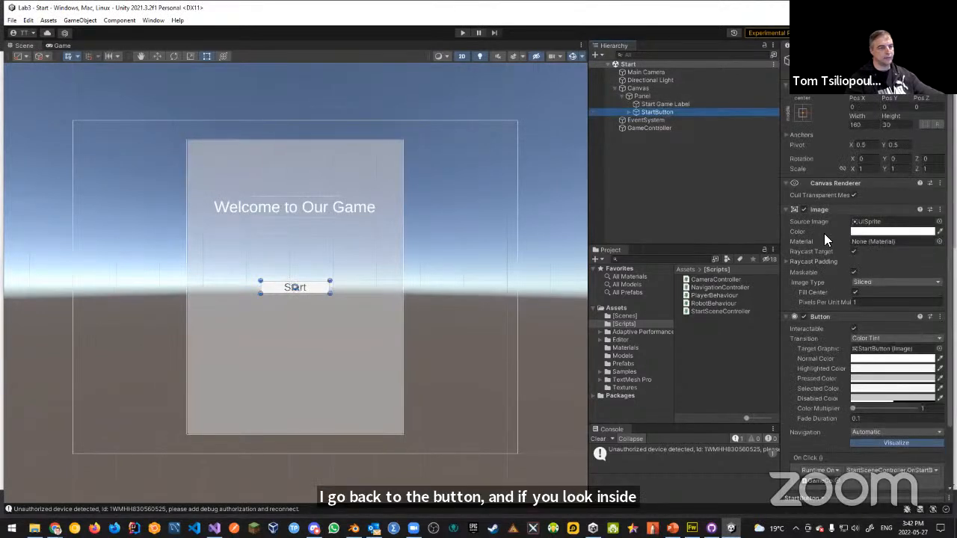
scroll(824, 234, down, 3)
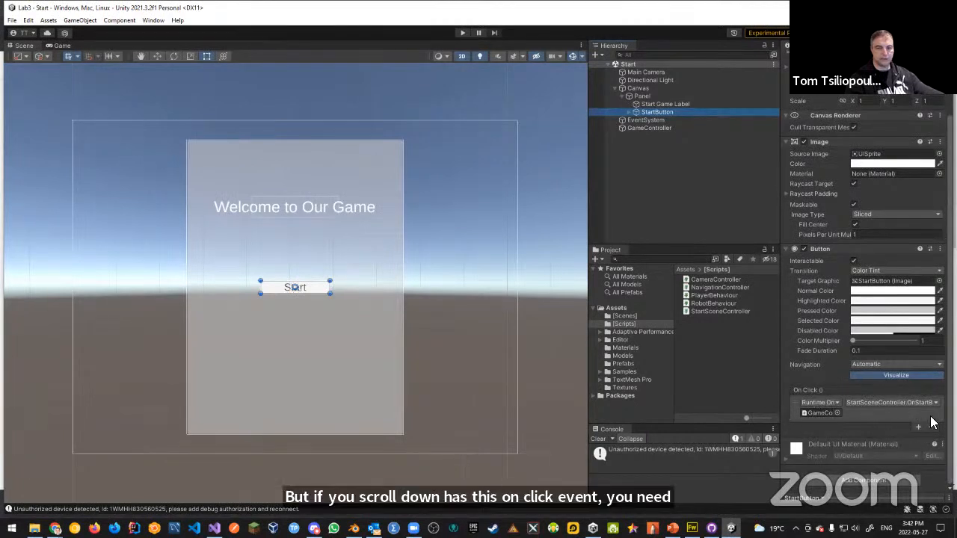
Review the GameController's script component and the StartSceneController functions available for the StartButton's On Click event, leaving the selection unchanged.
click(651, 128)
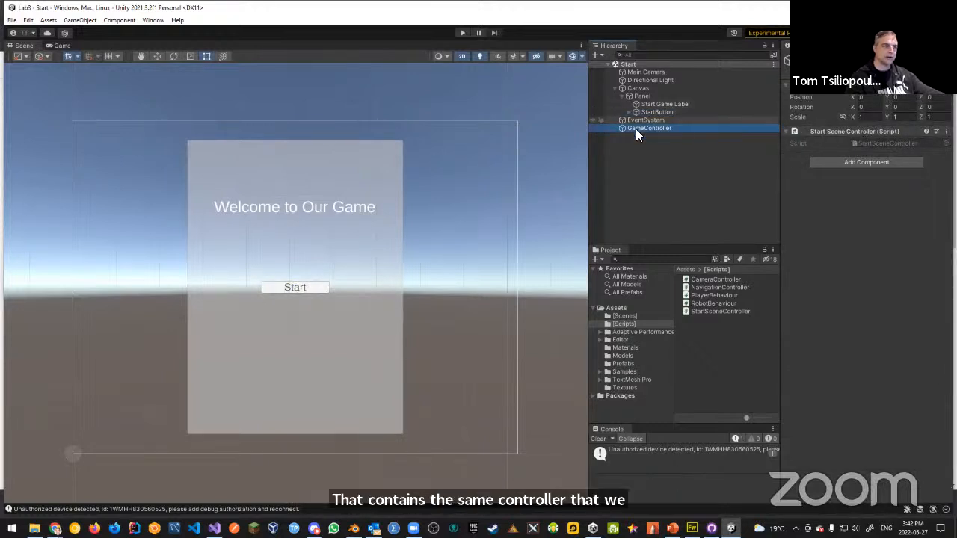
click(657, 111)
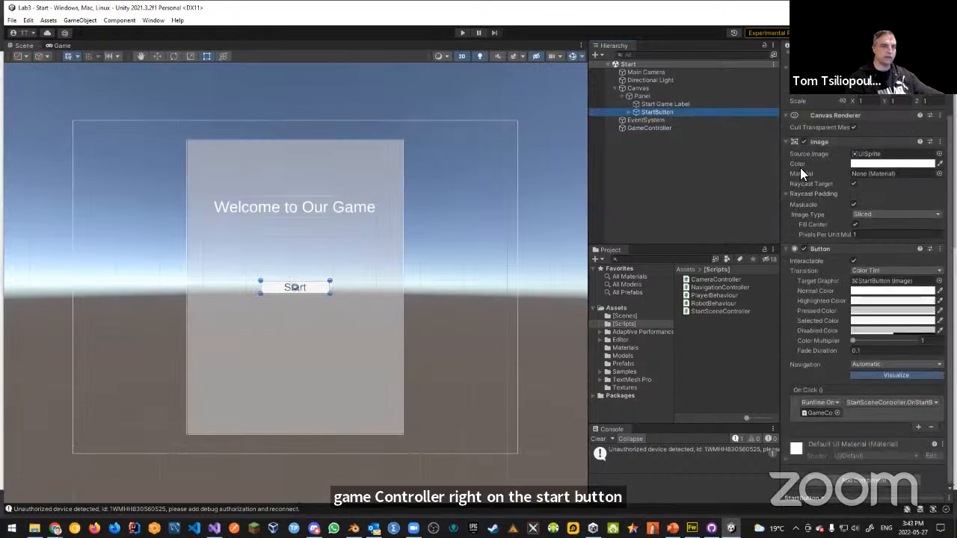
click(788, 210)
scroll(831, 149, down, 3)
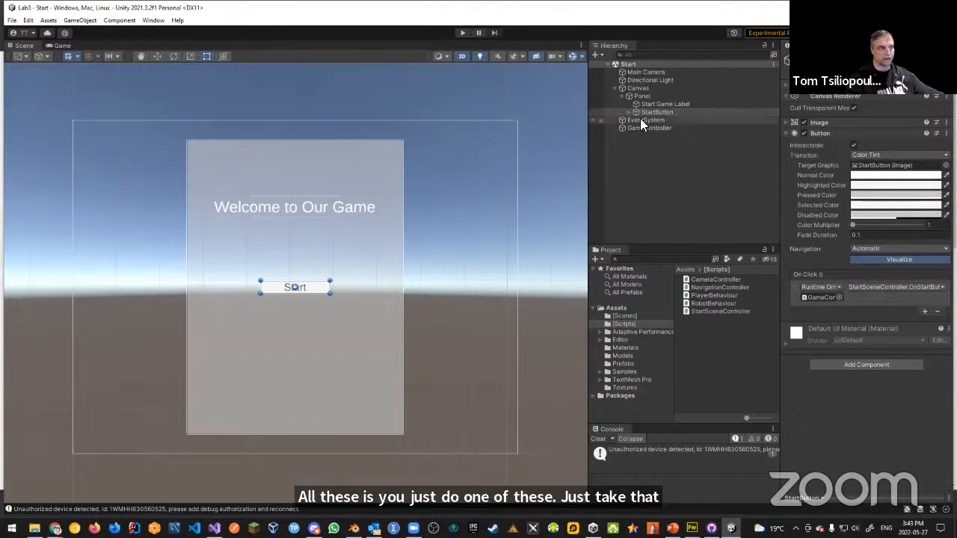
click(872, 288)
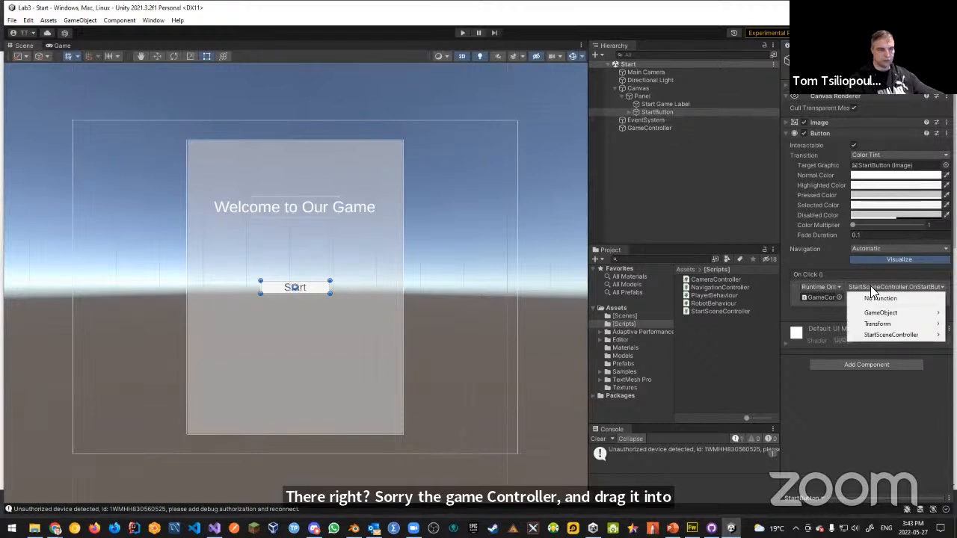
mouse_move(869, 341)
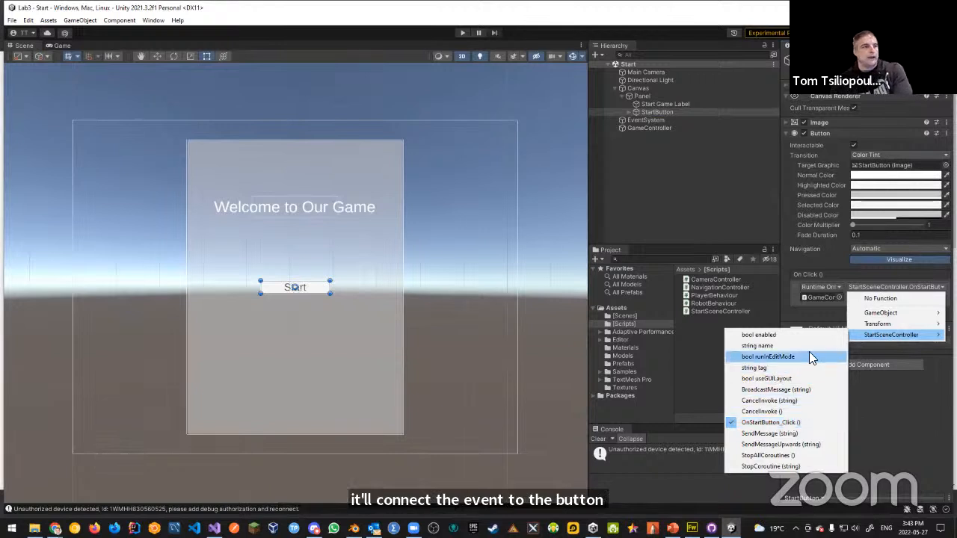
click(681, 160)
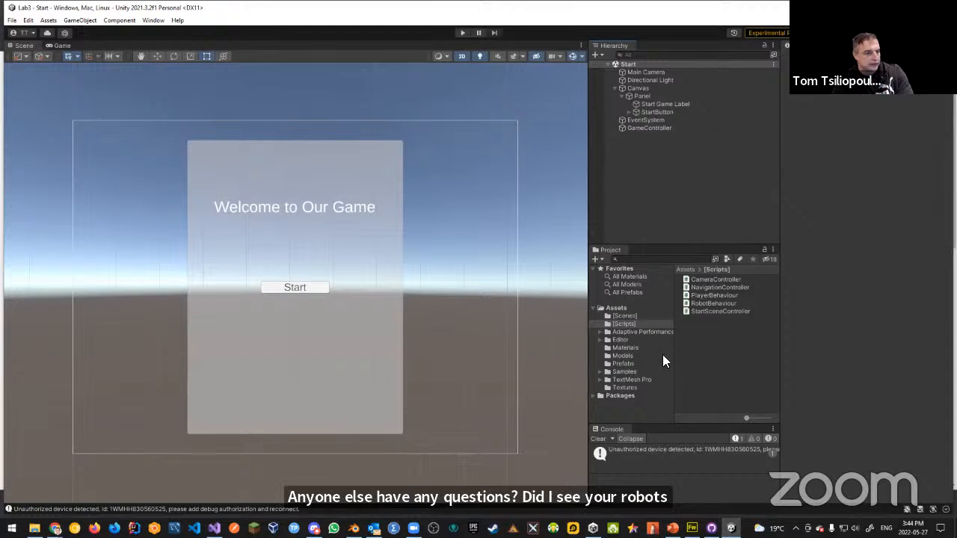
Open the Main scene, then open the Robot prefab in prefab editing mode.
click(633, 317)
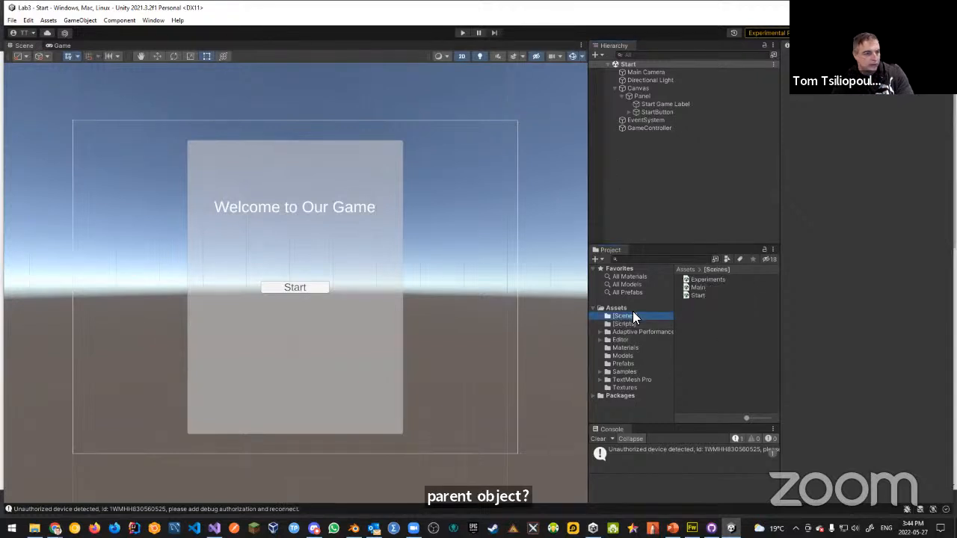
double_click(697, 288)
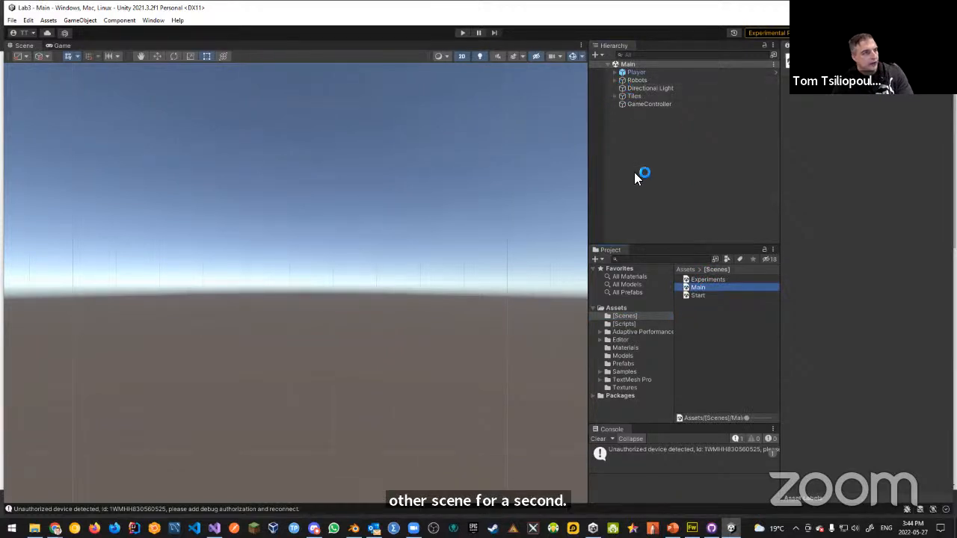
click(622, 356)
click(622, 363)
click(702, 295)
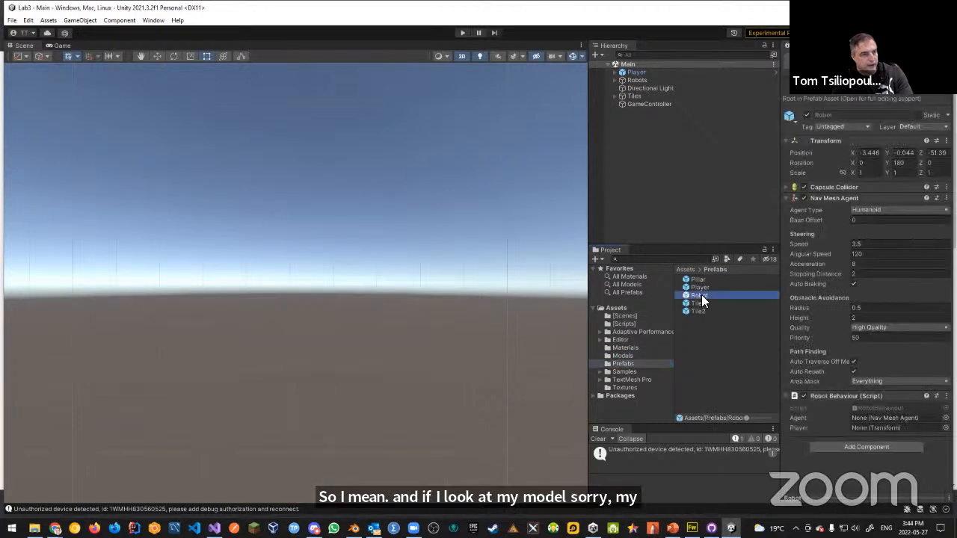
double_click(700, 295)
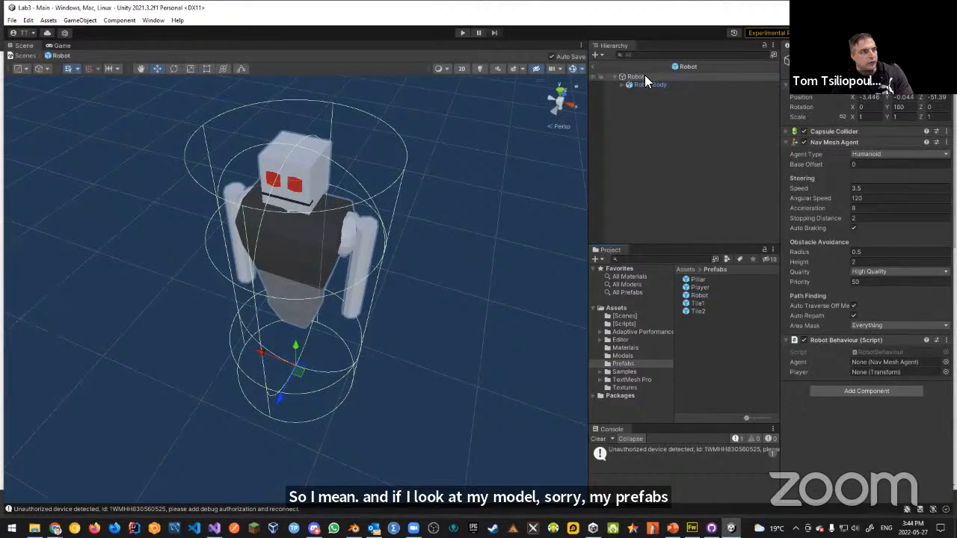
Examine the Robot prefab's Capsule Collider settings and its fit around the model from the front, and close the Unity editor.
click(830, 132)
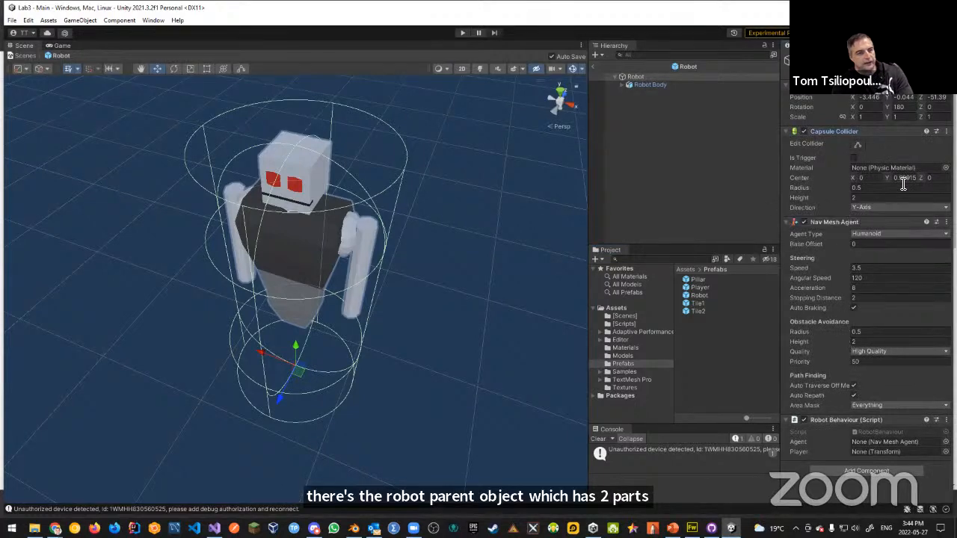
middle_drag(373, 330, 407, 262)
right_drag(394, 279, 305, 170)
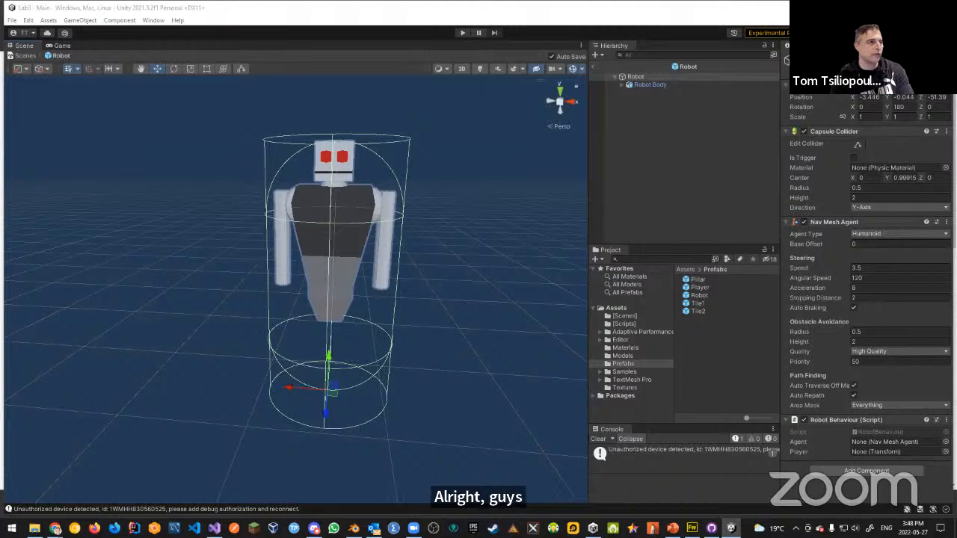
click(945, 7)
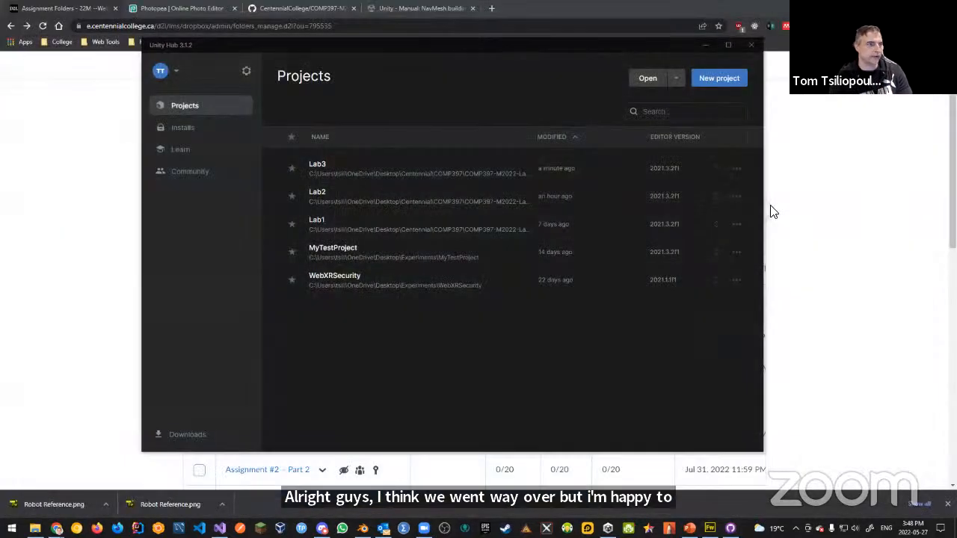